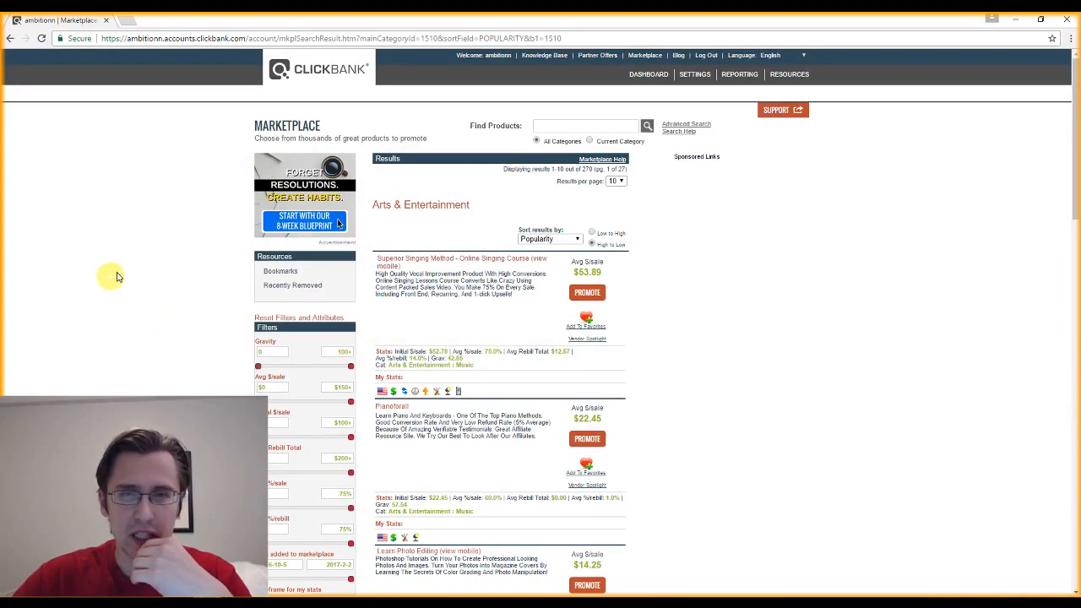
Look through the Arts & Entertainment product listings, along with the available filters, attributes and categories.
scroll(135, 271, "down", 2)
scroll(152, 263, "up", 2)
scroll(150, 275, "down", 3)
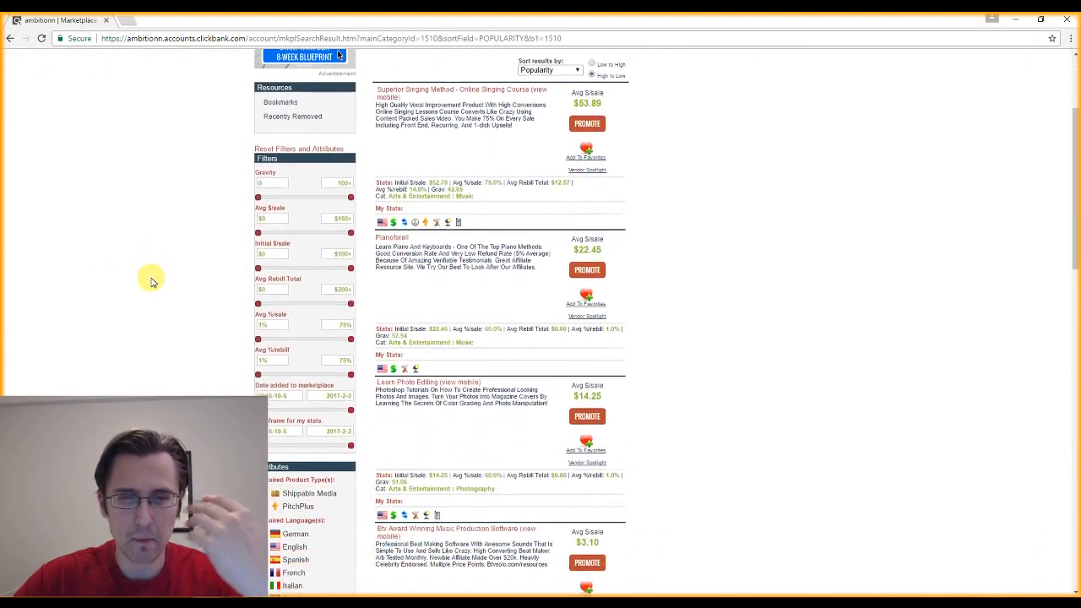
scroll(153, 316, "up", 2)
scroll(153, 316, "down", 8)
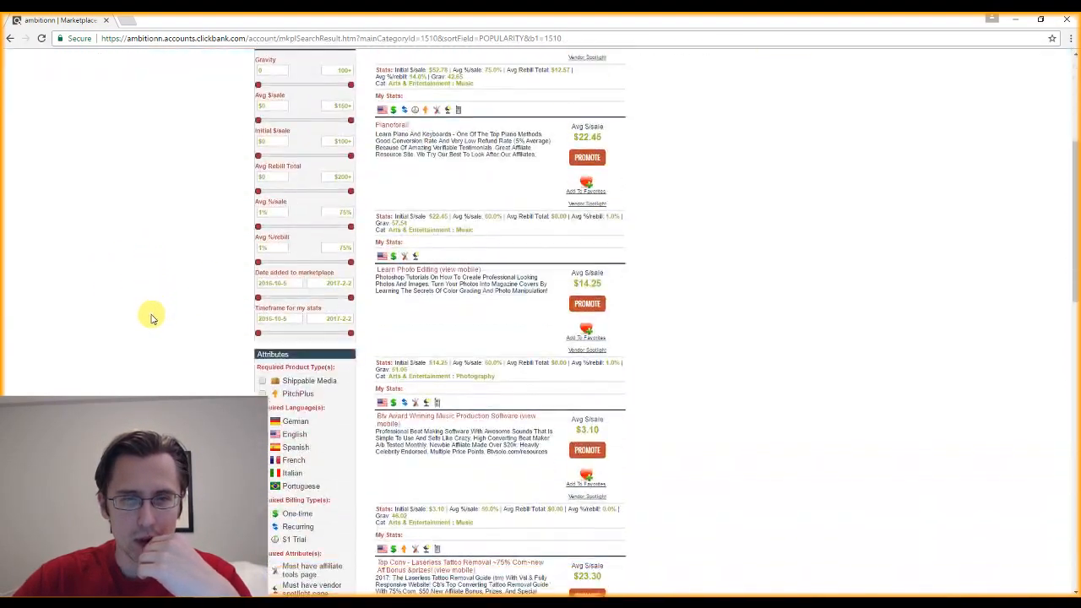
scroll(147, 348, "up", 8)
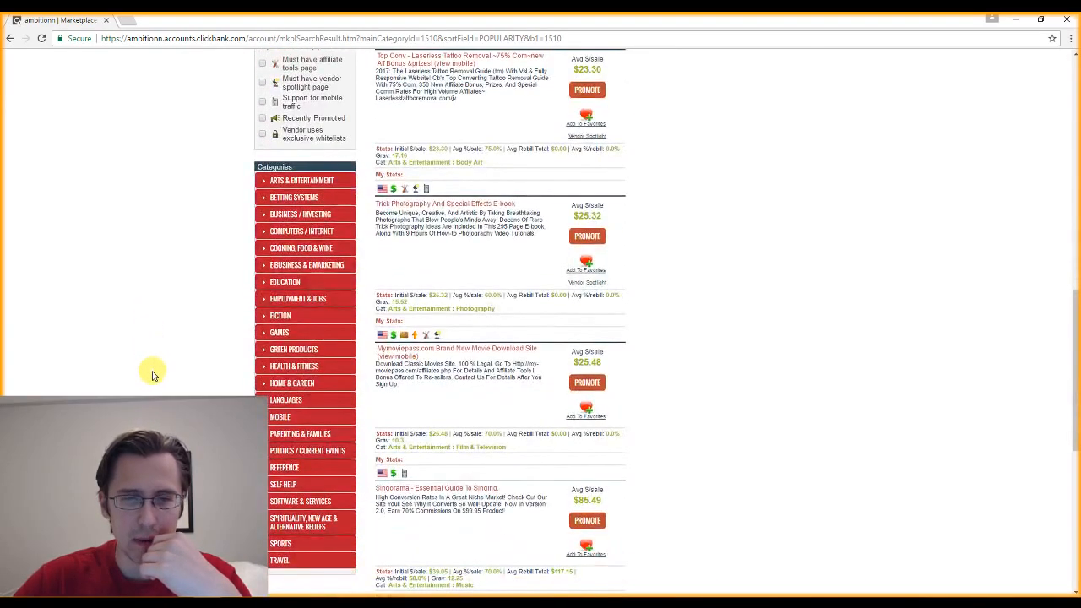
scroll(155, 375, "up", 1)
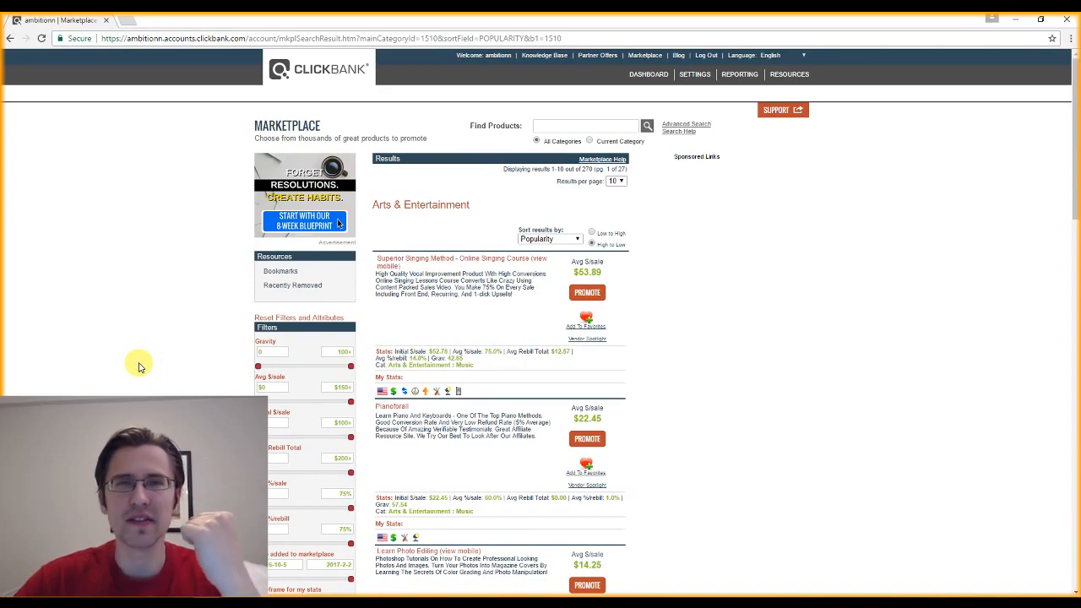
scroll(642, 143, "down", 2)
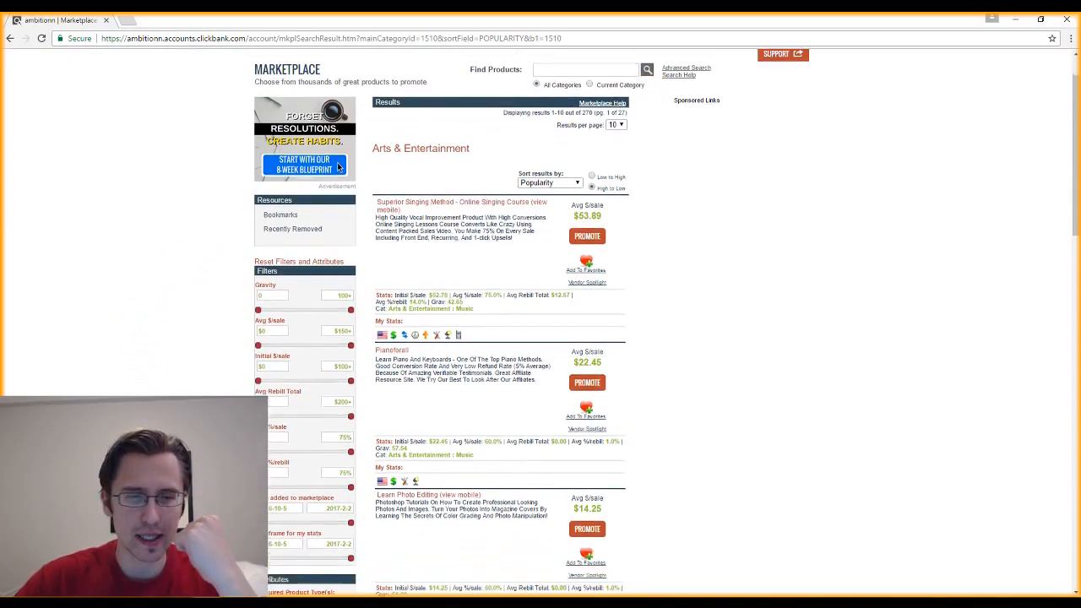
scroll(339, 51, "down", 8)
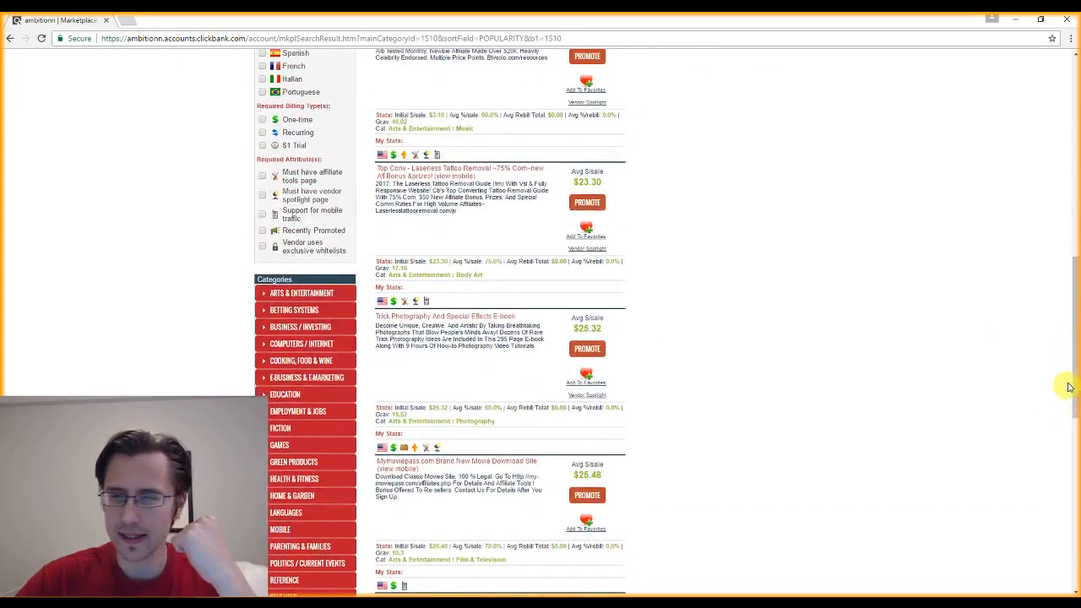
Search the marketplace across all categories without a keyword and highlight the total number of results.
left_click_drag(1077, 262, 1077, 65)
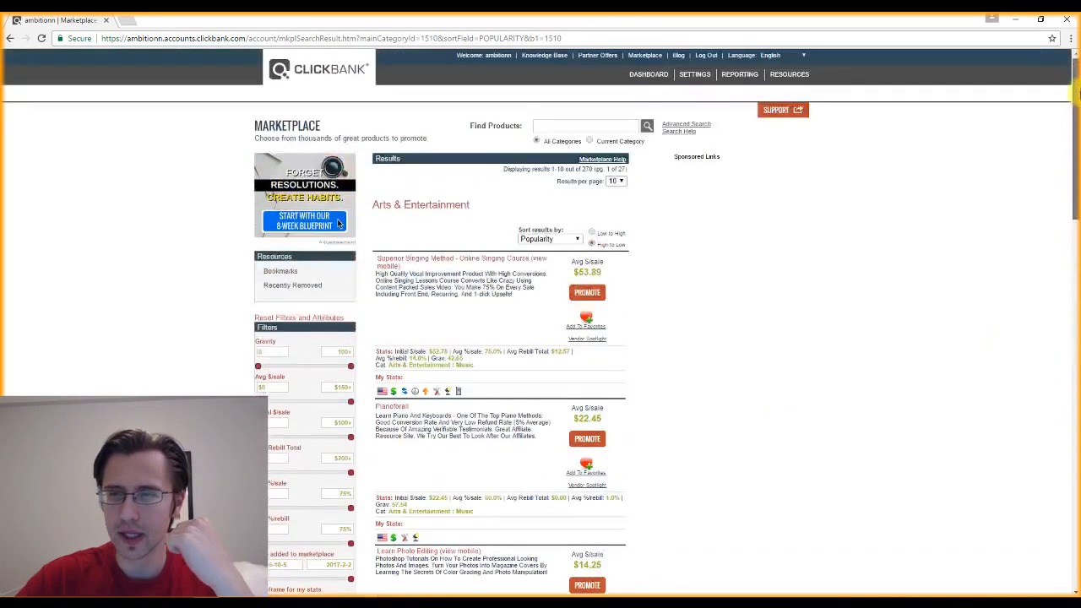
left_click(646, 128)
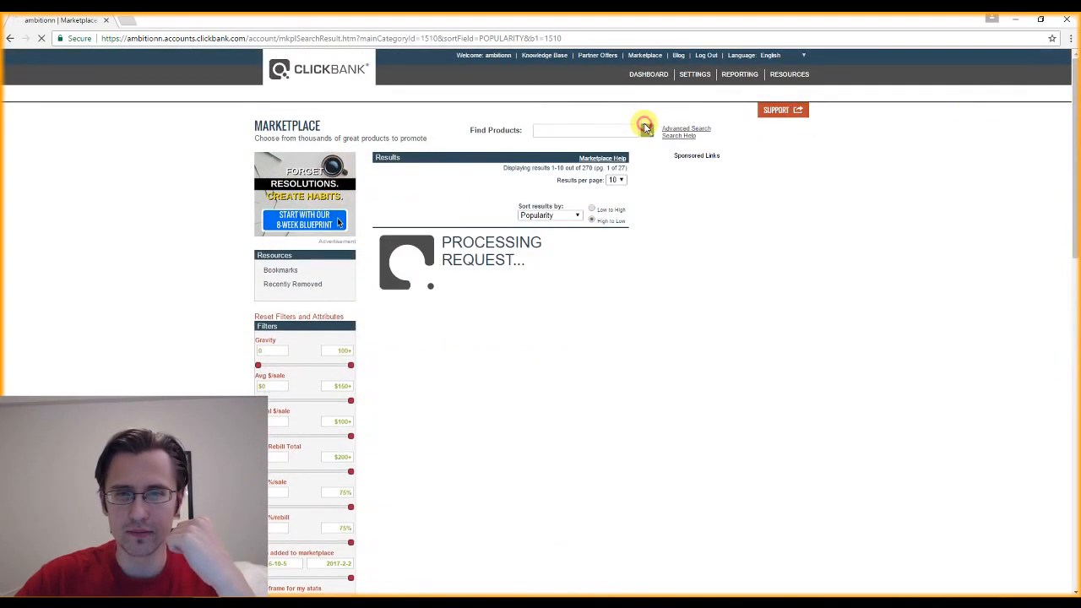
double_click(582, 167)
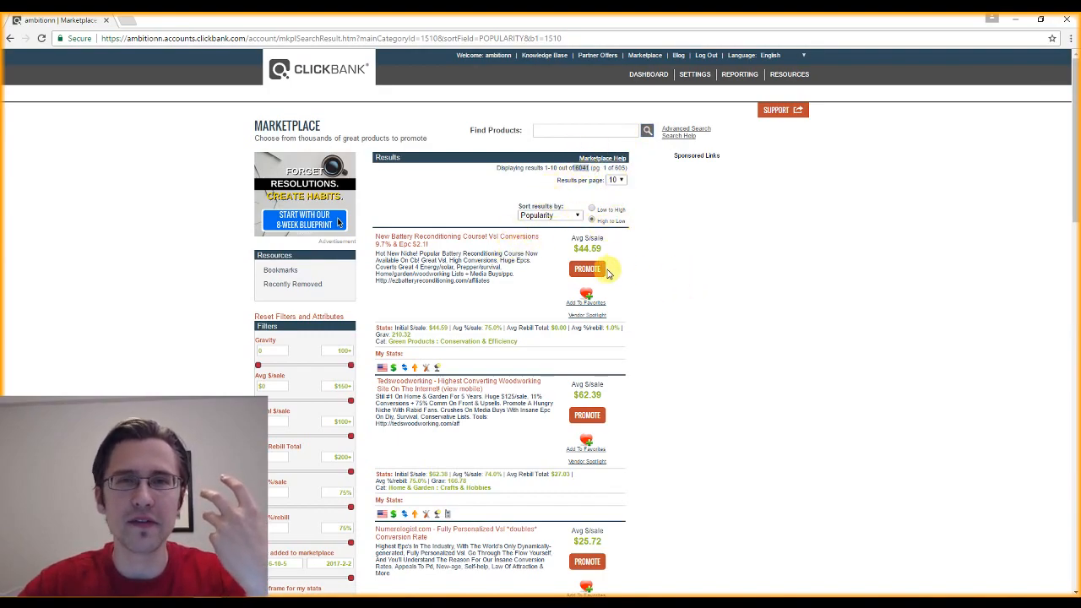
Examine the most popular products on the first page of results, including their descriptions and sales stats.
scroll(478, 258, "down", 1)
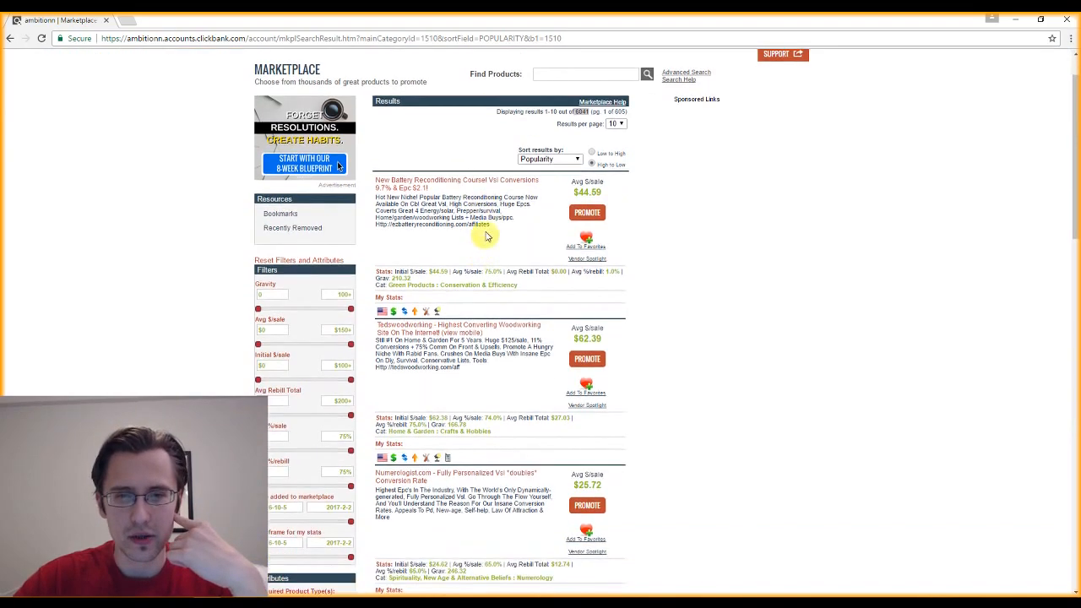
scroll(484, 224, "down", 1)
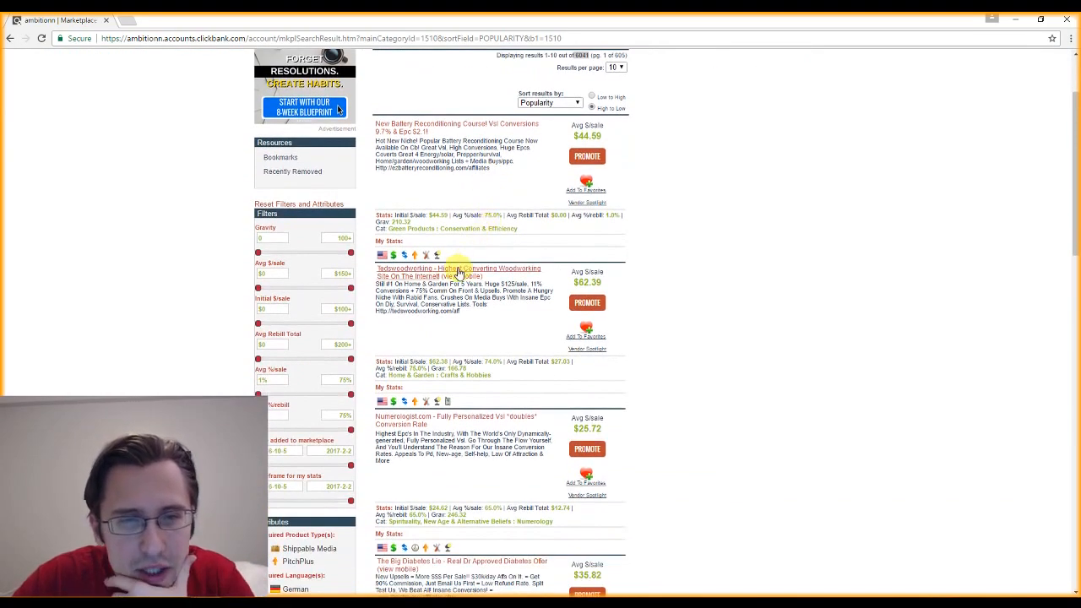
scroll(471, 330, "down", 3)
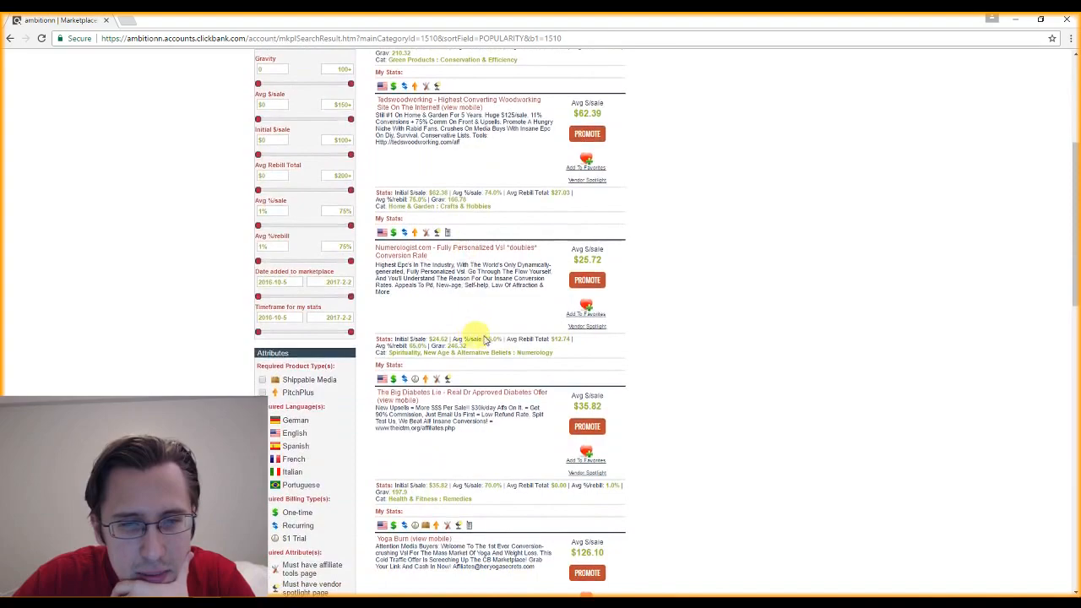
scroll(466, 240, "up", 4)
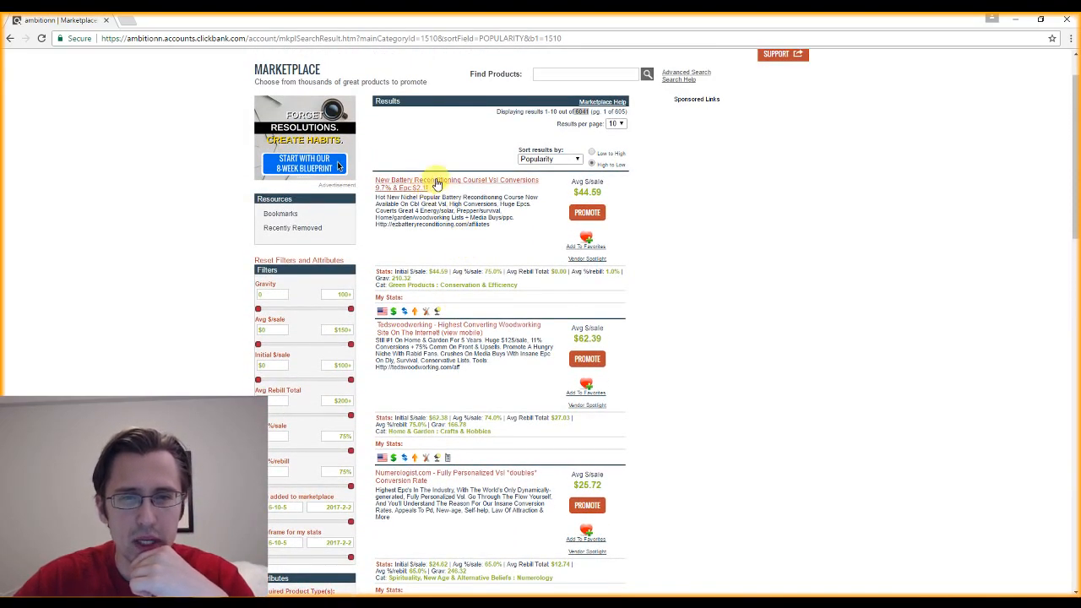
scroll(460, 187, "down", 1)
scroll(448, 253, "down", 4)
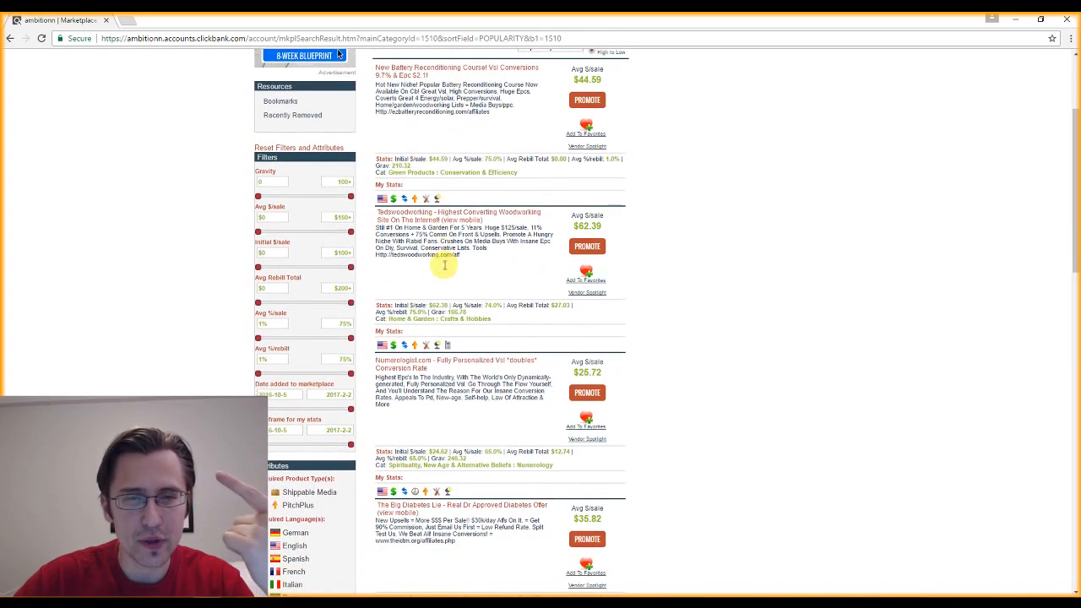
scroll(431, 355, "down", 8)
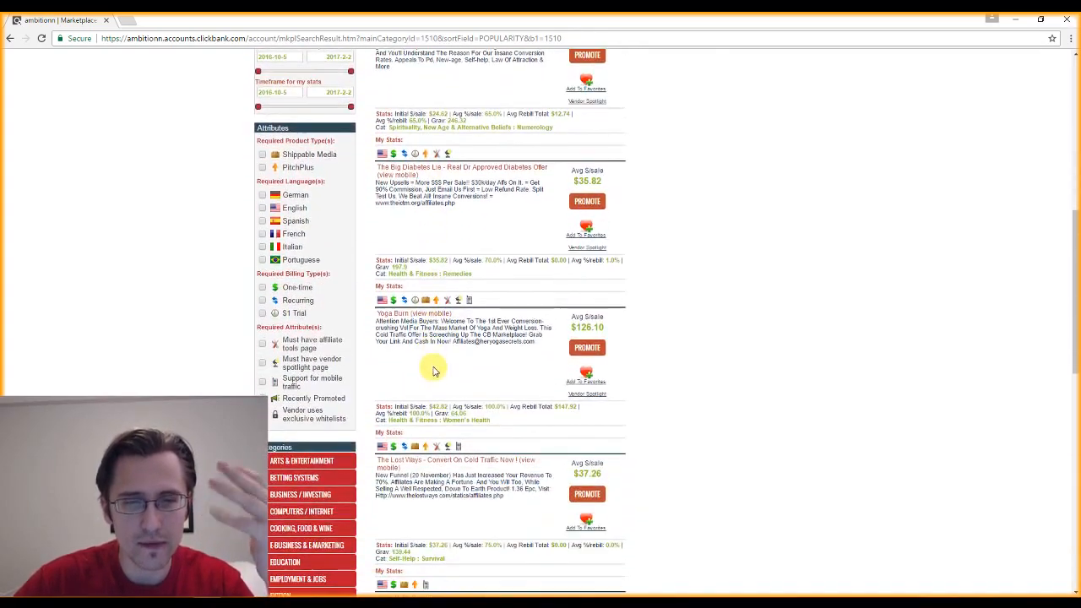
scroll(428, 386, "down", 10)
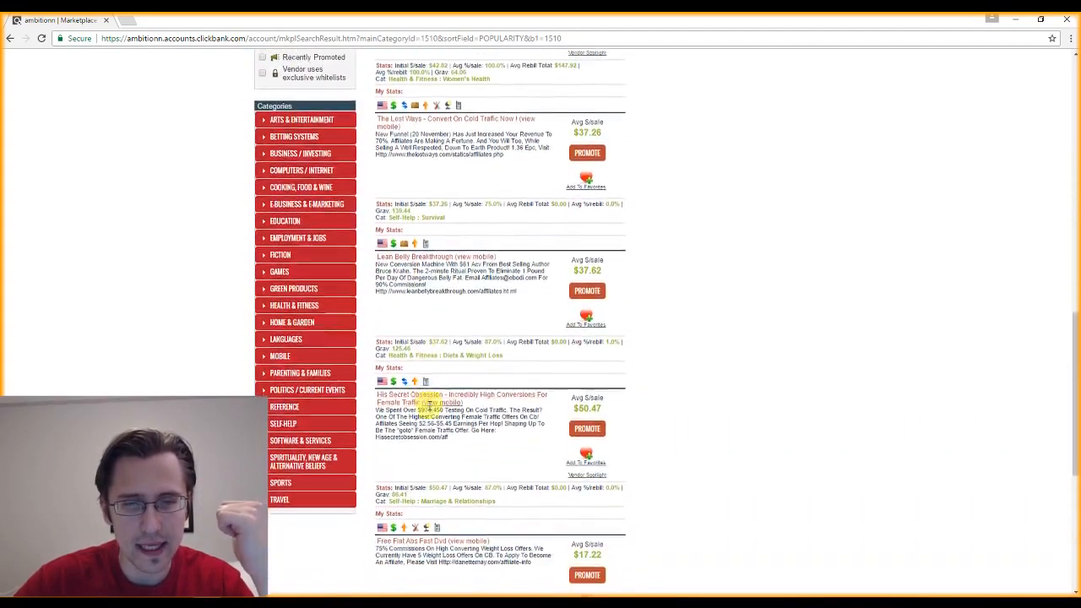
scroll(456, 423, "down", 2)
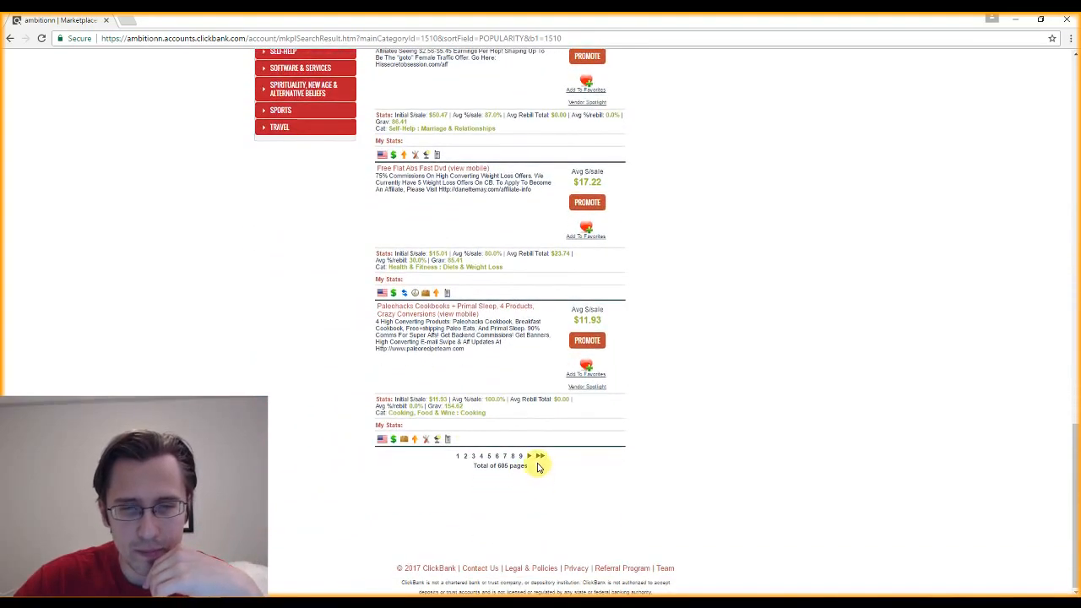
Go to the second page of results and open the product "Diabetes Loophole - Brand New Beast".
left_click(529, 458)
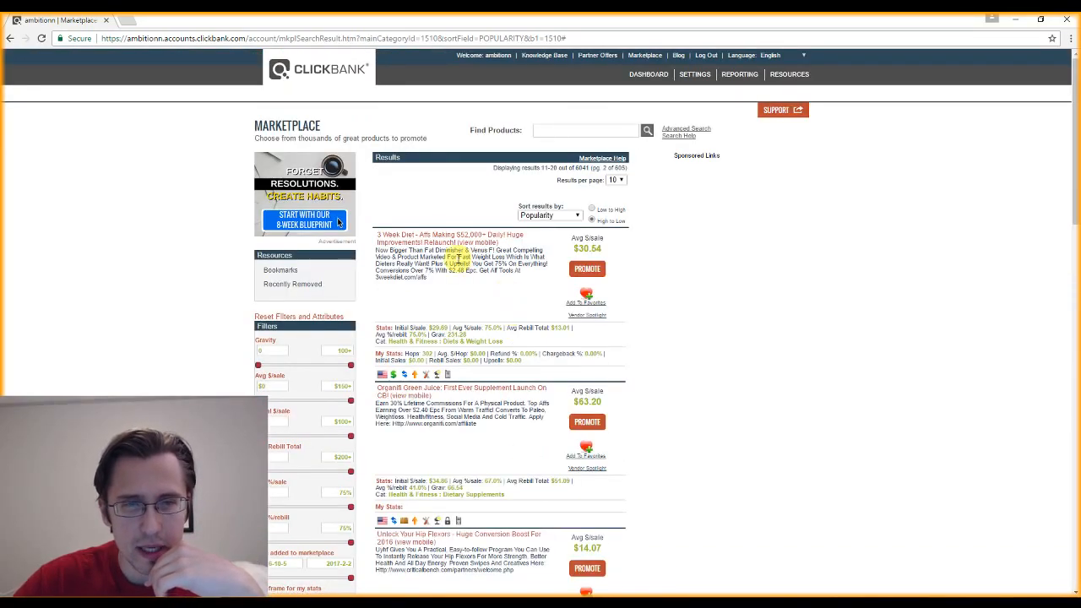
scroll(456, 401, "down", 1)
scroll(456, 400, "down", 8)
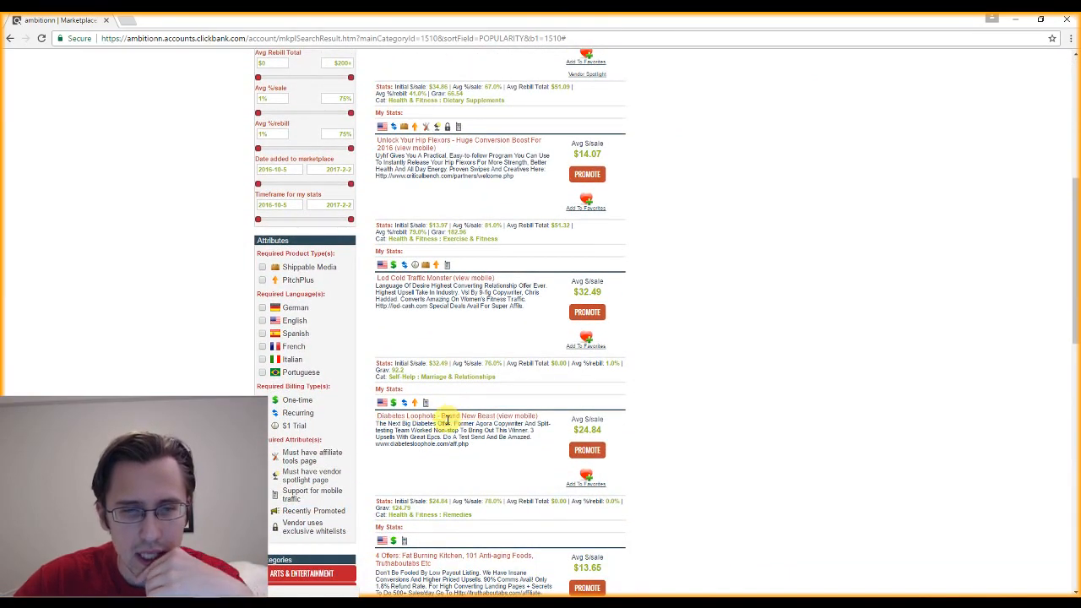
scroll(449, 414, "down", 1)
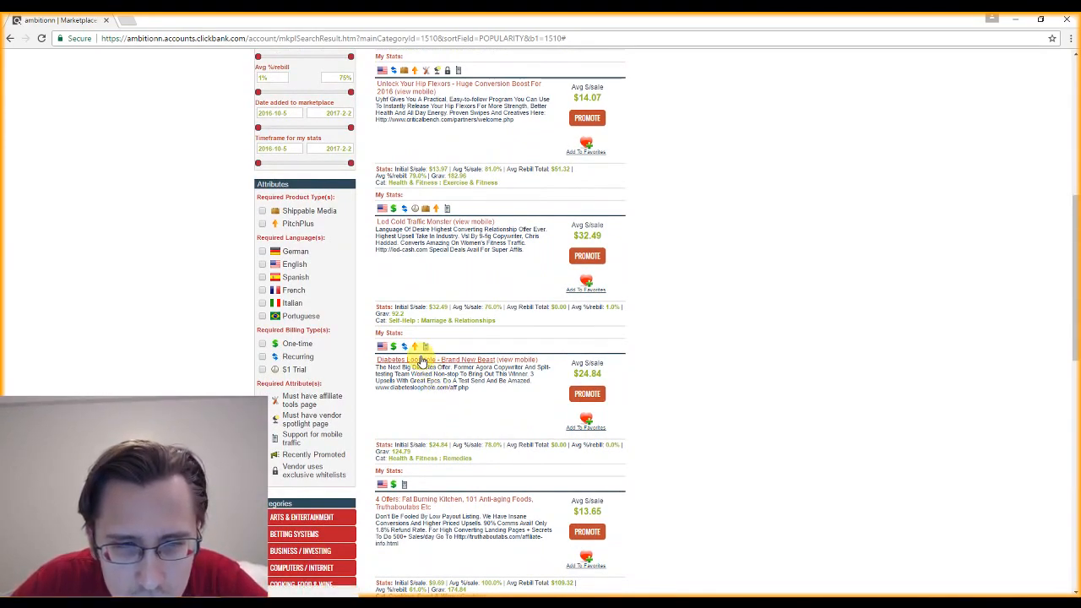
left_click(422, 361)
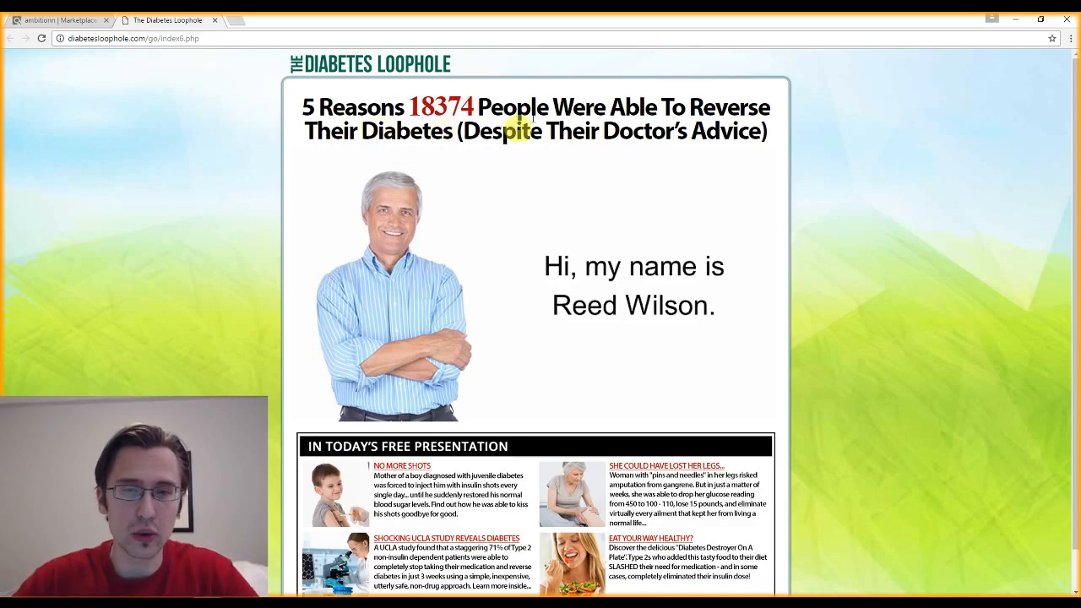
Examine the Diabetes Loophole landing page's layout: logo header, headline, video area and free presentation points.
scroll(515, 126, "down", 1)
scroll(305, 322, "up", 1)
scroll(507, 308, "down", 1)
scroll(490, 370, "up", 1)
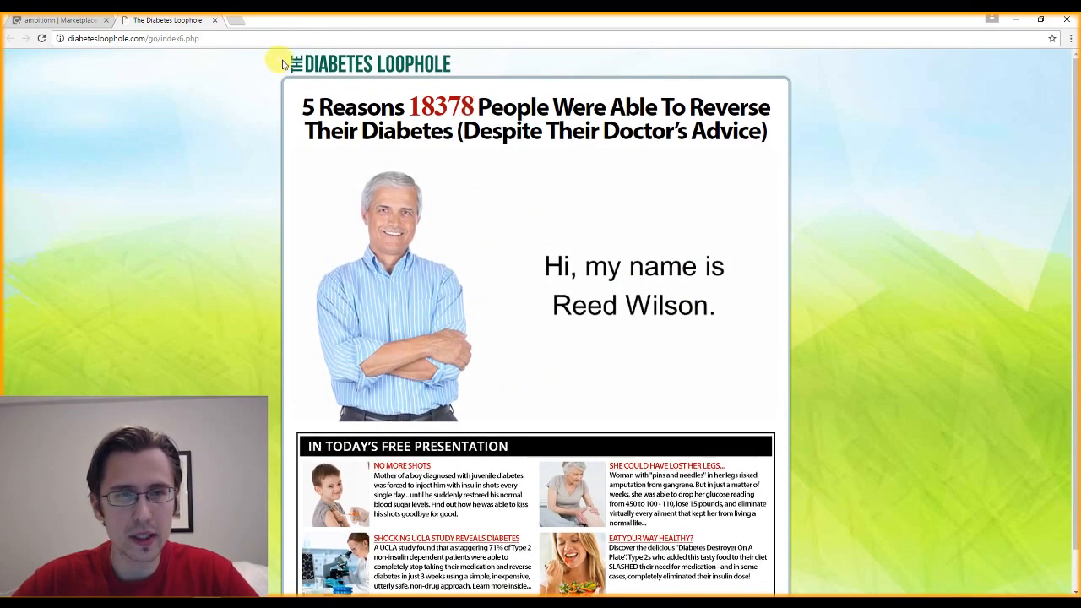
scroll(1078, 420, "down", 1)
scroll(1077, 420, "up", 1)
scroll(1077, 420, "down", 1)
scroll(1077, 373, "up", 1)
scroll(1077, 422, "down", 1)
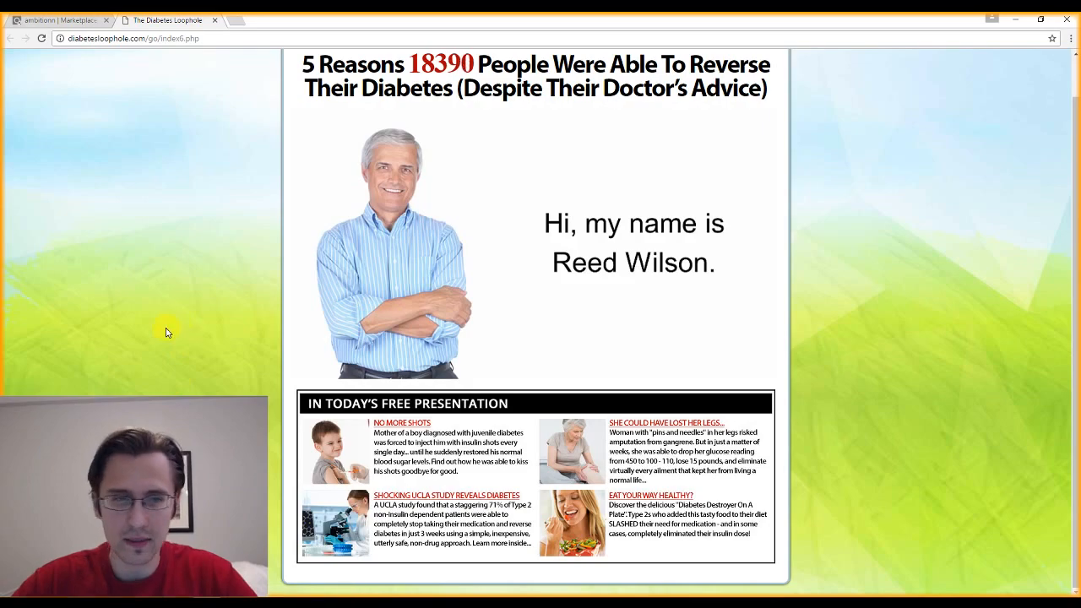
scroll(220, 334, "up", 1)
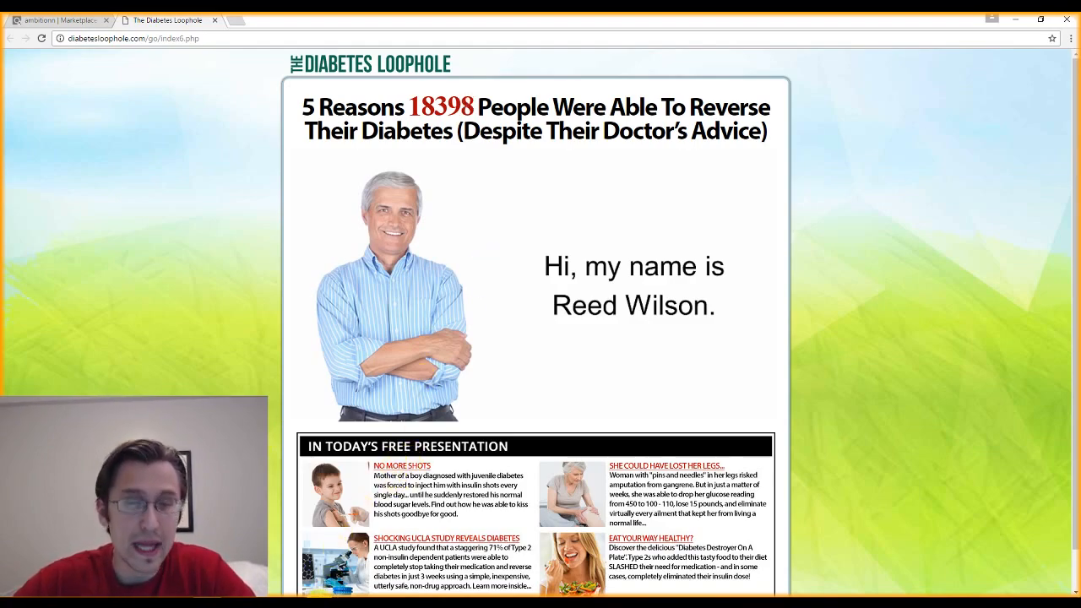
Compare the landing page sketch in Photoshop and the ClickFunnels dashboard with the Diabetes Loophole page.
mouse_move(321, 598)
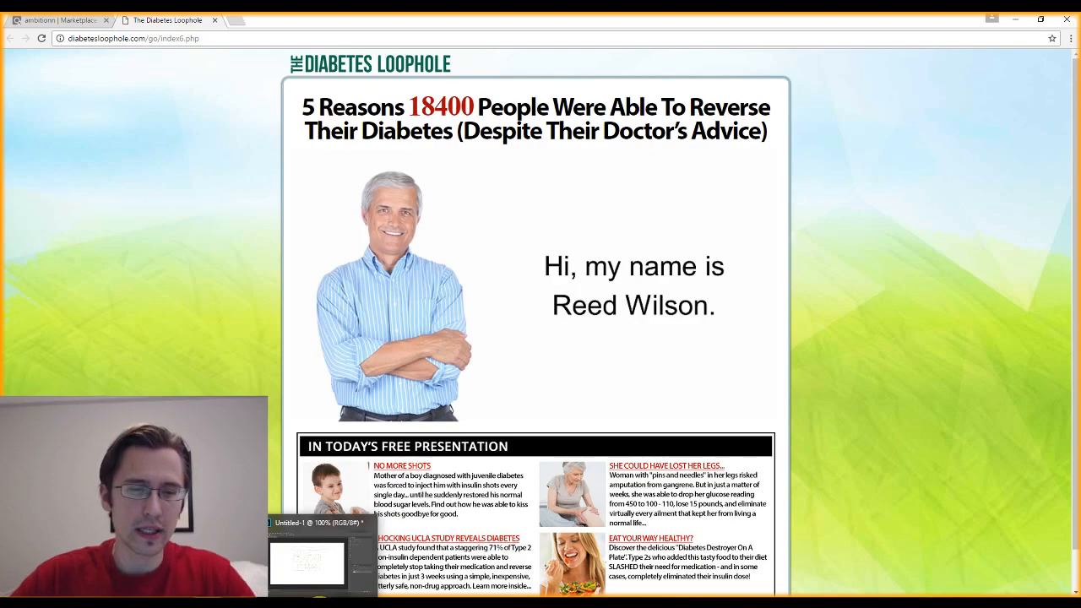
left_click(326, 563)
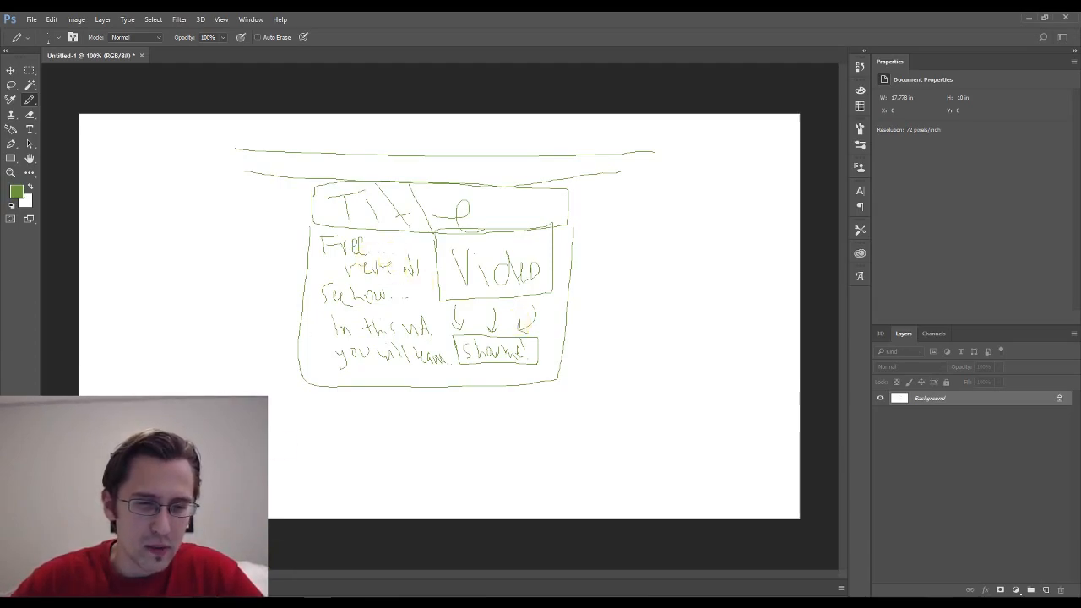
key("alt+Tab")
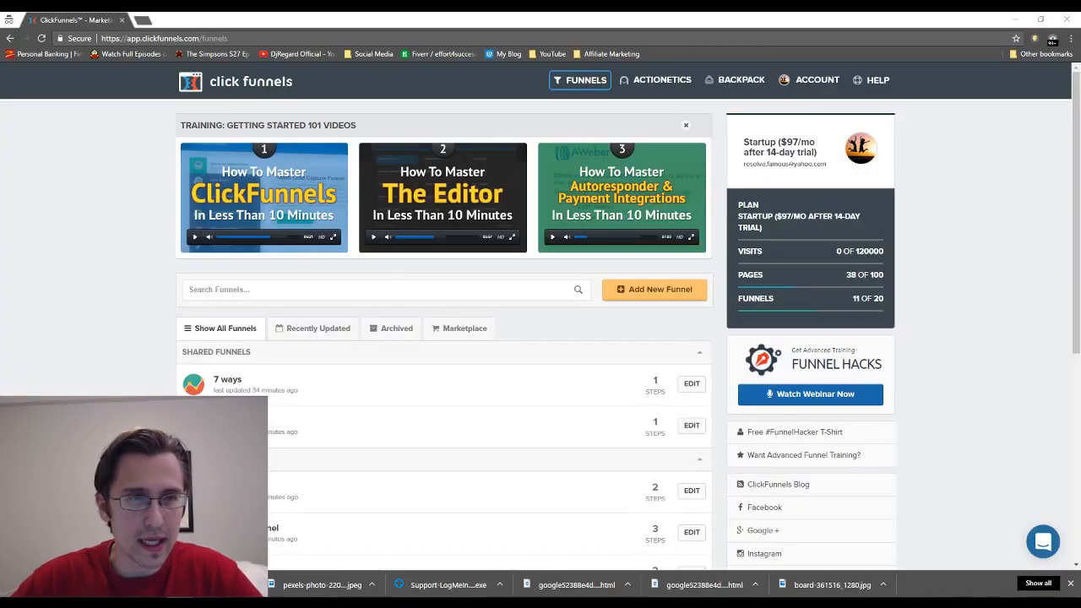
key("alt+Tab")
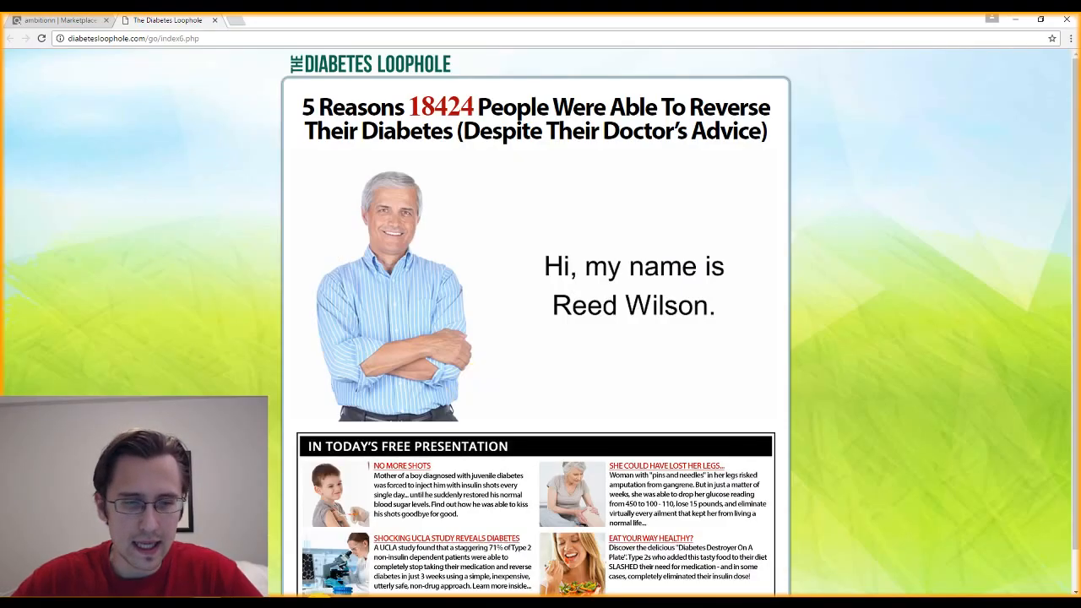
Return to the Diabetes Loophole page and highlight the second line of its headline.
key("alt+Tab")
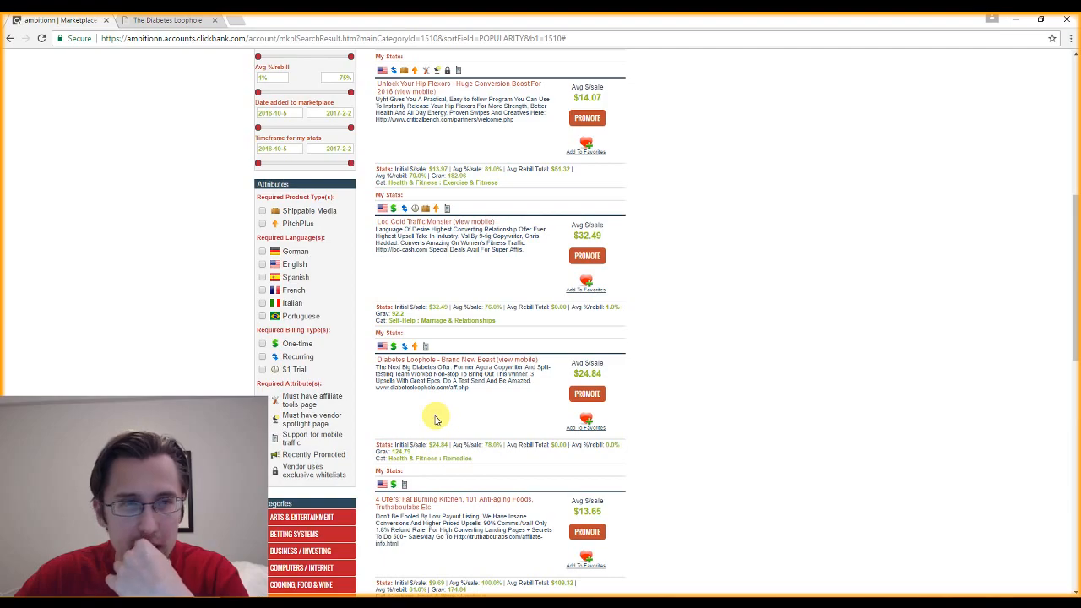
left_click(170, 20)
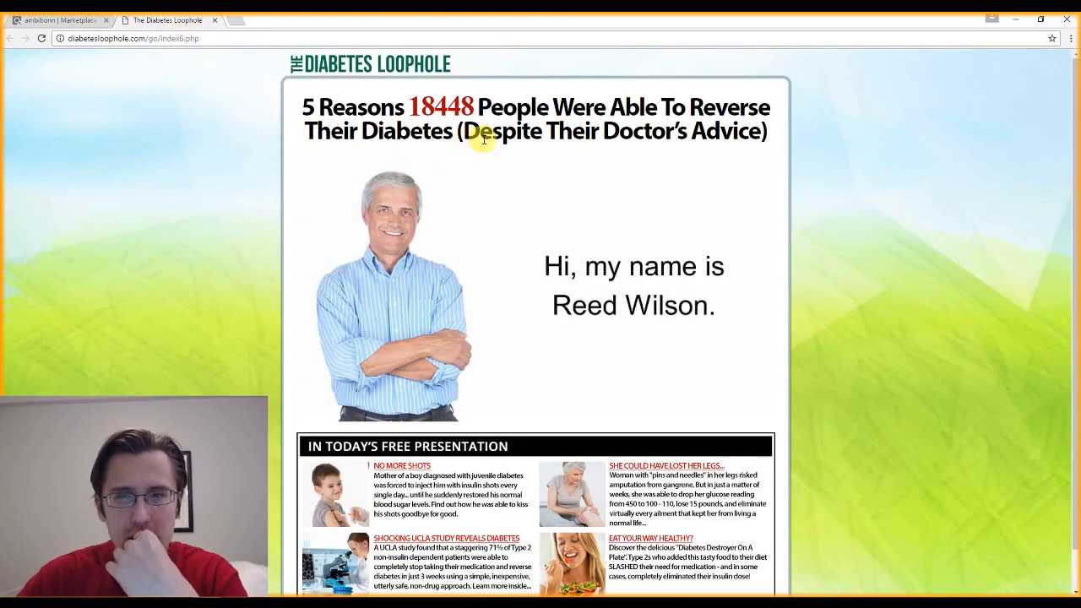
left_click_drag(312, 132, 737, 132)
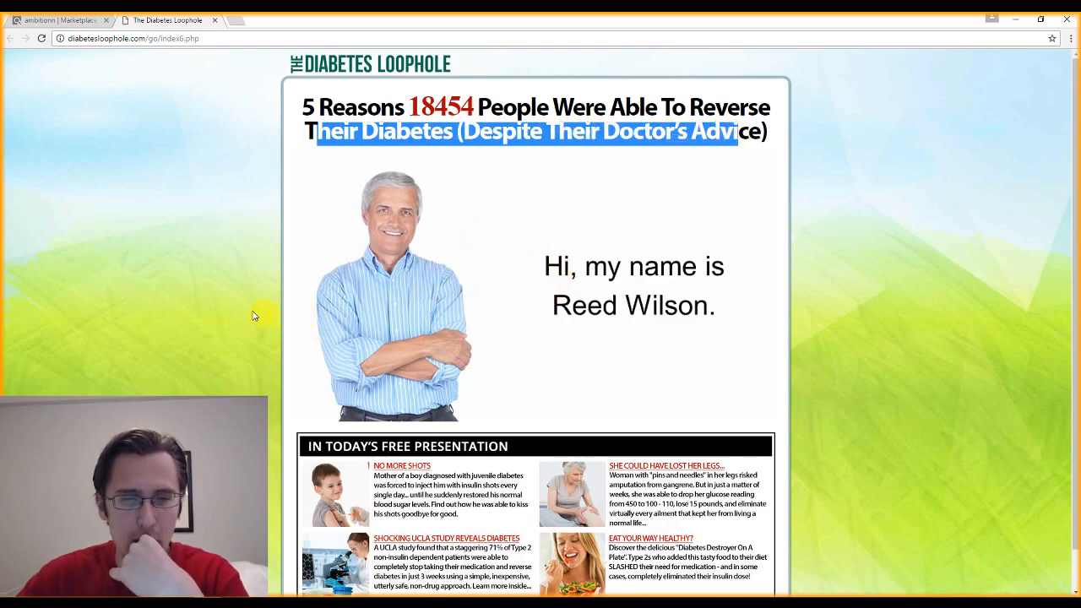
Switch to Photoshop and create a new 1280 x 720 pixel RGB document at 72 pixels/inch.
left_click(320, 600)
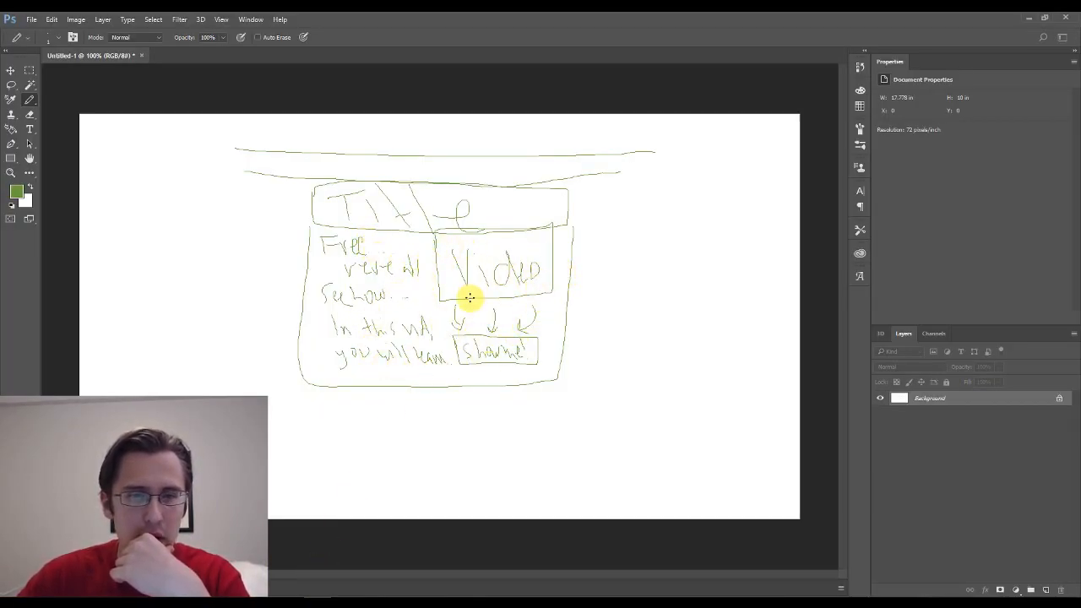
right_click(169, 59)
left_click(212, 107)
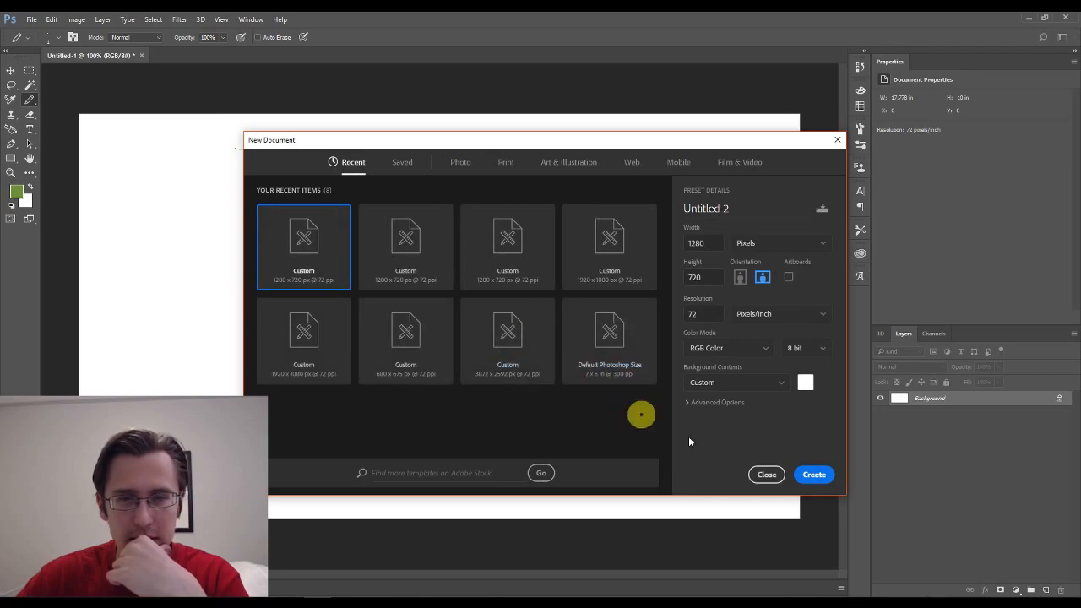
left_click(813, 473)
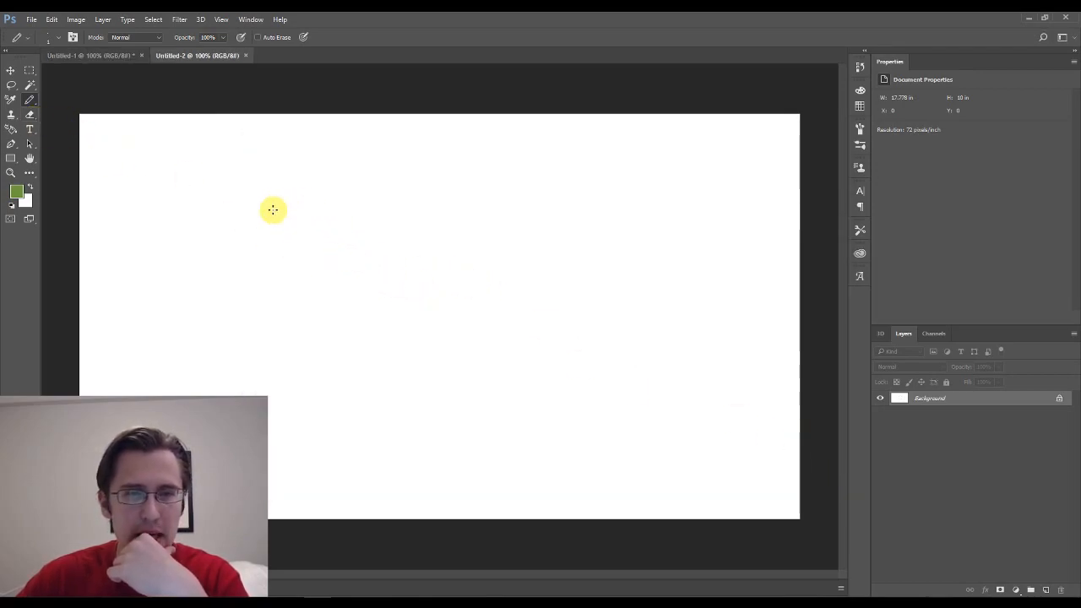
Sketch a page header with the Pencil tool: two long horizontal lines enclosing the handwritten word "Brand" and a rounded logo shape beside it.
left_click_drag(264, 204, 640, 209)
left_click_drag(268, 243, 648, 257)
mouse_move(413, 228)
left_mouse_down()
mouse_move(425, 246)
mouse_move(442, 241)
mouse_move(490, 261)
mouse_move(509, 225)
mouse_move(527, 266)
left_mouse_up()
mouse_move(355, 221)
left_mouse_down()
mouse_move(307, 235)
mouse_move(347, 220)
left_mouse_up()
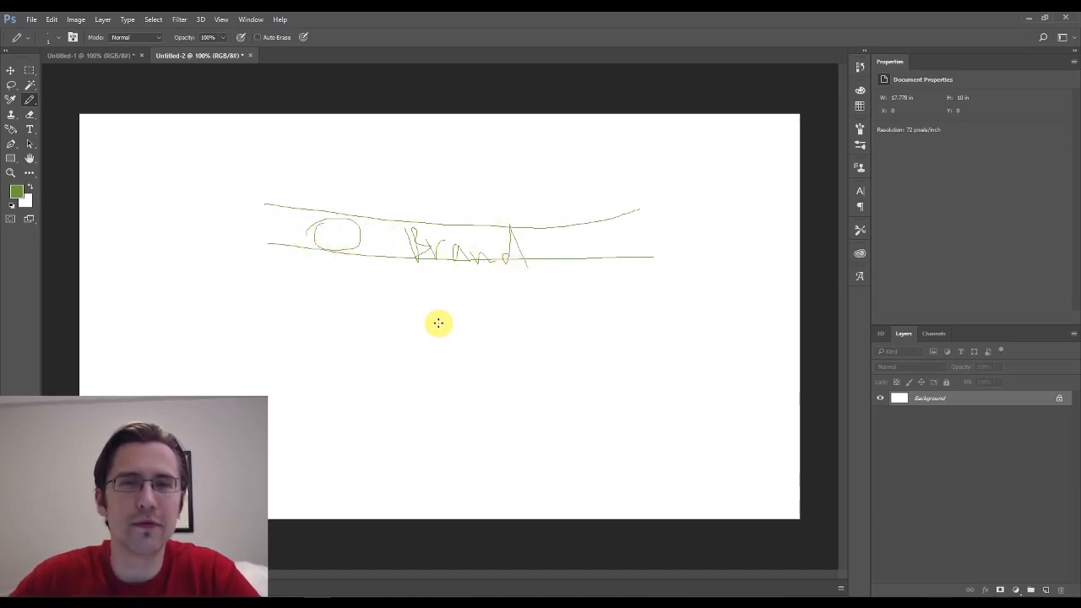
Sketch a large rectangle below the header with handwritten lines "Free Video Rev" and "See how you can" above a labelled button shape.
mouse_move(344, 270)
left_mouse_down()
mouse_move(345, 337)
mouse_move(386, 413)
mouse_move(574, 400)
mouse_move(570, 271)
mouse_move(347, 270)
mouse_move(365, 300)
mouse_move(372, 279)
left_mouse_up()
mouse_move(365, 290)
left_mouse_down()
mouse_move(426, 291)
mouse_move(436, 302)
mouse_move(444, 290)
mouse_move(465, 304)
mouse_move(488, 296)
mouse_move(504, 309)
mouse_move(543, 296)
mouse_move(541, 287)
mouse_move(564, 300)
left_mouse_up()
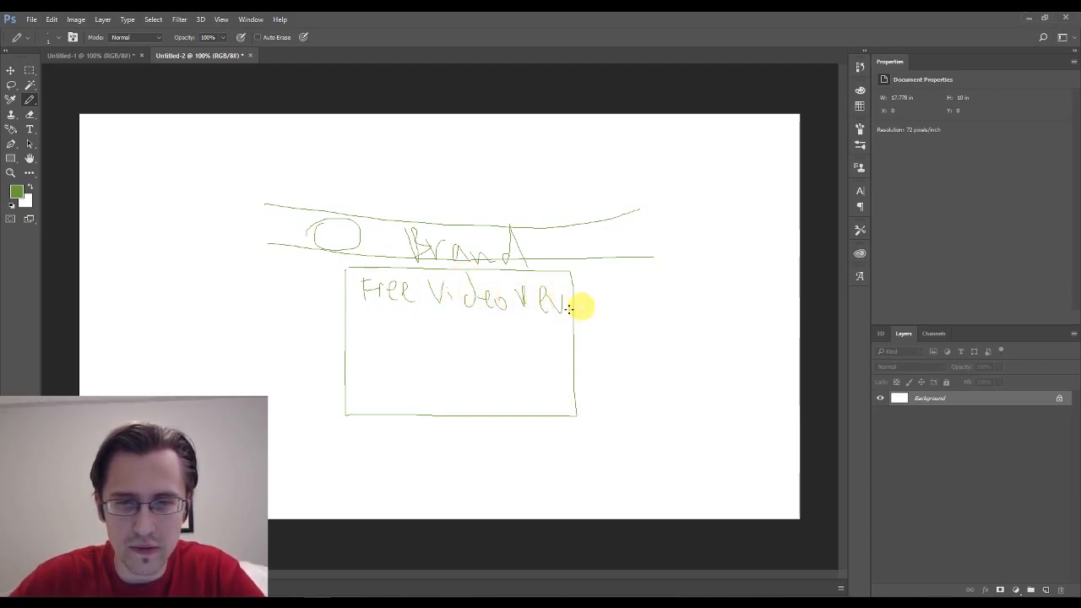
mouse_move(374, 315)
left_mouse_down()
mouse_move(374, 343)
mouse_move(594, 333)
left_mouse_up()
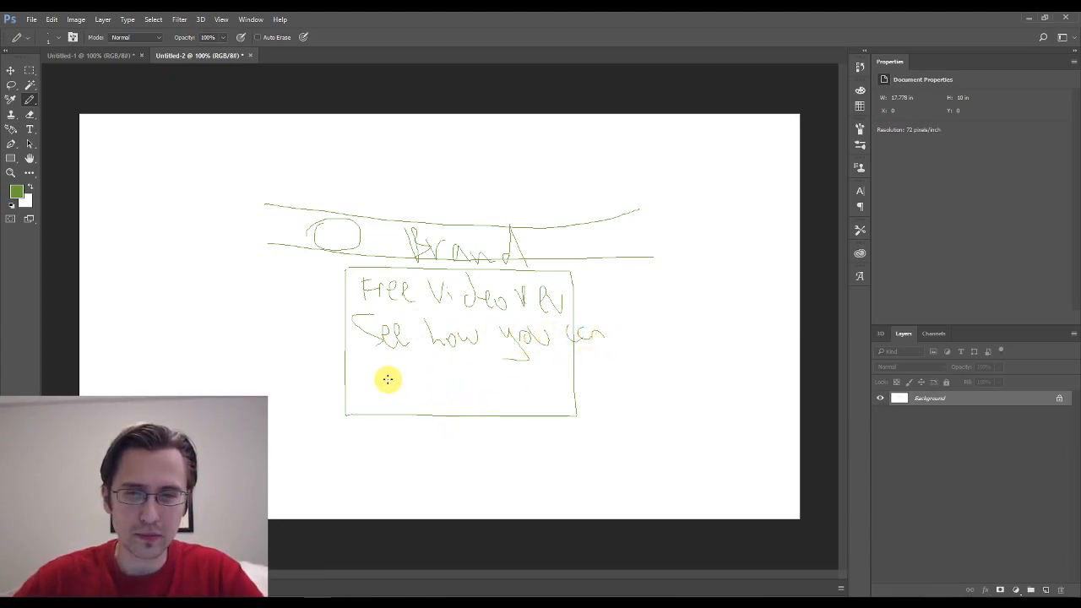
mouse_move(360, 377)
left_mouse_down()
mouse_move(490, 367)
mouse_move(549, 397)
left_mouse_up()
left_click_drag(359, 400, 558, 388)
mouse_move(384, 383)
left_mouse_down()
mouse_move(423, 377)
mouse_move(437, 394)
mouse_move(452, 384)
left_mouse_up()
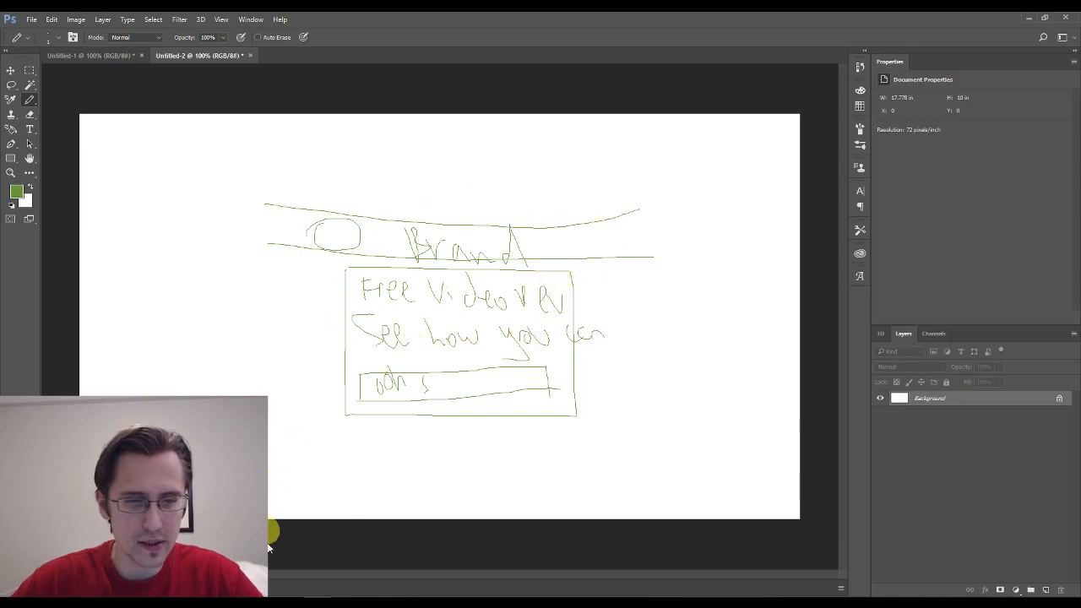
Switch to ClickFunnels and build a new Collect Emails funnel named "Diabetes Test".
key("alt+Tab")
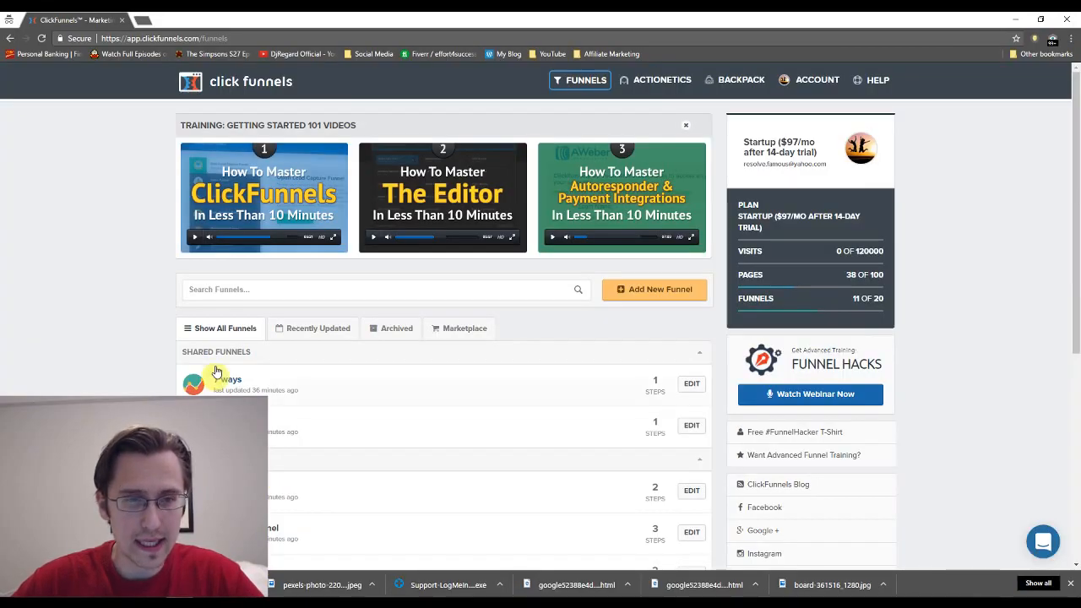
left_click(650, 291)
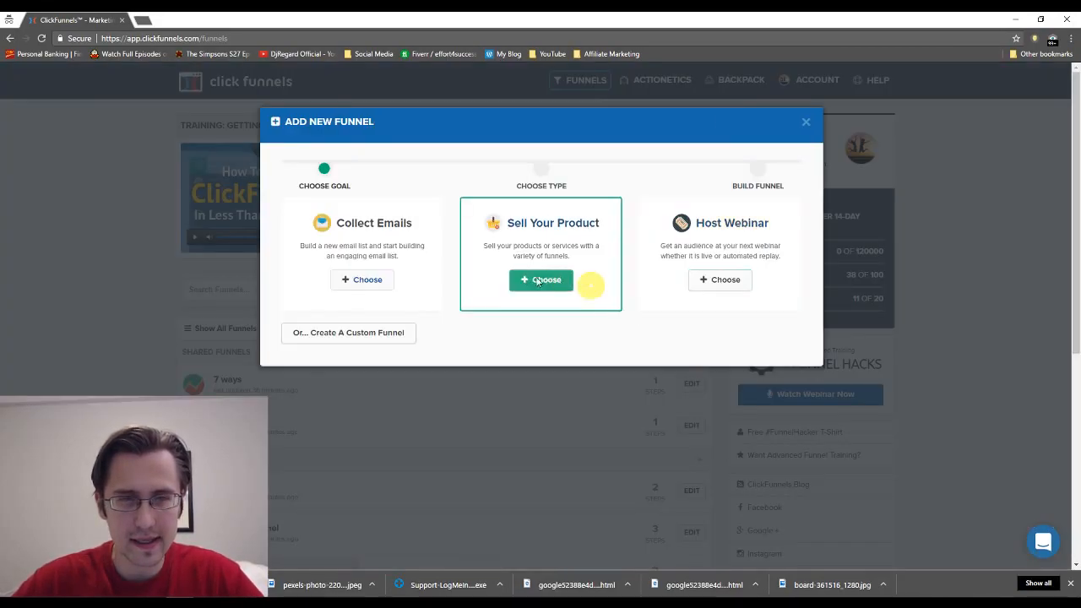
left_click(364, 281)
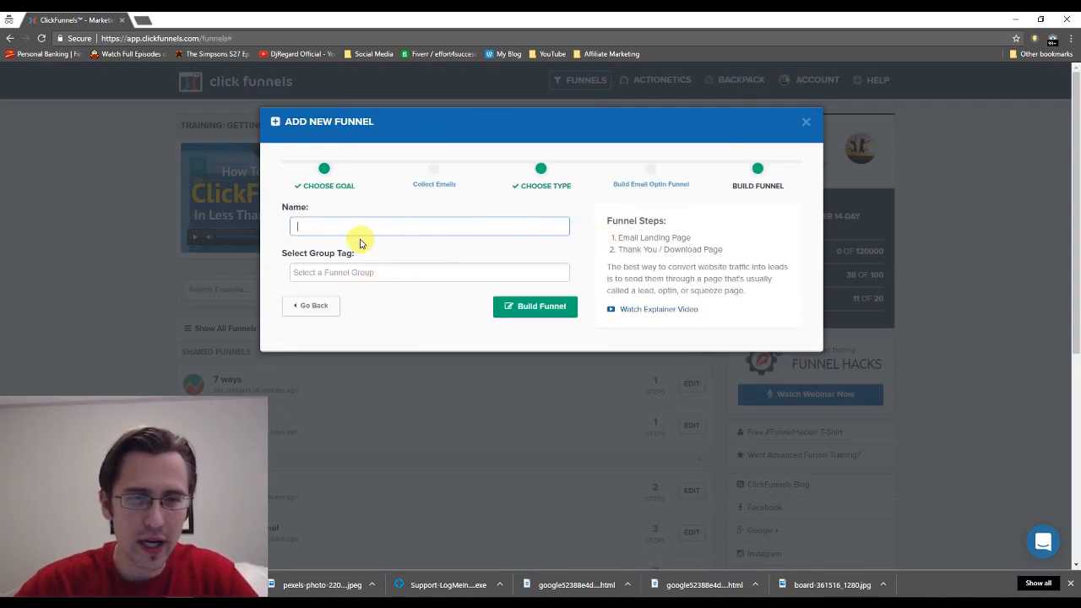
type("Dj")
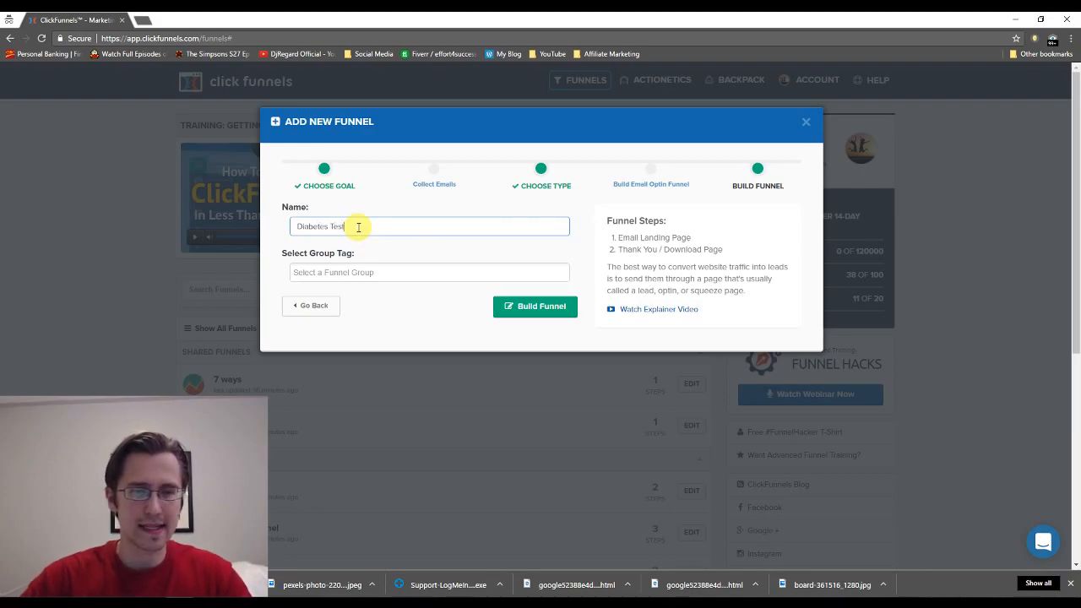
left_click(543, 307)
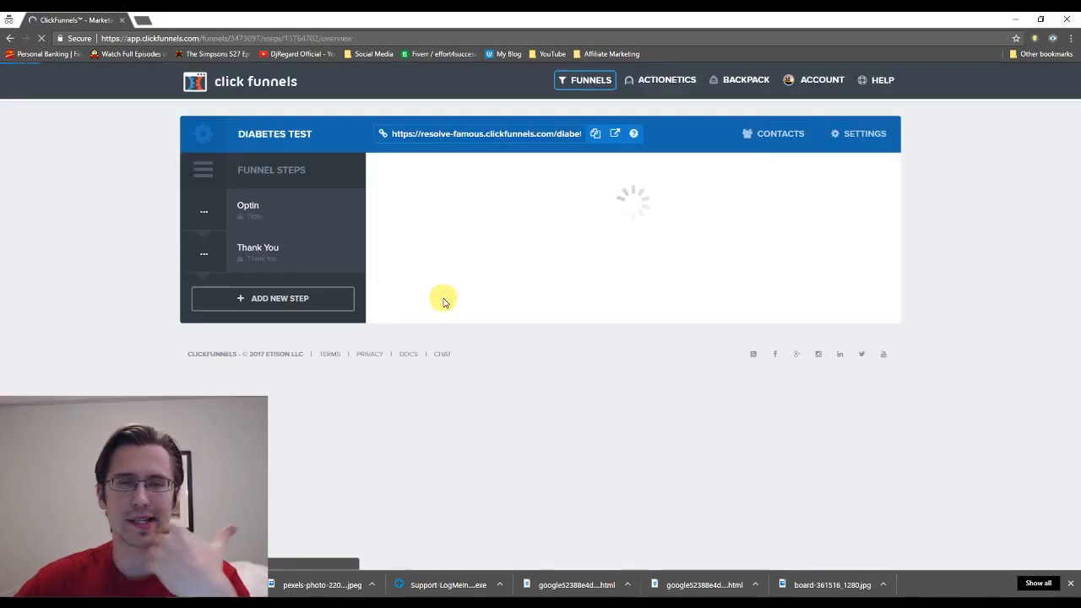
Apply the Optin Blank Start template to the Optin step and open its page for editing.
mouse_move(735, 321)
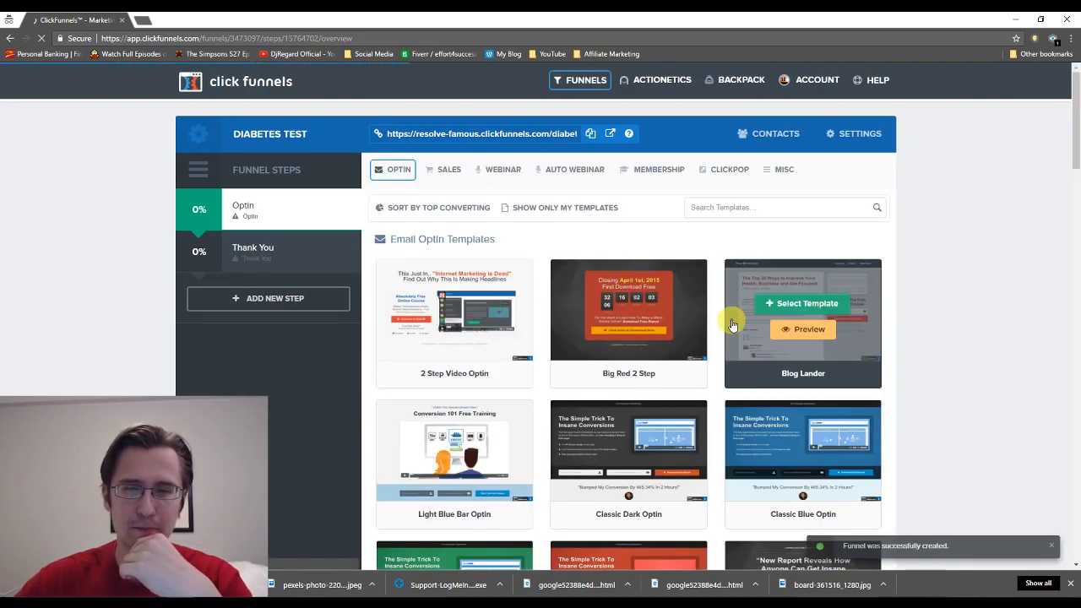
scroll(790, 349, "down", 1)
scroll(790, 349, "down", 8)
left_click_drag(1075, 302, 1076, 511)
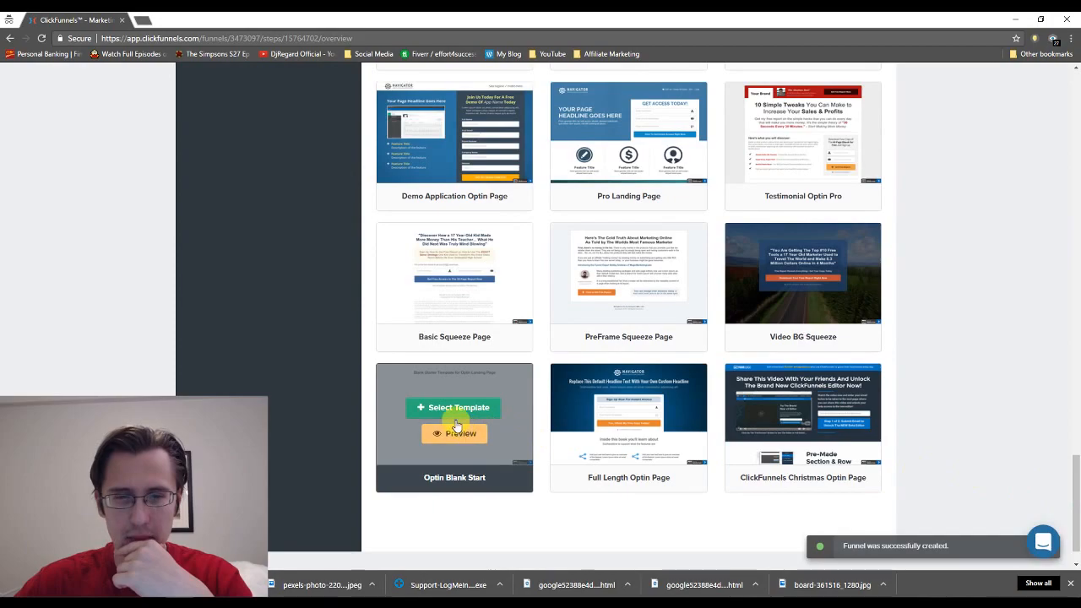
left_click(457, 409)
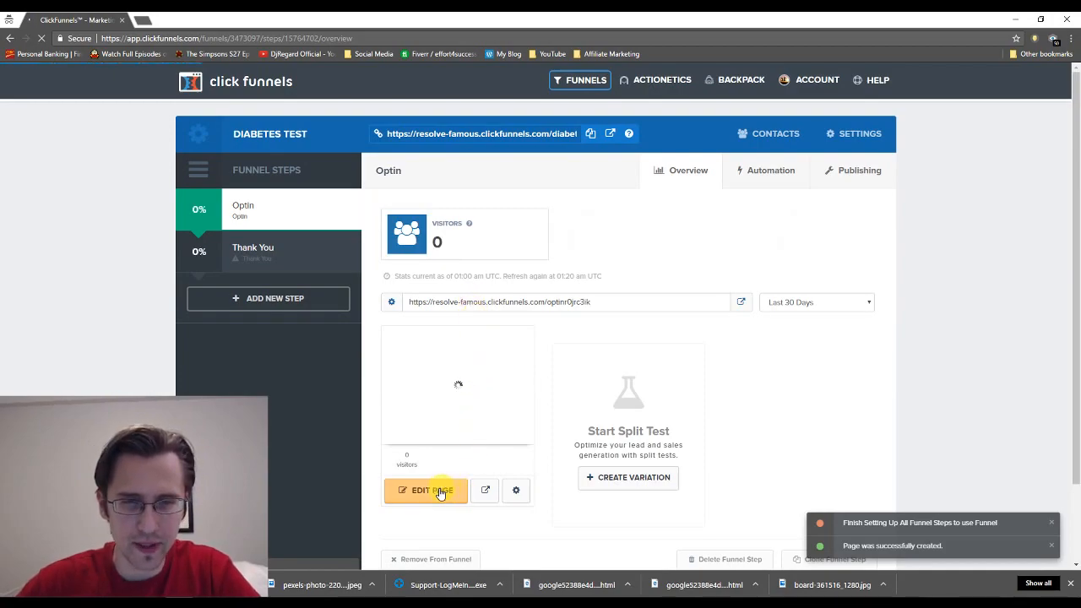
left_click(435, 492)
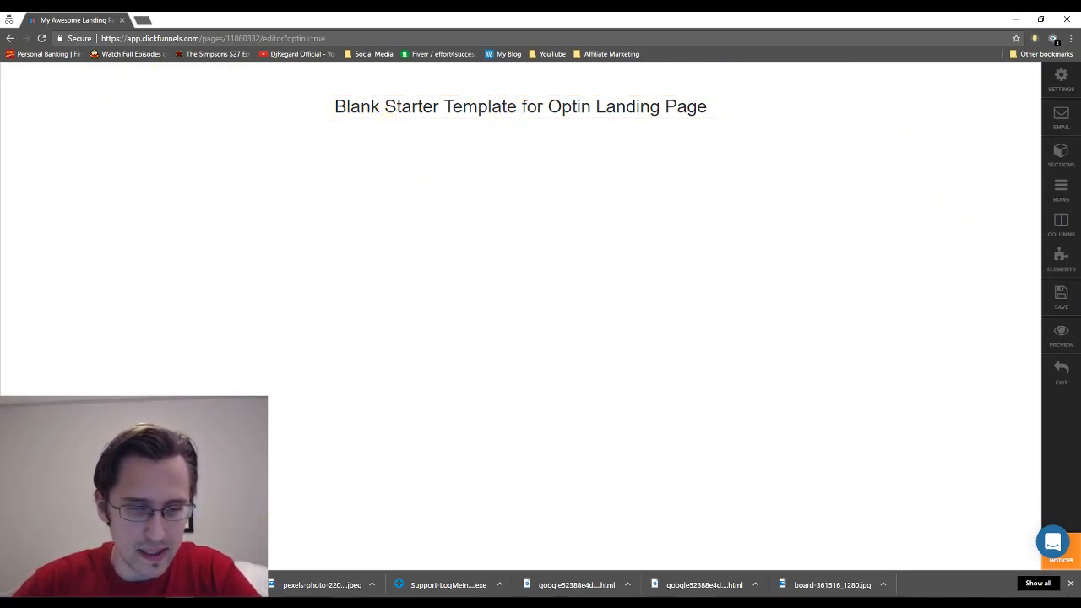
Check the layout sketch in Photoshop, and set the width of the page's Sales Copy & Optin section to Full Page in ClickFunnels.
key("alt+Tab")
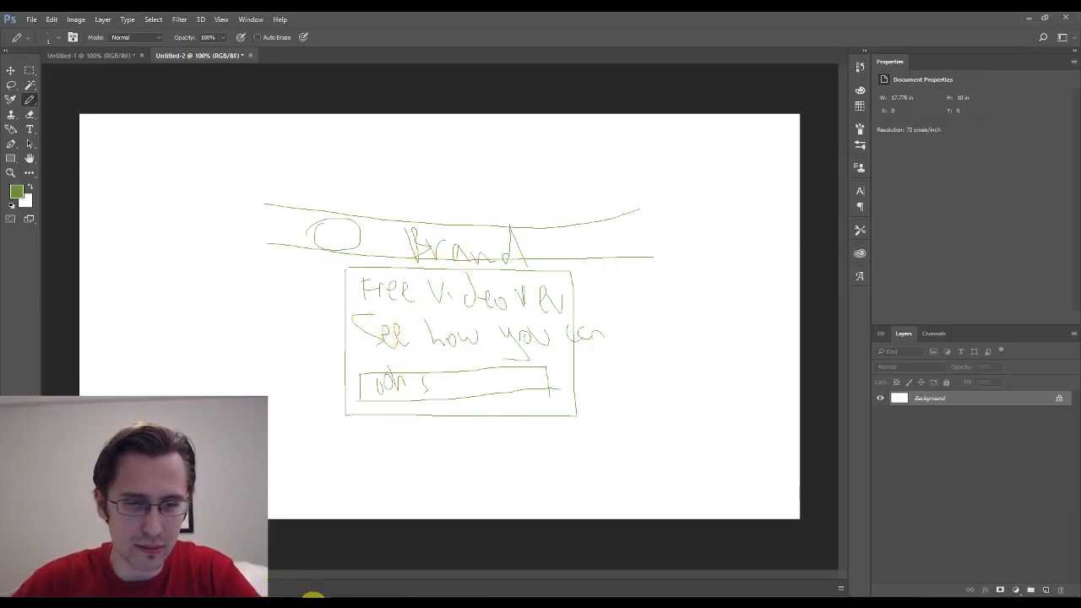
key("alt+Tab")
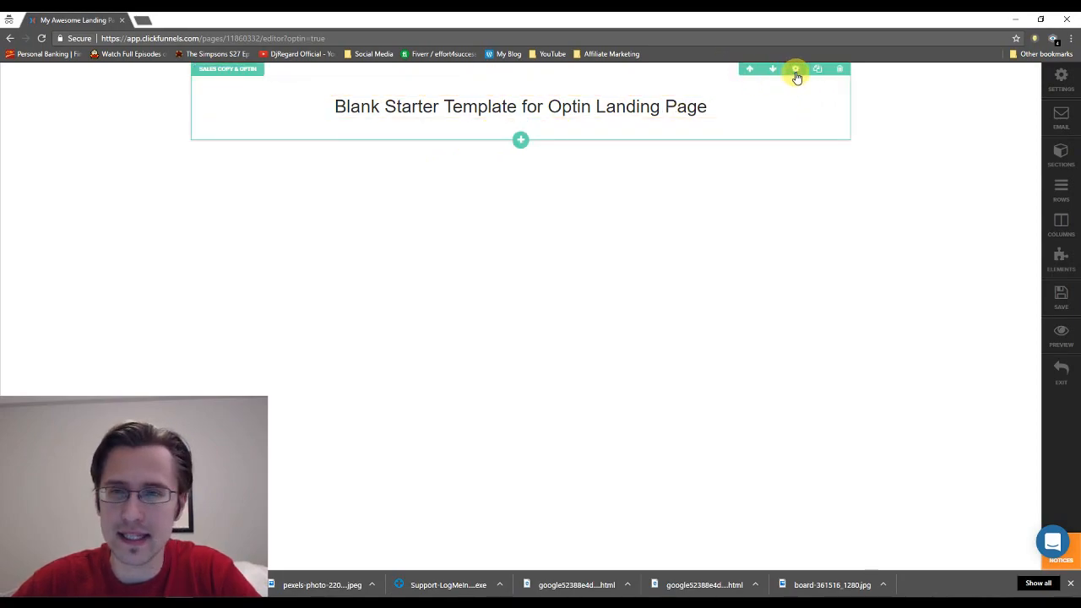
left_click(796, 74)
left_click(966, 218)
left_click(960, 230)
left_click(784, 128)
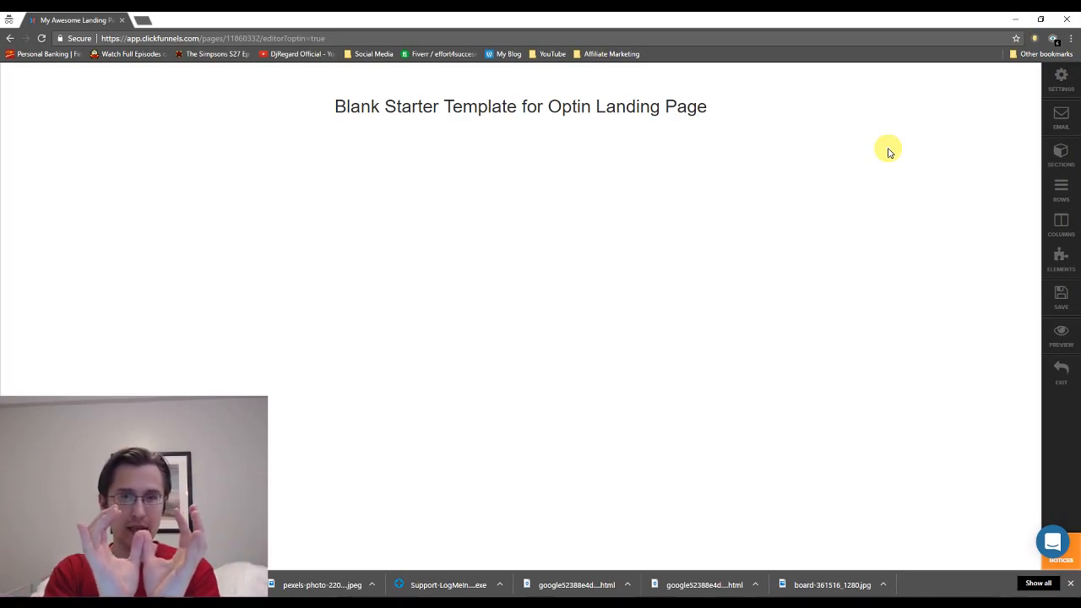
Delete the "Blank Starter Template for Optin Landing Page" headline element.
left_click(601, 107)
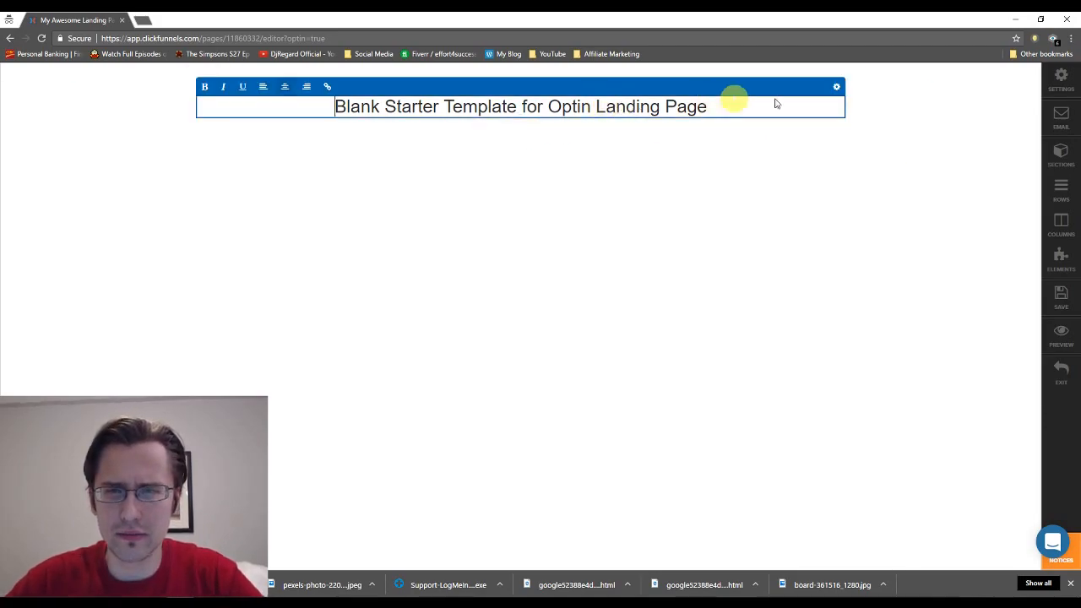
left_click(837, 89)
left_click(702, 246)
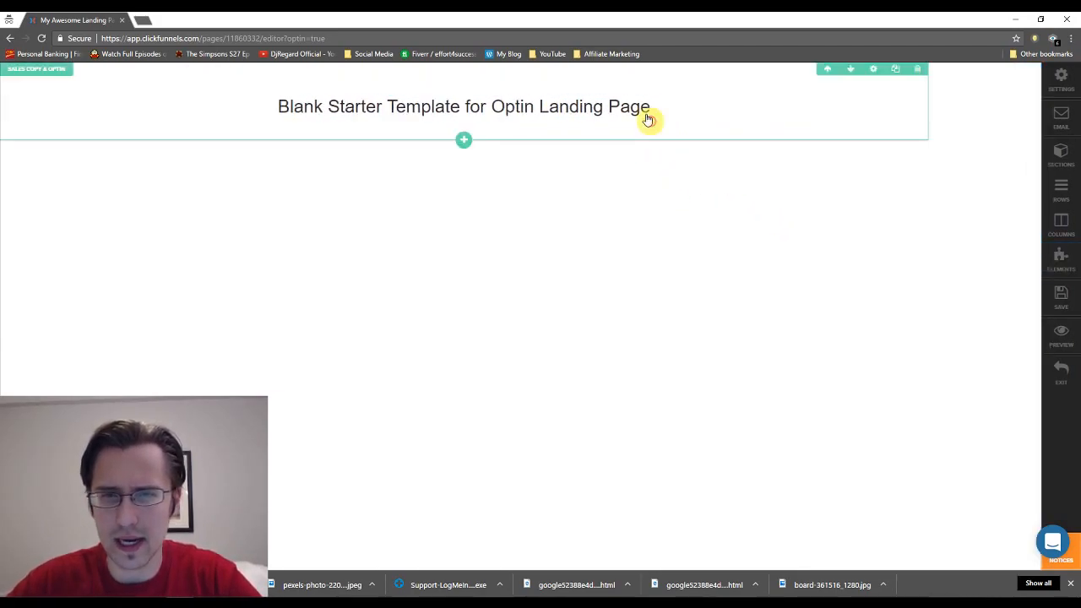
left_click(835, 90)
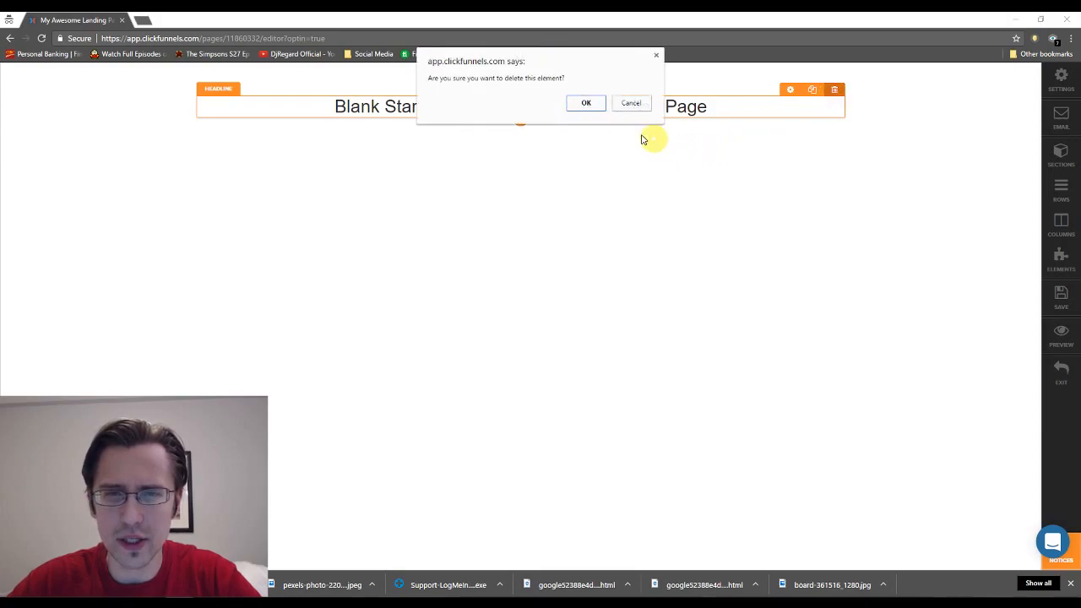
left_click(585, 103)
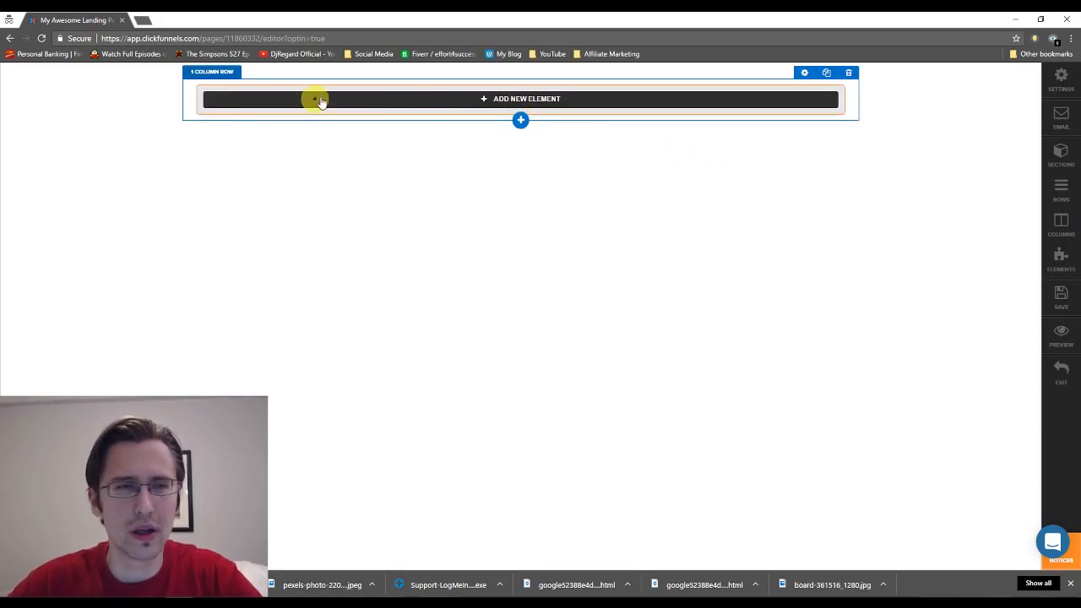
Replace the emptied one-column row with a 2 Column Block row.
left_click(849, 76)
left_click(587, 118)
left_click(547, 100)
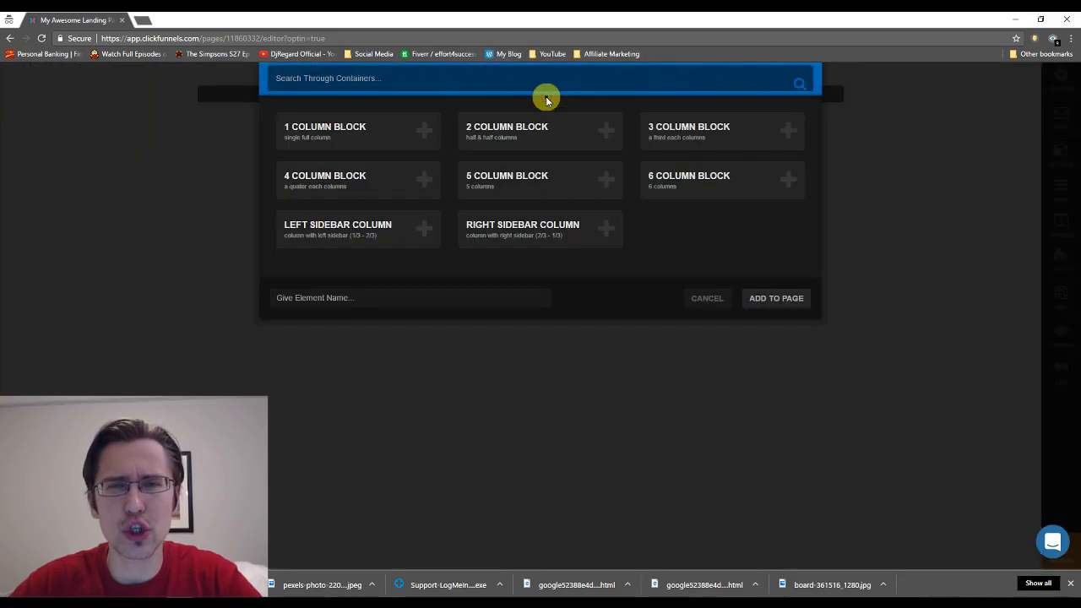
left_click(517, 142)
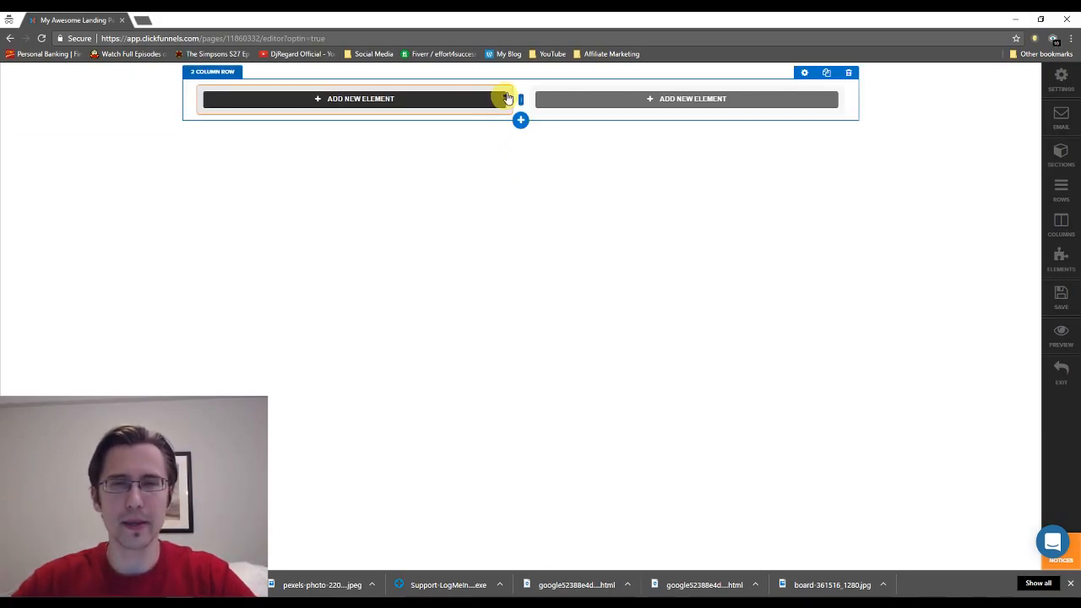
Try narrowing the left column of the empty row, and replace that row with a fresh 2 Column Block.
left_click_drag(520, 98, 369, 100)
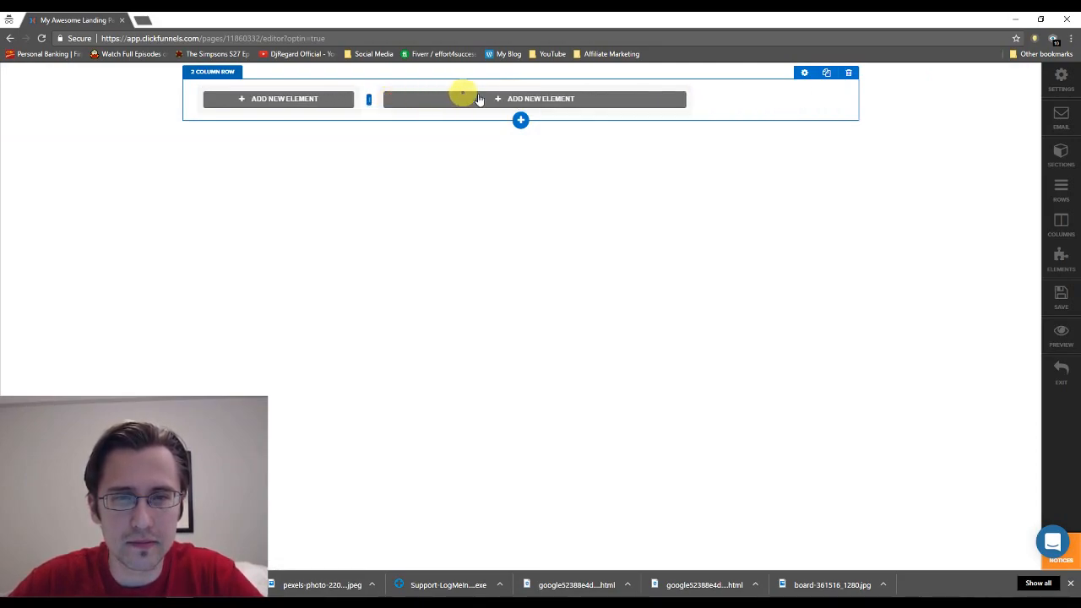
left_click(849, 72)
left_click(520, 120)
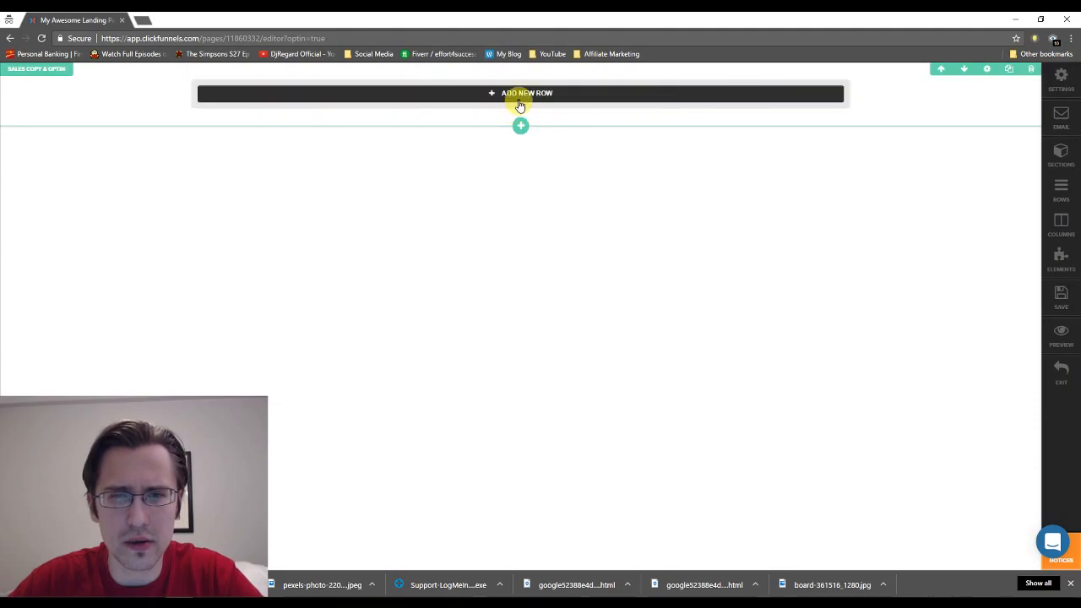
left_click(512, 110)
Add a Headline / Text element to the right column and a Single Image element to the left column.
left_click(589, 98)
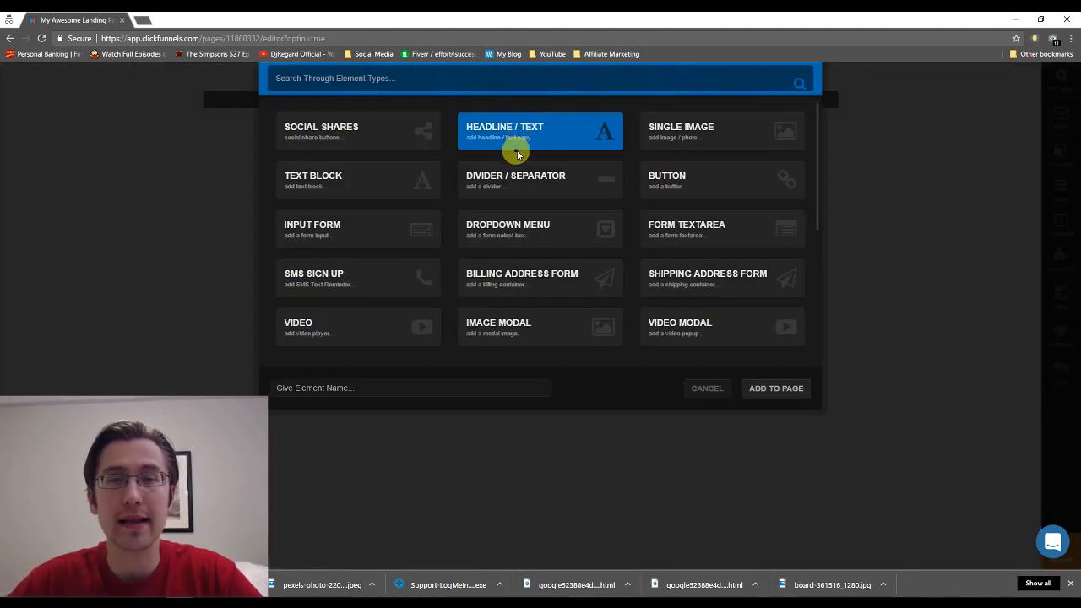
left_click(529, 133)
left_click(382, 102)
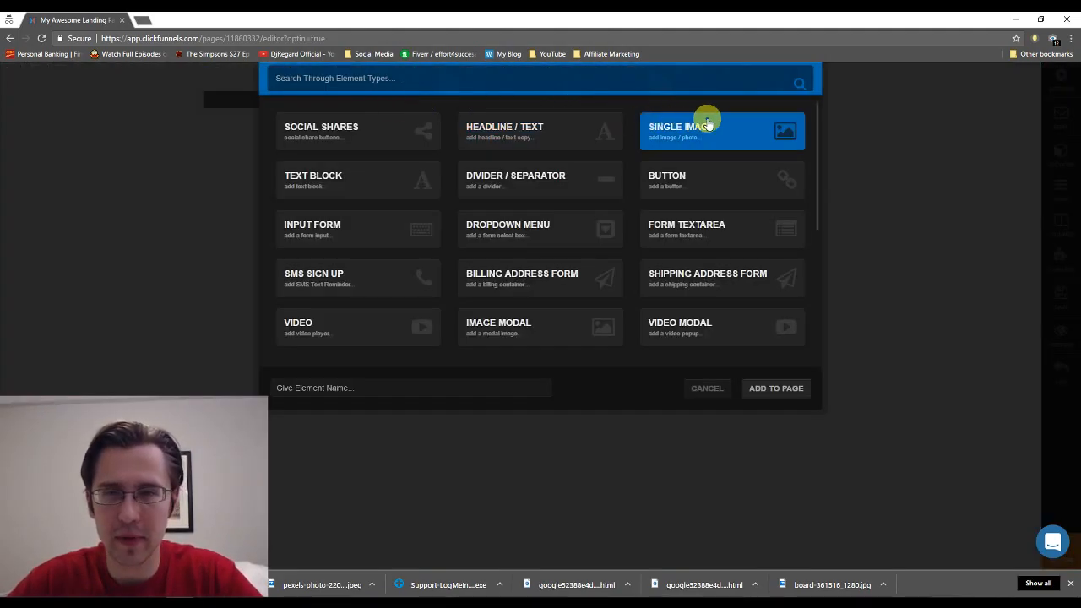
left_click(706, 127)
Try shifting the divider between the image and headline columns, and replace the filled row with an empty 2 Column Block.
left_click_drag(516, 126, 485, 110)
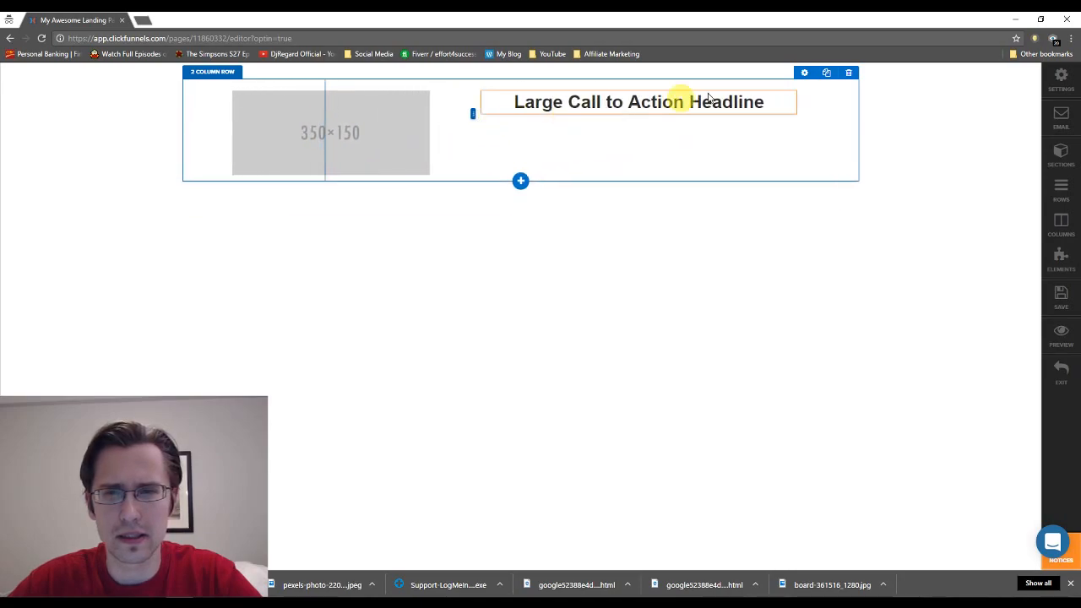
left_click(848, 73)
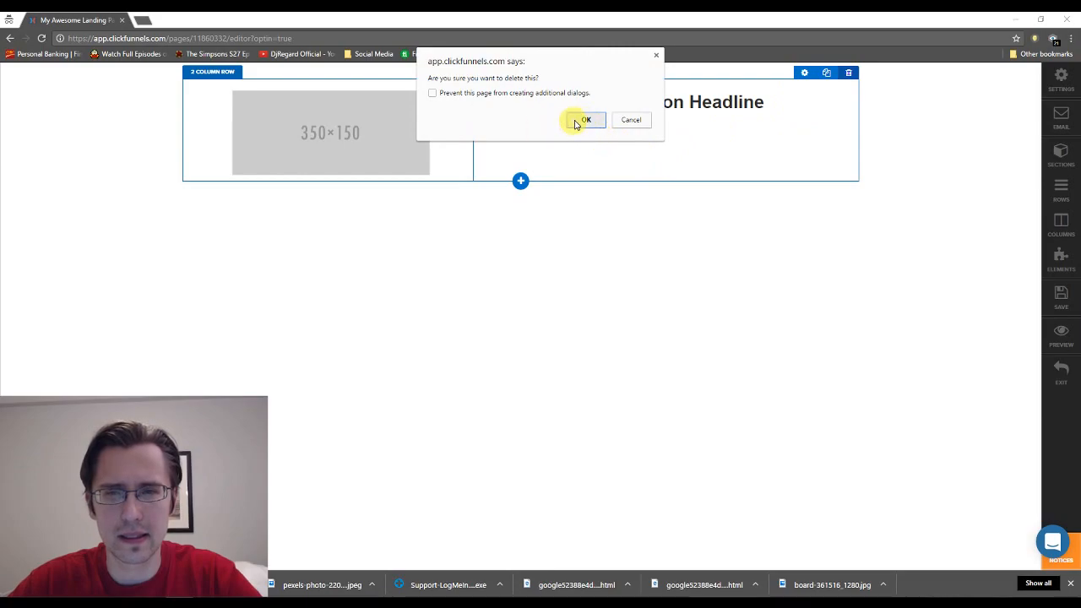
left_click(585, 120)
left_click(730, 94)
left_click(554, 134)
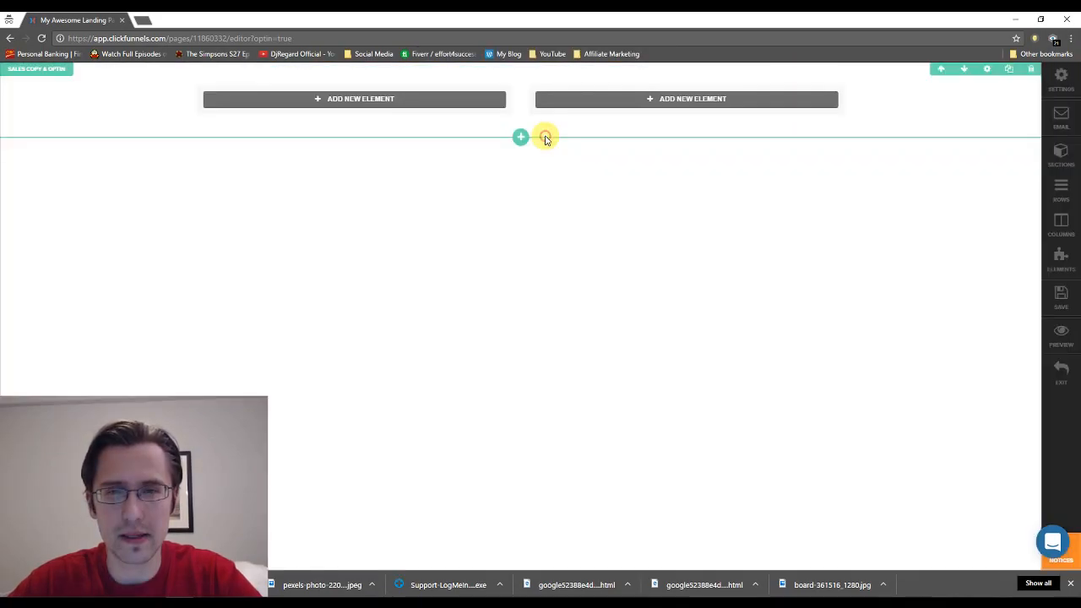
Add a Headline / Text element to the right column and change its text to "The Diabetes Loophole".
left_click(612, 99)
left_click(527, 144)
triple_click(633, 101)
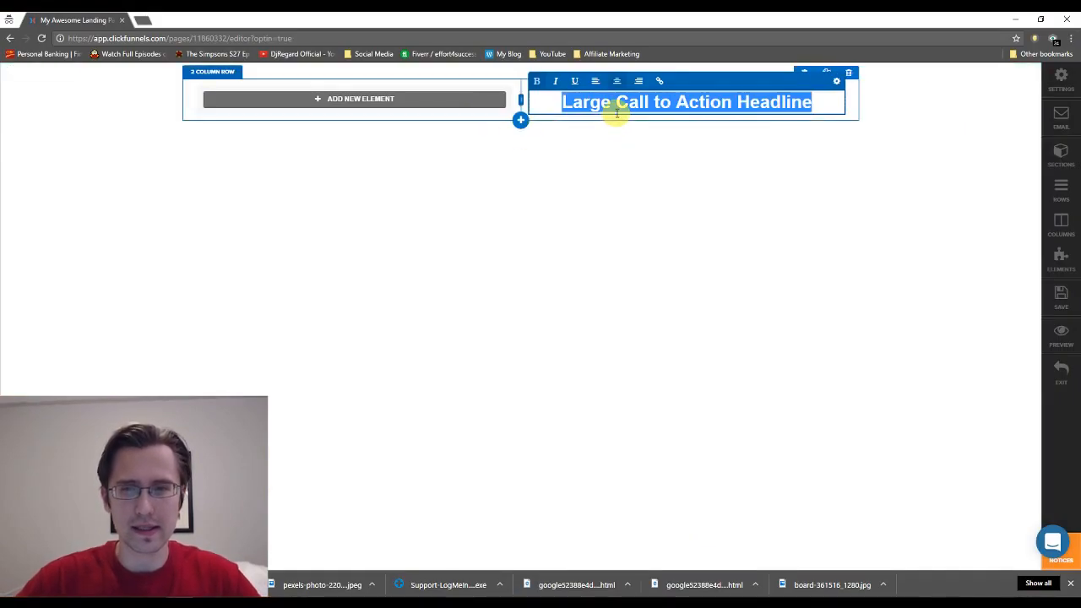
type("The Diabetes Loophol")
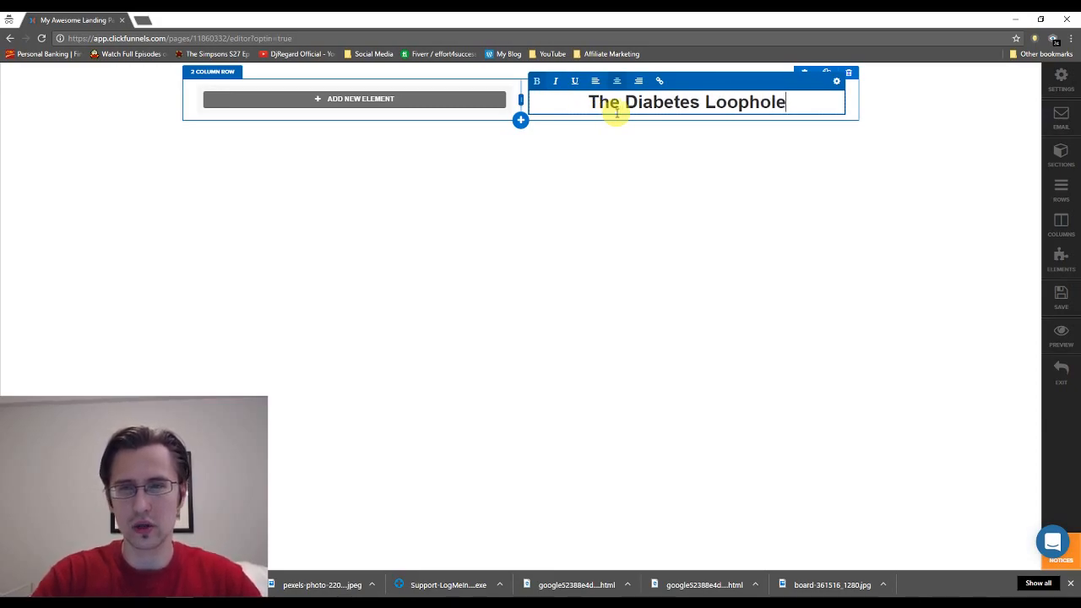
type("e")
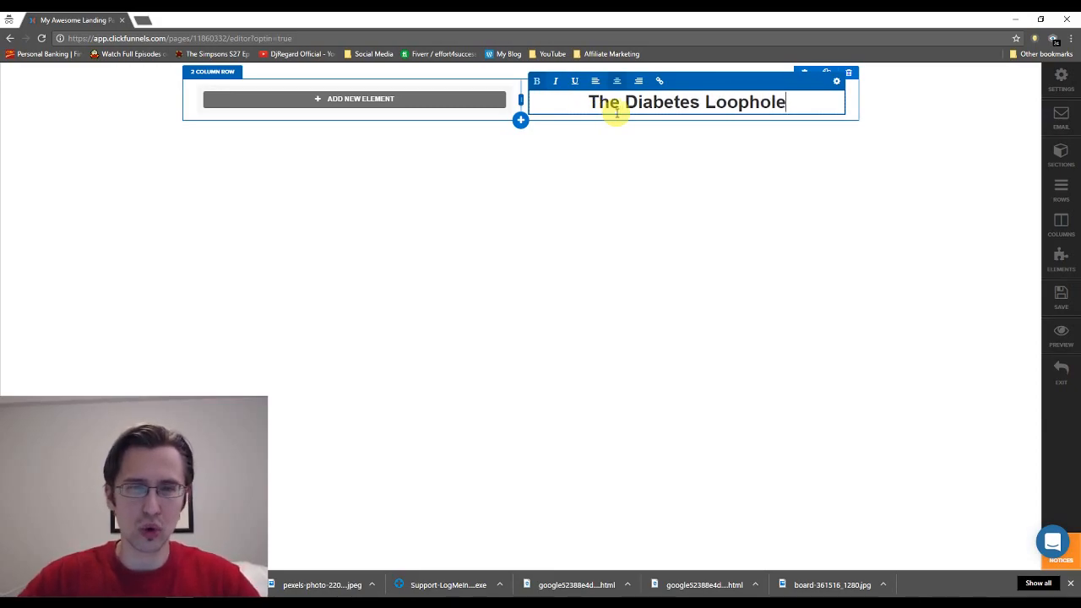
Add a Single Image element to the left column and narrow that column to about a quarter of the row's width.
left_click(404, 99)
left_click(684, 138)
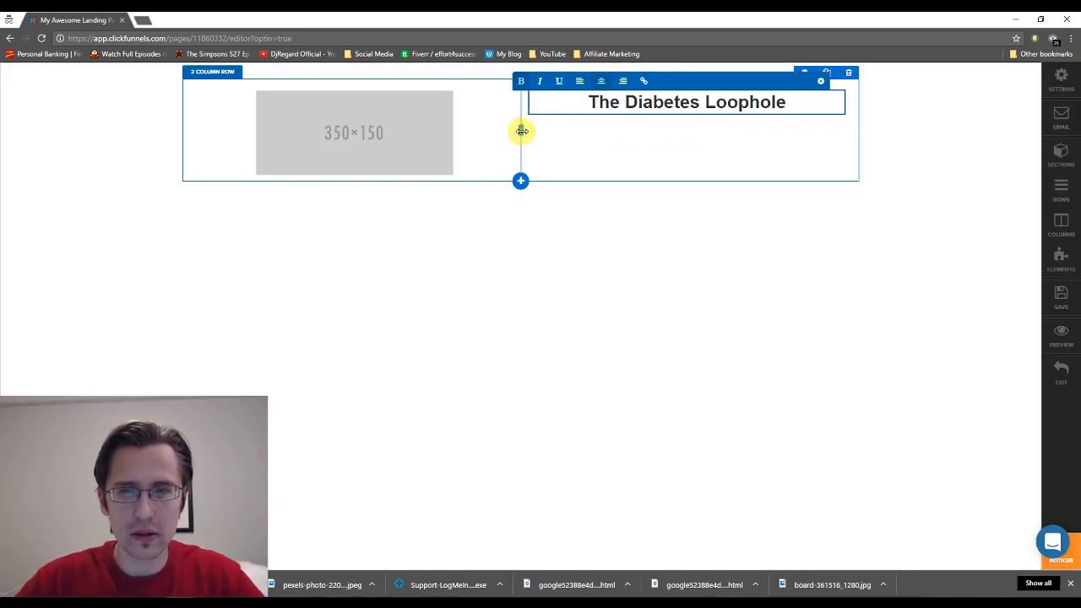
left_click(532, 137)
left_click_drag(520, 130, 331, 125)
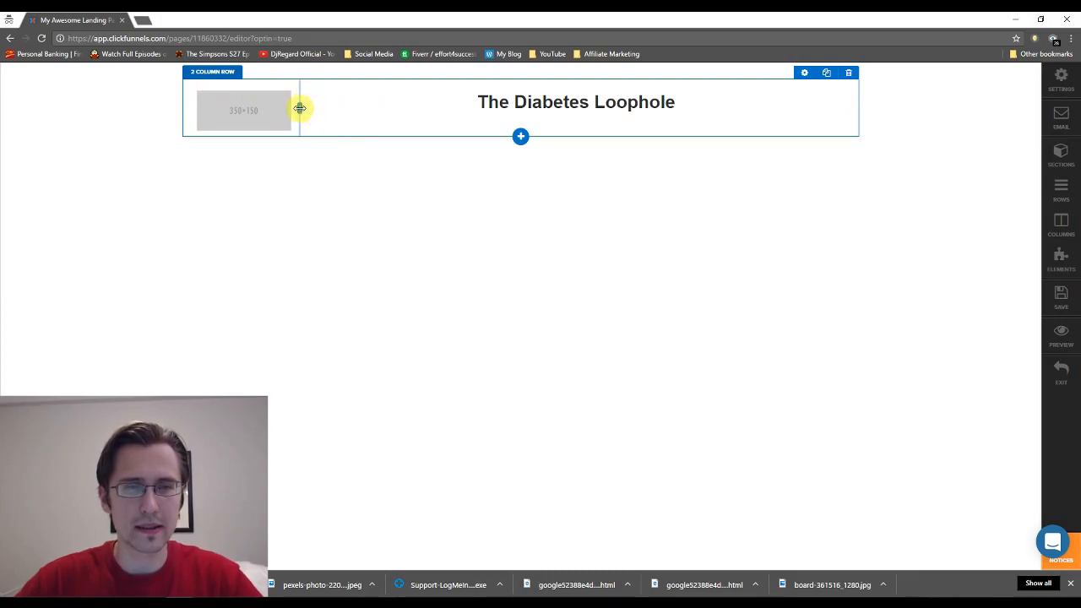
left_click_drag(304, 108, 359, 108)
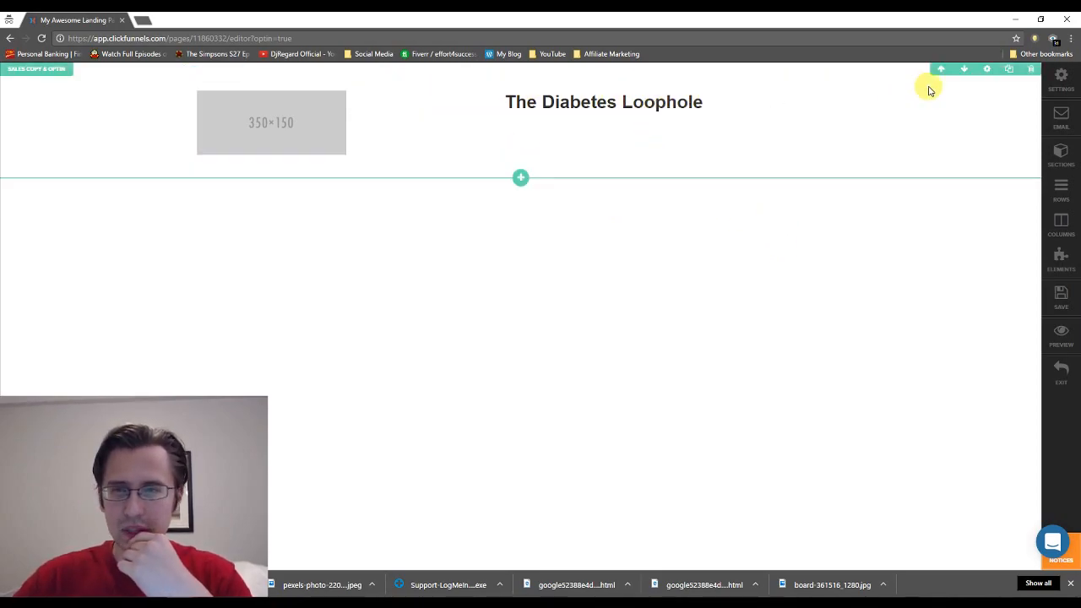
Set the top margin of the Sales Copy & Optin section to 20 px.
left_click(985, 72)
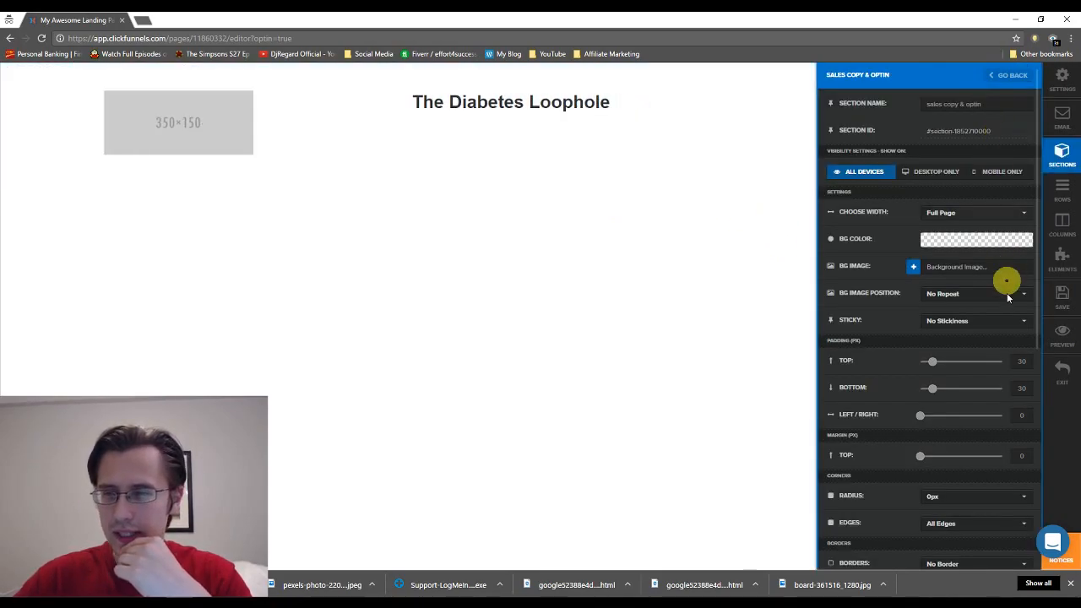
left_click(1020, 457)
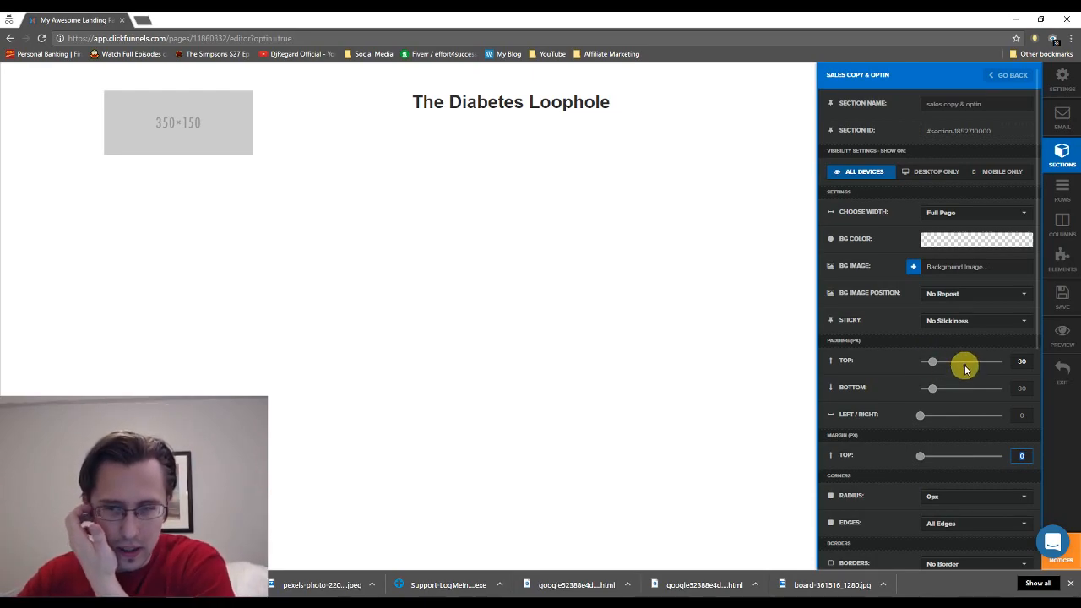
type("0")
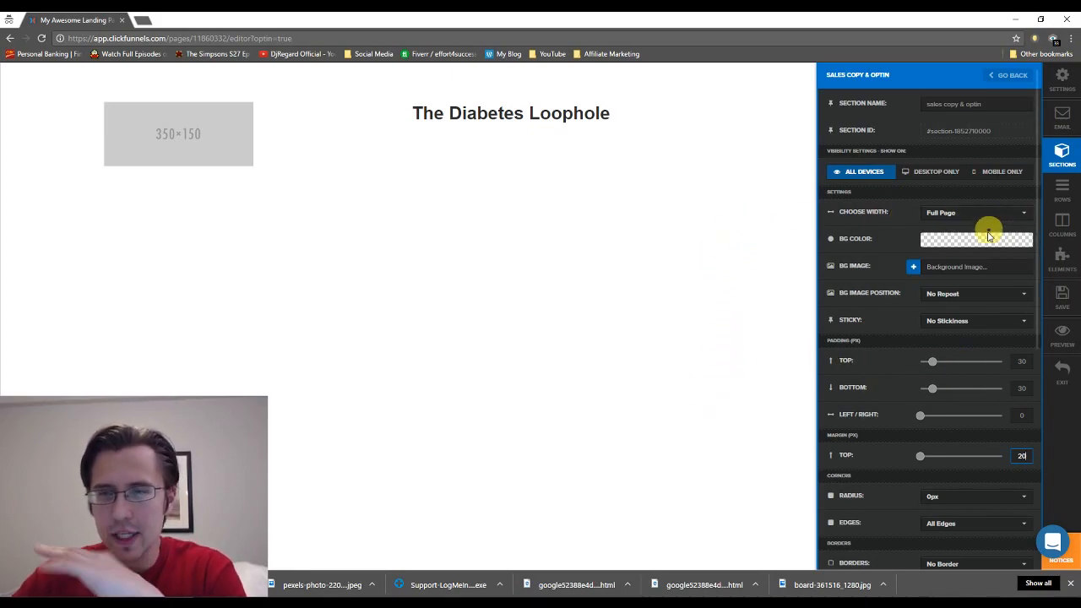
Give the Sales Copy & Optin section an opaque dusty-pink background color.
left_click(967, 247)
mouse_move(949, 317)
left_mouse_down()
mouse_move(953, 296)
mouse_move(969, 299)
left_mouse_up()
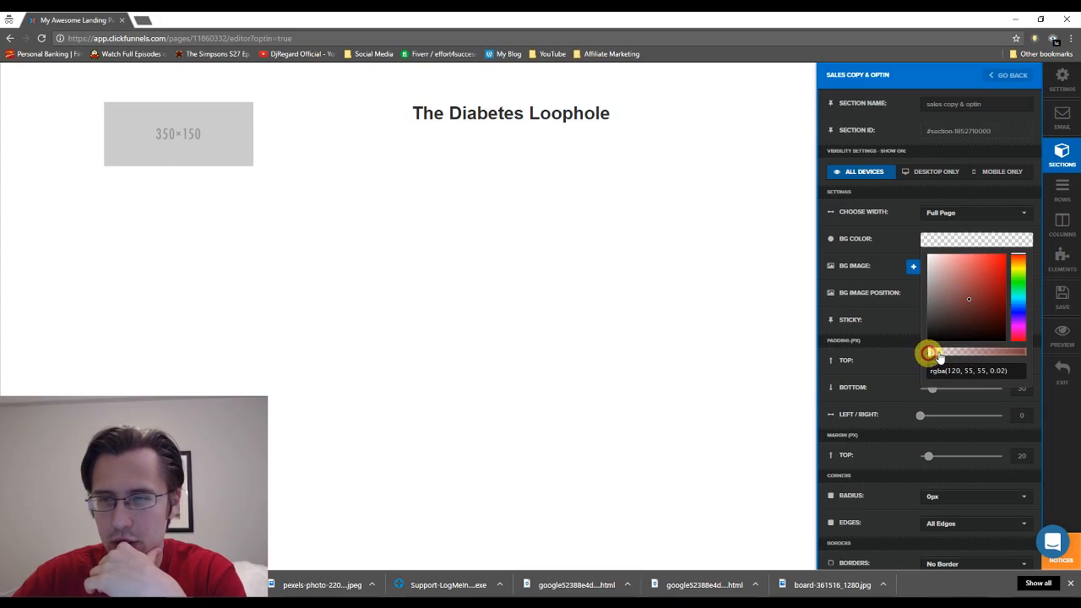
left_click_drag(932, 355, 1060, 367)
left_click_drag(955, 297, 941, 273)
left_click(575, 265)
Reduce the pink header section's top and bottom padding to 10 px each.
mouse_move(569, 138)
left_click(988, 81)
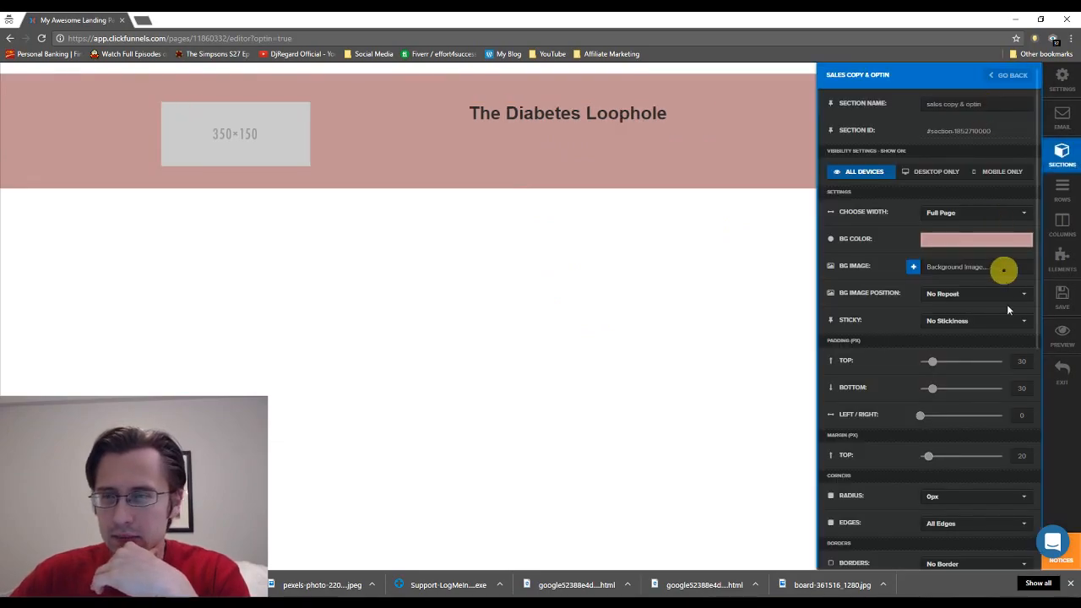
type("10")
double_click(1022, 389)
type("10")
left_click(493, 276)
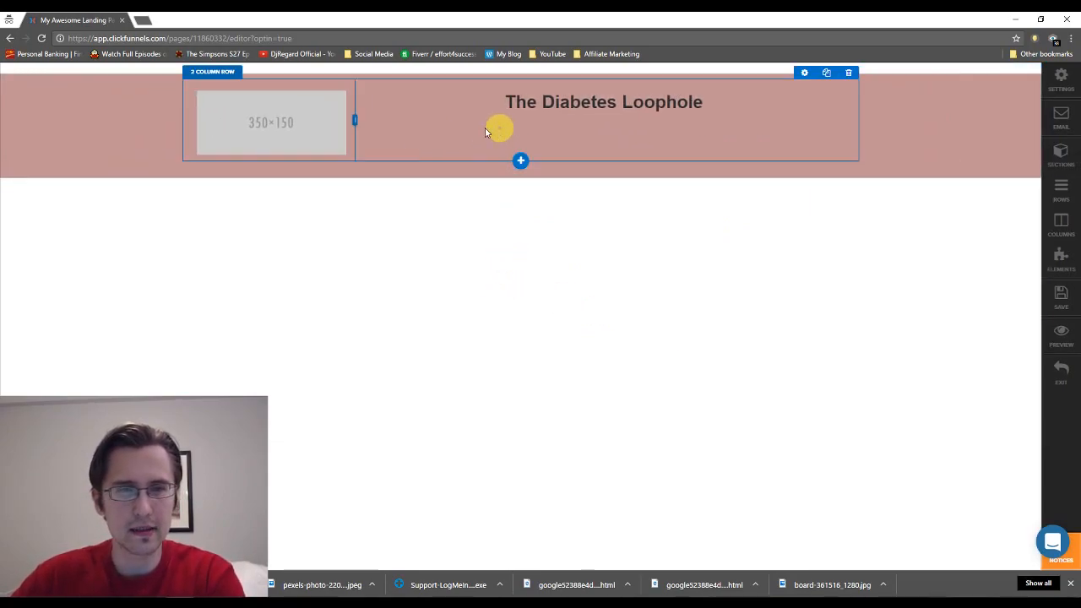
Add a new section below the pink header and place a 1 Column Block row in it.
left_click(521, 167)
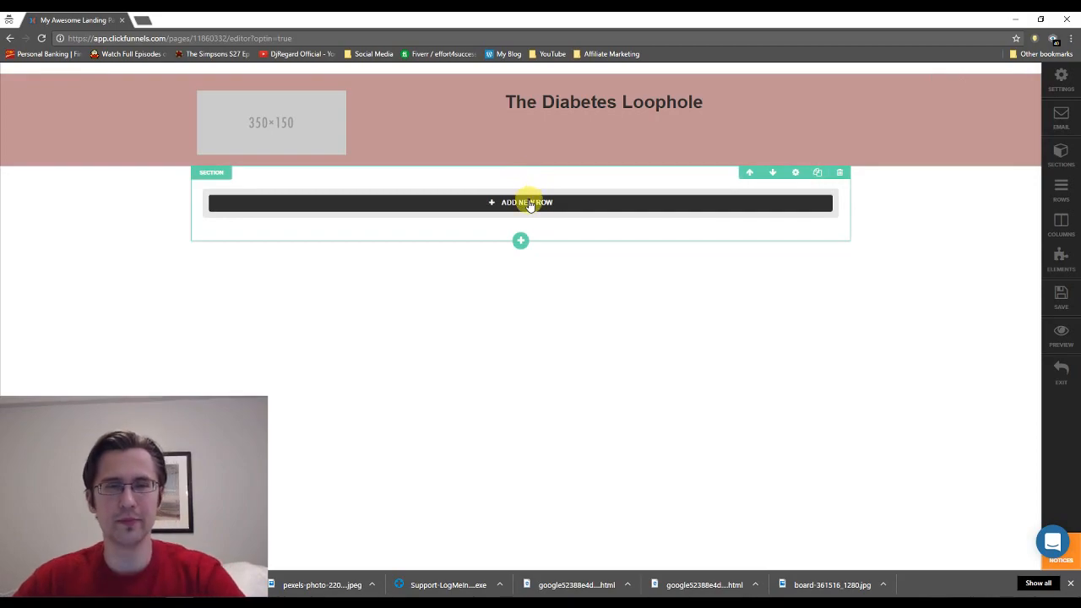
left_click(530, 205)
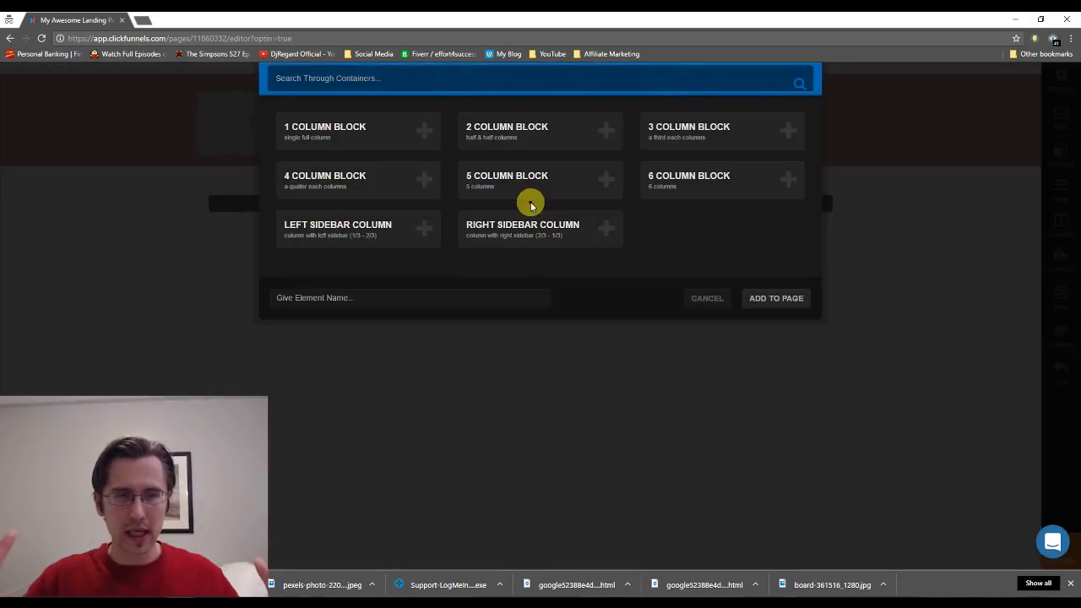
left_click(387, 127)
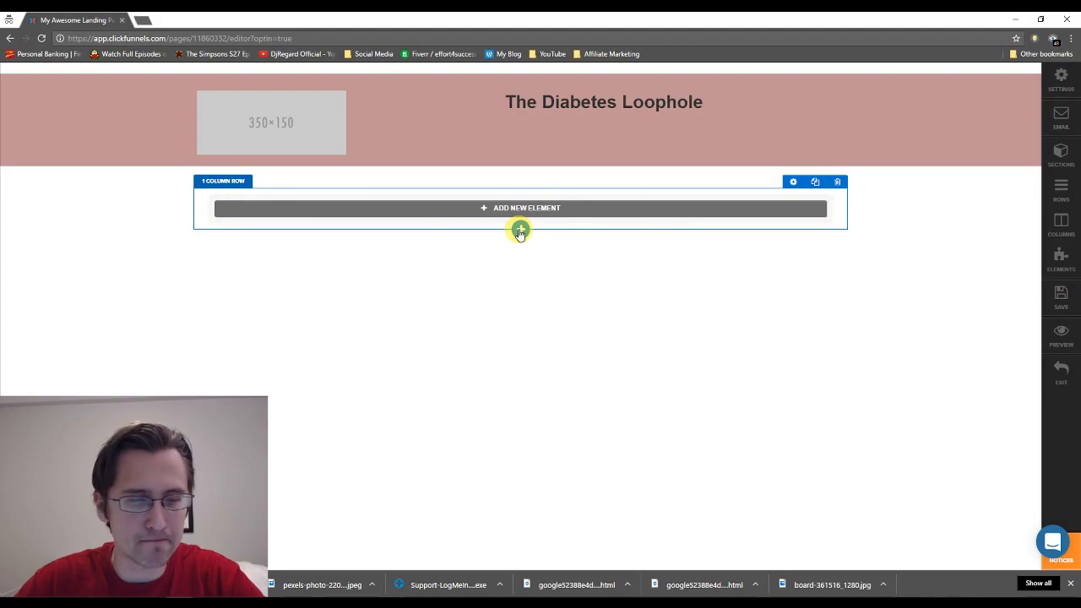
Add a Headline / Text element to the new one-column row and change its text to "Free Video Reveals...".
left_click(530, 207)
left_click(513, 122)
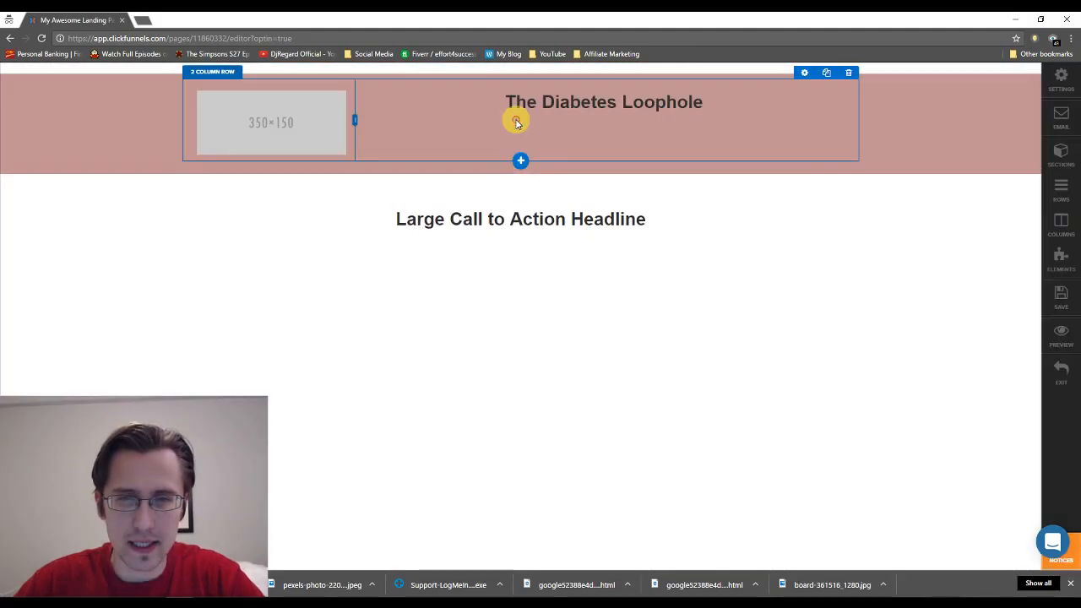
left_click(545, 211)
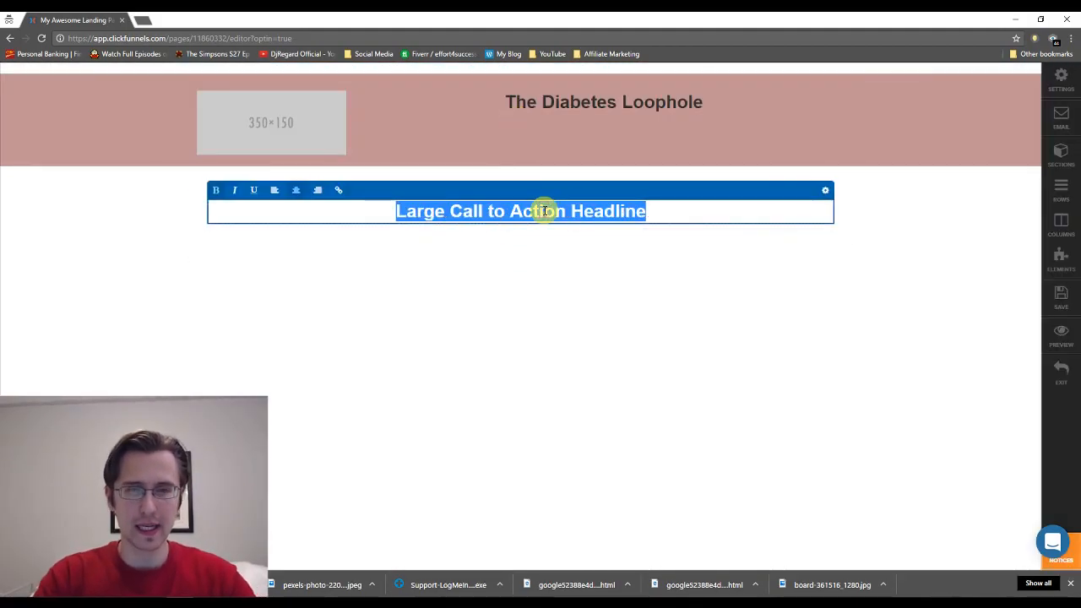
type("Free Video Reveals")
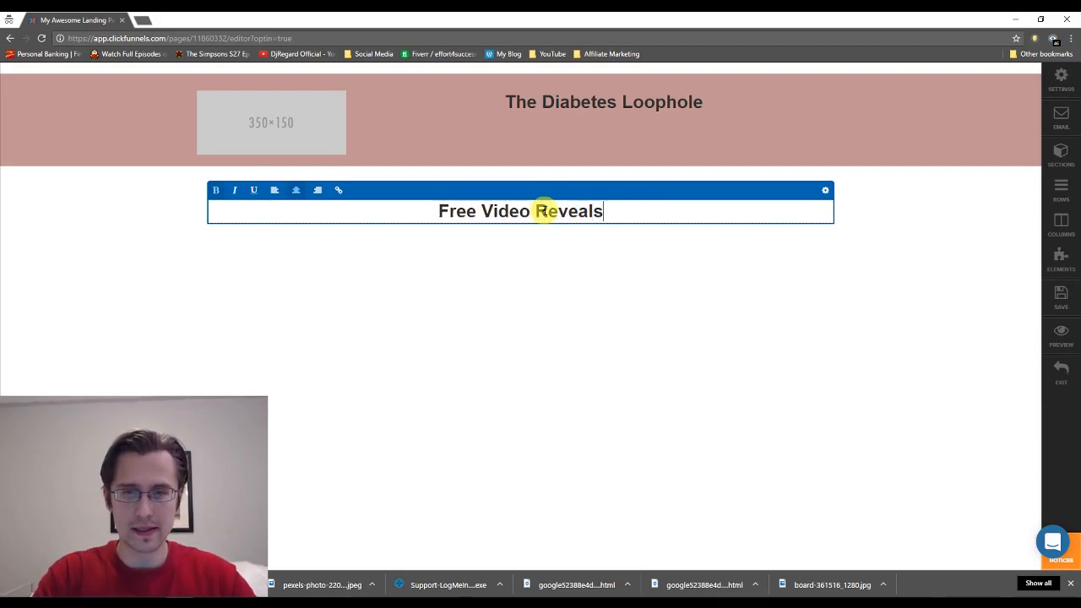
type("...")
left_click(485, 316)
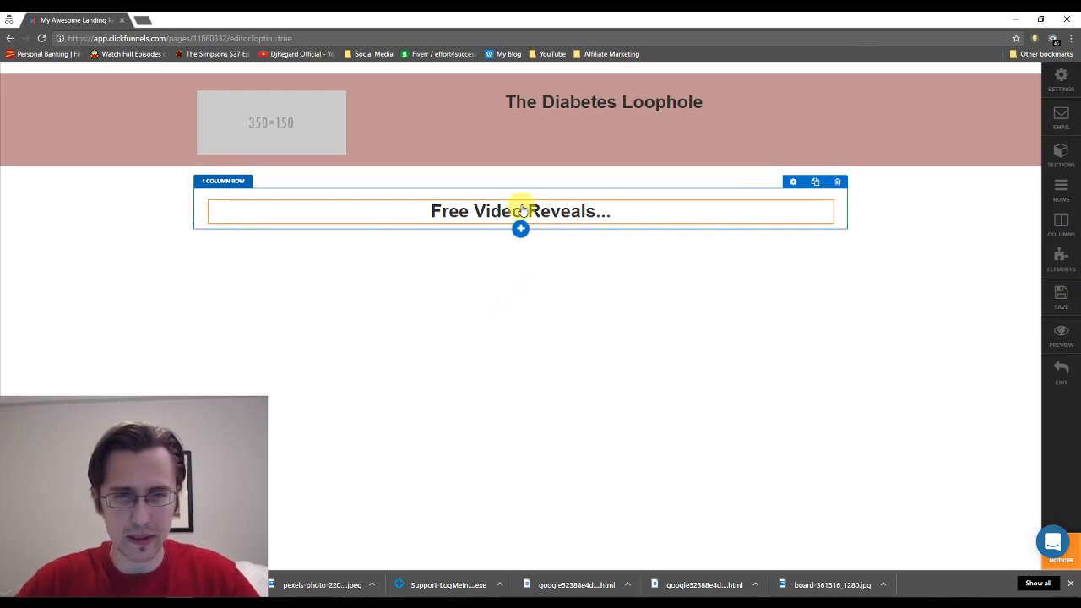
Add a second Headline / Text element below "Free Video Reveals..." and change its text to "See How You Can...".
left_click(522, 222)
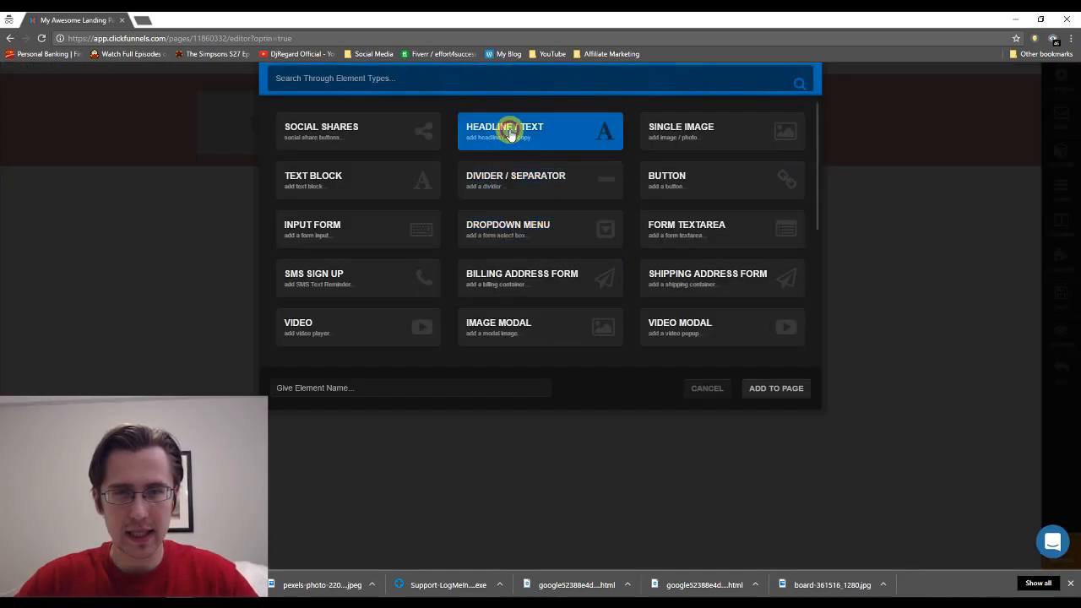
left_click(512, 193)
left_click(525, 239)
double_click(530, 240)
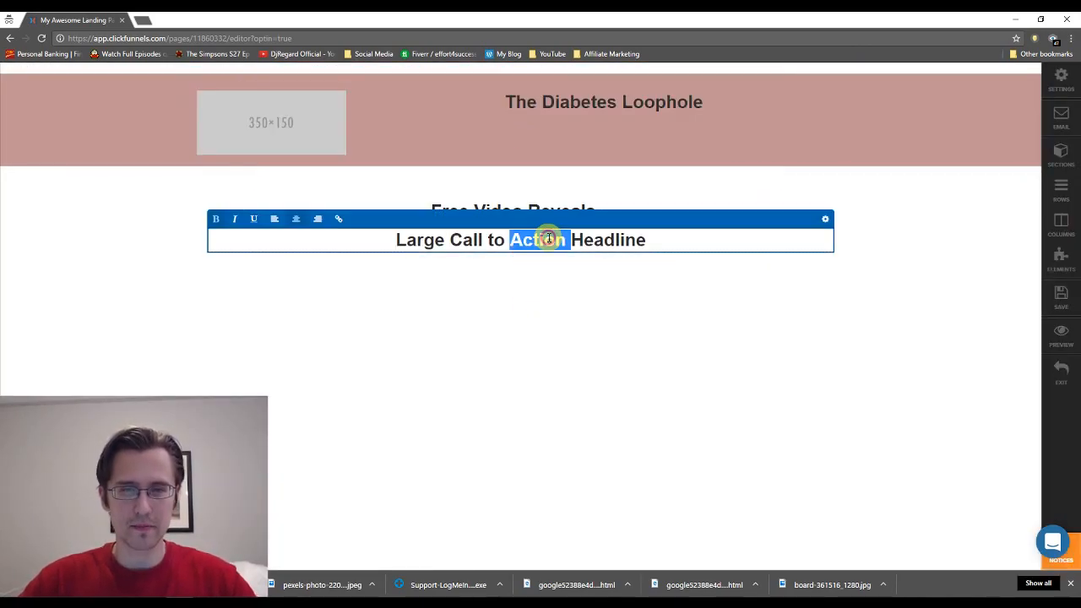
left_click(541, 240)
type("See How You Can.")
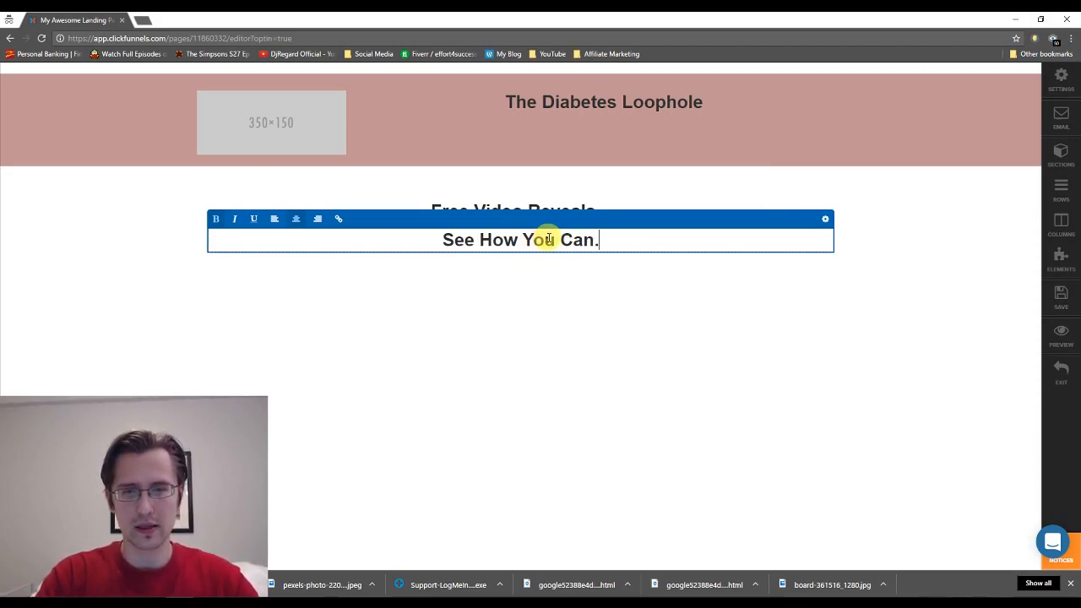
type("..")
left_click(541, 333)
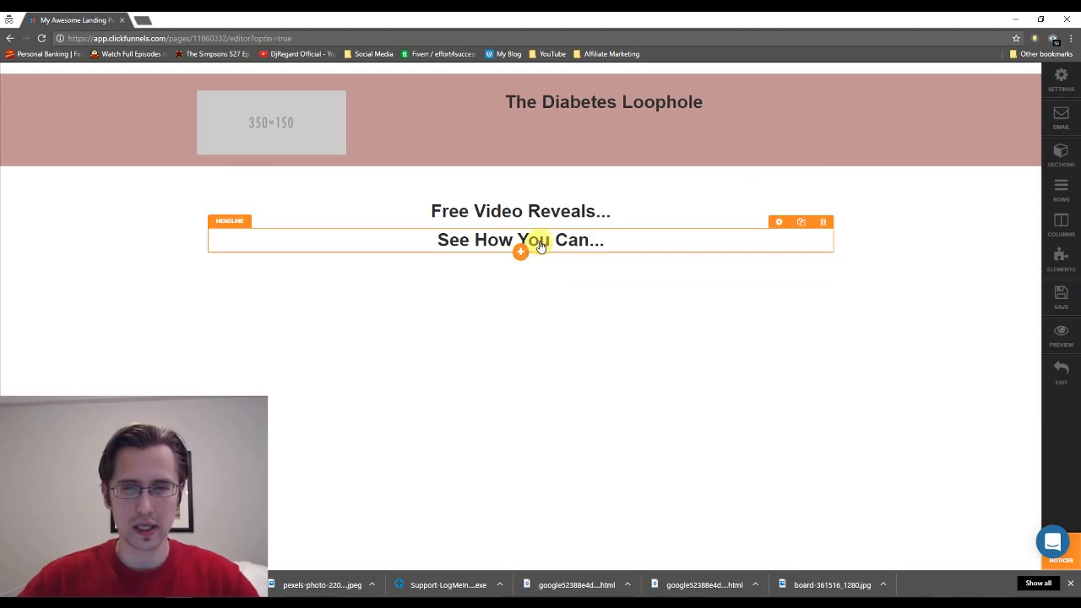
Add a Single Image element below the "See How You Can..." headline and open its image library.
left_click(523, 255)
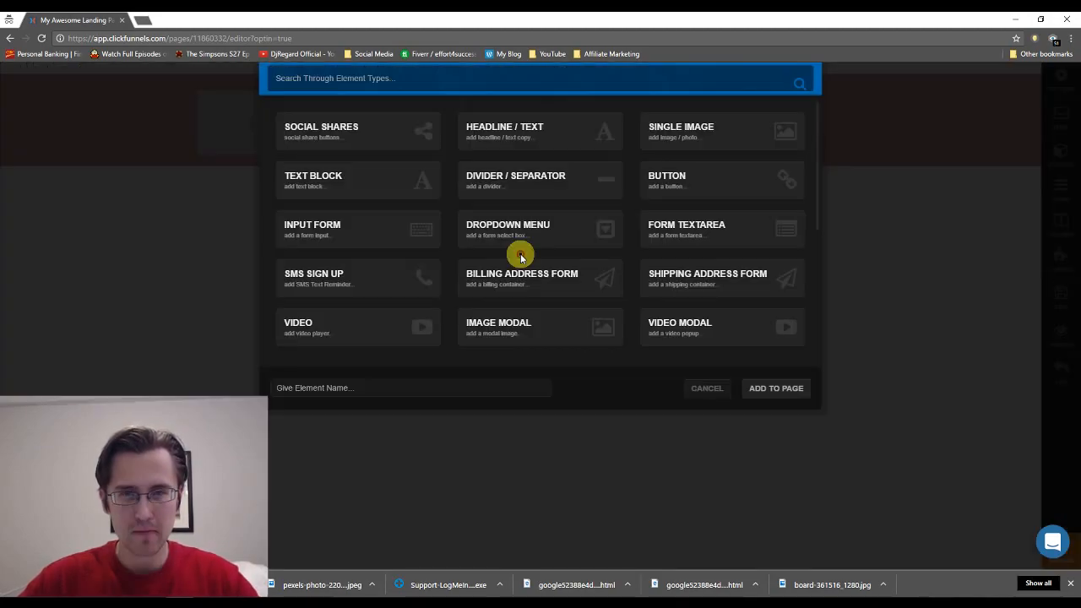
left_click(676, 144)
left_click(514, 292)
left_click(921, 241)
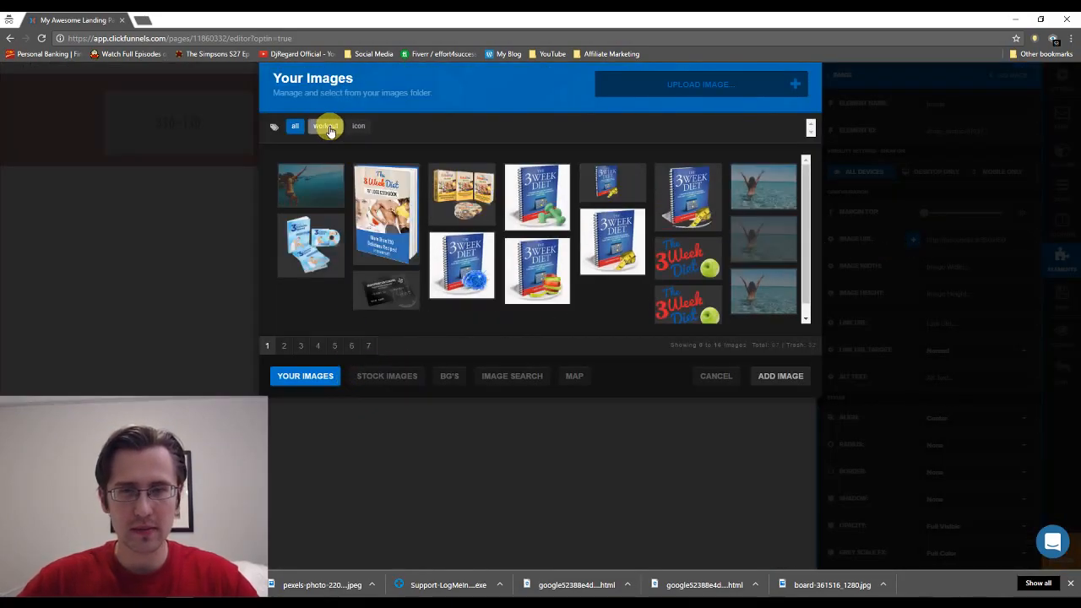
Look through the uploaded images by tag, the stock images, the backgrounds and the image search for a suitable graphic.
left_click(328, 128)
left_click(359, 127)
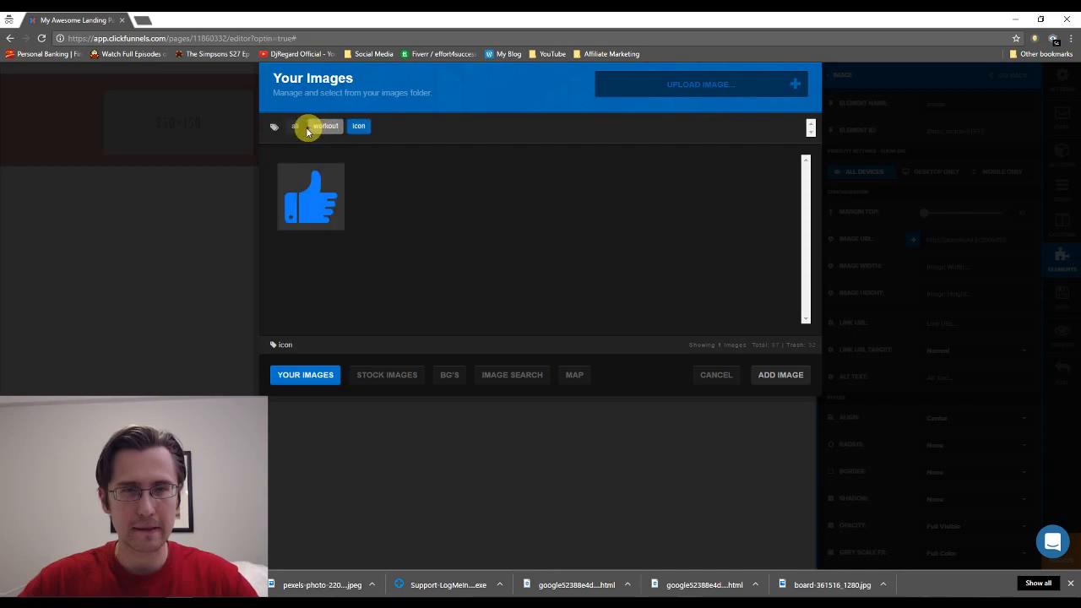
left_click(296, 126)
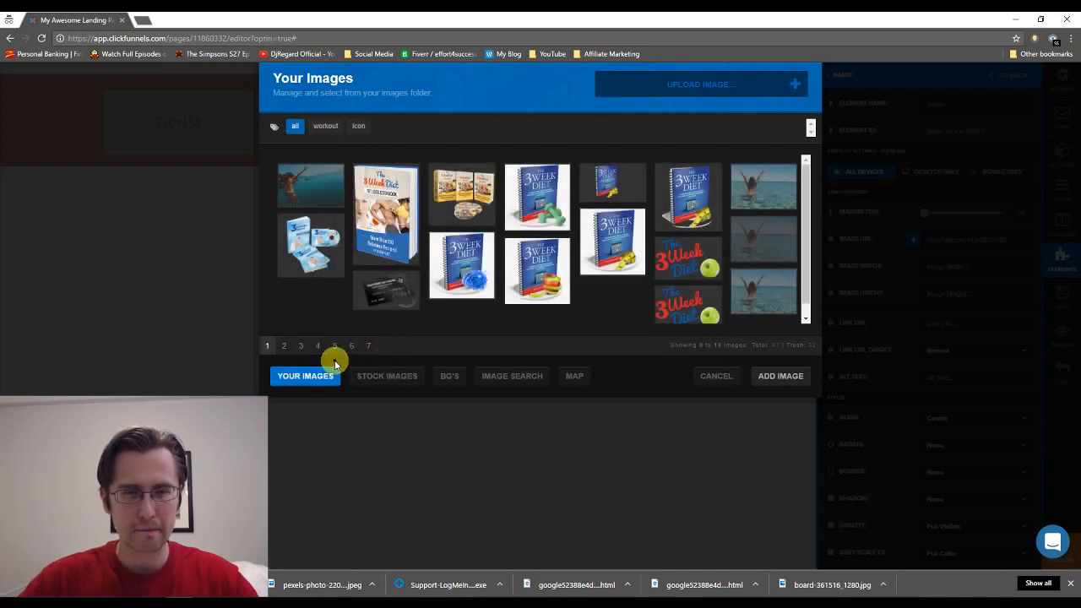
left_click(411, 375)
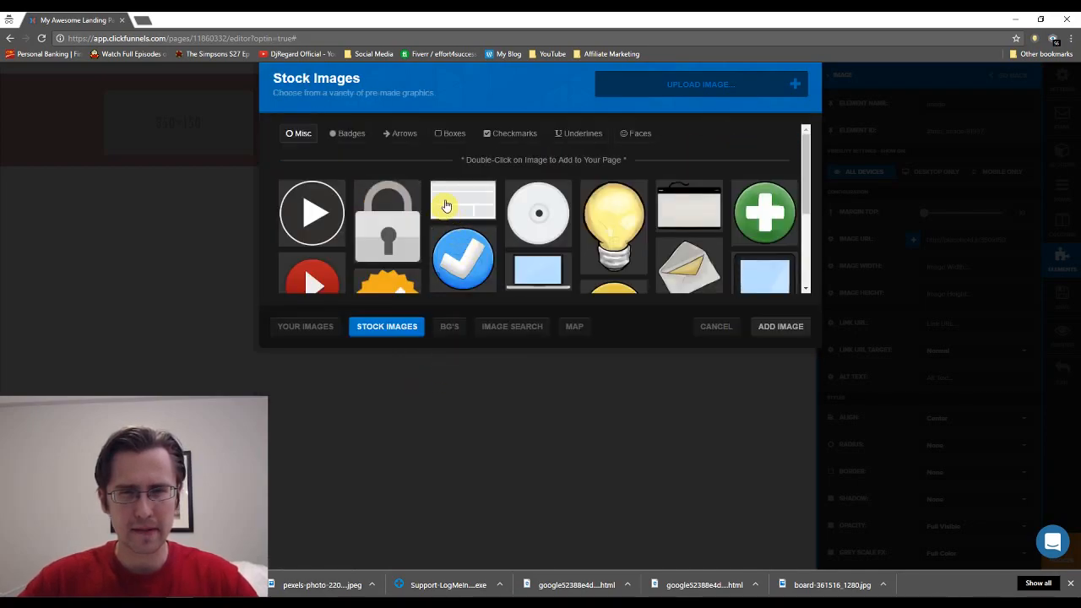
left_click(446, 328)
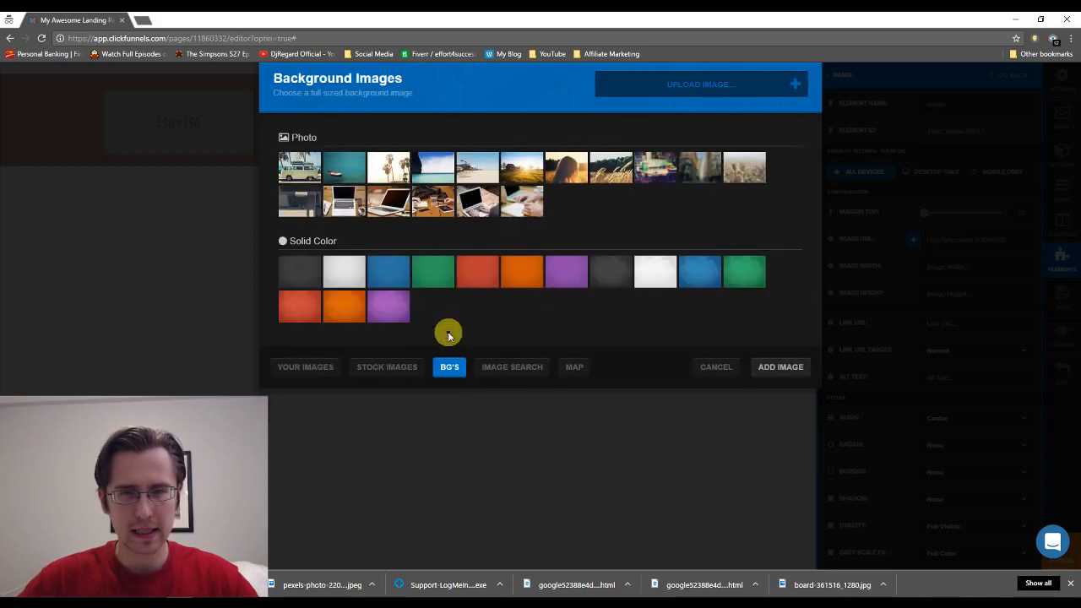
left_click(498, 364)
Insert the stock graphic of three black hand-drawn arrows pointing down from the Arrows category.
left_click(394, 234)
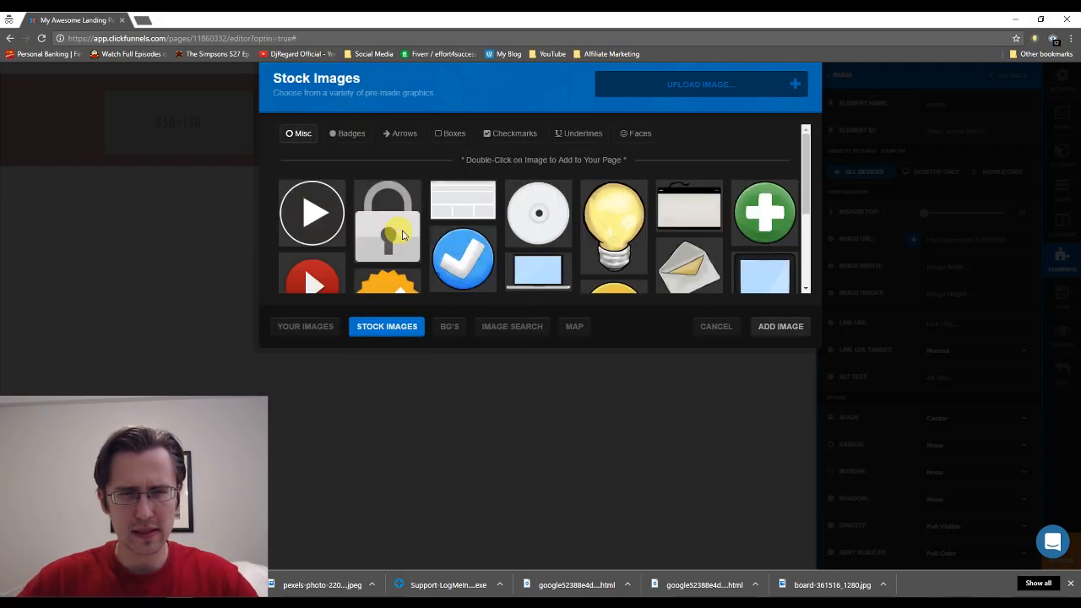
left_click(397, 134)
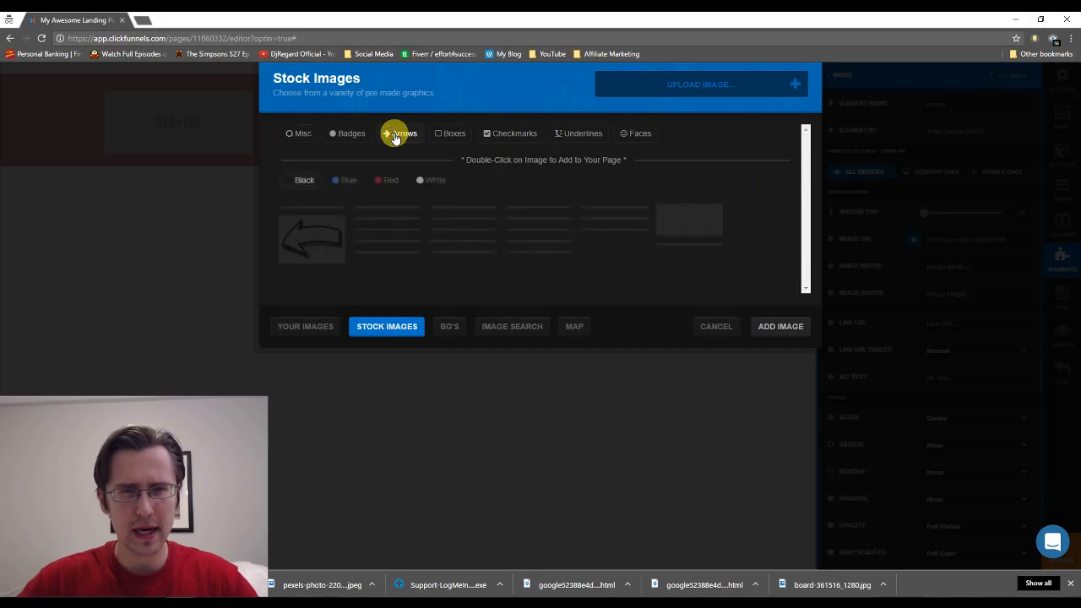
scroll(686, 246, "down", 1)
left_click(765, 168)
left_click(785, 328)
Try an image width of 100 for the arrows graphic, then settle on 250.
left_click(581, 307)
left_click(717, 320)
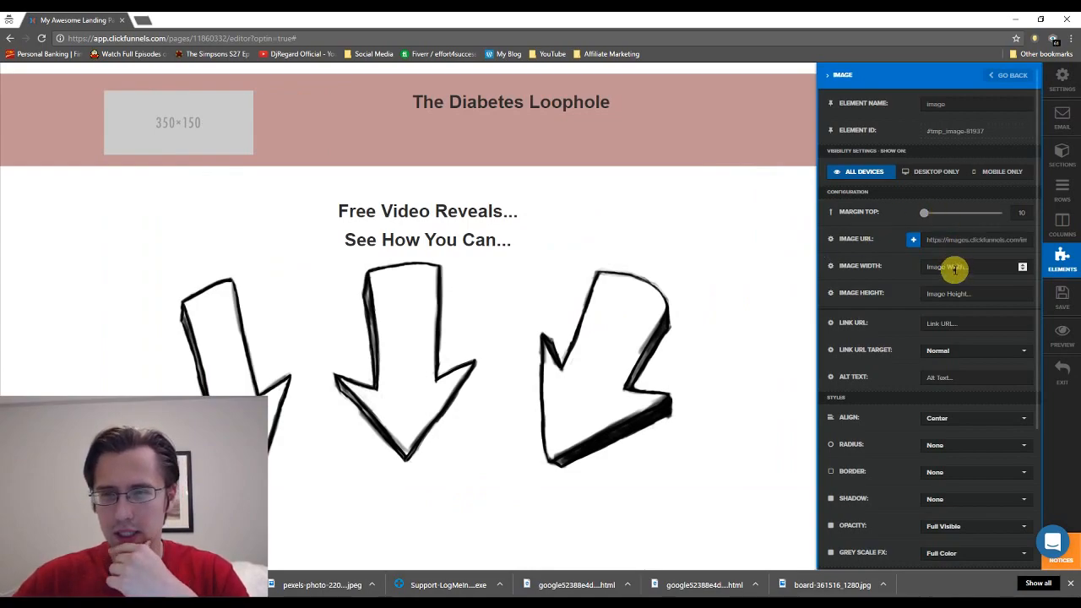
type("100")
double_click(935, 267)
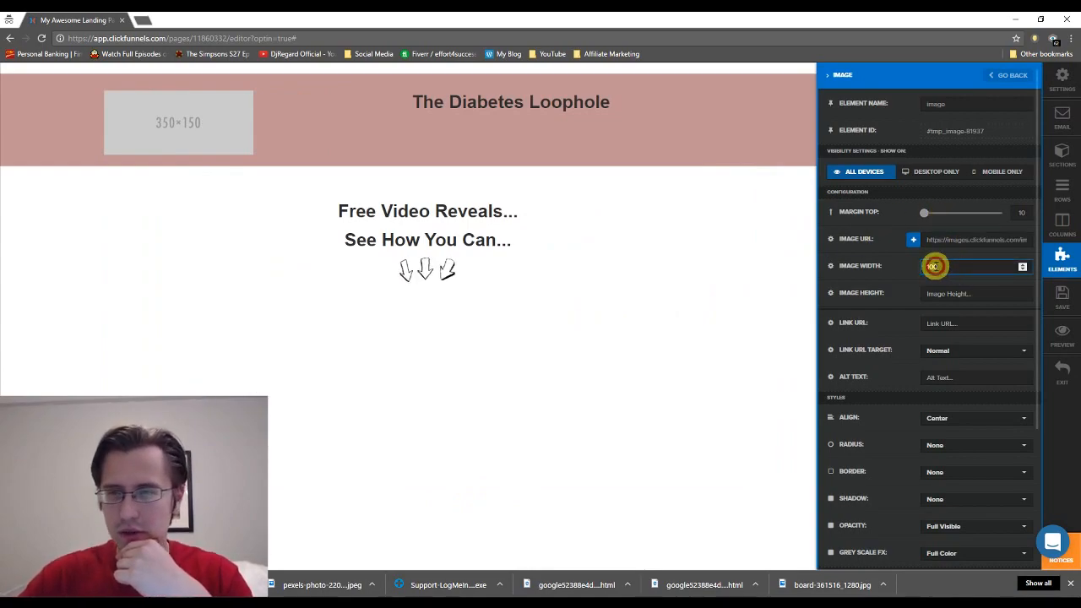
type("200")
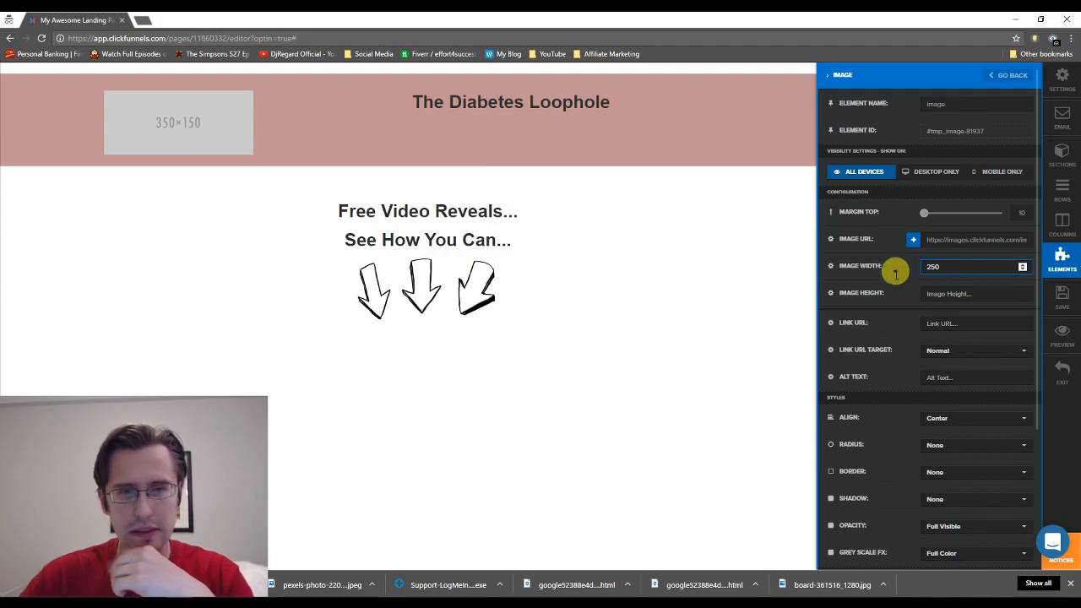
left_click(634, 267)
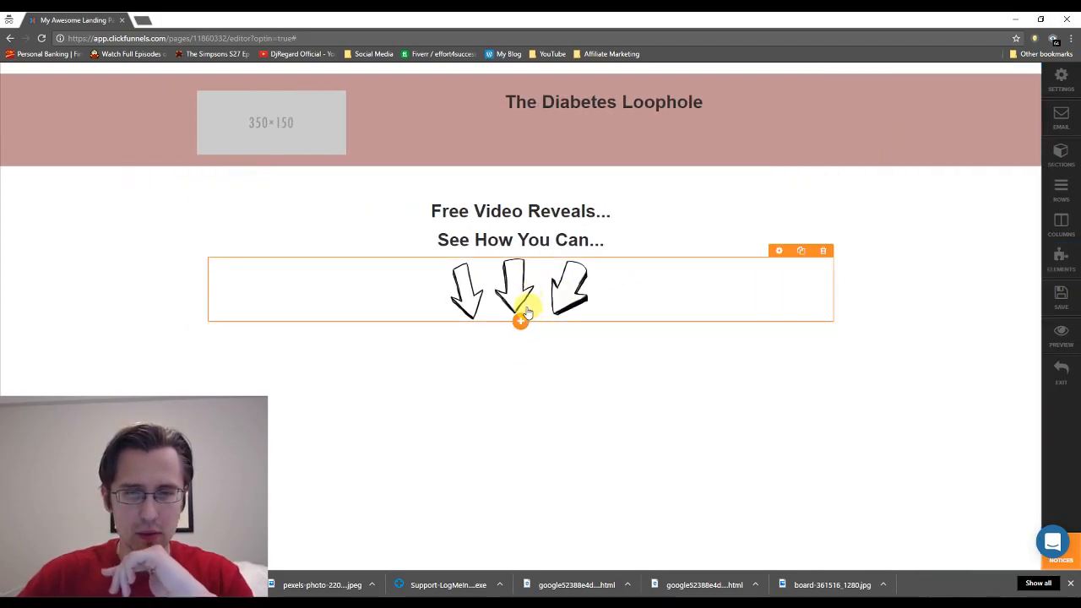
Add a Button element directly below the arrows image.
left_click(520, 322)
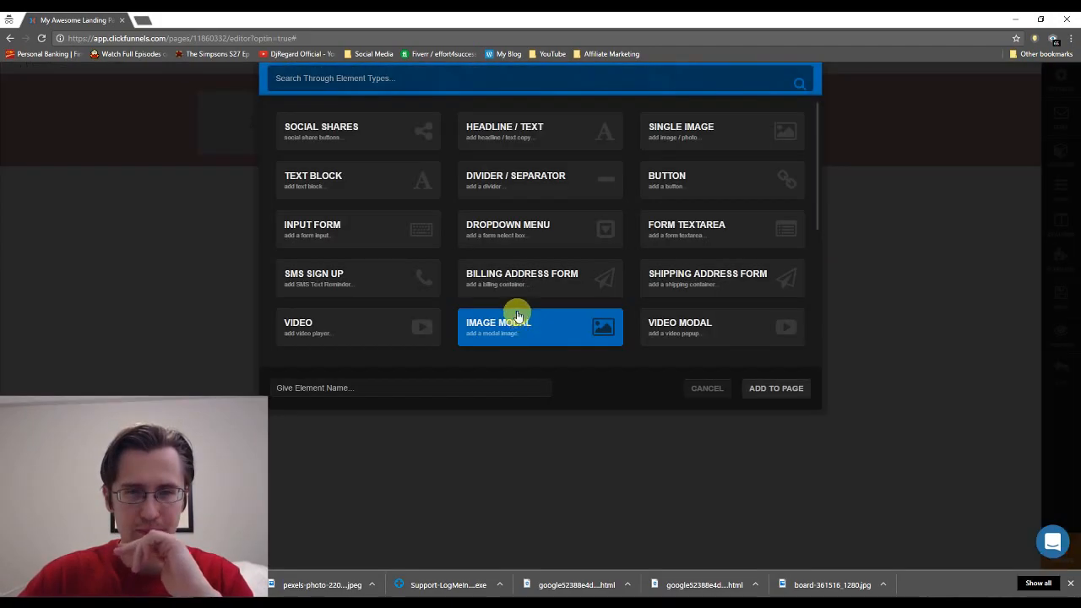
left_click(712, 390)
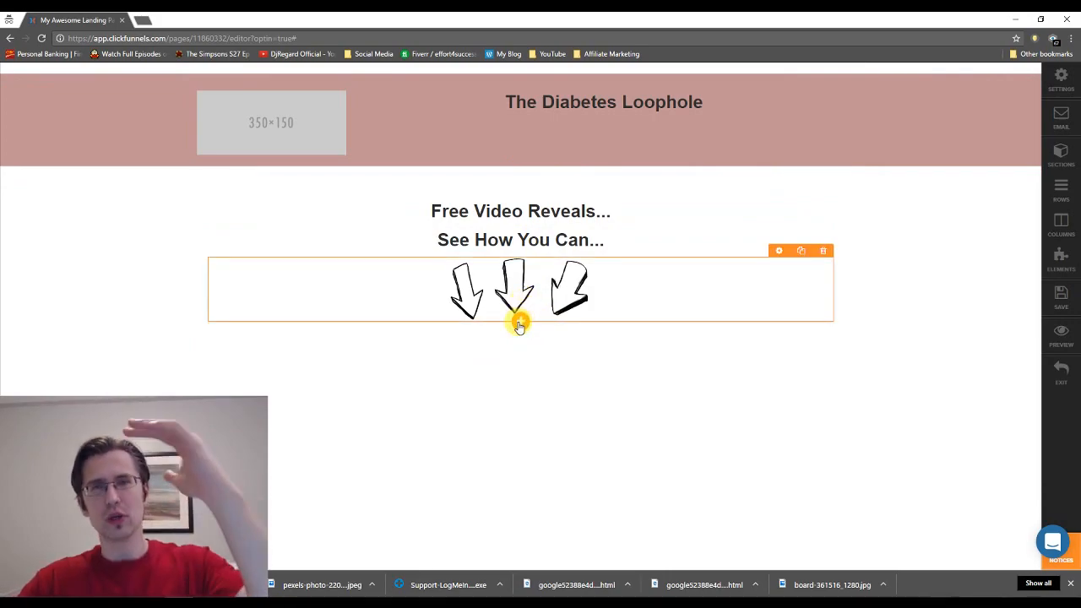
left_click(521, 322)
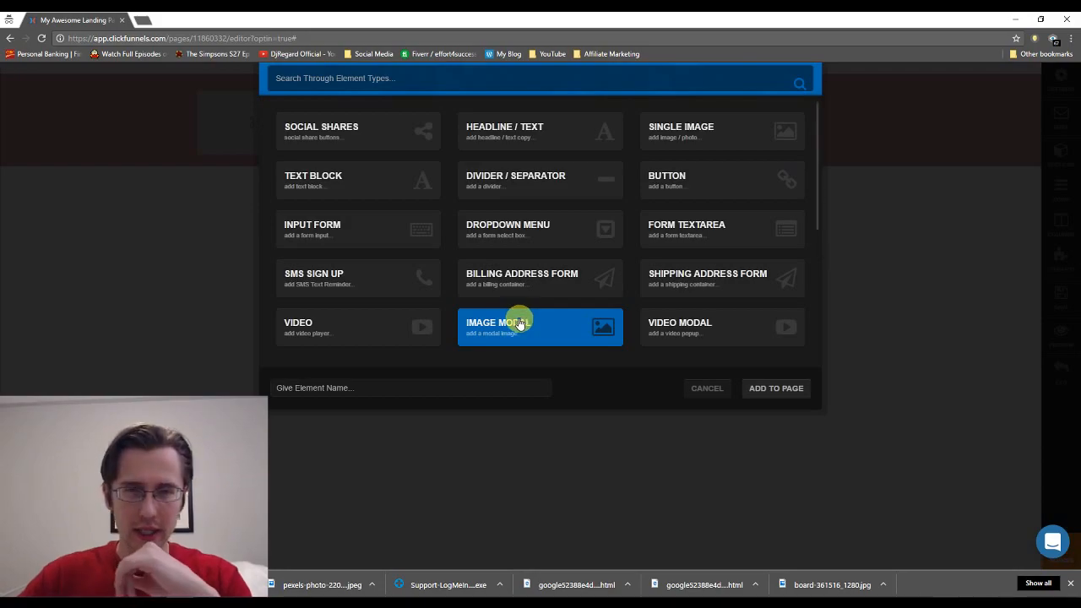
left_click(669, 186)
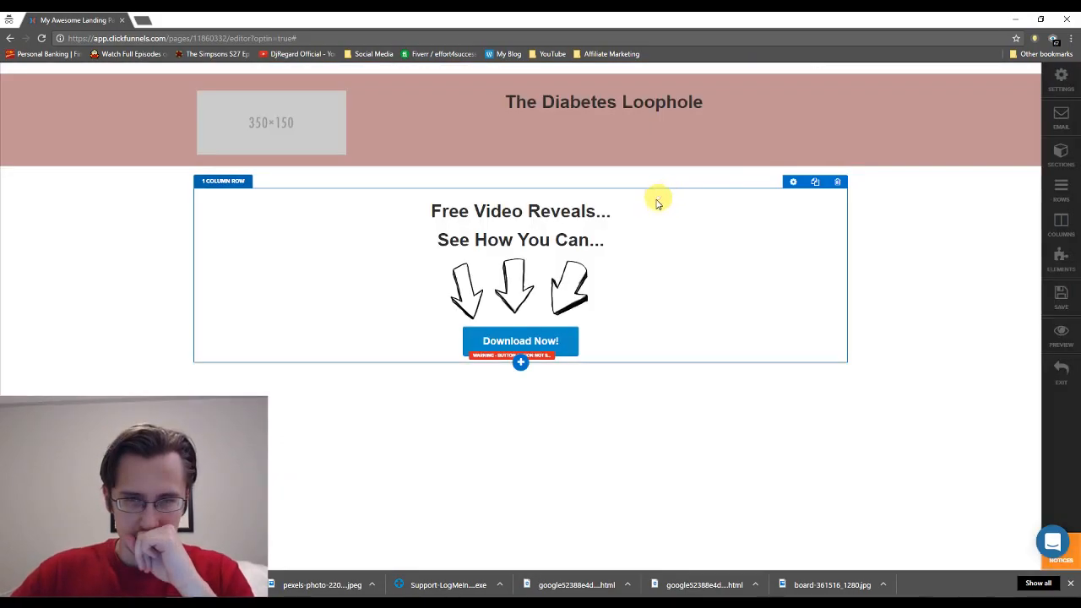
Set the "Download Now!" button's width to Fill Width.
left_click(539, 341)
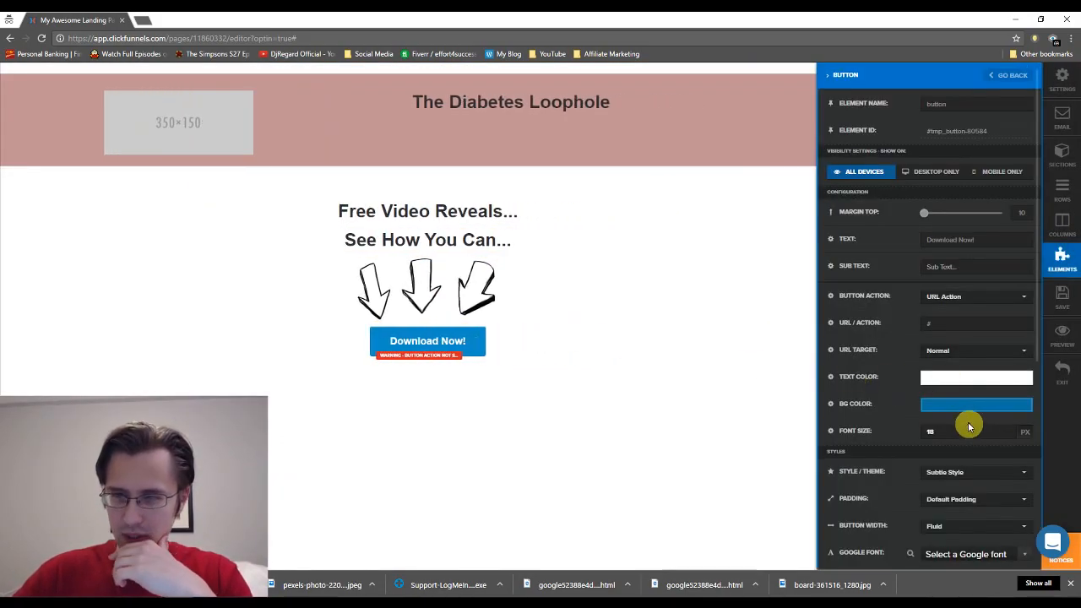
left_click(941, 525)
left_click(947, 548)
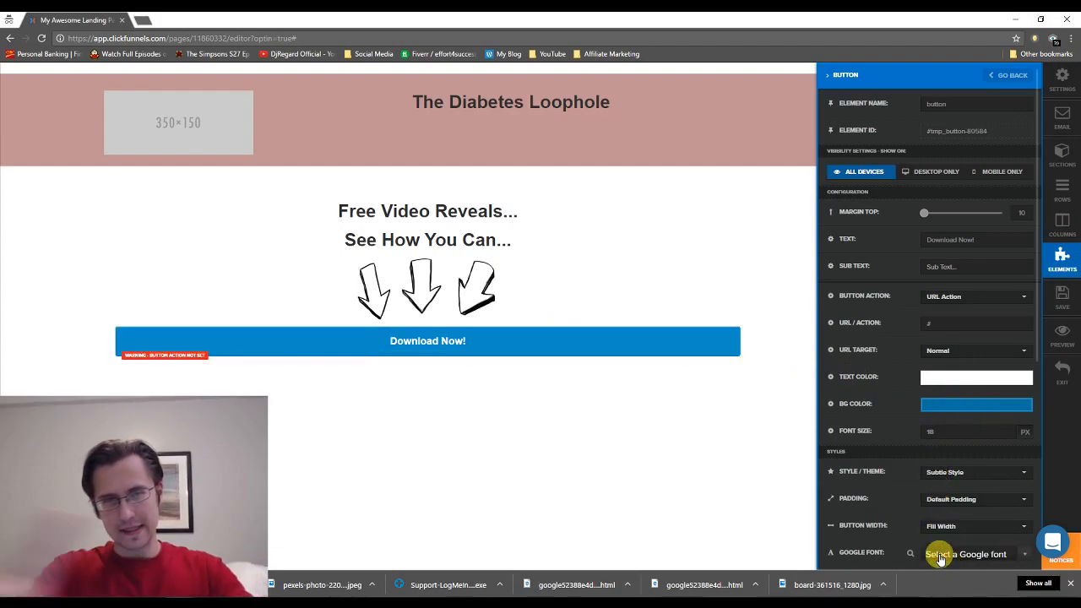
Change the "Download Now!" button's background color to red.
left_click(952, 402)
left_click_drag(1019, 428, 998, 444)
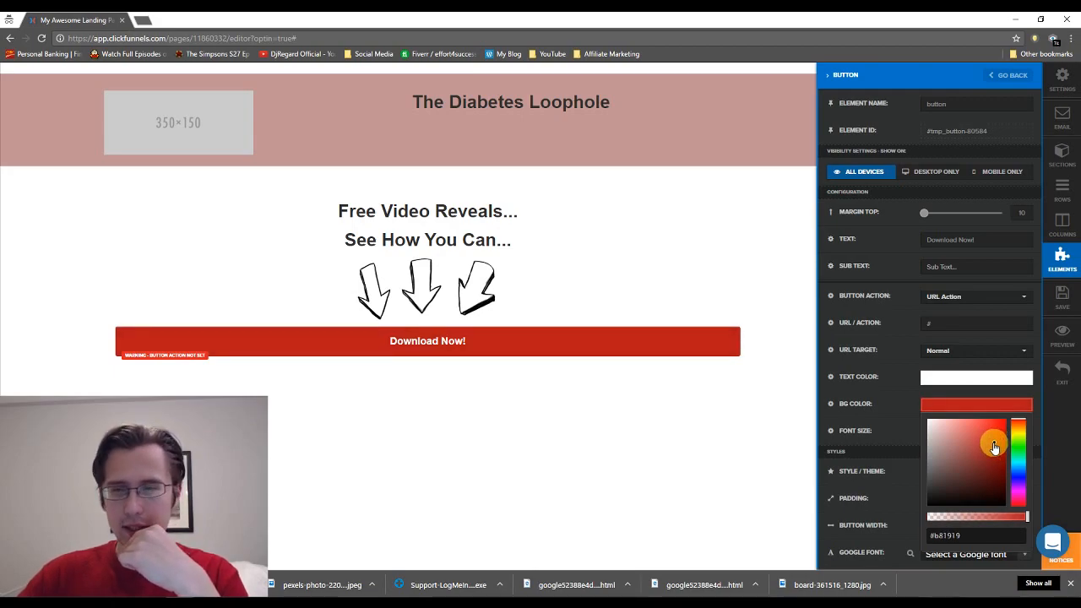
left_click(704, 422)
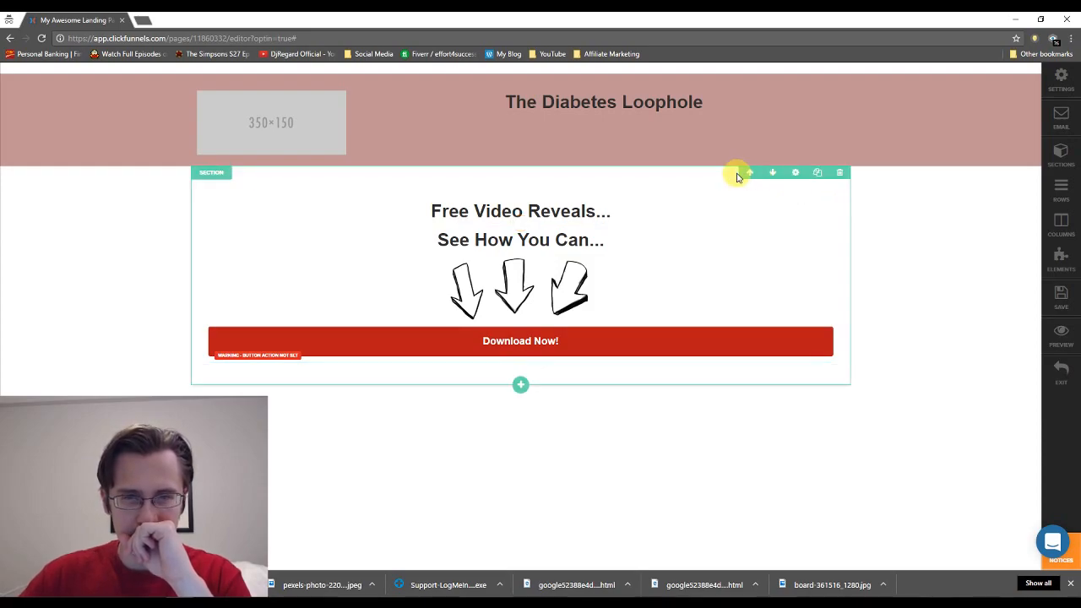
Set the width of the section holding the headlines, arrows and button to Medium.
left_click(794, 175)
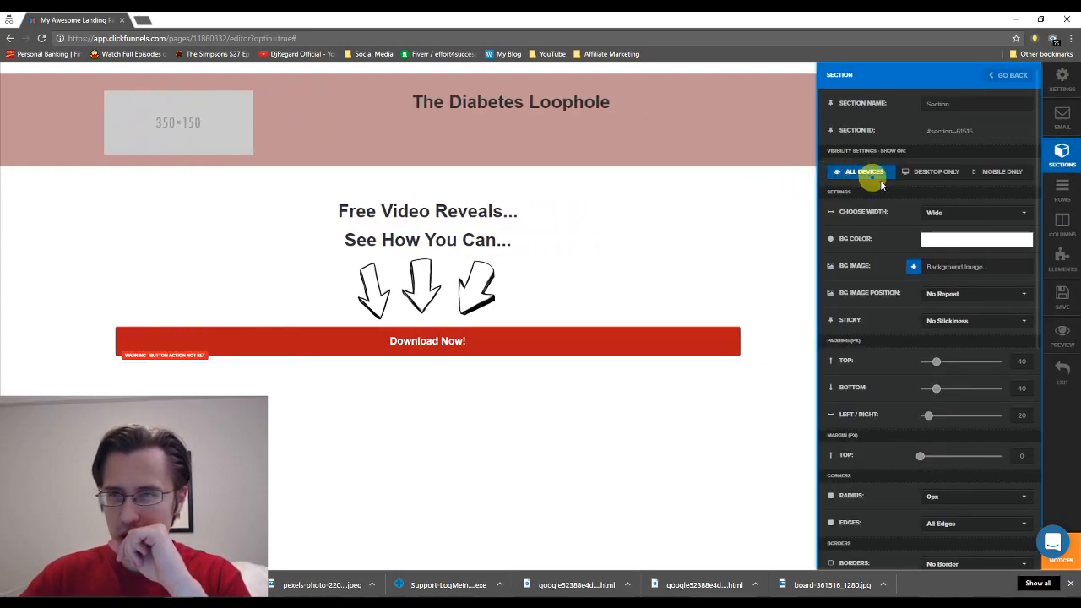
left_click(953, 212)
left_click(939, 266)
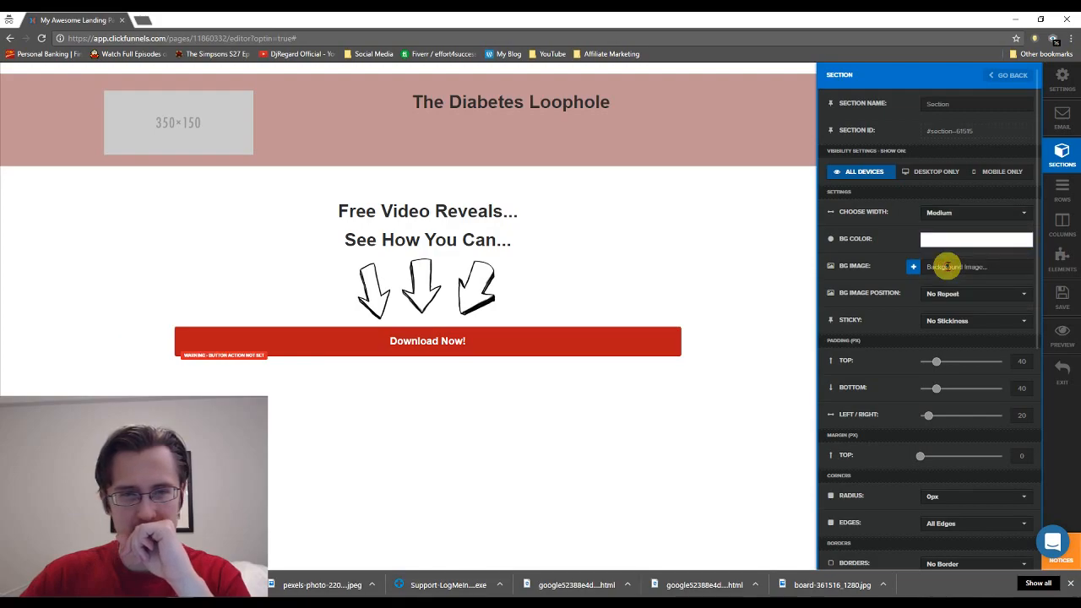
left_click(731, 226)
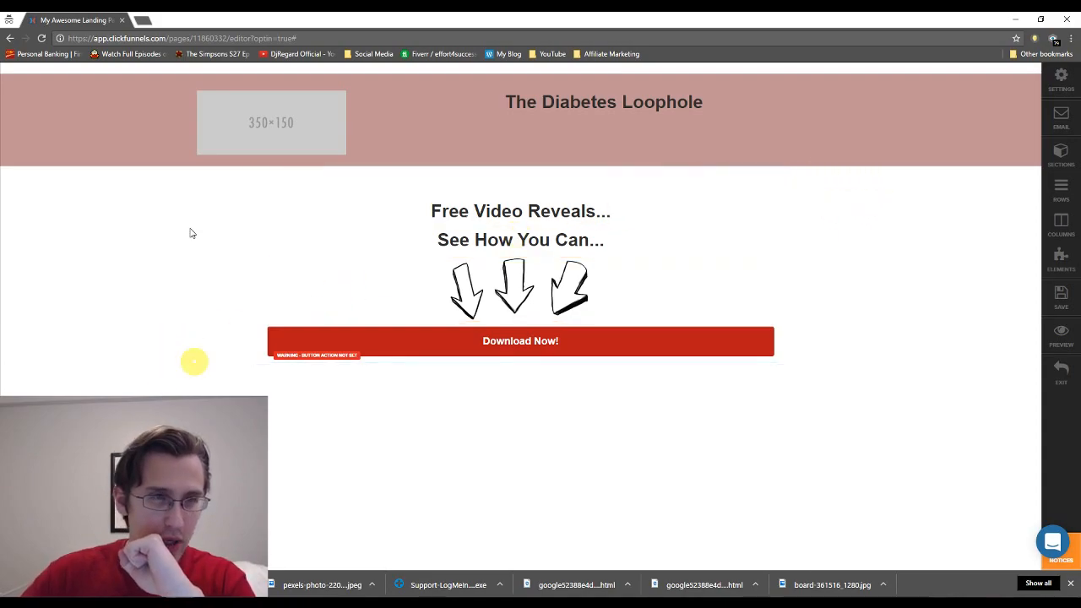
Open the free stock photo sites pexels.com and pixabay.com in separate new browser tabs.
left_click(145, 23)
type("pexels.c")
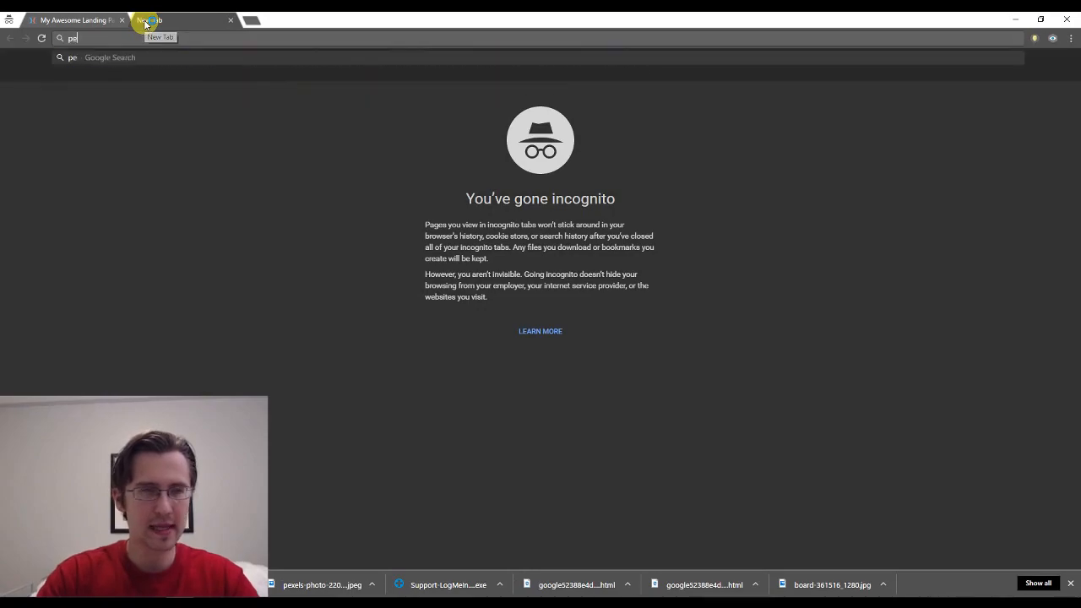
type("om")
key("Return")
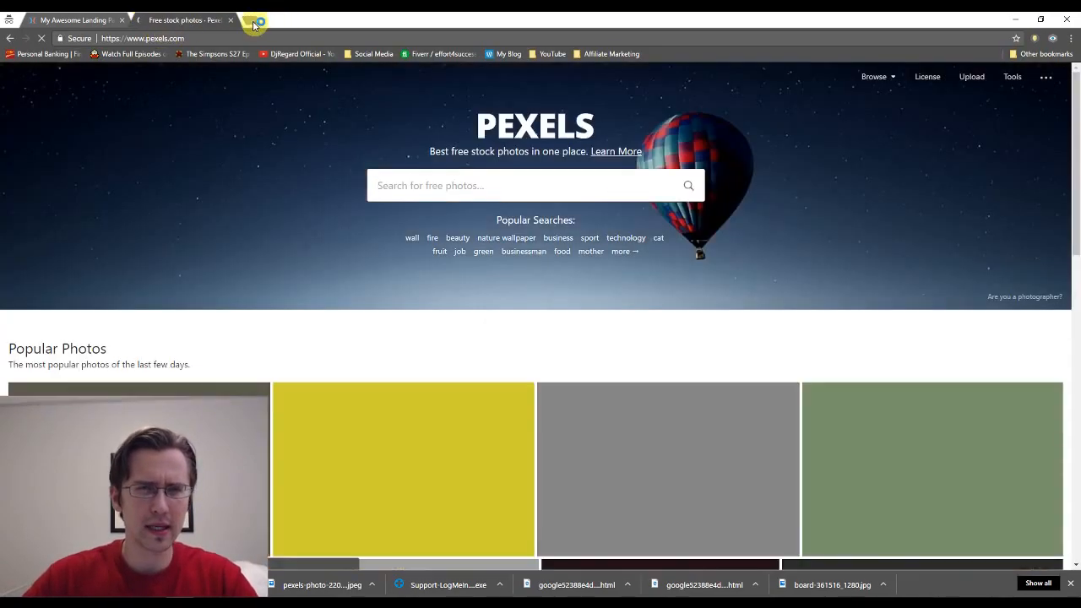
left_click(251, 23)
type("pix")
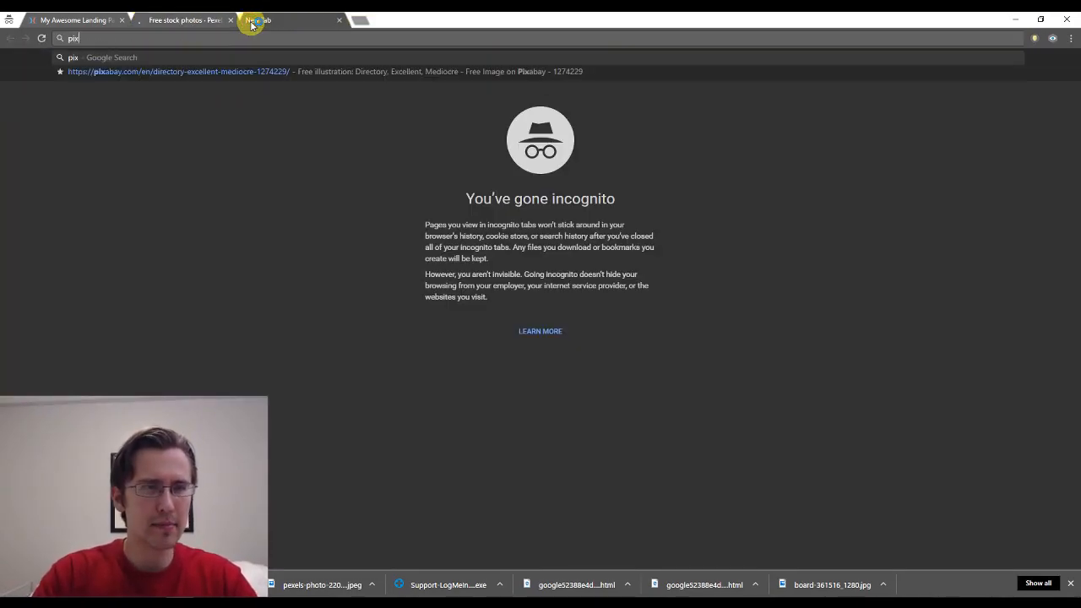
type("abay.com")
key("Return")
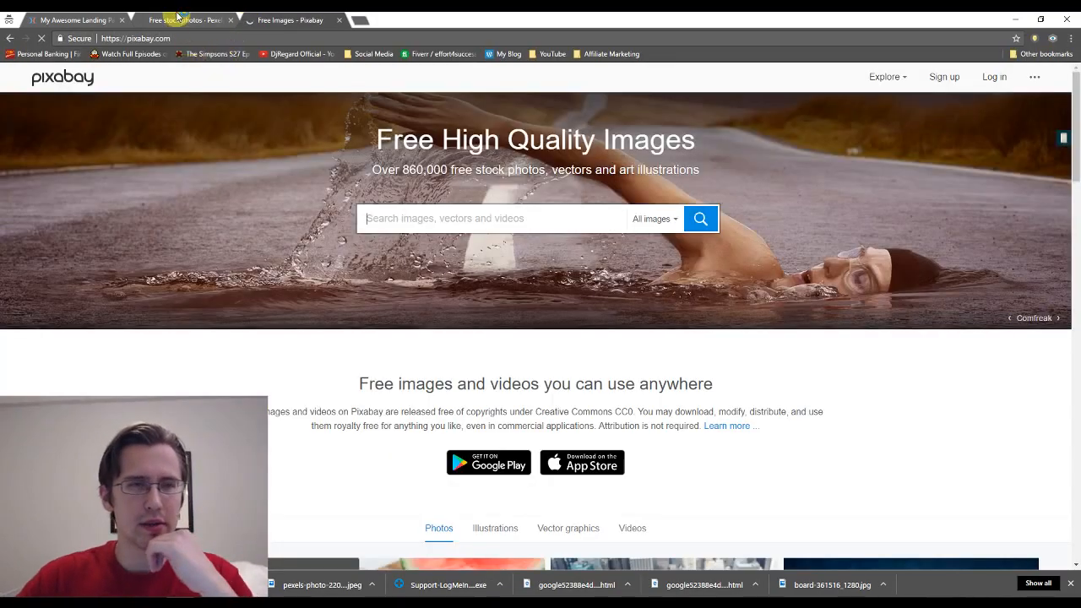
left_click(177, 19)
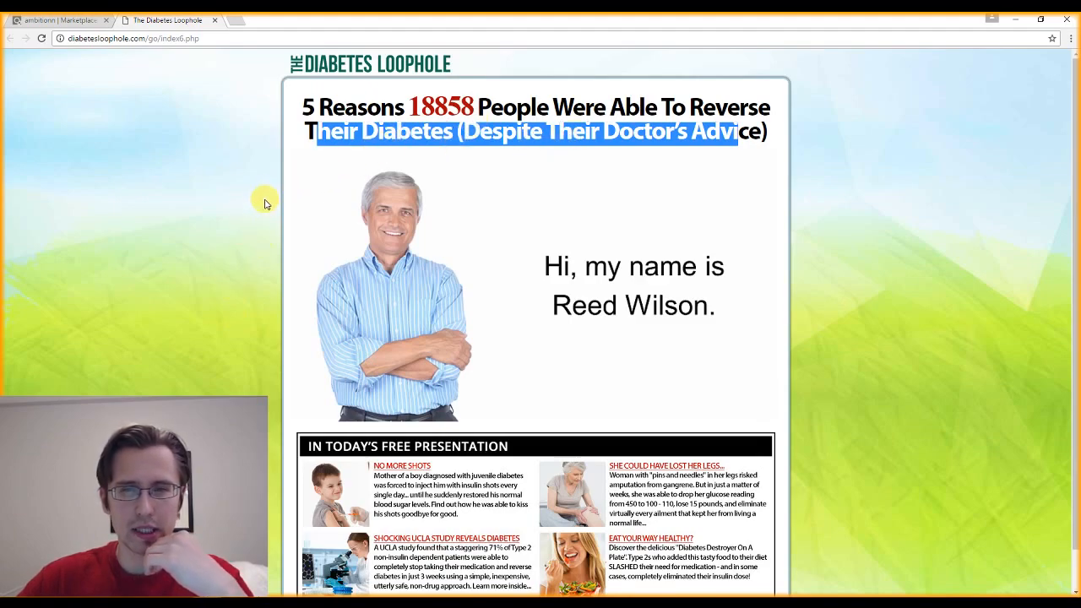
Review the imagery on the Diabetes Loophole sales page, and look through Pexels photos for "healthy person eating".
scroll(262, 202, "down", 1)
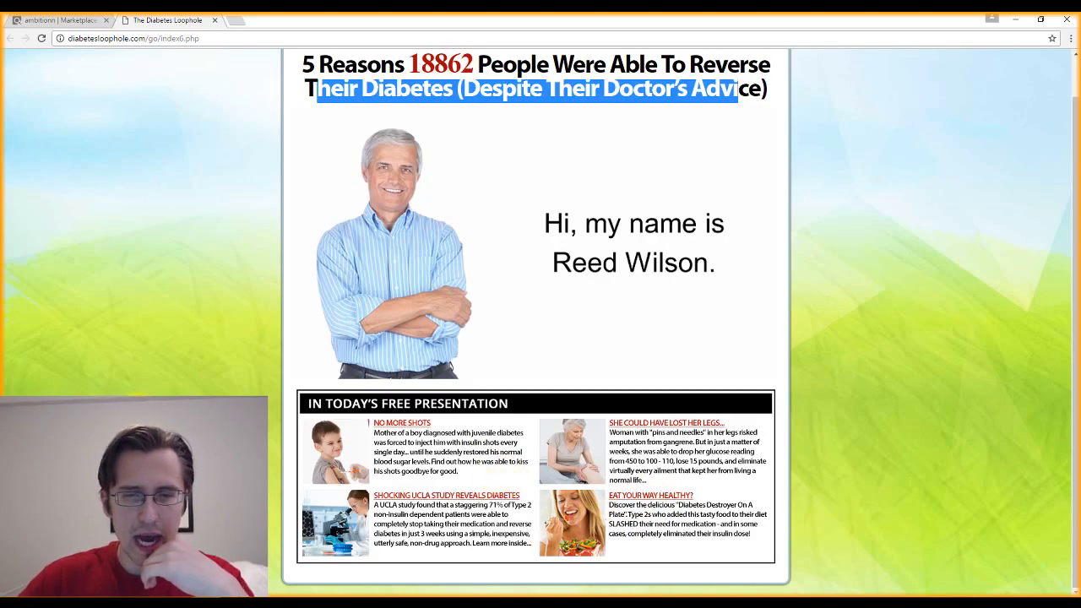
scroll(536, 321, "up", 1)
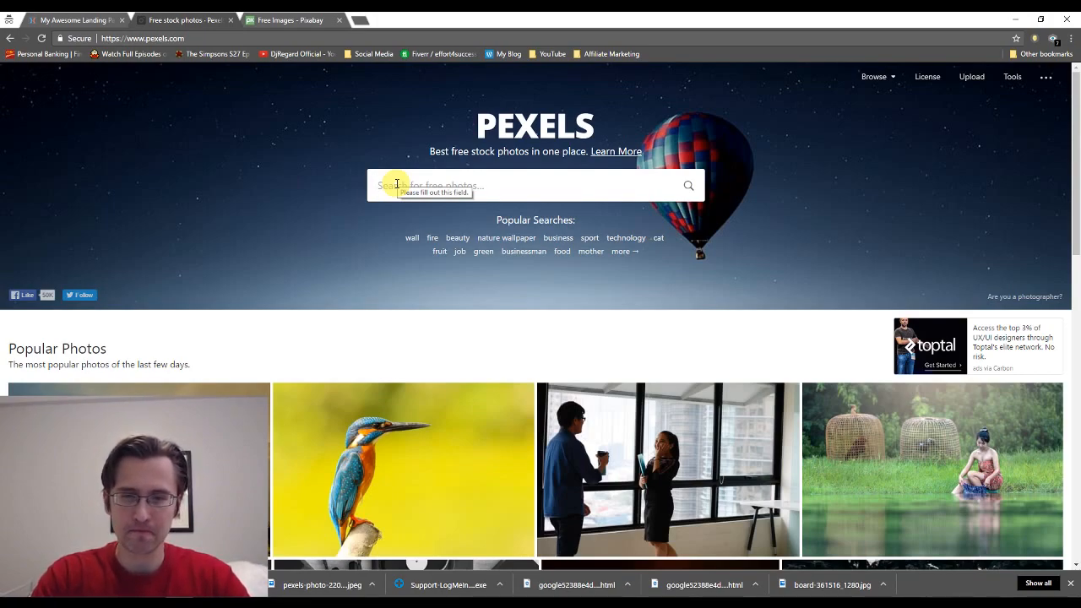
type("healthy ")
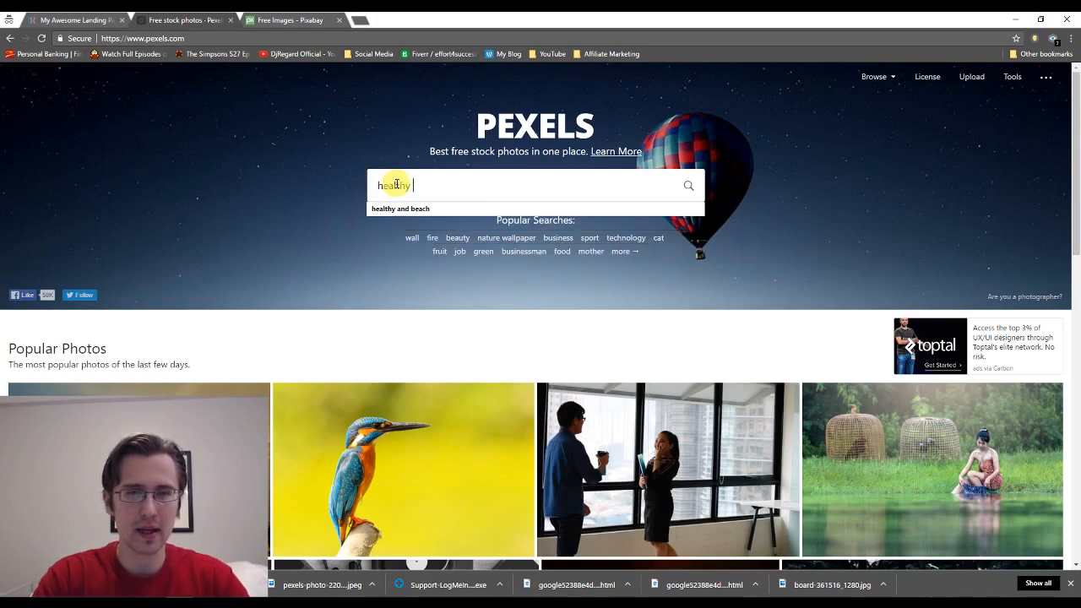
type("person")
key("Return")
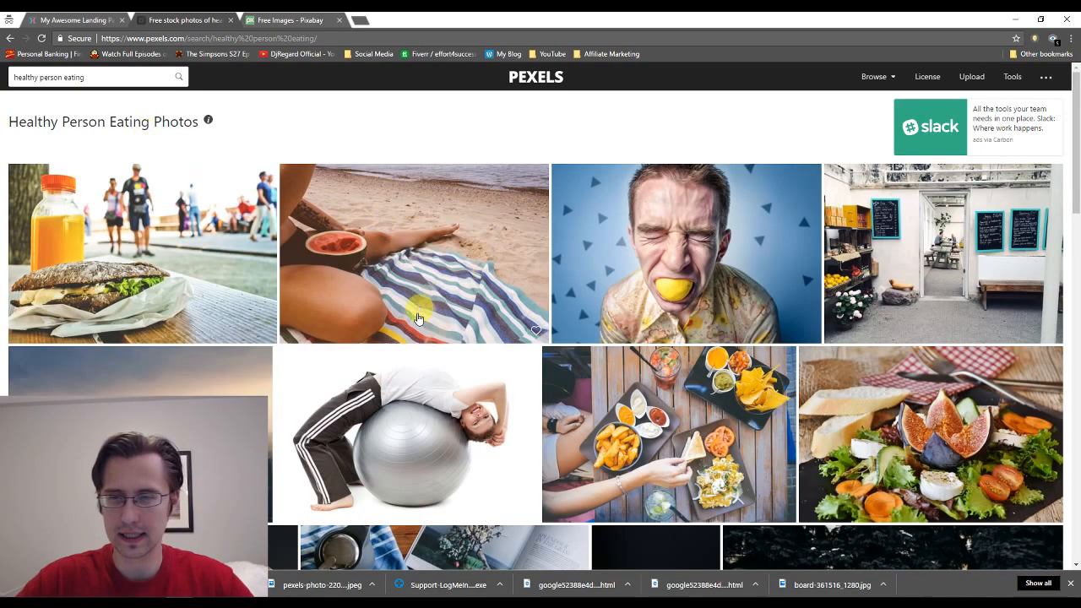
scroll(424, 311, "down", 3)
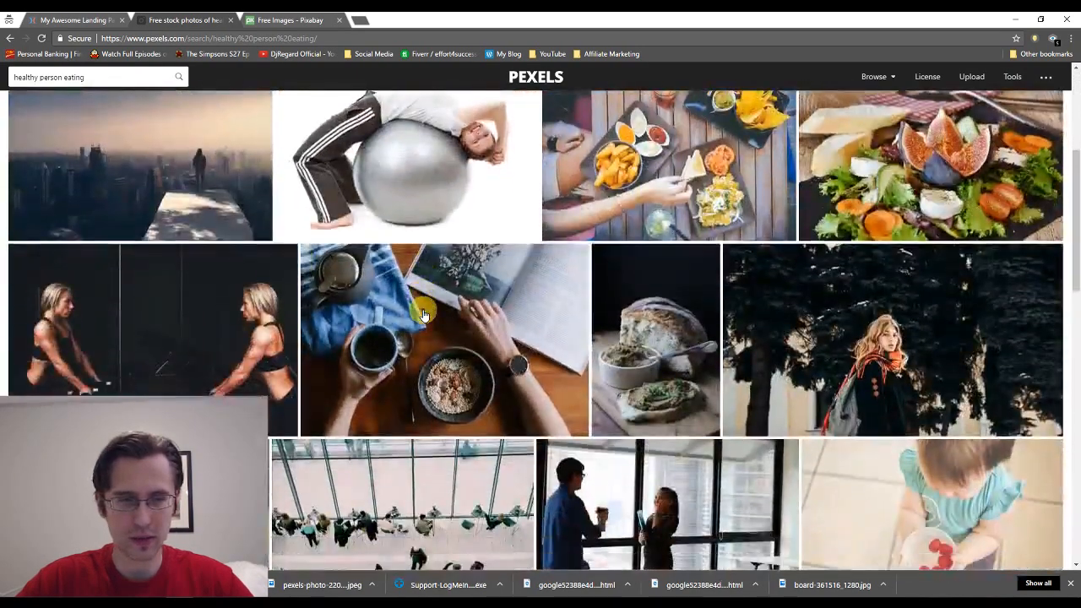
scroll(328, 245, "up", 3)
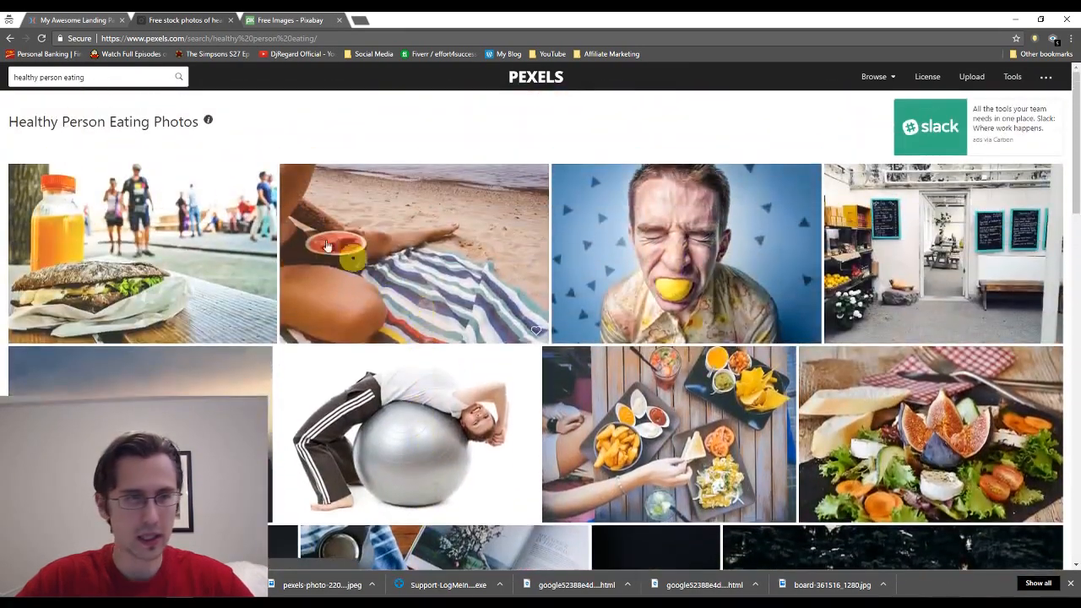
Search Pixabay for "healthy person eating" and look through the resulting images.
left_click(298, 20)
type("healthy ")
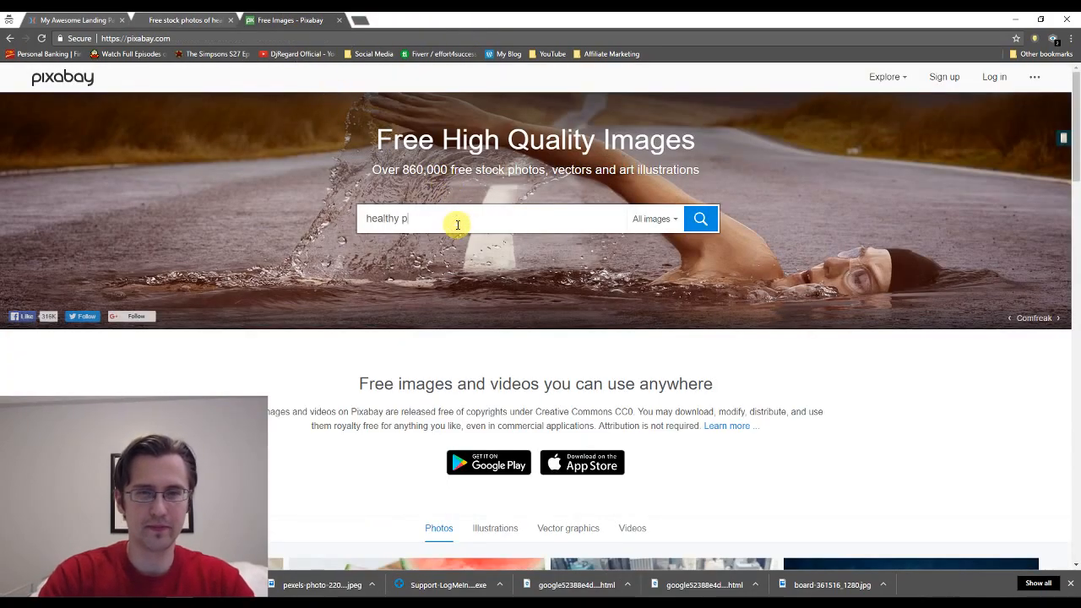
type("person eating")
key("Return")
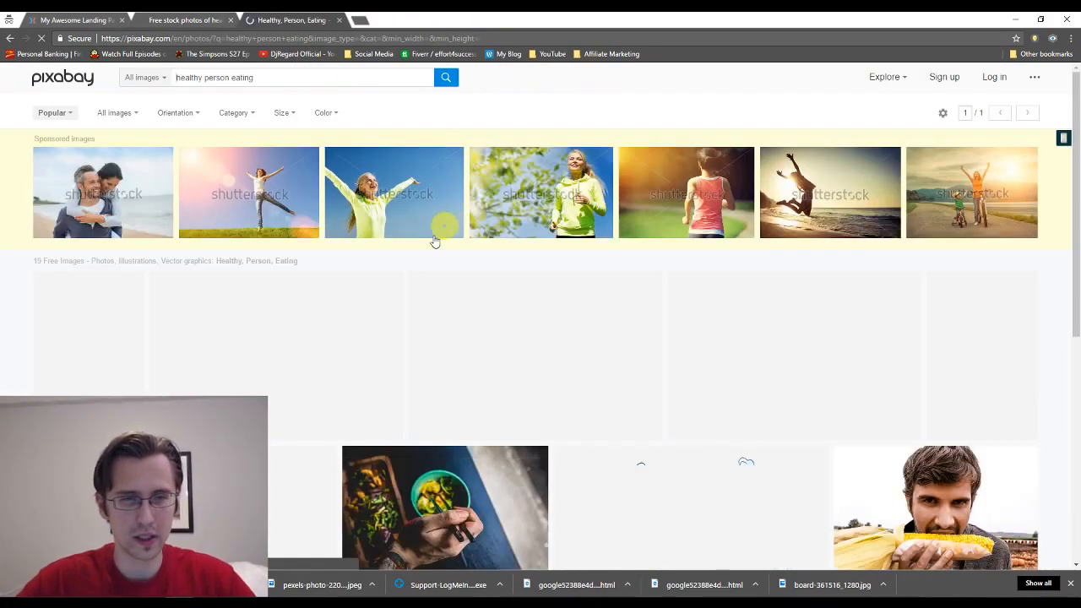
scroll(365, 262, "down", 2)
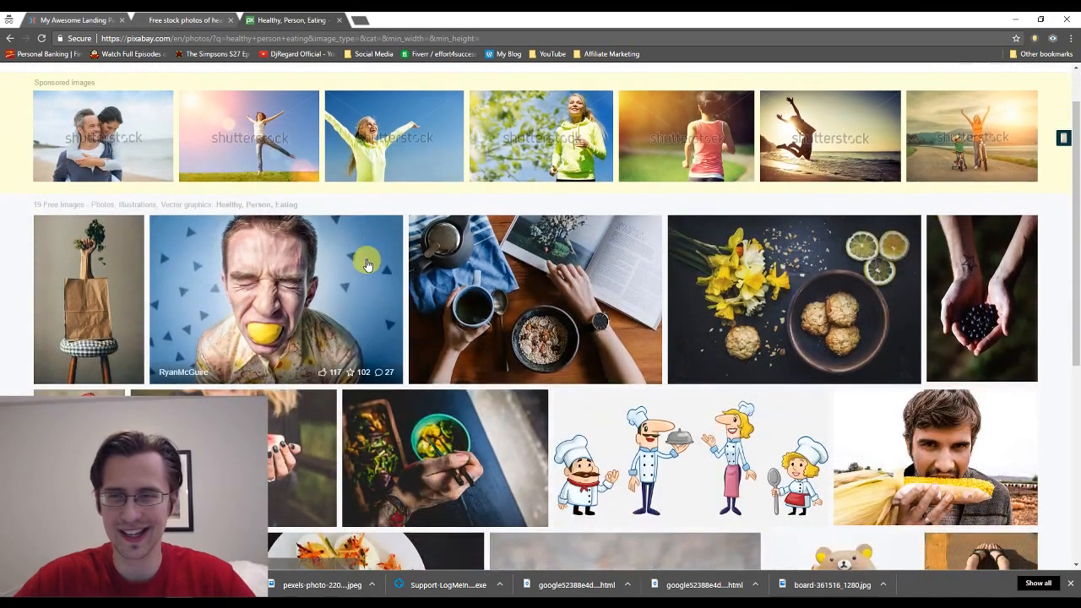
scroll(360, 262, "down", 3)
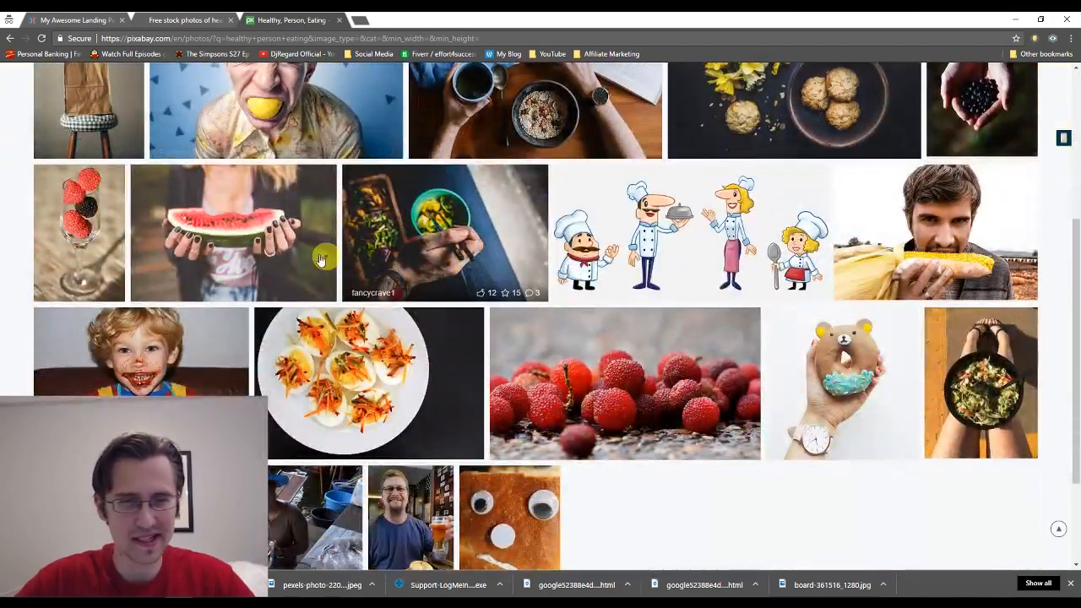
scroll(325, 255, "down", 2)
scroll(294, 257, "up", 5)
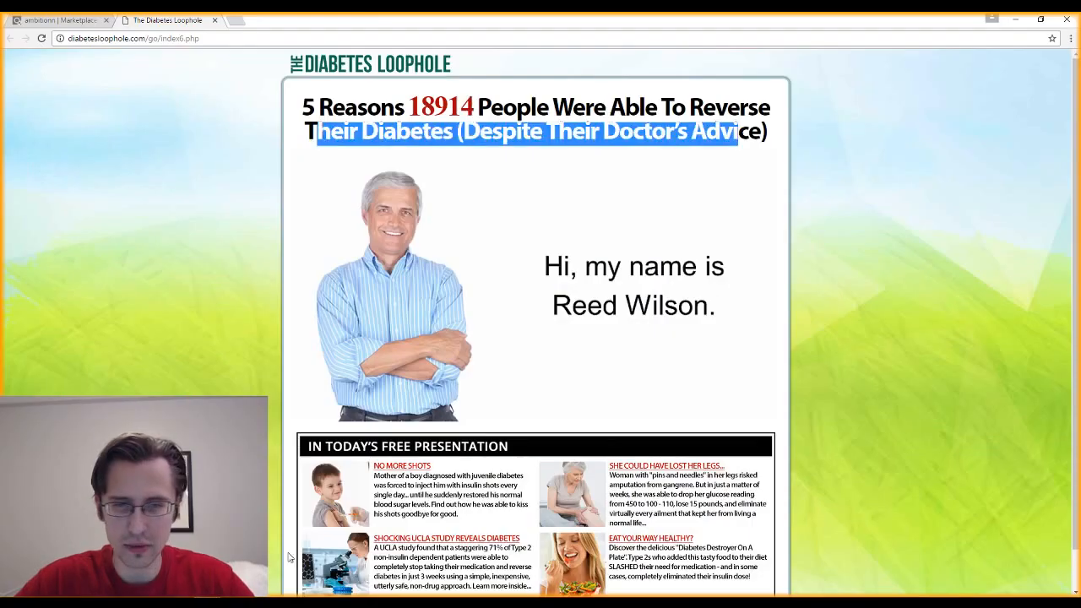
Compare the pictures on the Diabetes Loophole sales page with the Pixabay images for a suitable match.
scroll(420, 429, "down", 1)
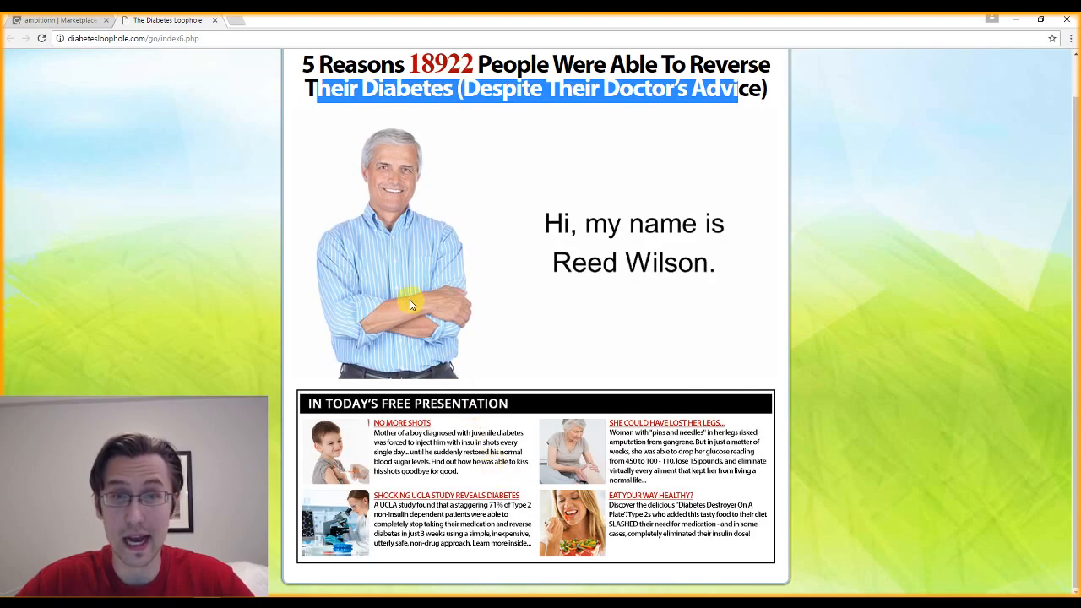
scroll(119, 245, "up", 1)
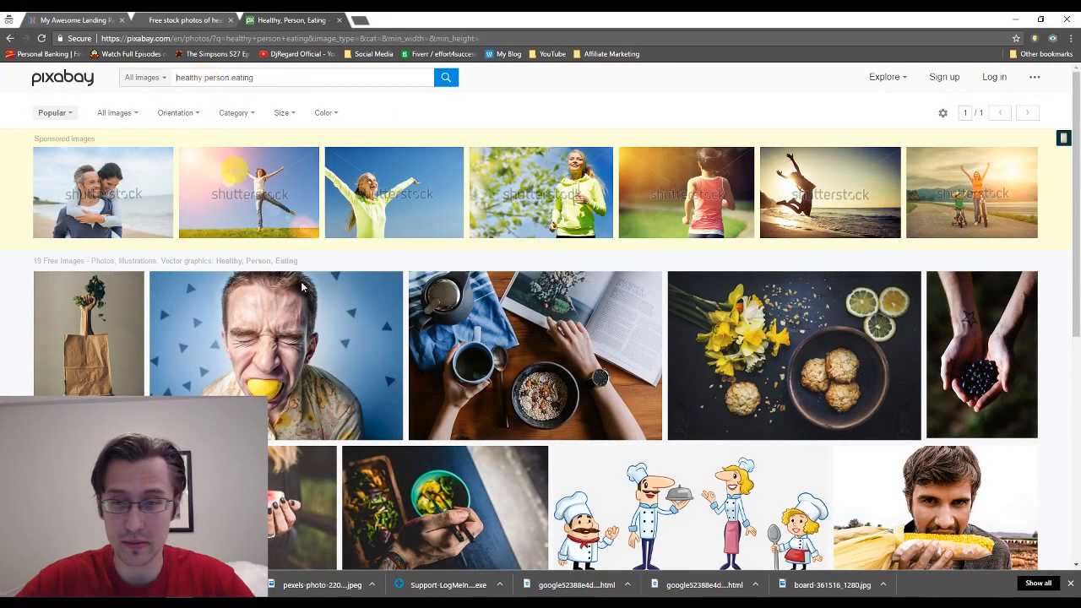
scroll(319, 332, "down", 4)
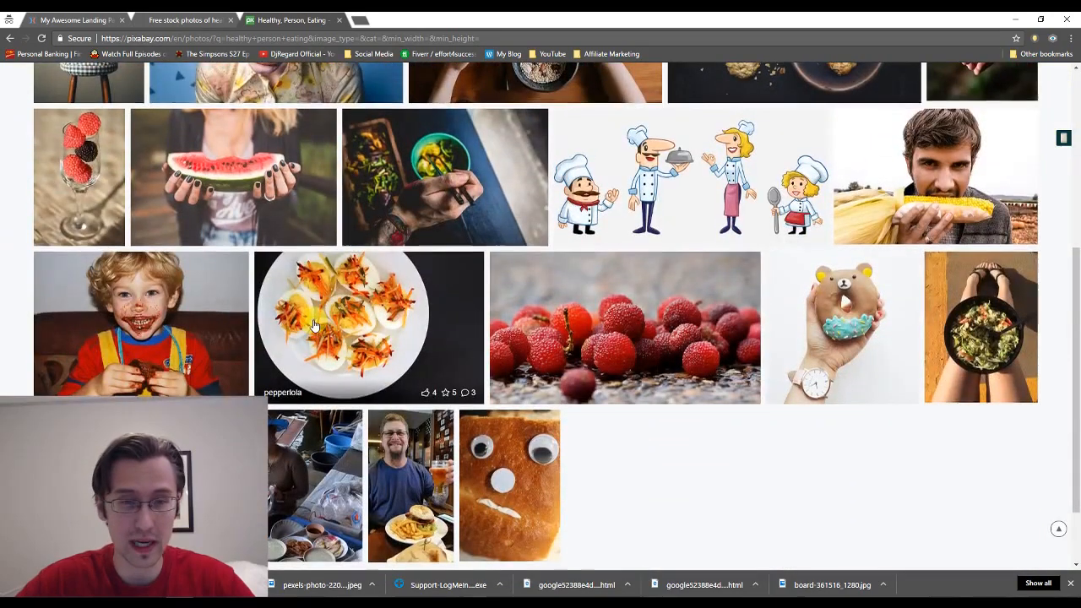
scroll(318, 332, "up", 4)
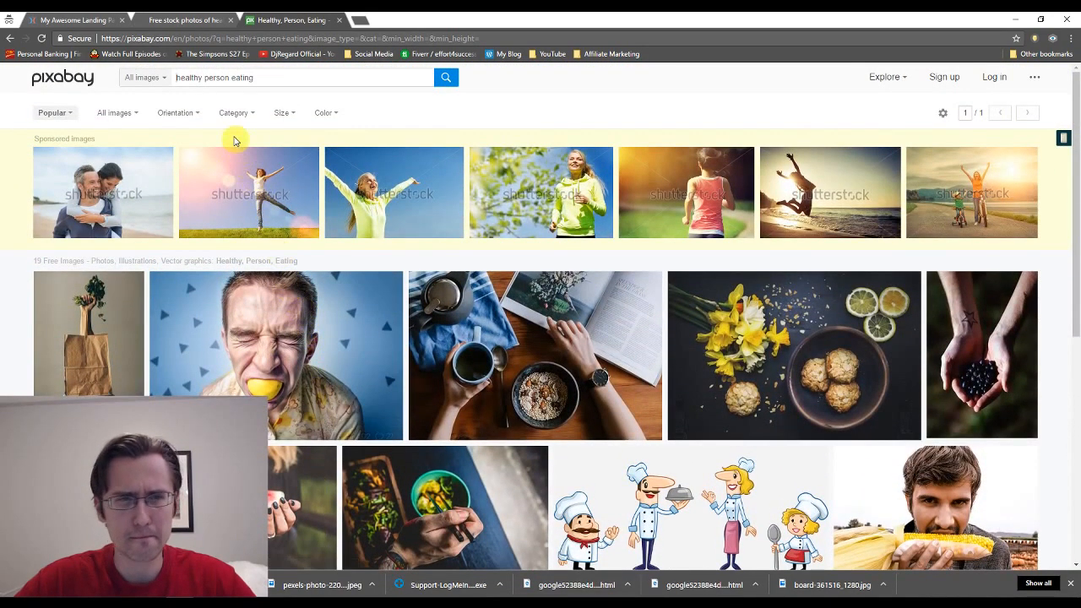
Search Pixabay for "diabetes" images.
triple_click(203, 78)
type("diabetes")
key("Return")
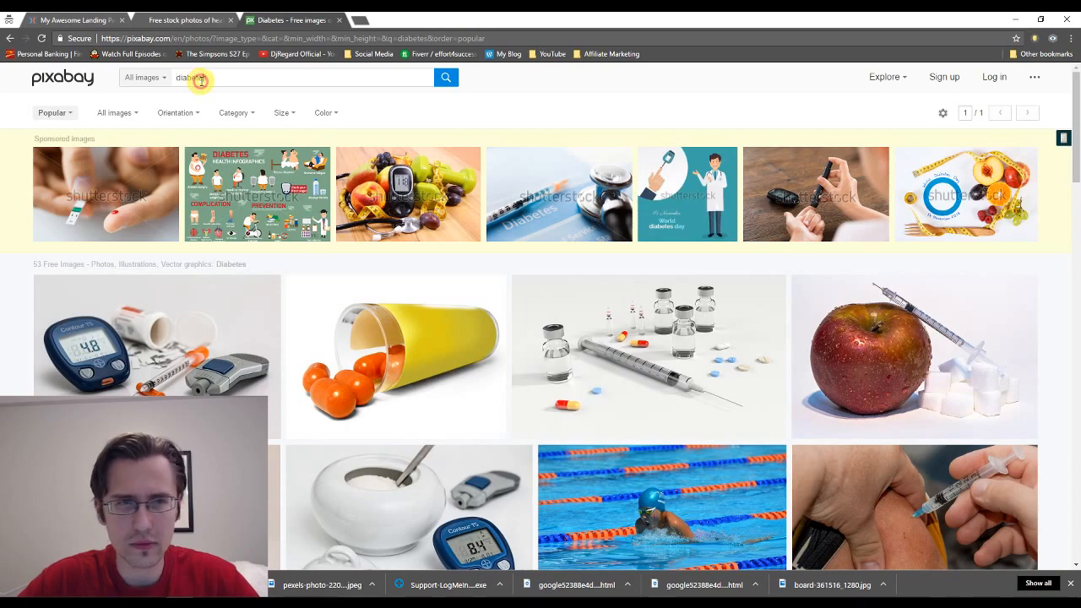
Search Pixabay for "smile" and look through the resulting images.
type("smile")
key("Return")
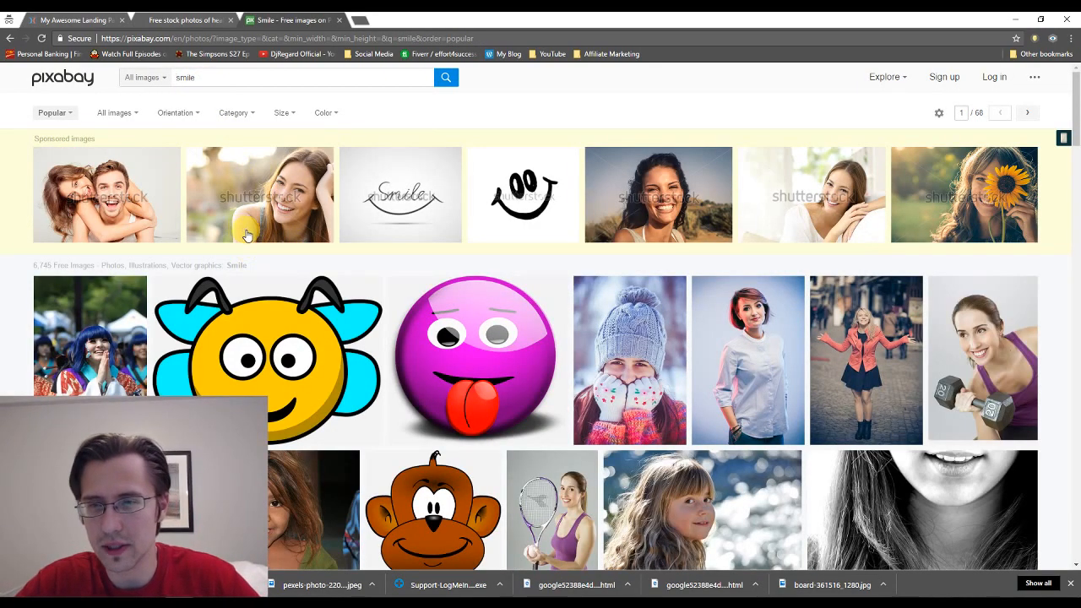
scroll(248, 235, "down", 2)
scroll(251, 243, "down", 1)
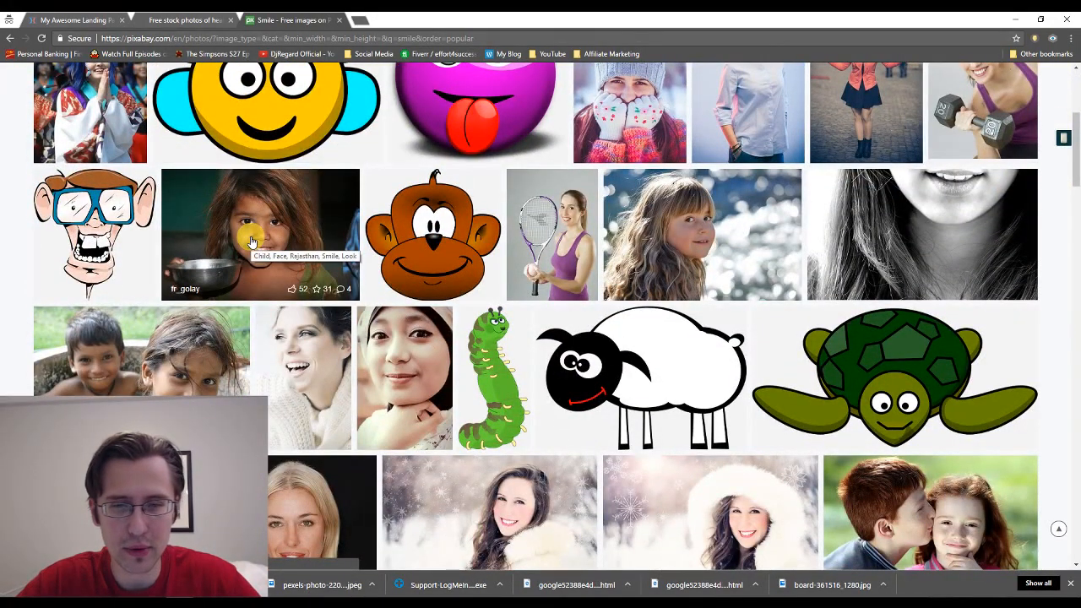
scroll(251, 242, "up", 3)
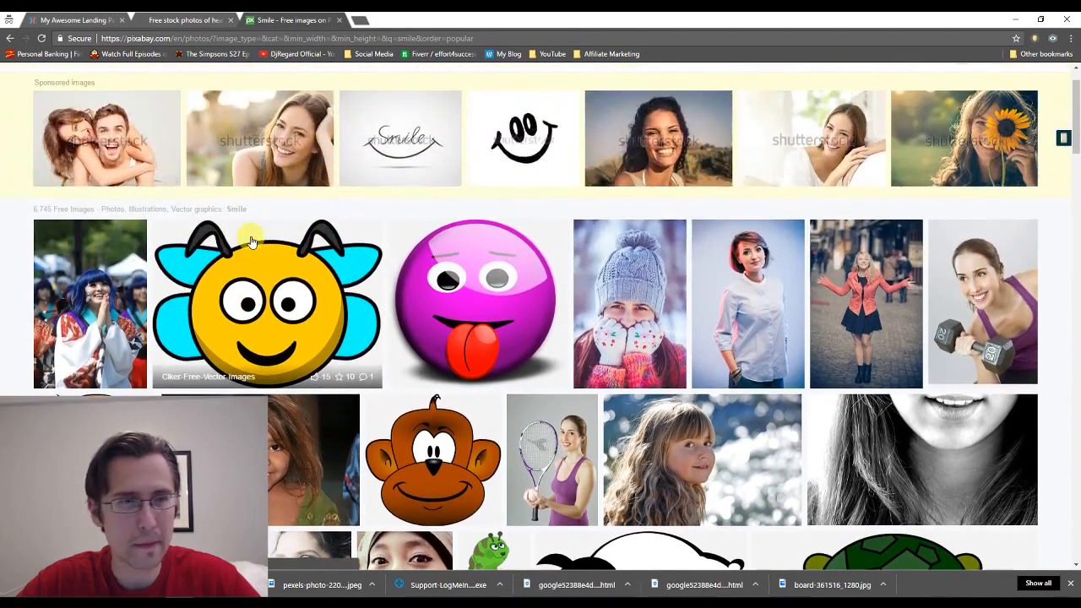
Switch to Pexels and search its photos for "smile".
left_click(192, 23)
triple_click(127, 77)
type("smile")
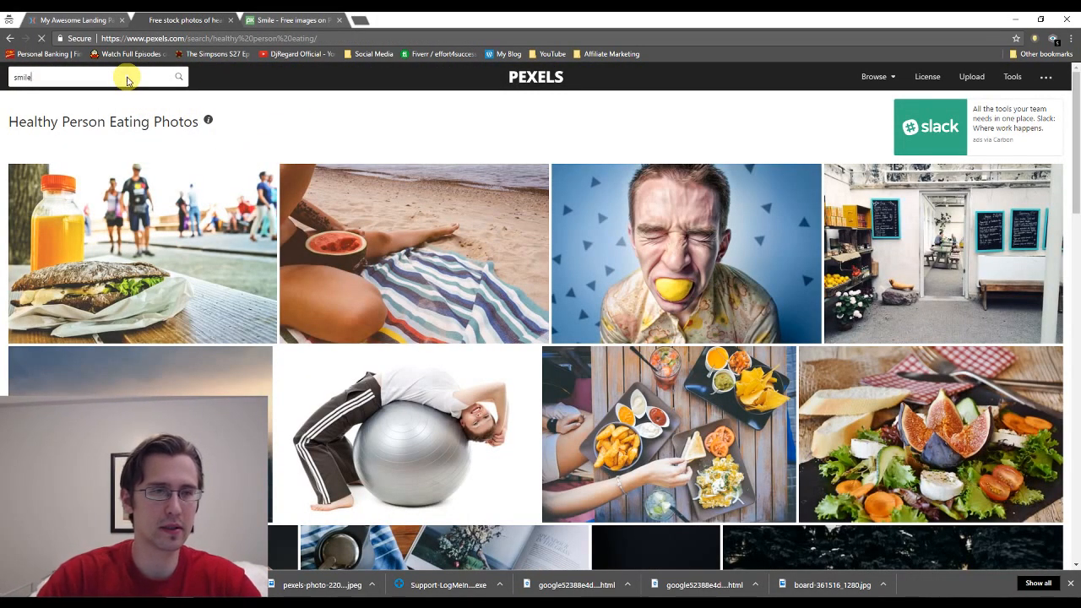
key("Return")
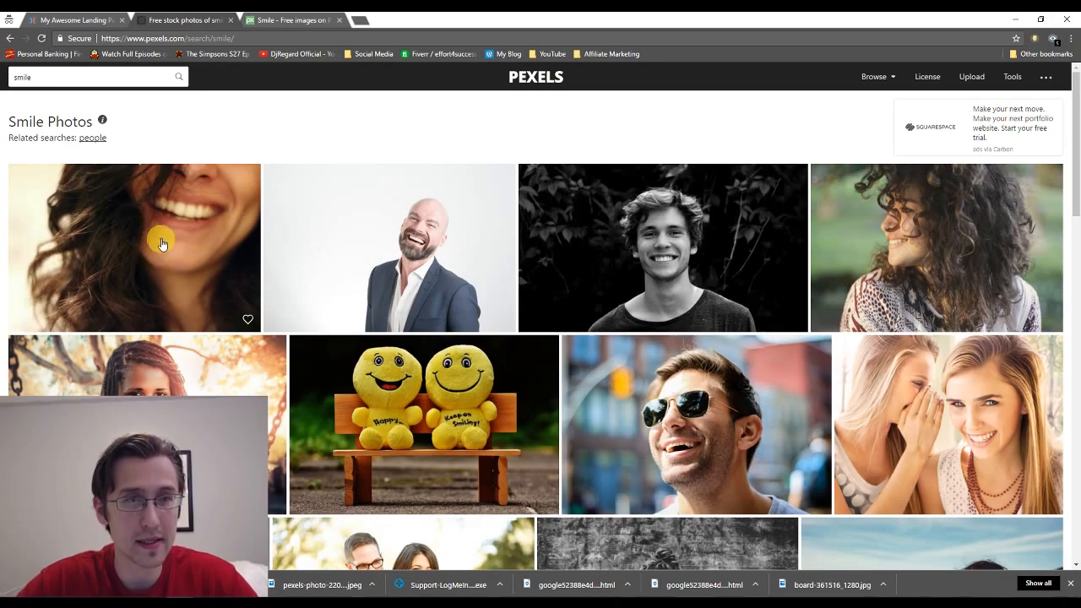
Open the first smiling woman photo on Pexels at full size and save it to the Desktop as pexels-photo-87346.
left_click(85, 20)
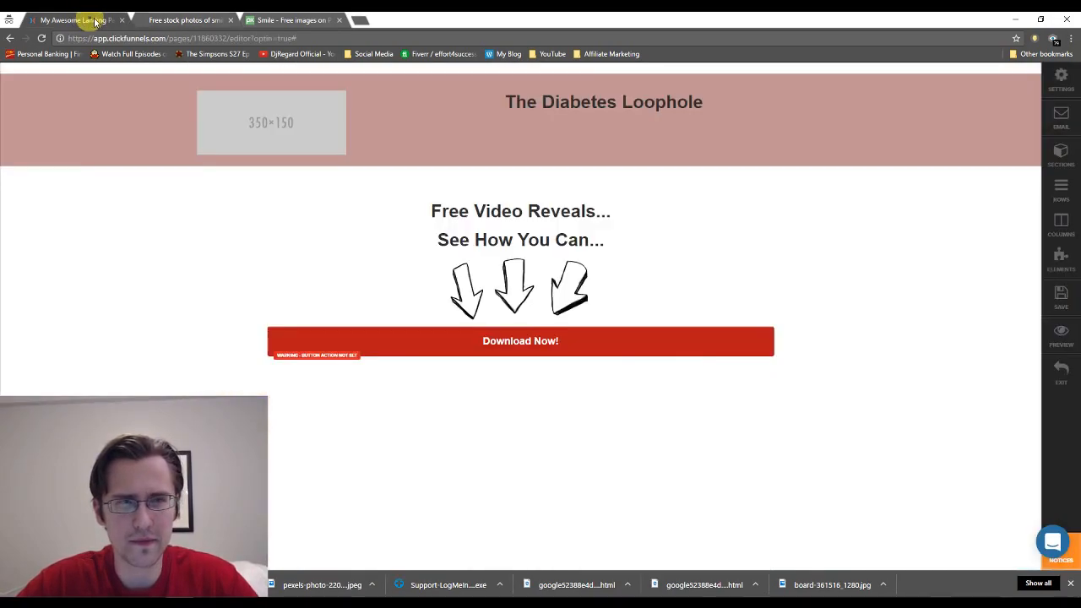
left_click(178, 24)
left_click(158, 252)
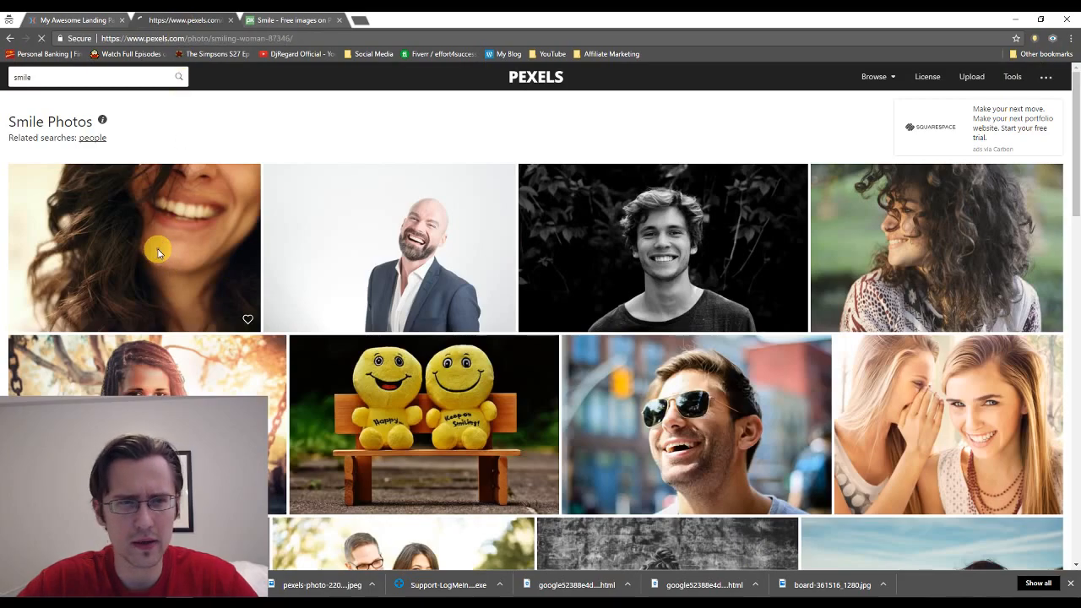
left_click(925, 188)
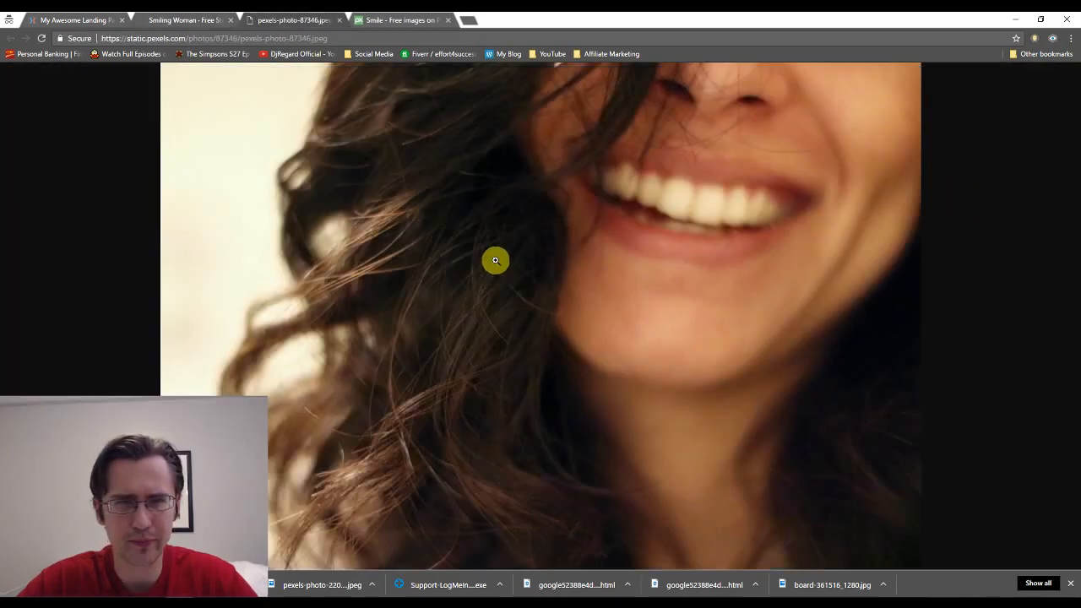
left_click(505, 244)
right_click(510, 244)
left_click(546, 265)
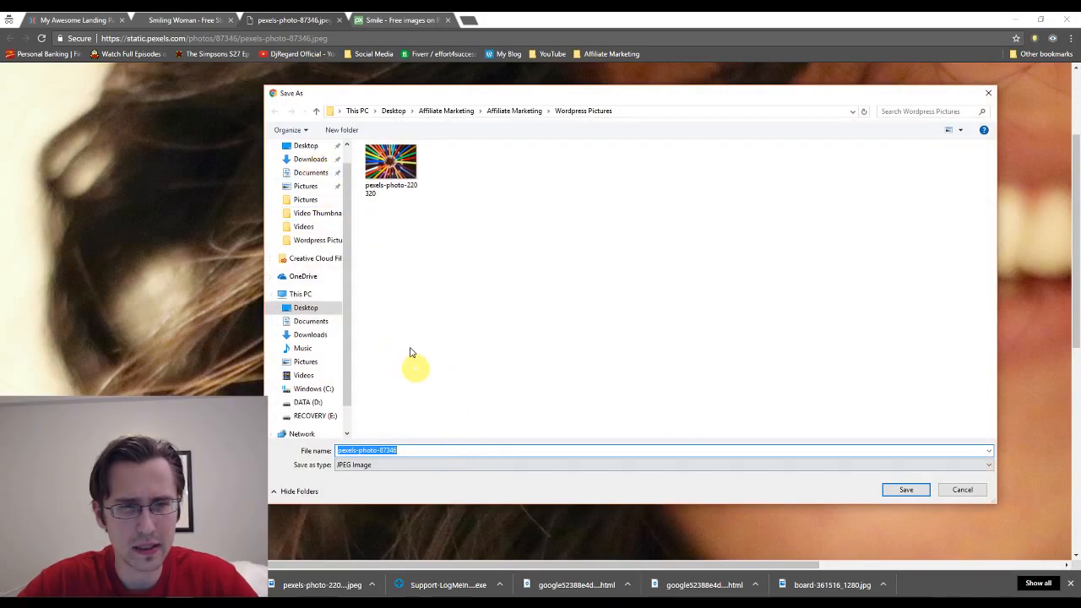
left_click(314, 311)
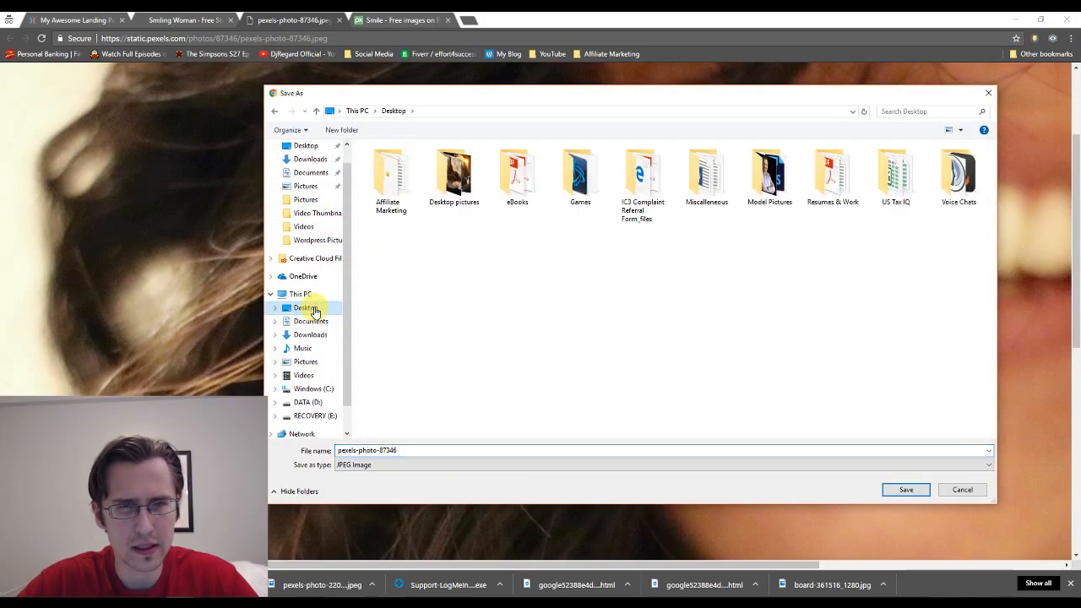
left_click(908, 492)
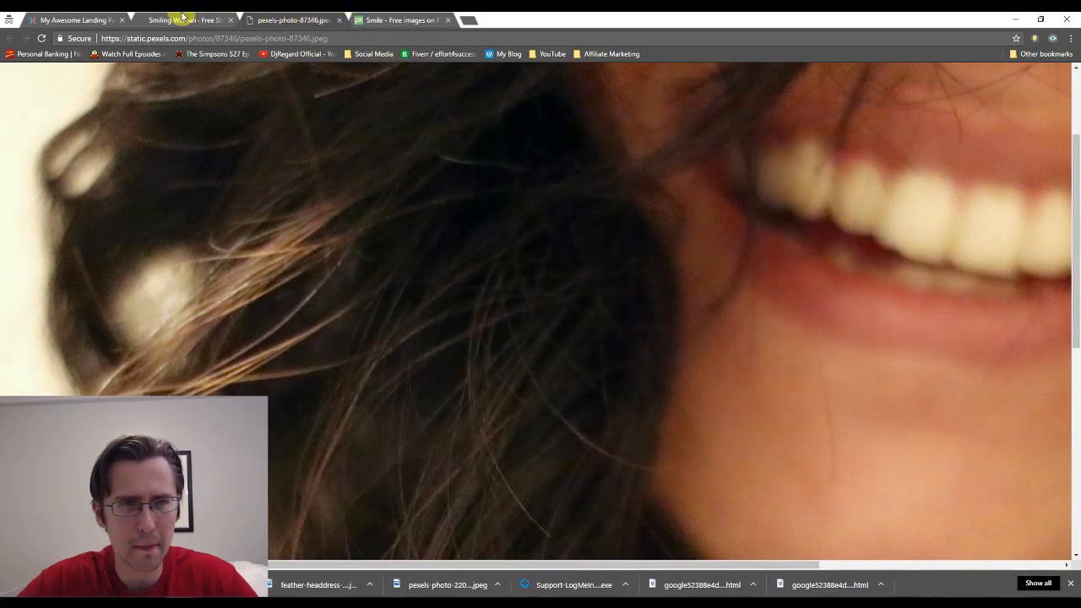
Switch to the ClickFunnels editor and upload pexels-photo-87346 from the Desktop as the page's background image.
left_click(180, 19)
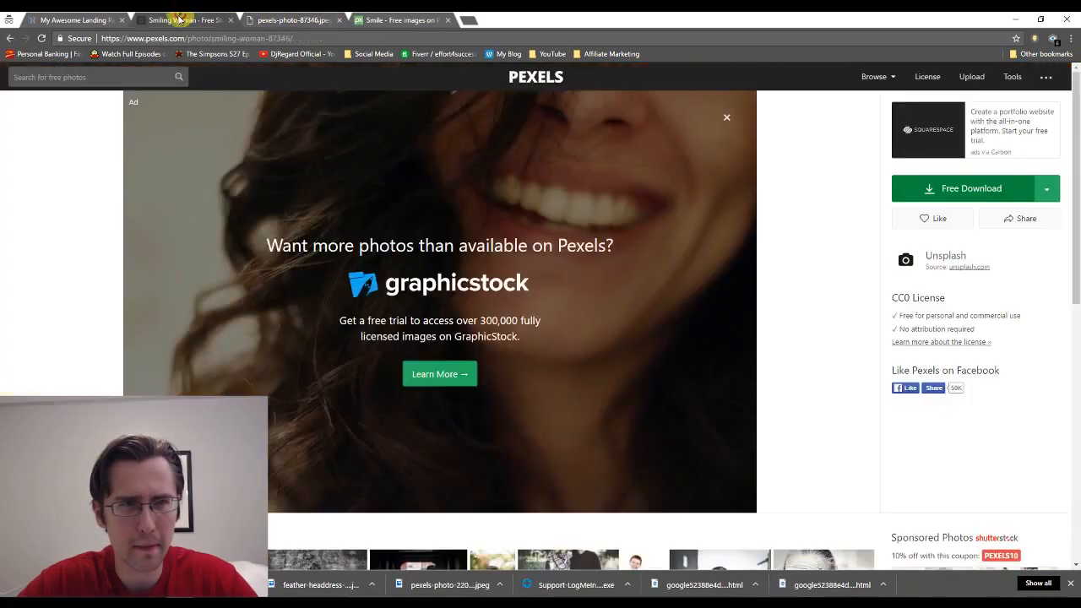
left_click(78, 20)
left_click(1064, 78)
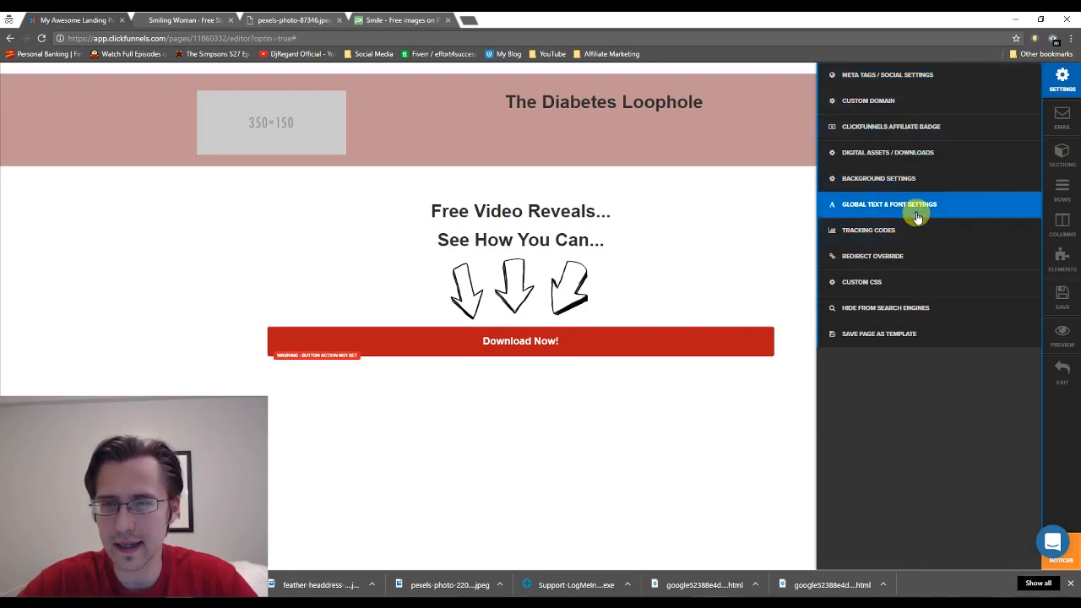
left_click(905, 179)
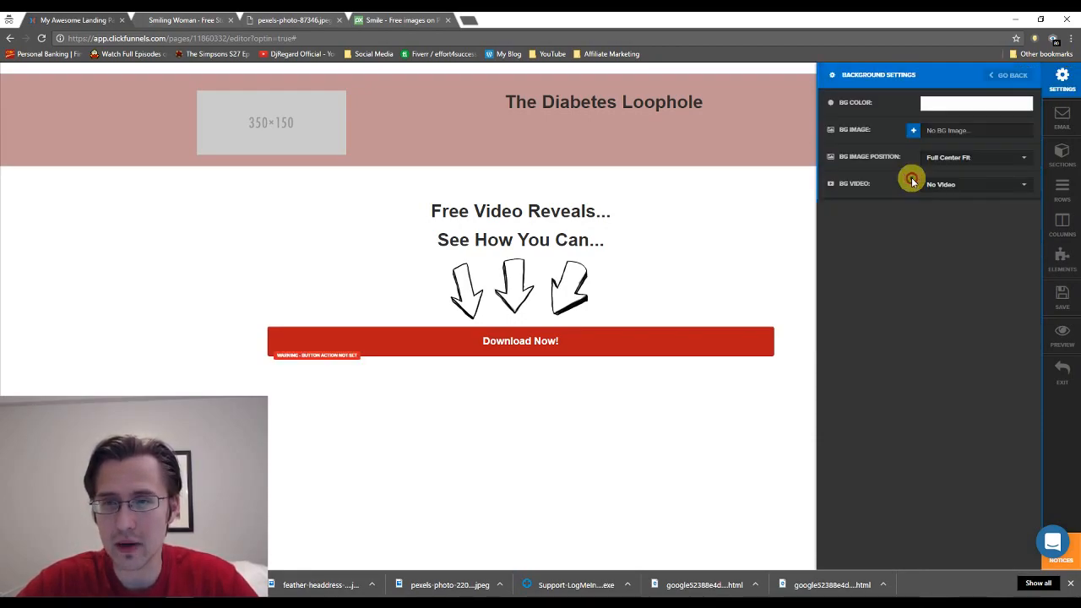
left_click(913, 133)
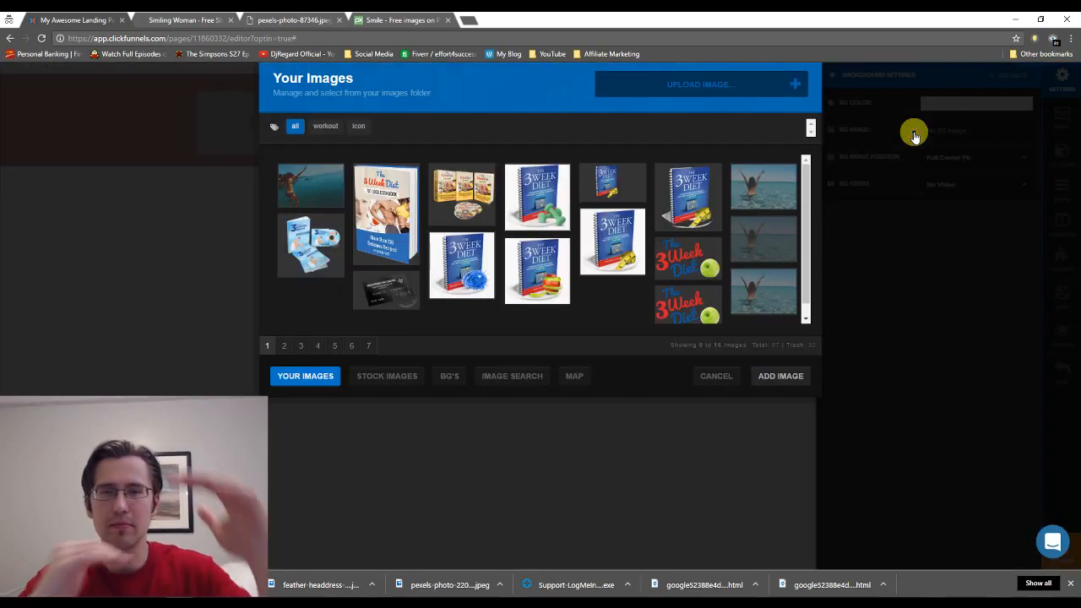
left_click(696, 88)
double_click(461, 267)
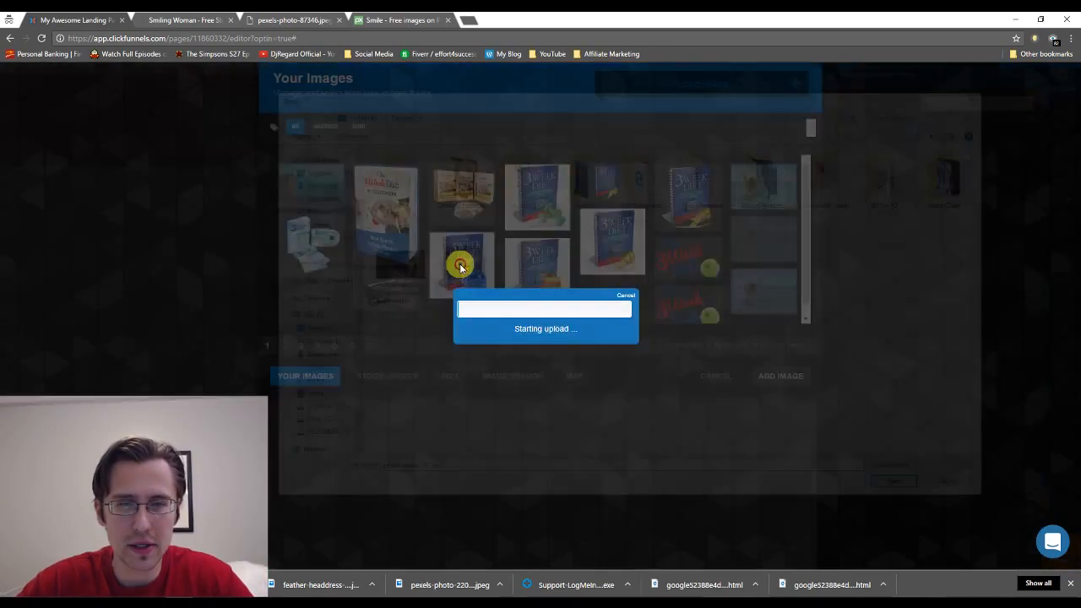
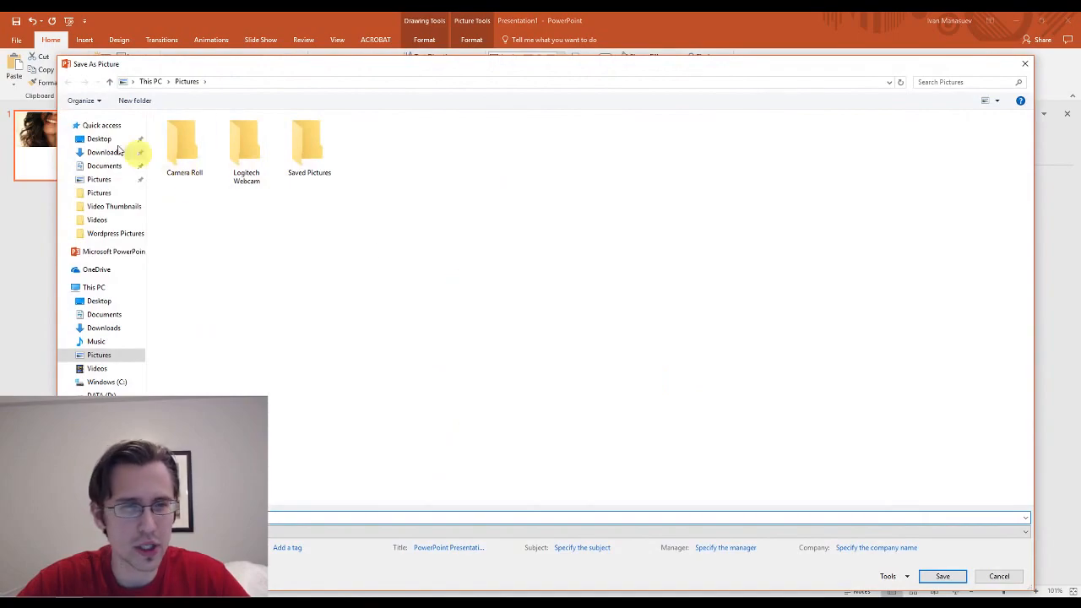
Save the faded smile picture from PowerPoint to the Desktop as "smile (60)".
left_click(101, 138)
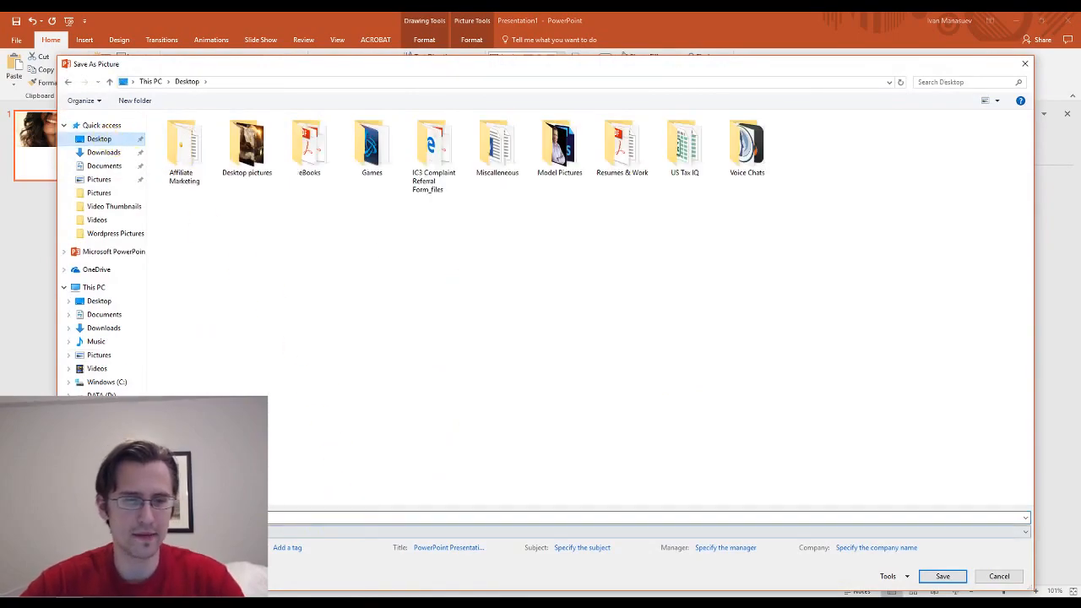
left_click(211, 517)
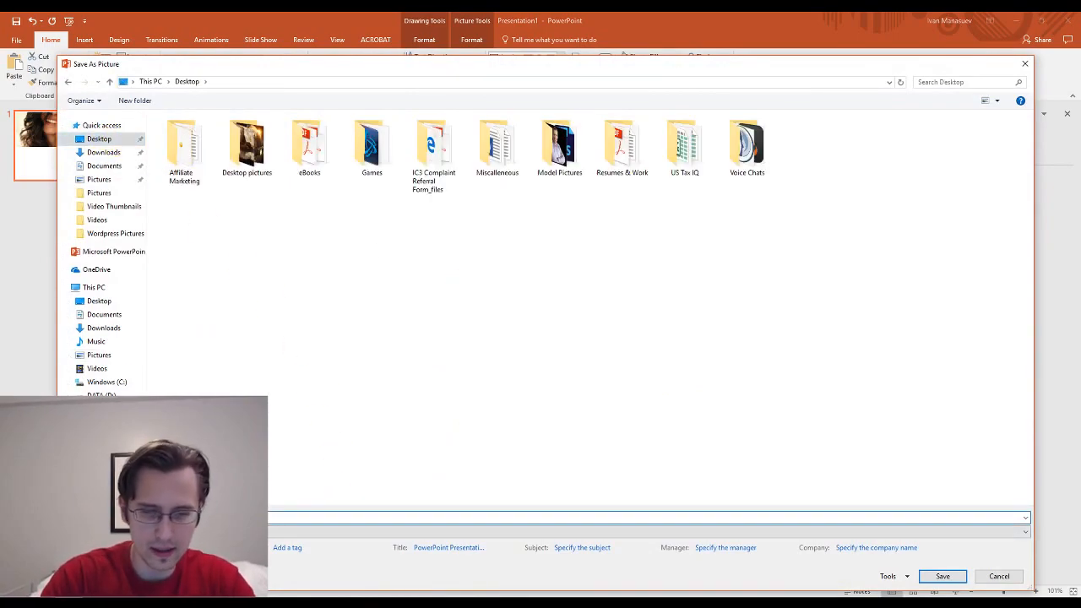
key("Return")
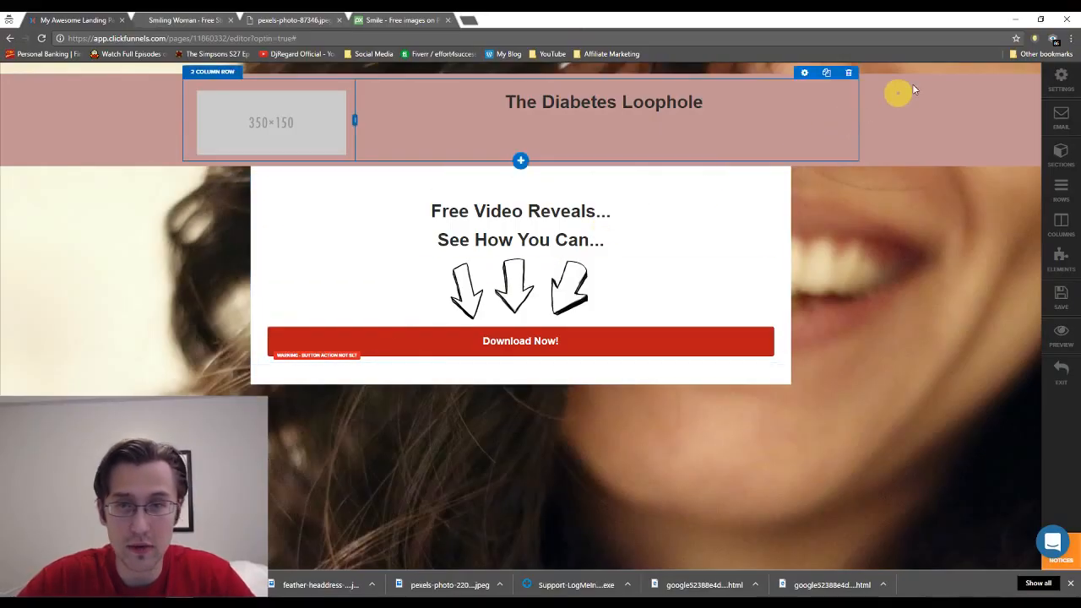
Upload "smile (60)" from the Desktop in ClickFunnels and apply it as the page's background image.
left_click(1063, 77)
left_click(865, 178)
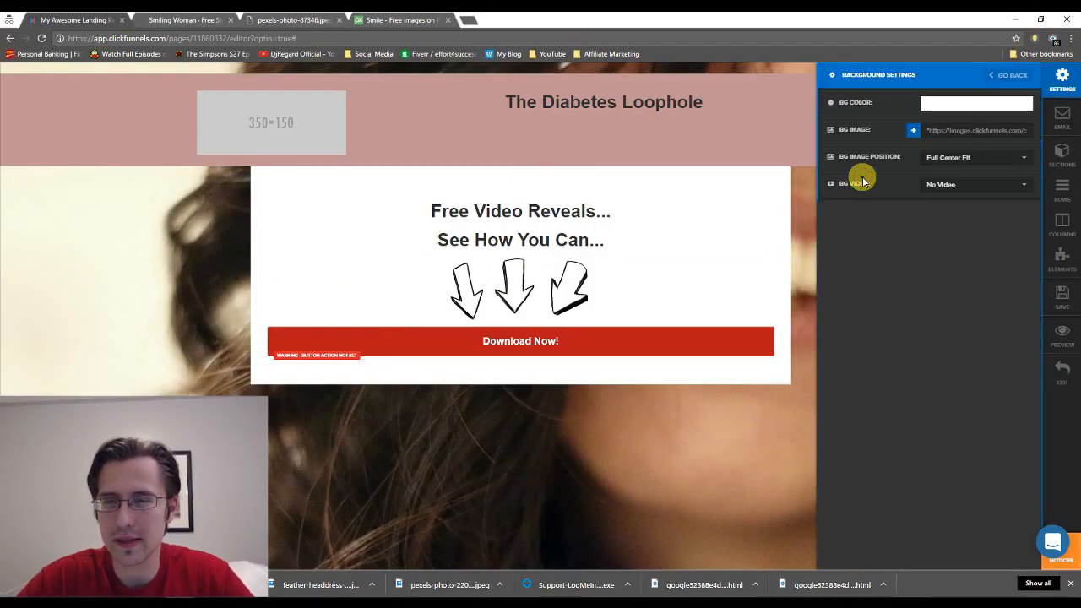
left_click(915, 132)
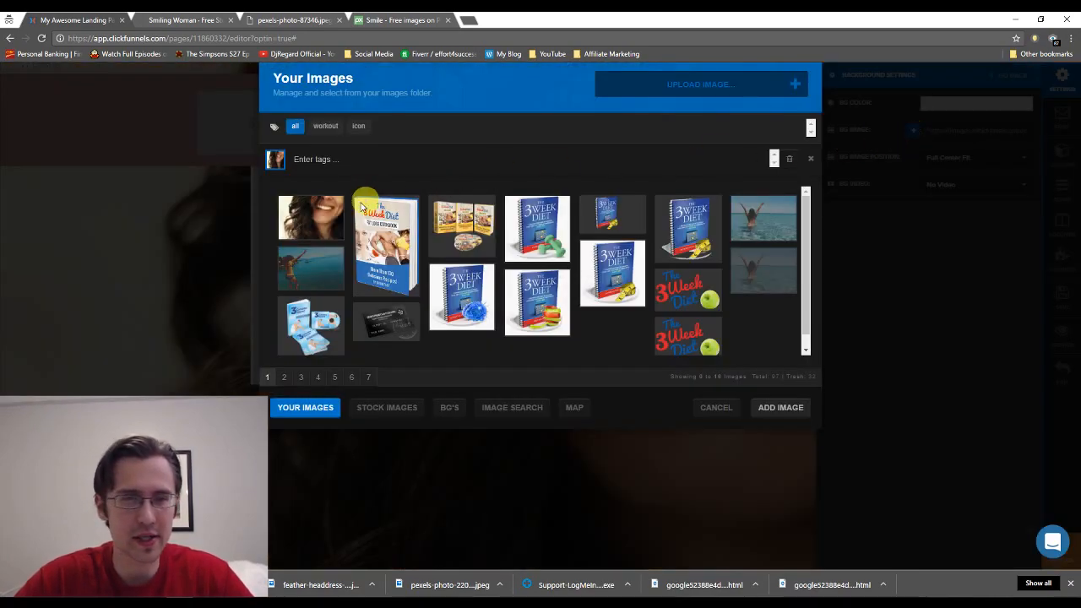
left_click(735, 89)
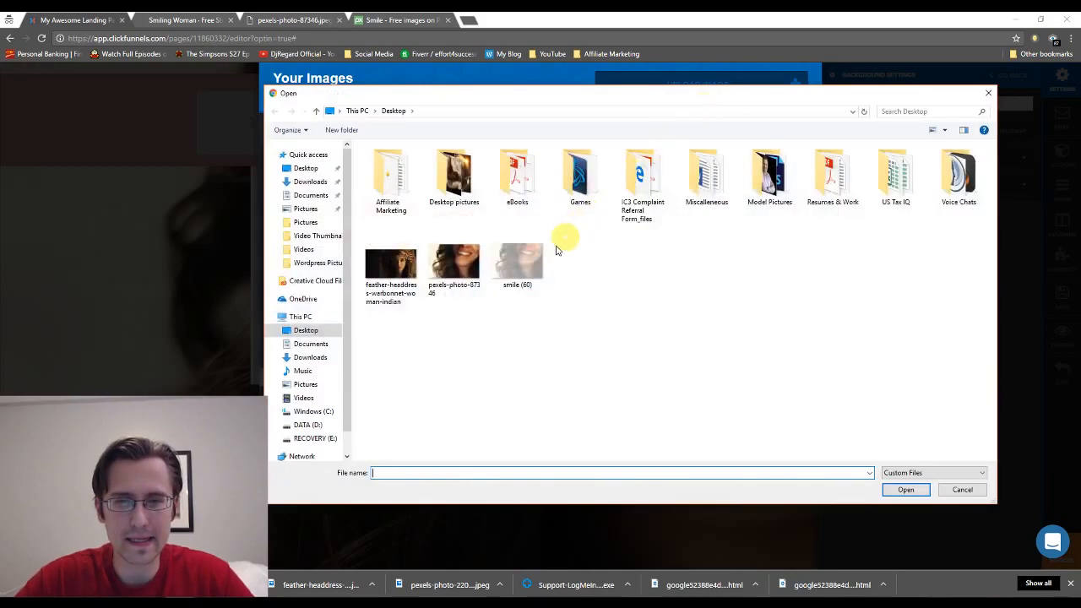
double_click(539, 258)
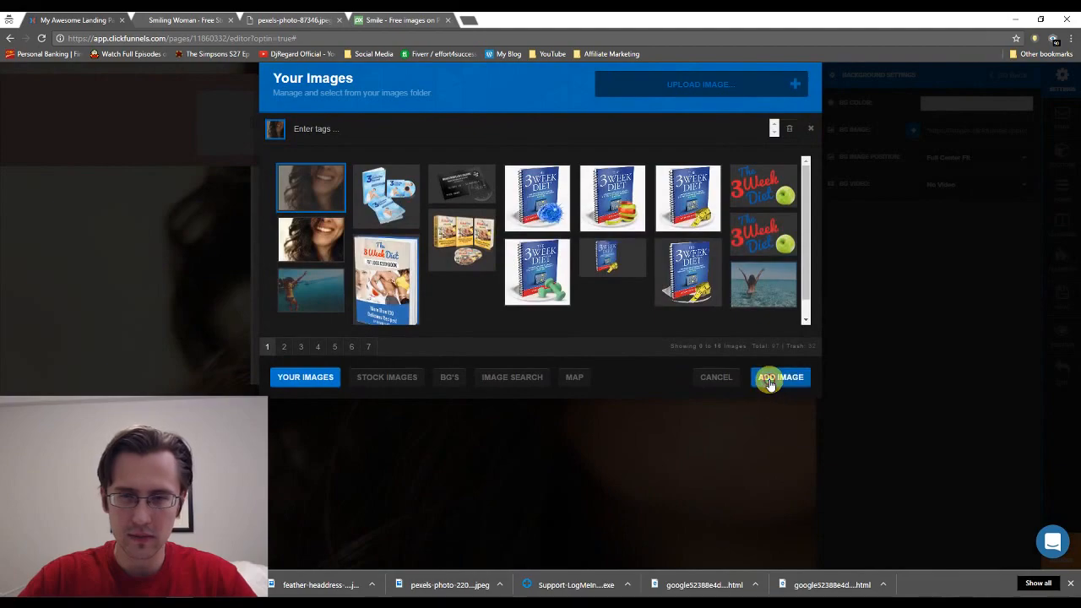
left_click(769, 380)
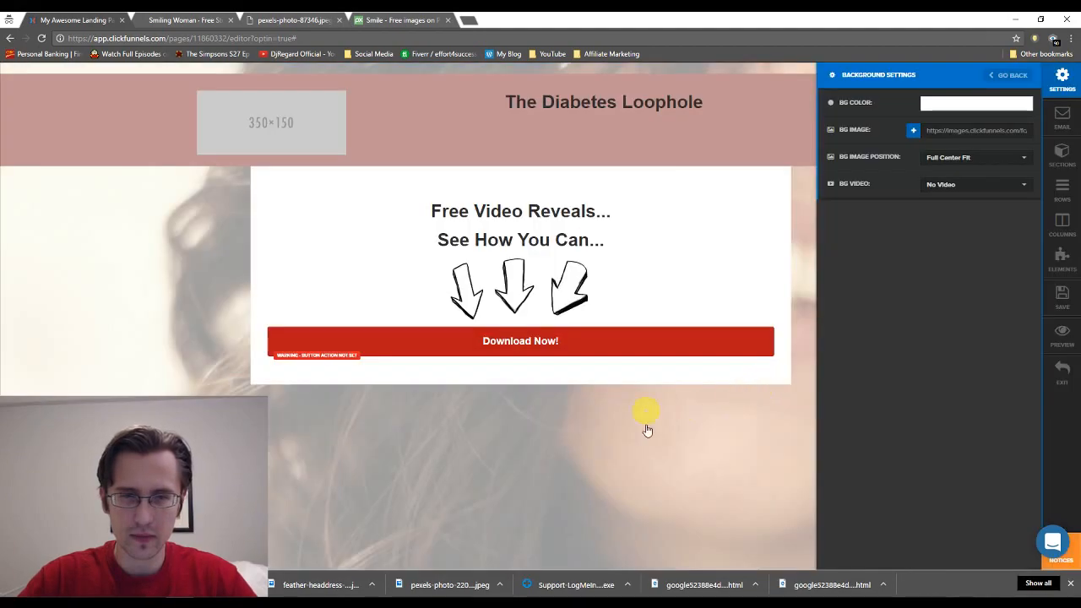
left_click(505, 462)
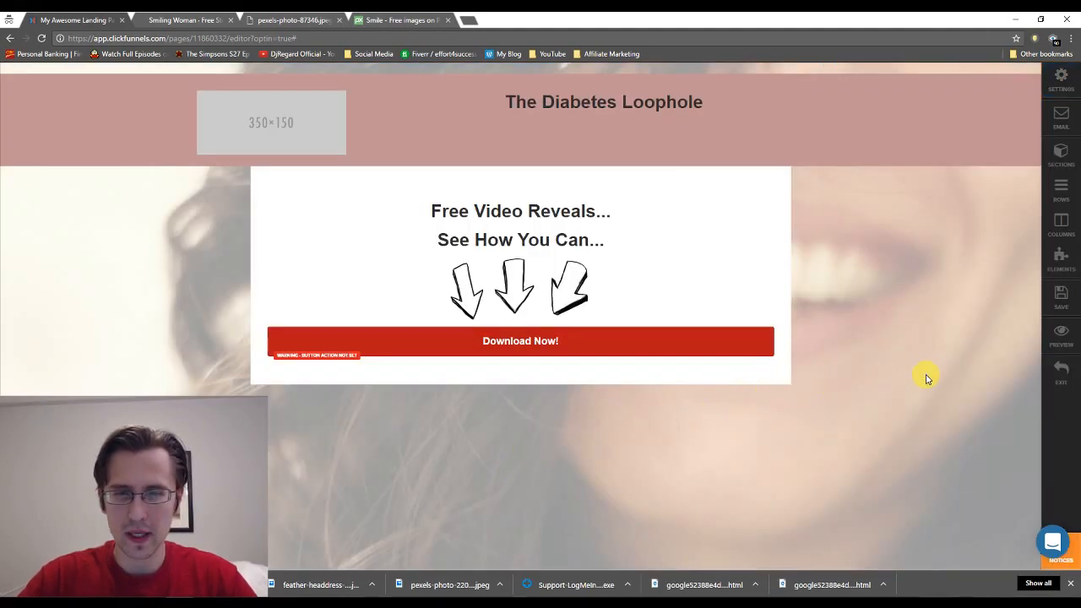
Make the white background of the section with the headlines and download button semi-transparent, with an opacity of 0.32.
mouse_move(697, 174)
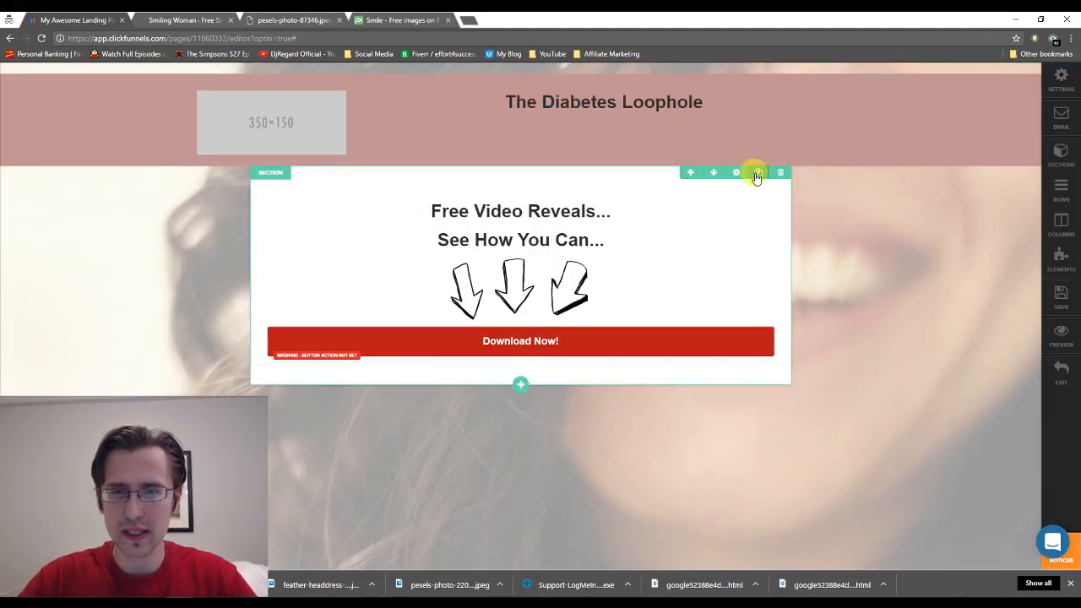
left_click(736, 173)
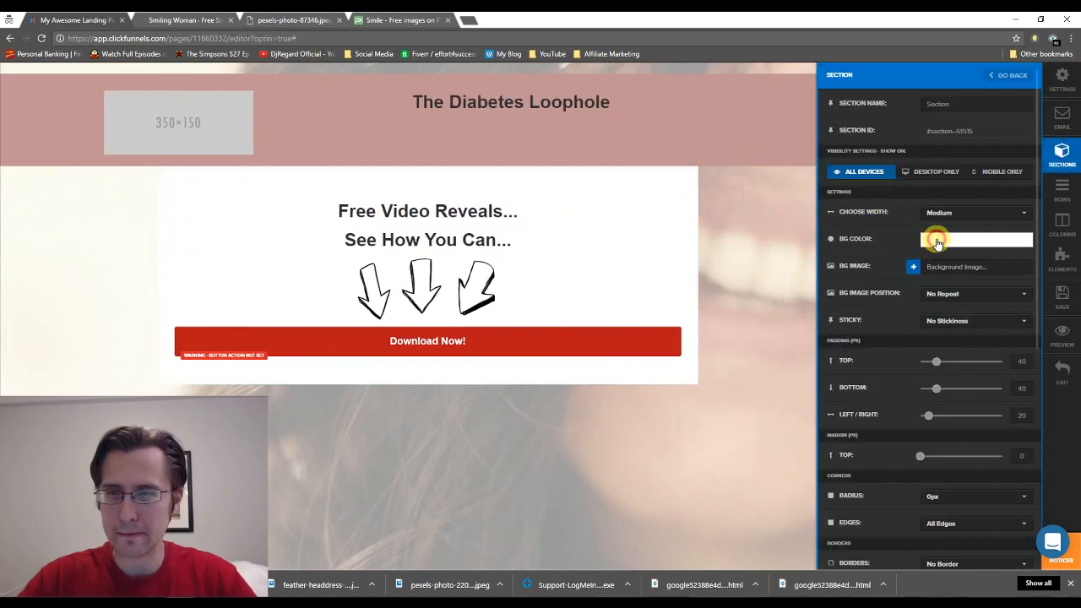
left_click(929, 239)
left_click(941, 353)
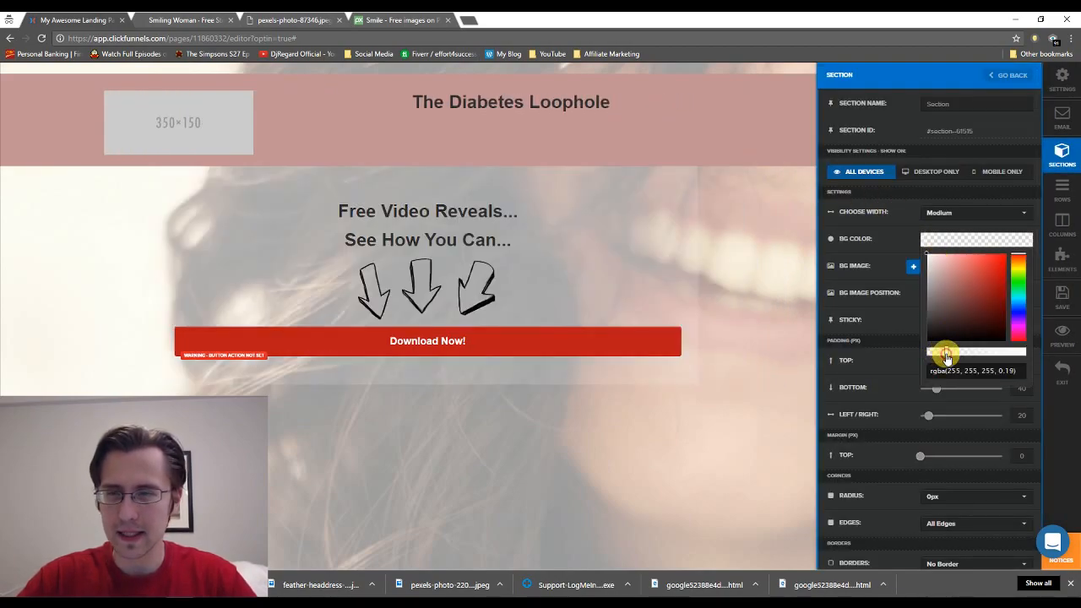
left_click(958, 355)
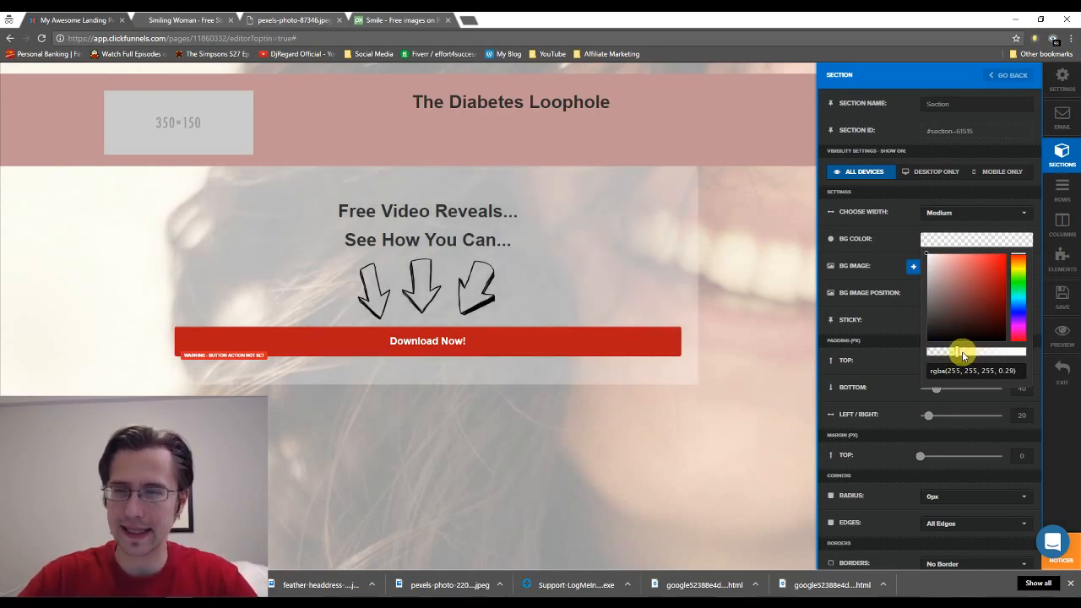
left_click(963, 355)
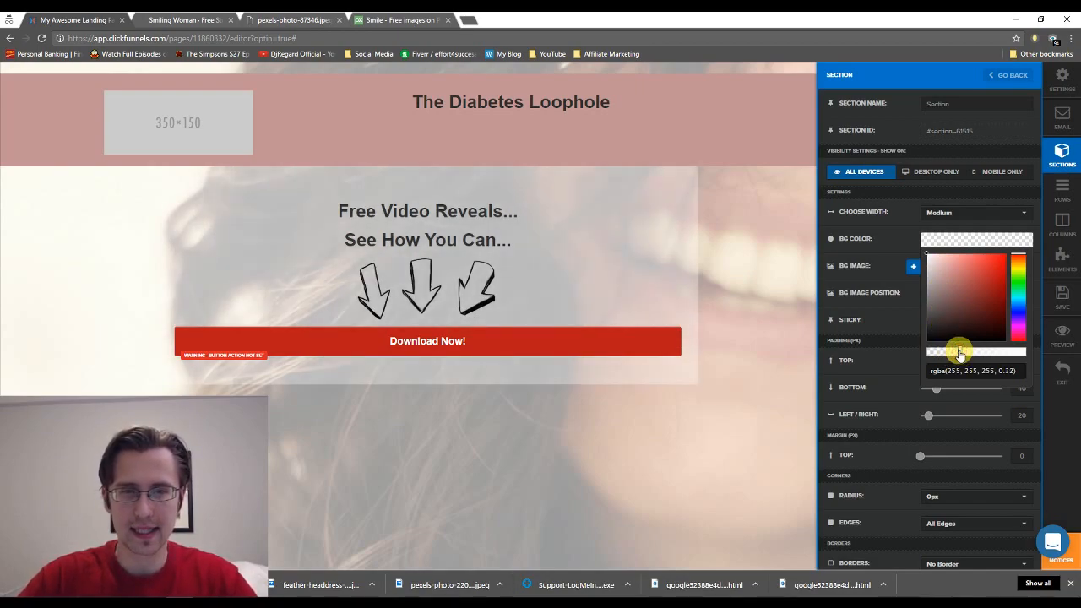
Tint the section's background a muted reddish brown and adjust its opacity to rgba(160, 117, 117, 0.31).
left_click(958, 268)
left_click(963, 274)
mouse_move(957, 287)
left_mouse_down()
mouse_move(969, 263)
mouse_move(942, 307)
mouse_move(947, 286)
left_mouse_up()
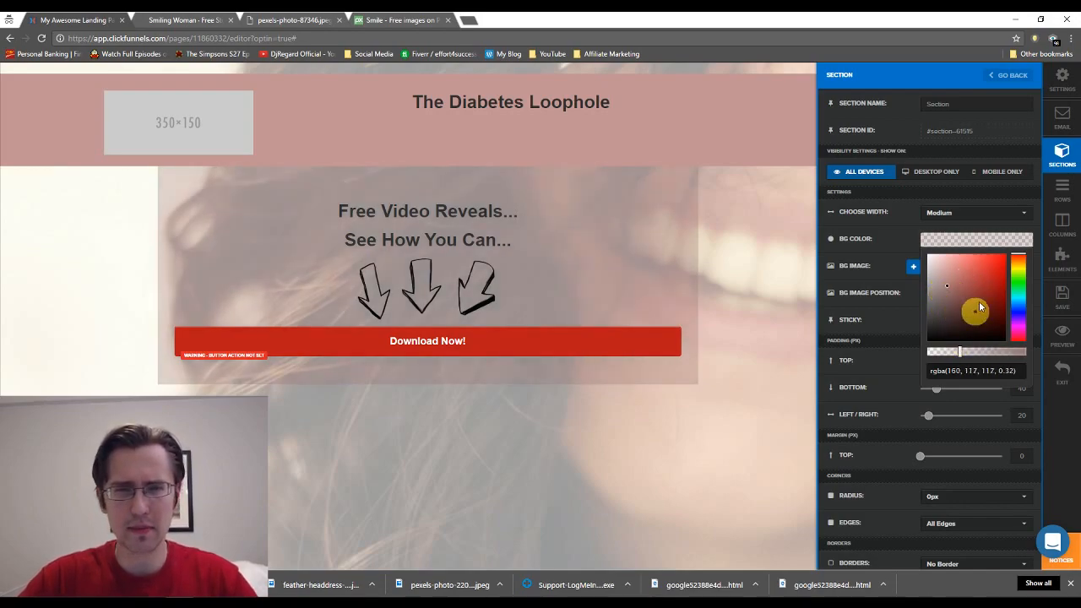
left_click_drag(964, 354, 932, 353)
right_click(933, 353)
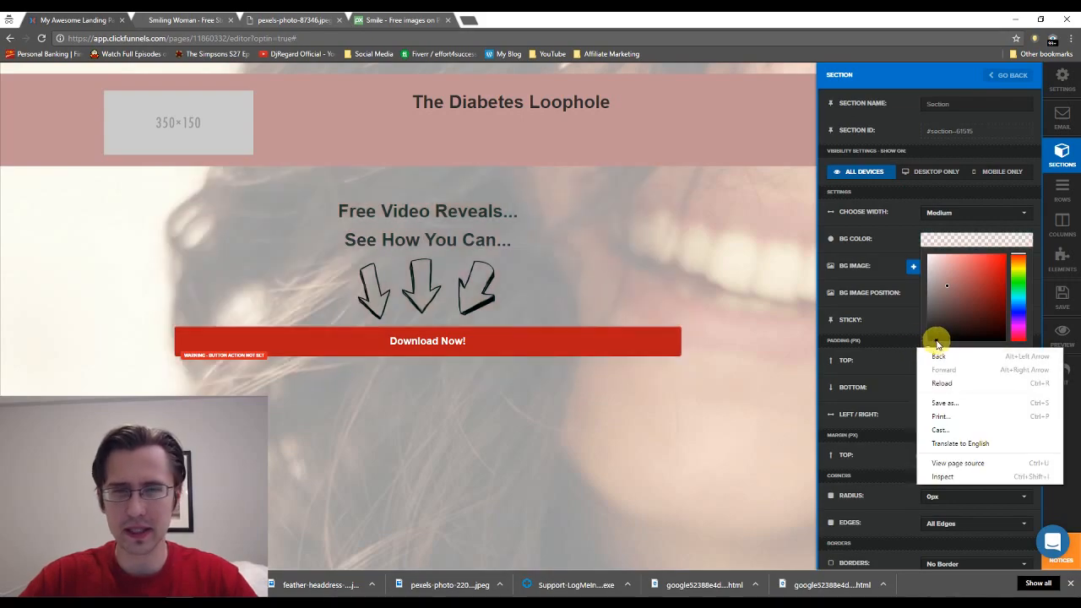
left_click(938, 347)
left_click_drag(936, 353, 950, 355)
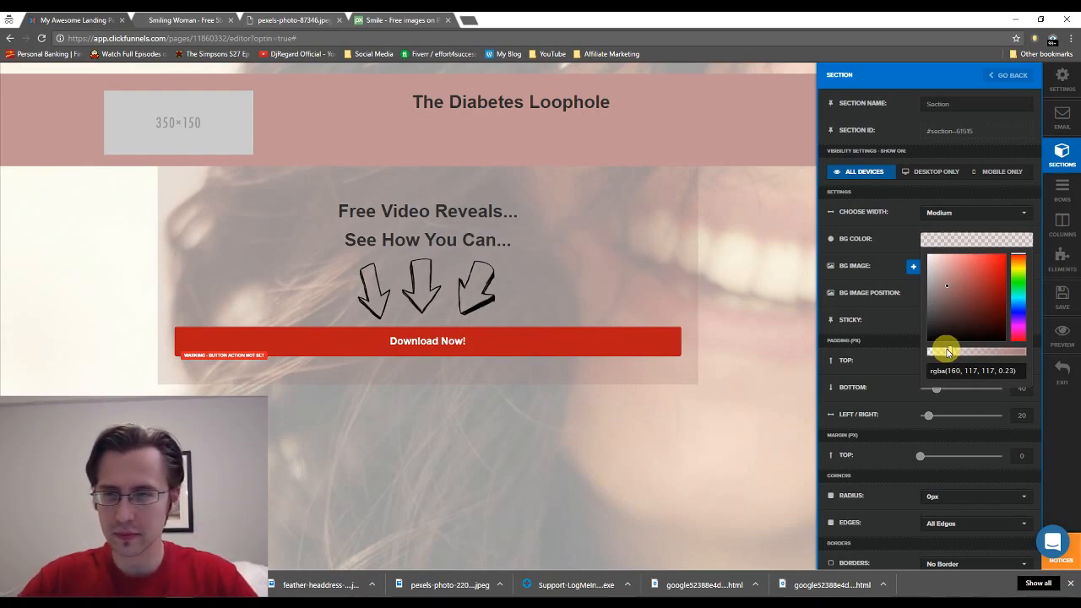
left_click(957, 353)
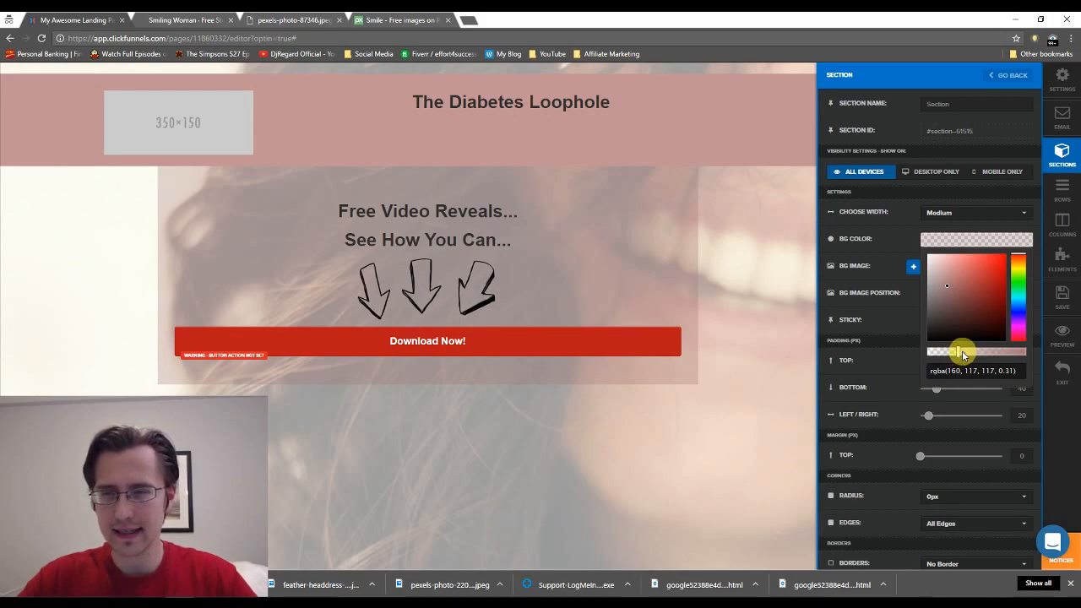
left_click(899, 310)
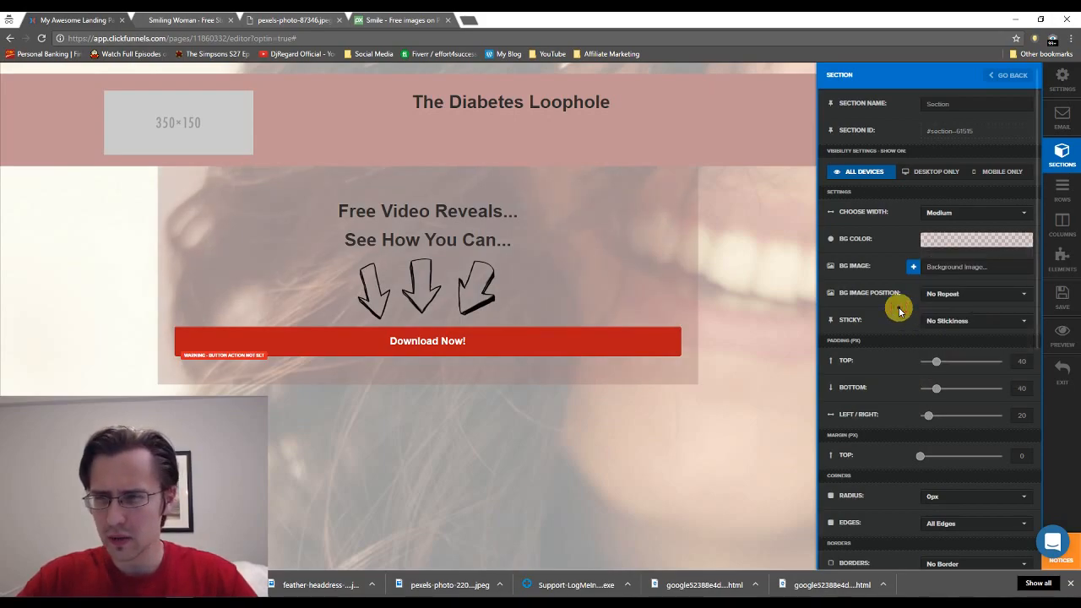
Set the section's top margin to 20 px, raise it slightly further, and close the section settings.
left_click(1011, 461)
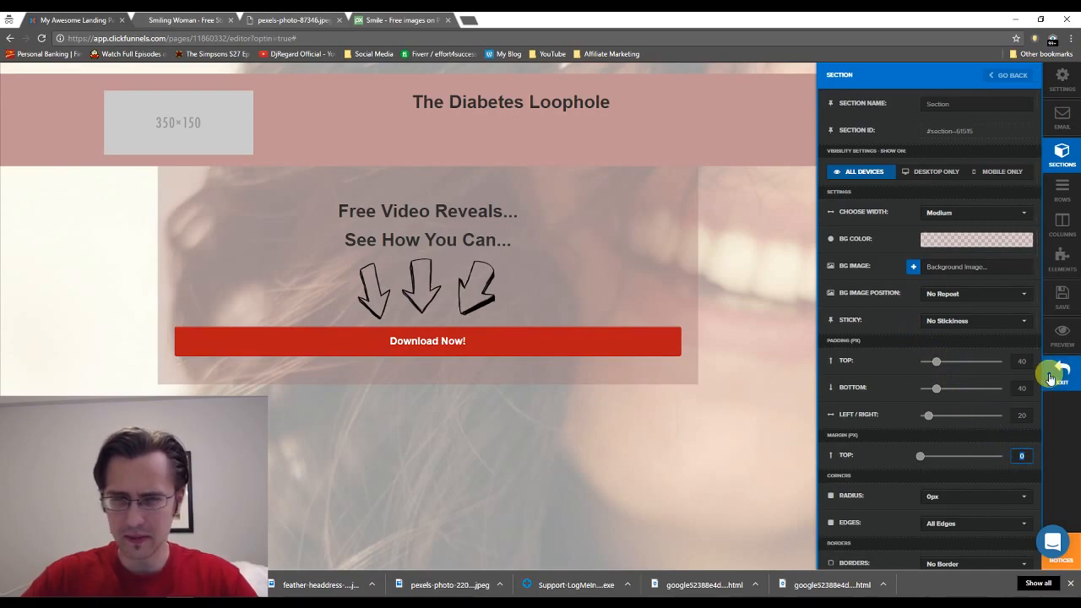
type("20")
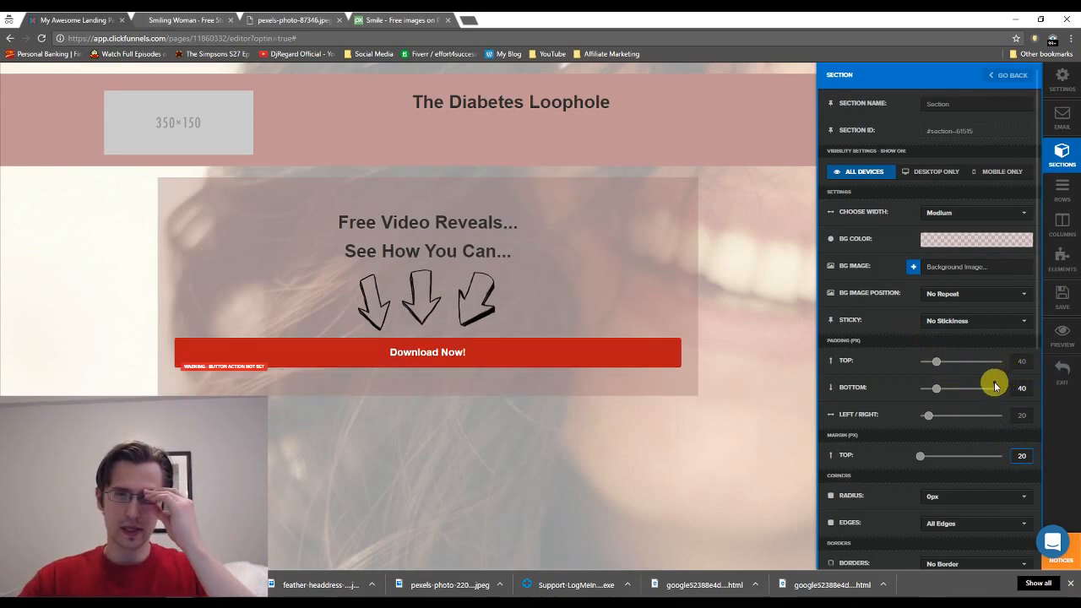
left_click(1022, 457)
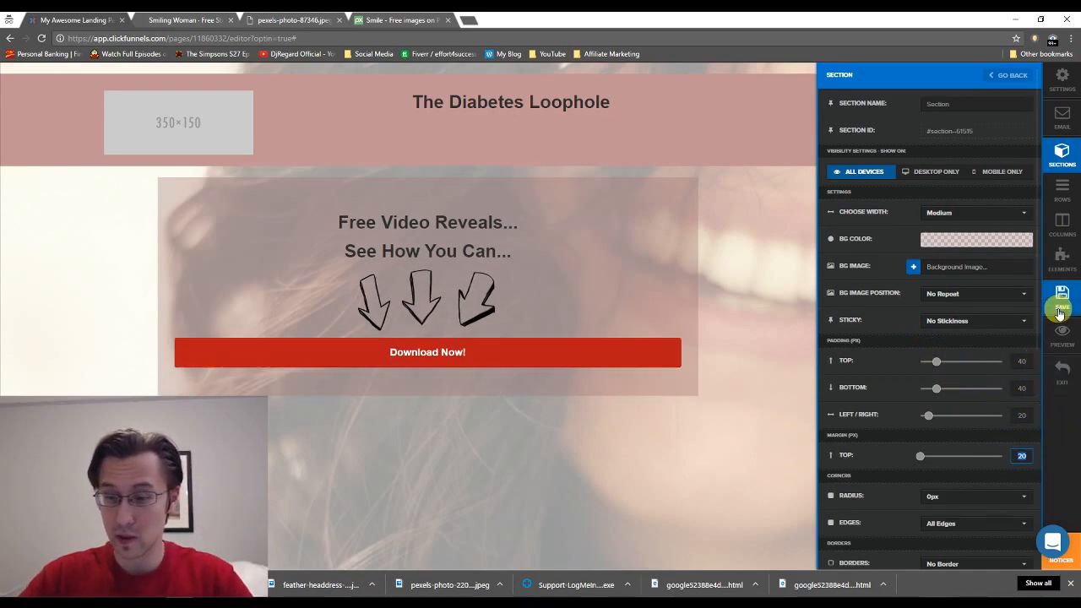
left_click(732, 230)
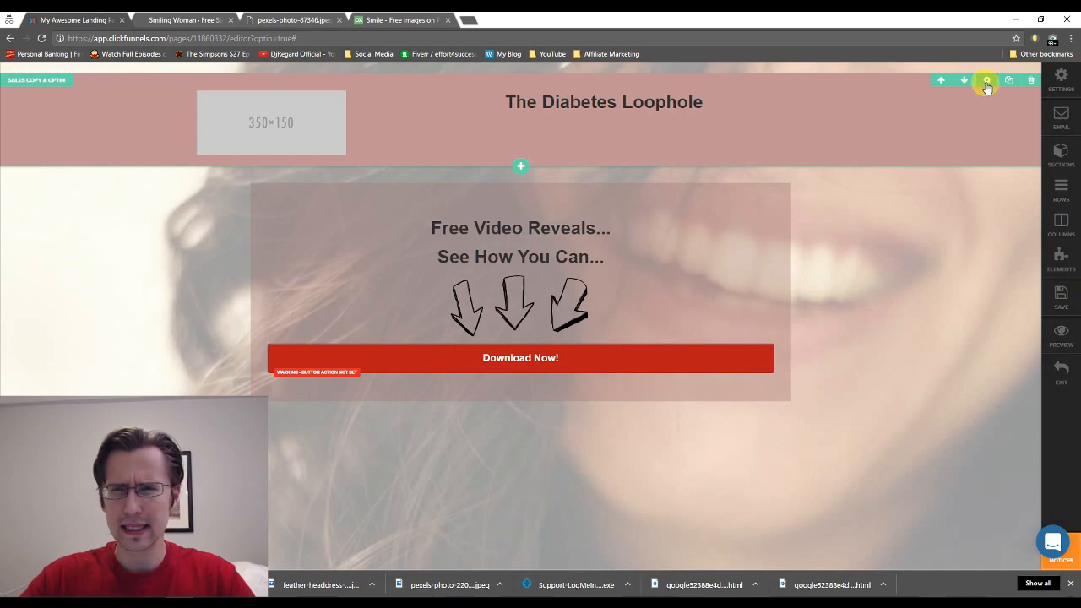
Copy the headline section's background colour rgba(160, 117, 117, 0.36) and apply it to the header section with The Diabetes Loophole title.
left_click(987, 81)
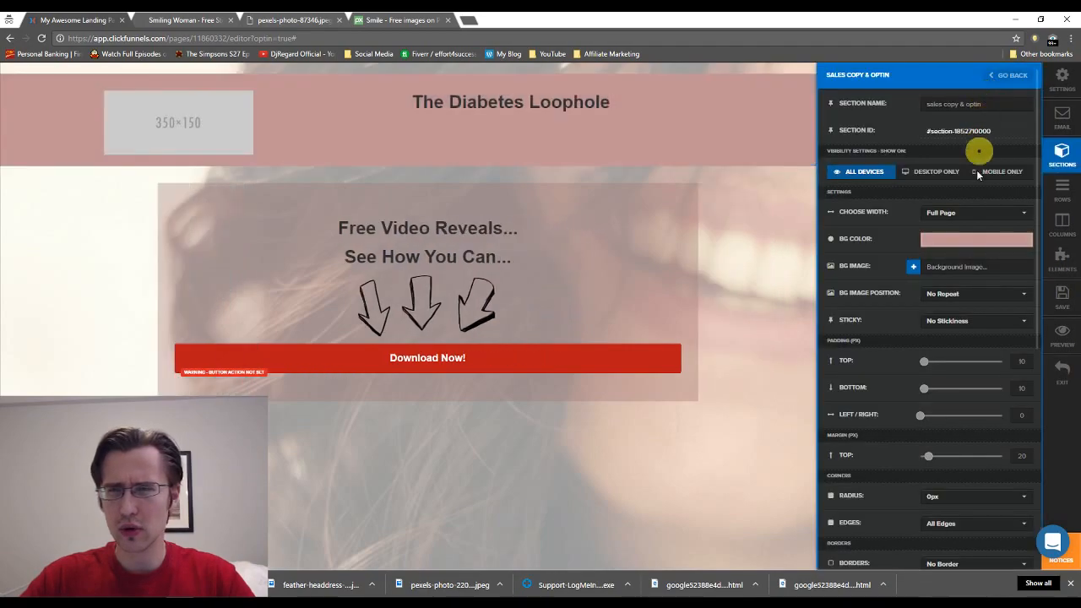
left_click(777, 247)
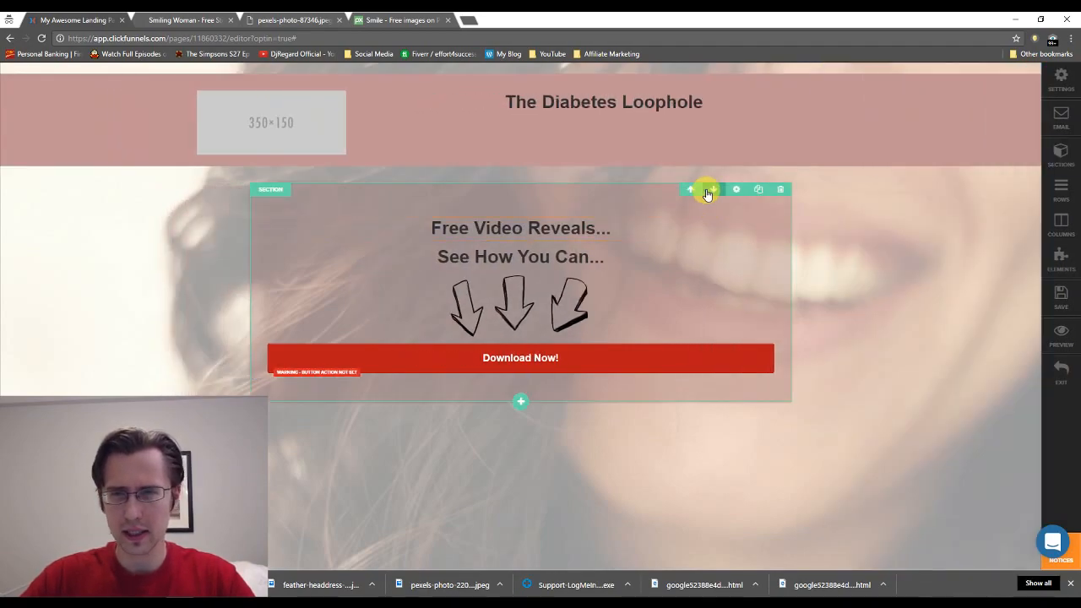
left_click(735, 192)
left_click(965, 239)
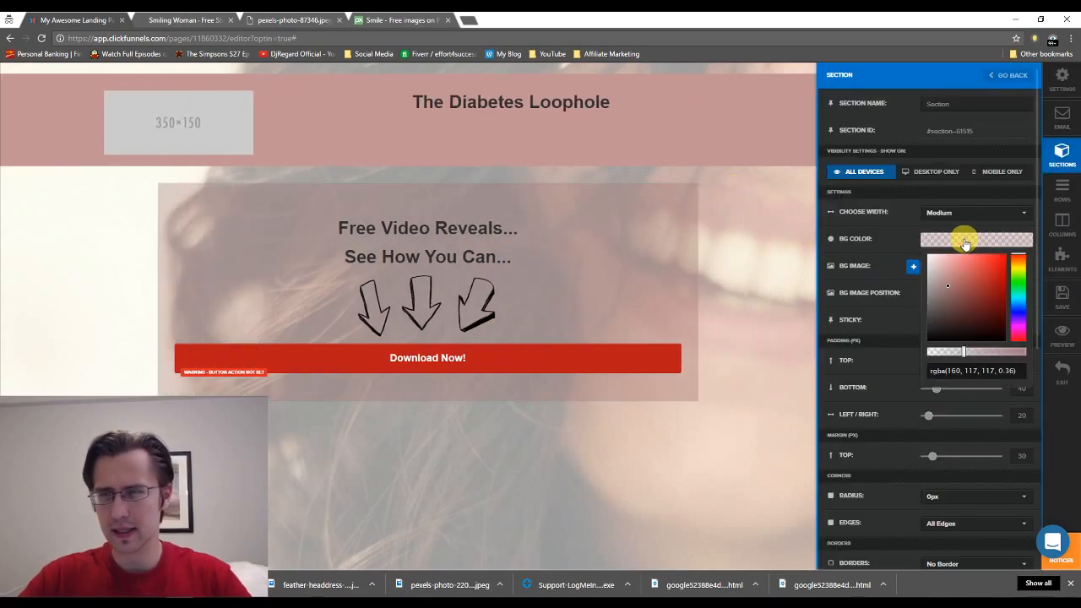
triple_click(960, 376)
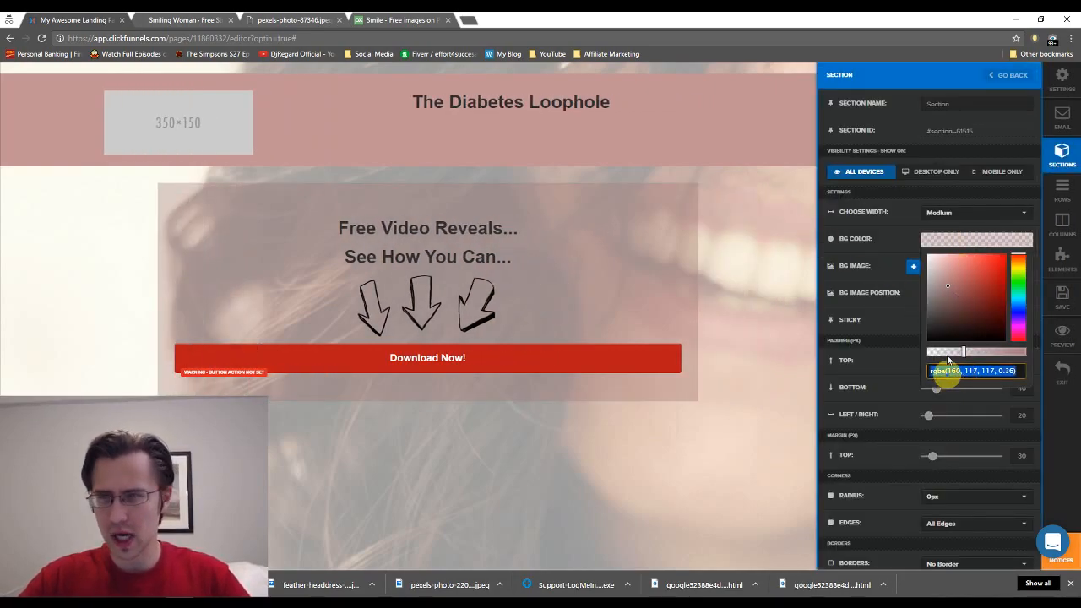
left_click(688, 215)
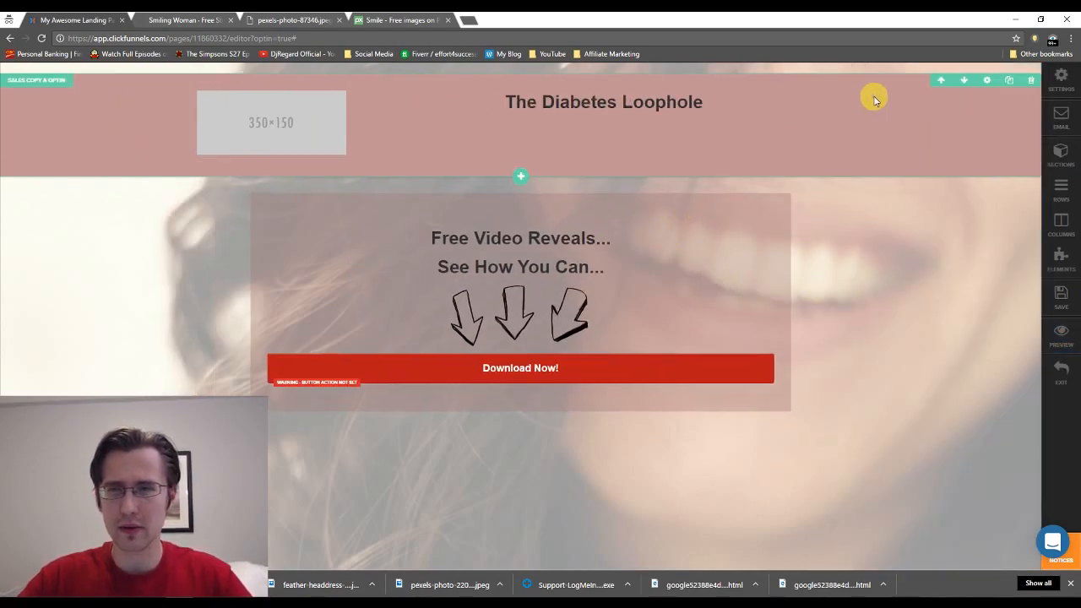
left_click(985, 84)
left_click(941, 240)
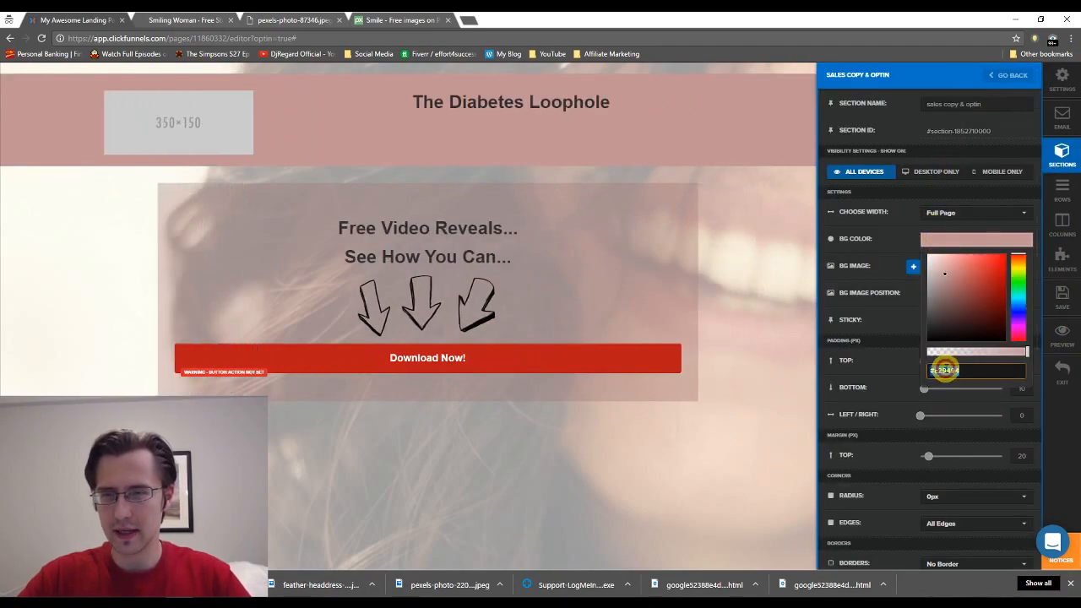
left_click(694, 223)
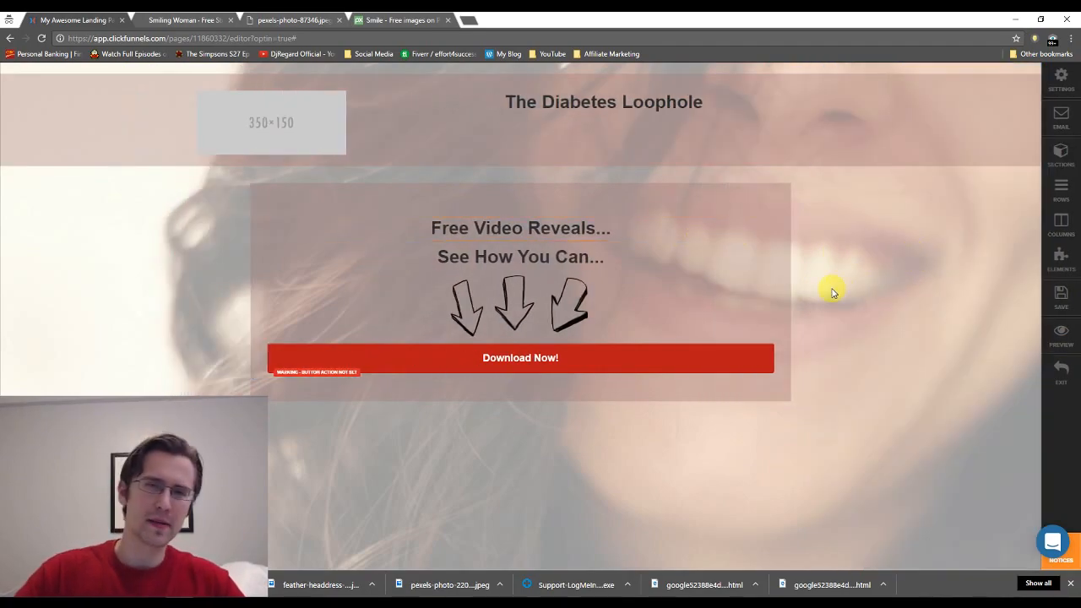
Change the header section's background to a muted semi-transparent green, rgba(135, 184, 132, 0.44), and close its settings.
mouse_move(941, 87)
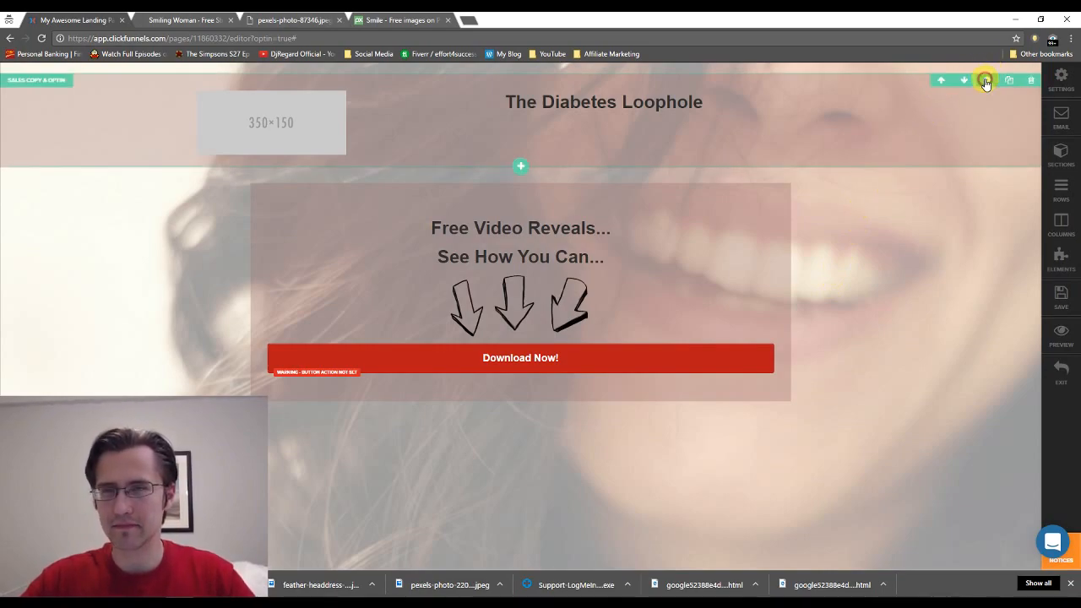
left_click(985, 84)
left_click(958, 239)
left_click_drag(944, 354, 970, 355)
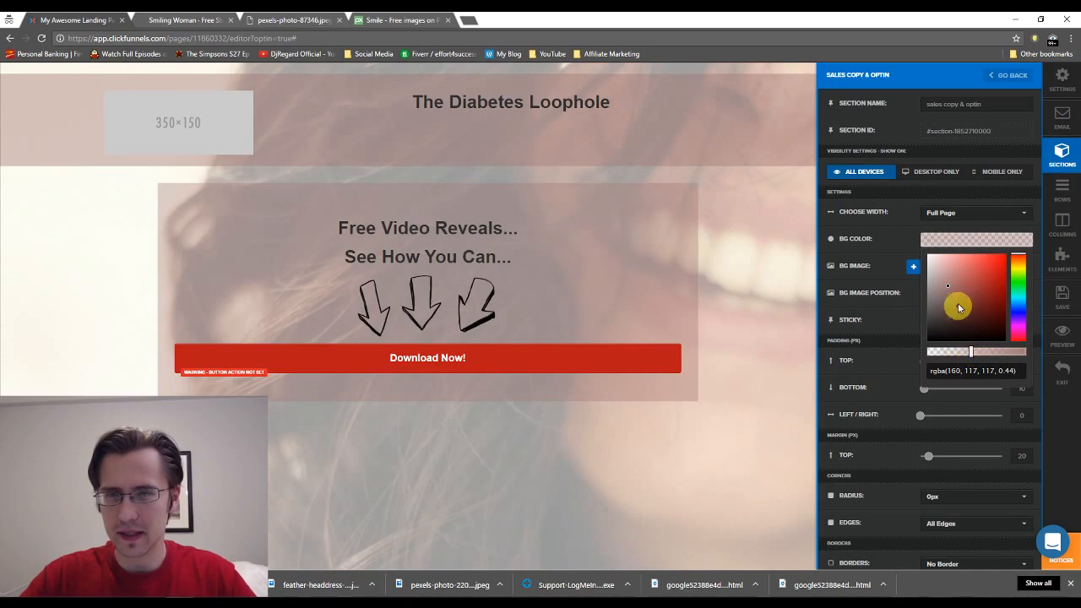
left_click_drag(958, 304, 952, 270)
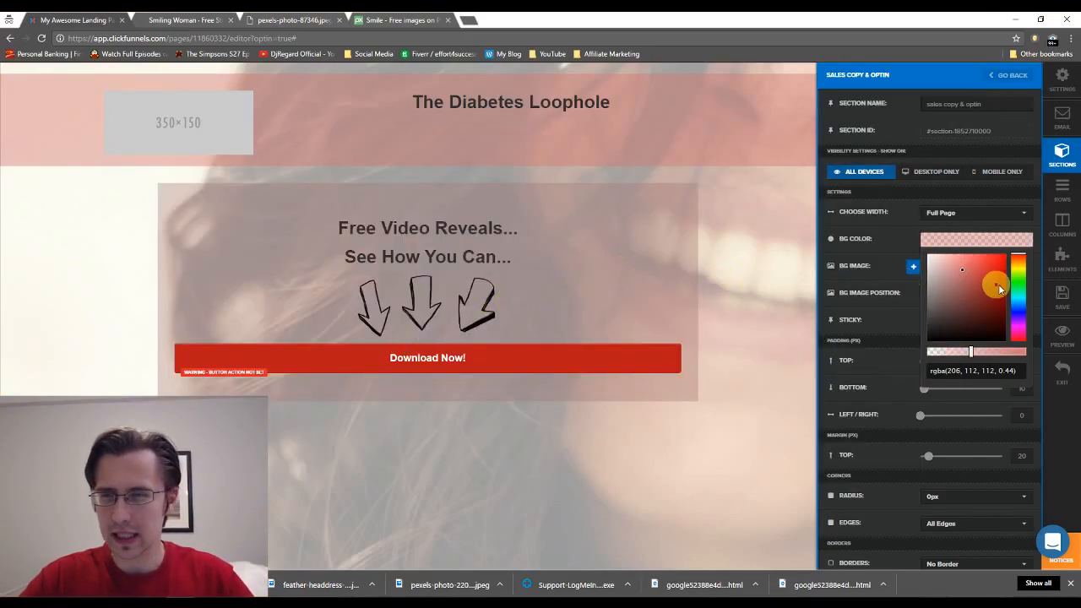
left_click(1020, 287)
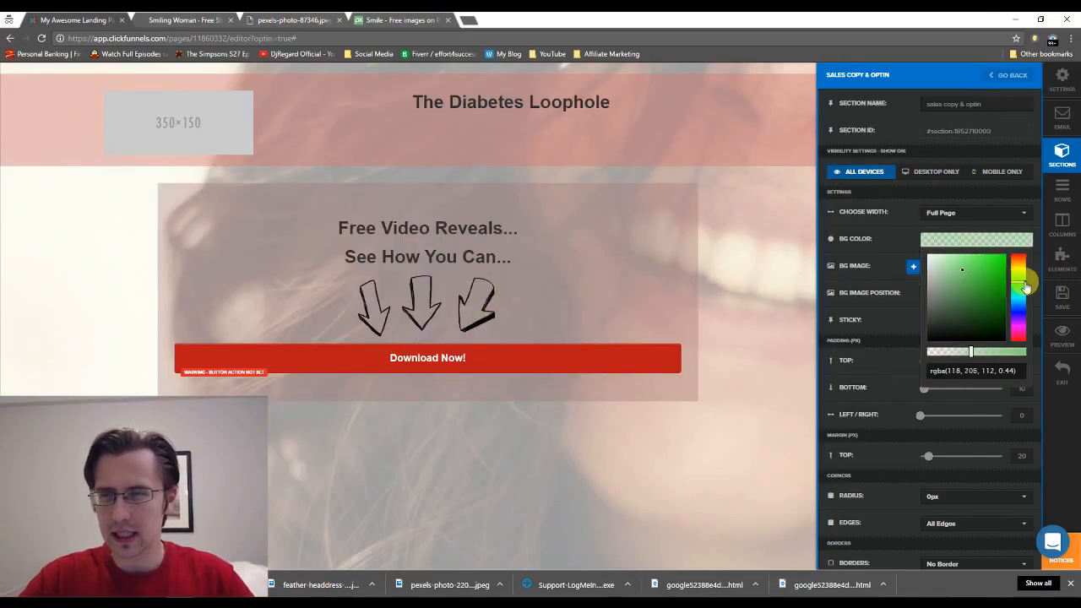
left_click(951, 279)
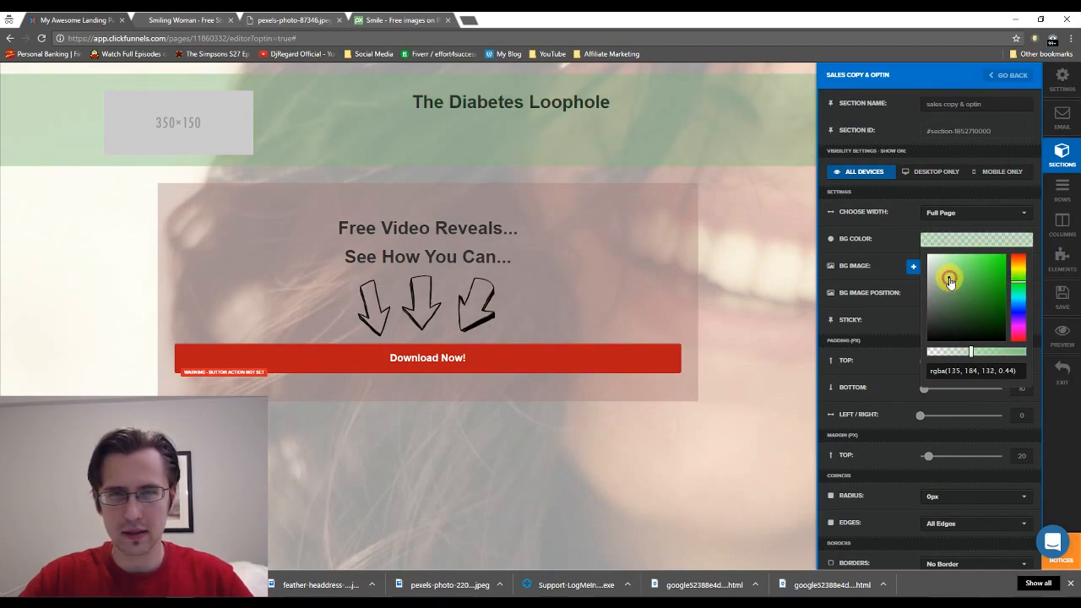
left_click(734, 261)
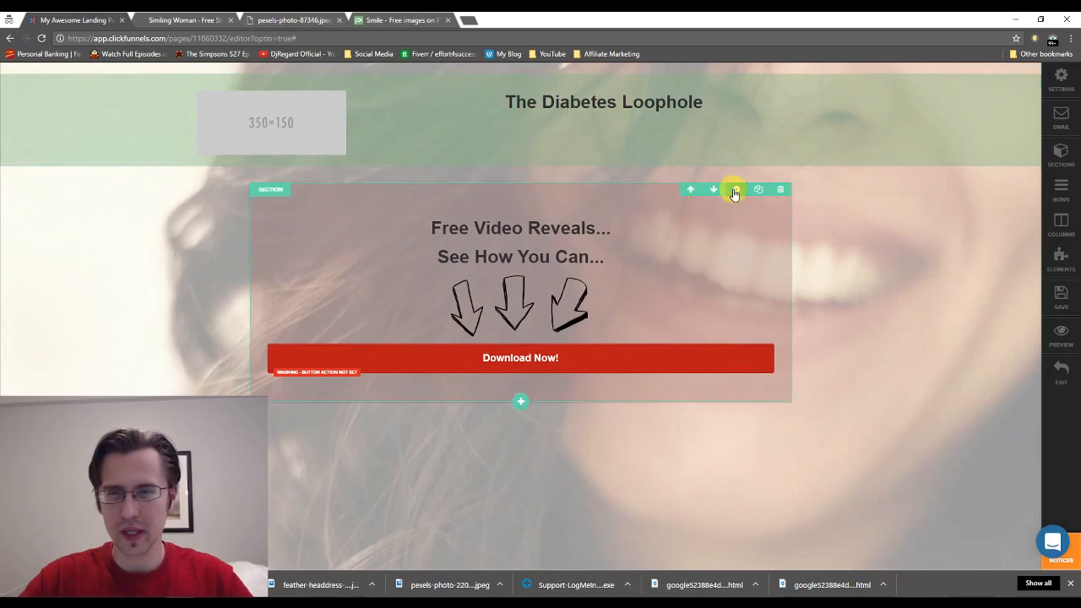
Change the headline section's background to a light green, rgb 151, 197, 151, and lower its opacity to about 0.27.
left_click(735, 190)
left_click(916, 268)
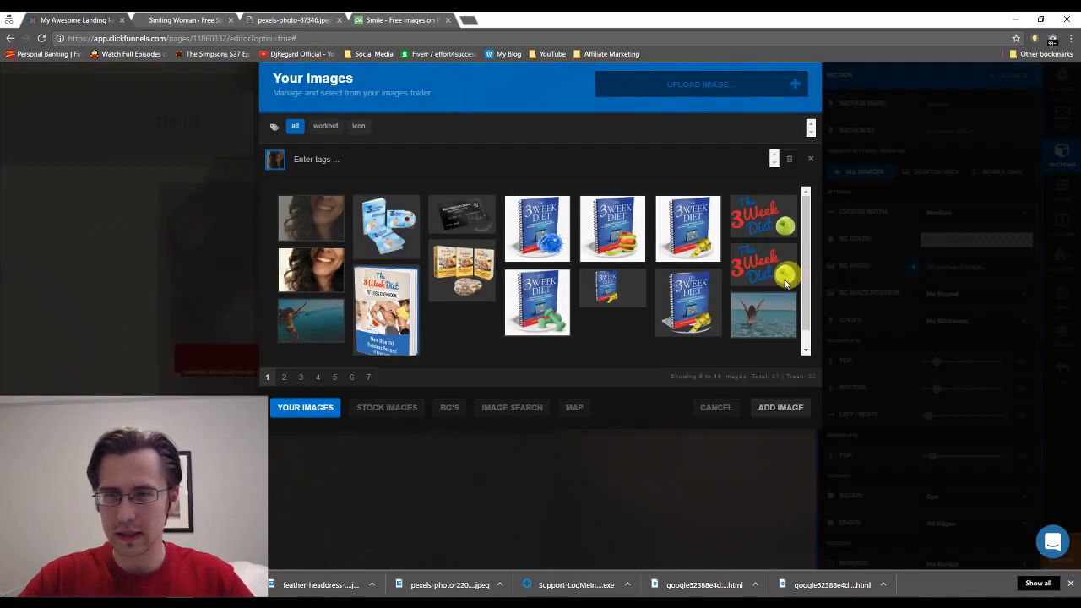
left_click(715, 407)
left_click(985, 239)
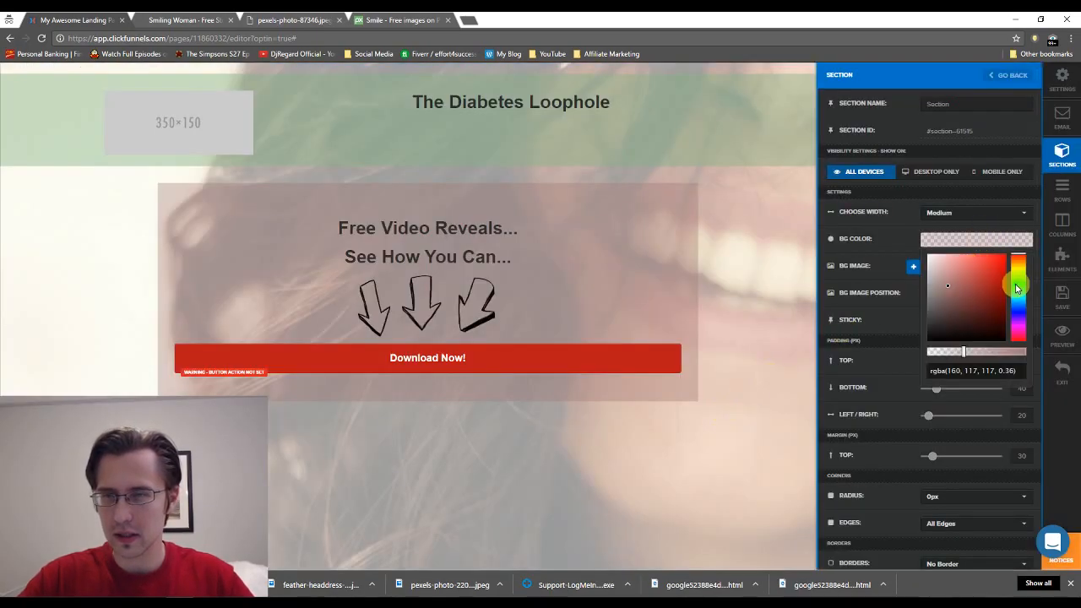
left_click(1019, 283)
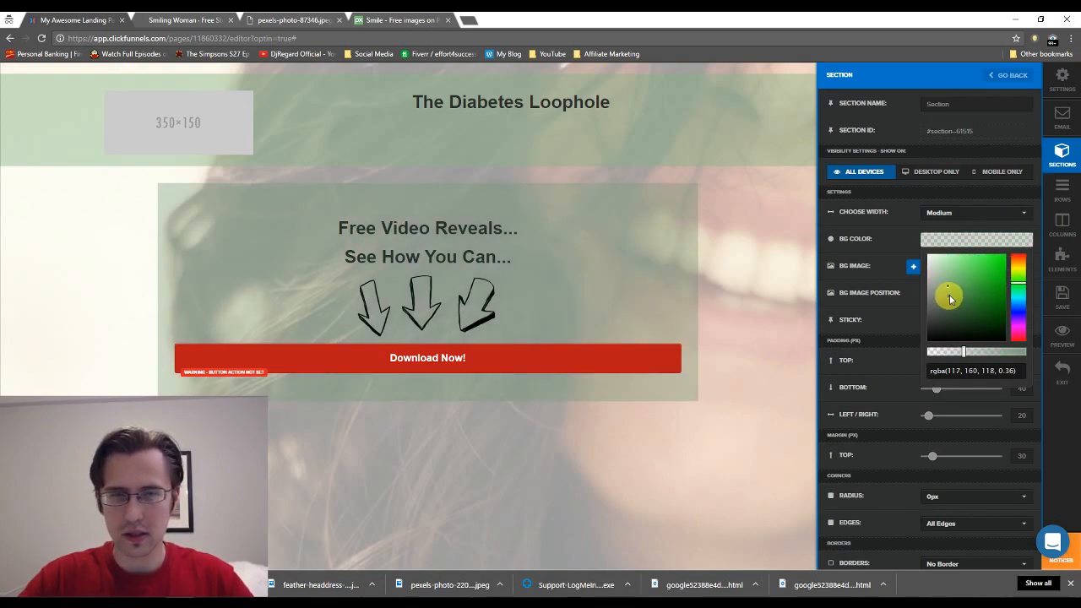
left_click_drag(951, 298, 945, 272)
left_click(957, 353)
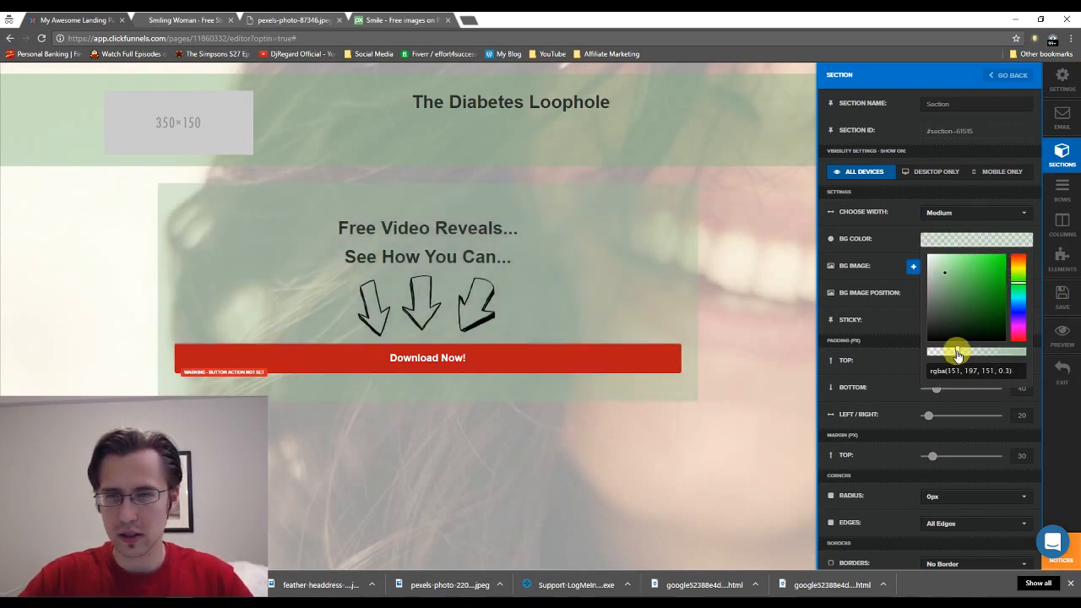
left_click_drag(957, 354, 946, 358)
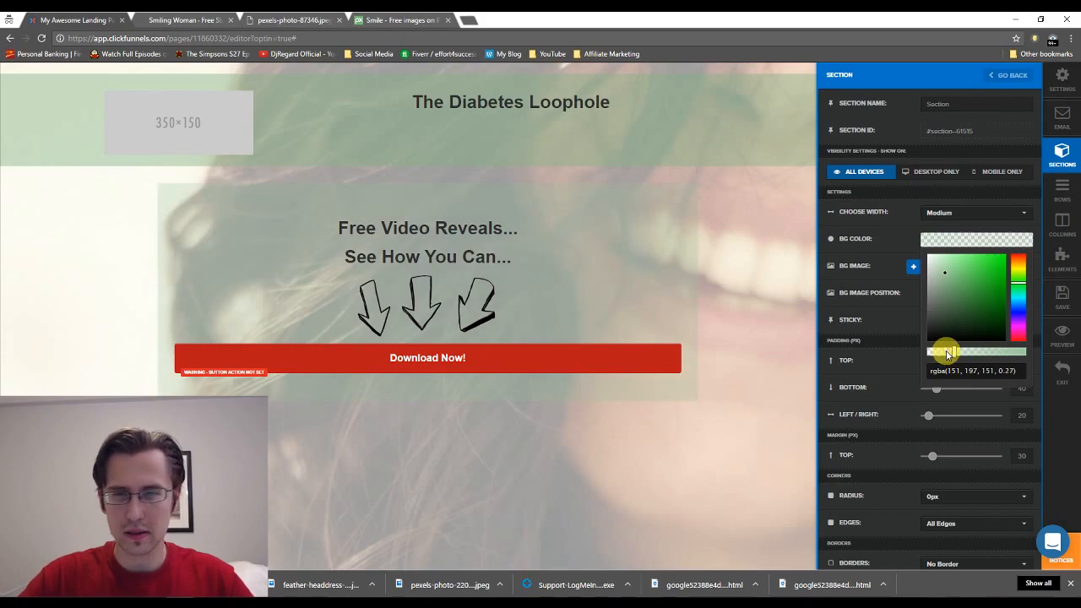
left_click(691, 237)
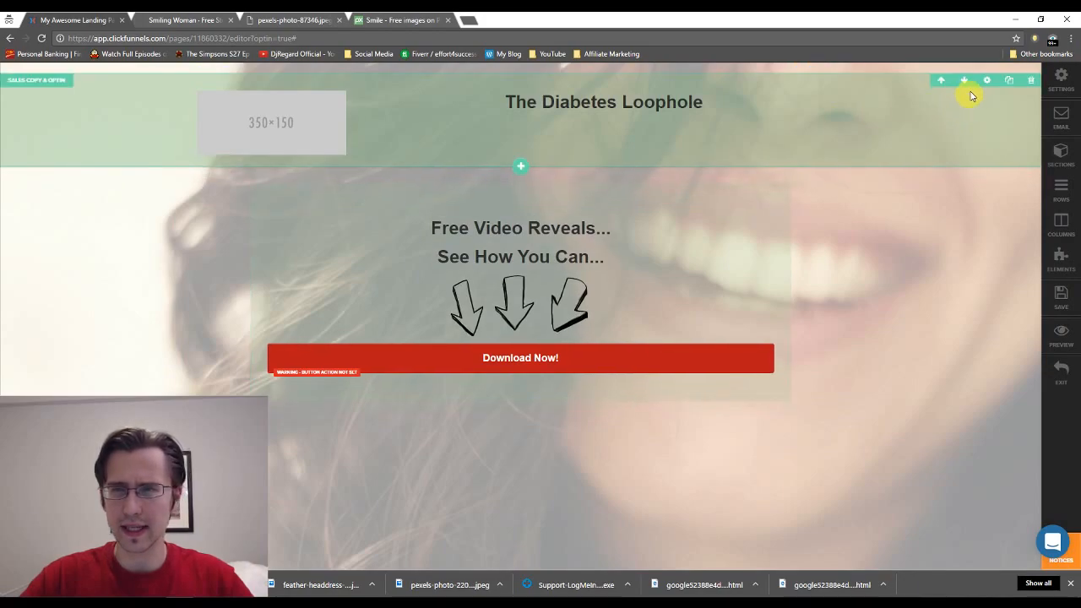
left_click(986, 79)
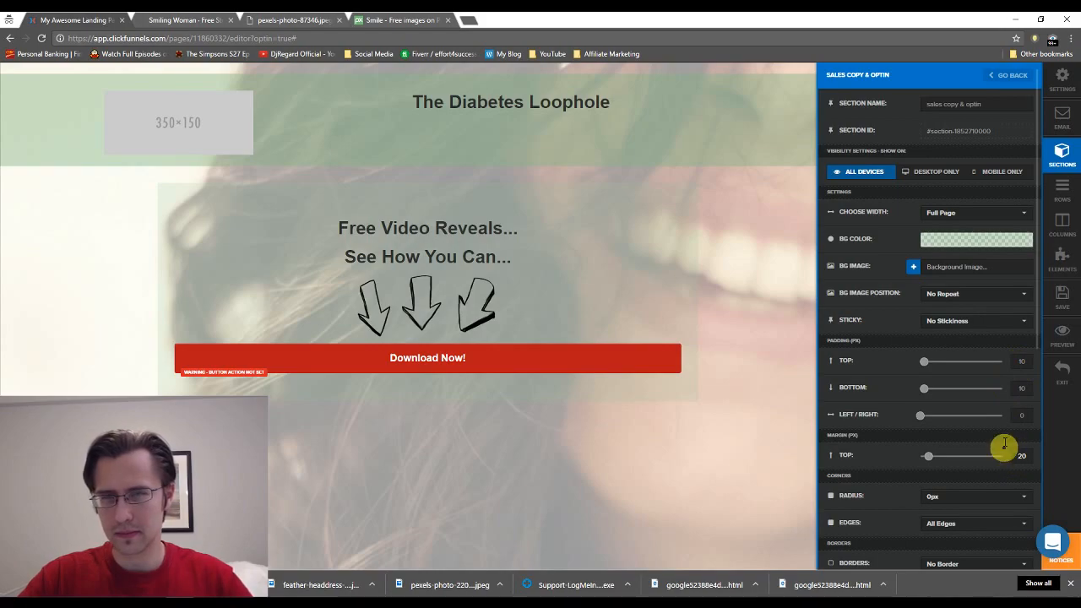
left_click(719, 203)
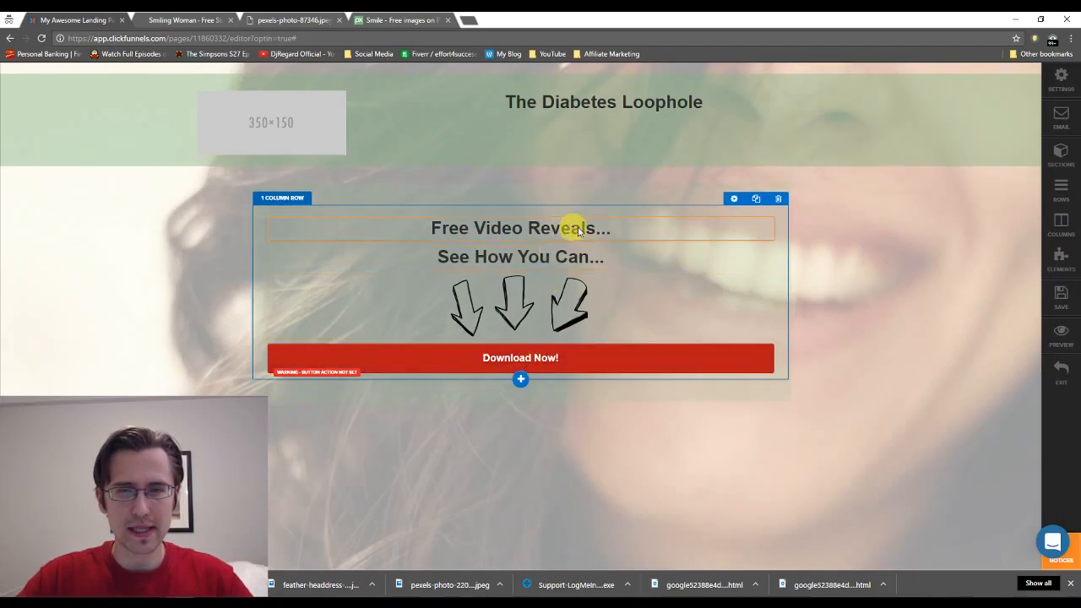
Reword the first headline to "Free Video Reveals How Over 19,000 People".
left_click(612, 226)
left_click(642, 229)
key("BackSpace")
key("BackSpace")
key("BackSpace")
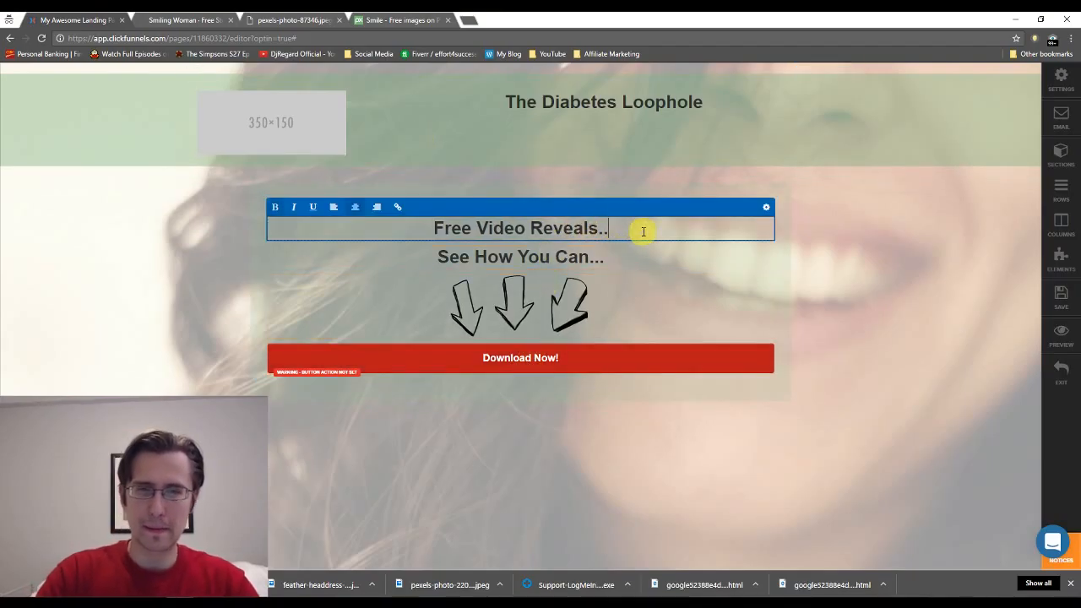
type("How")
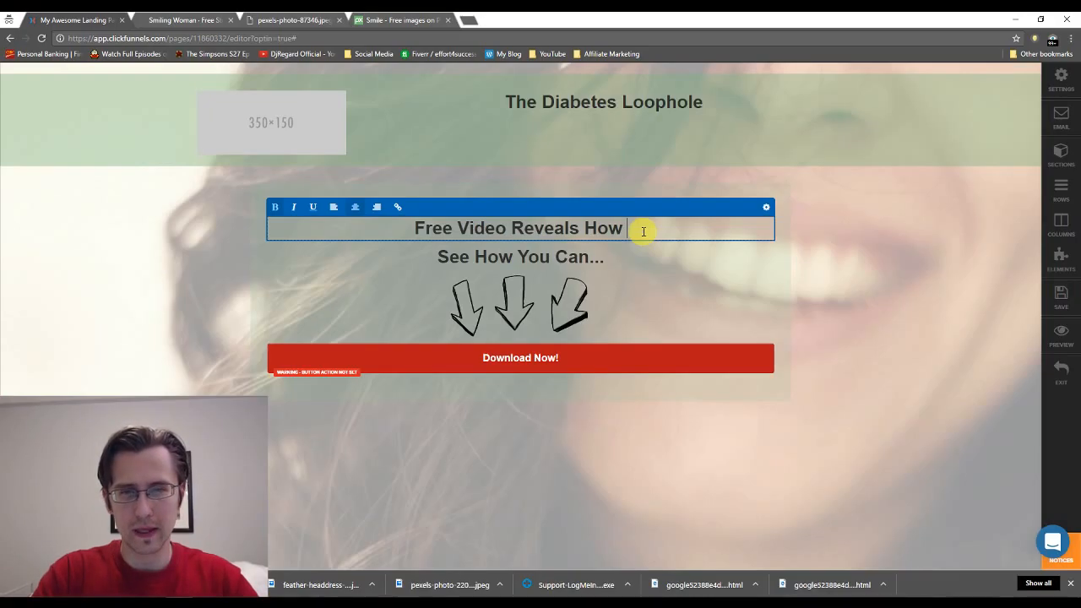
type("Over 19,000 People")
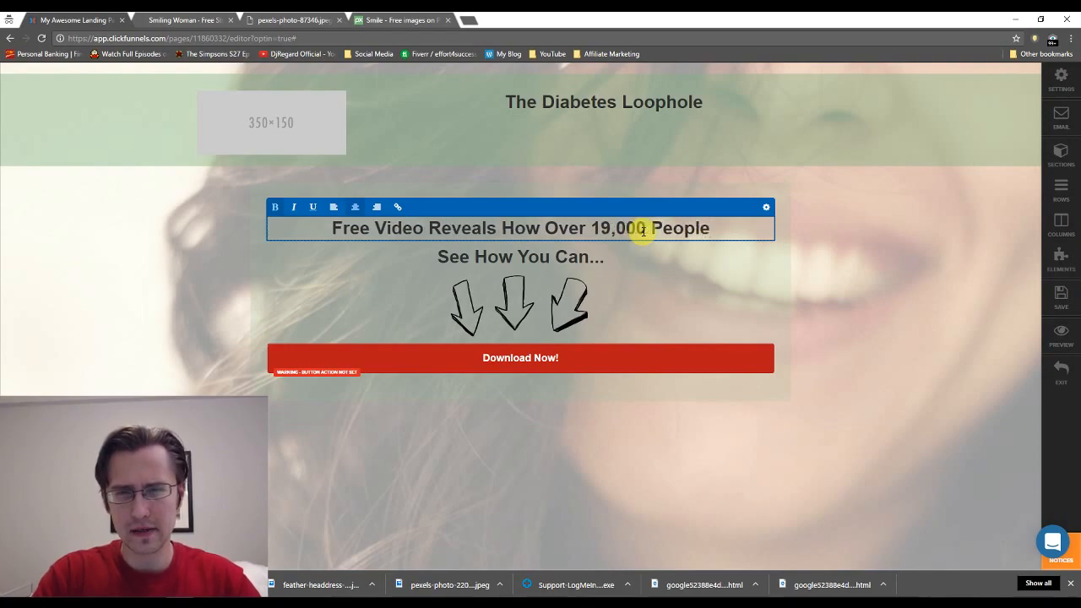
Replace "19,000 People" in the first headline with "20,000".
key("BackSpace")
key("BackSpace")
key("BackSpace")
key("BackSpace")
key("BackSpace")
key("BackSpace")
key("BackSpace")
key("BackSpace")
key("BackSpace")
key("BackSpace")
key("BackSpace")
key("BackSpace")
key("BackSpace")
key("BackSpace")
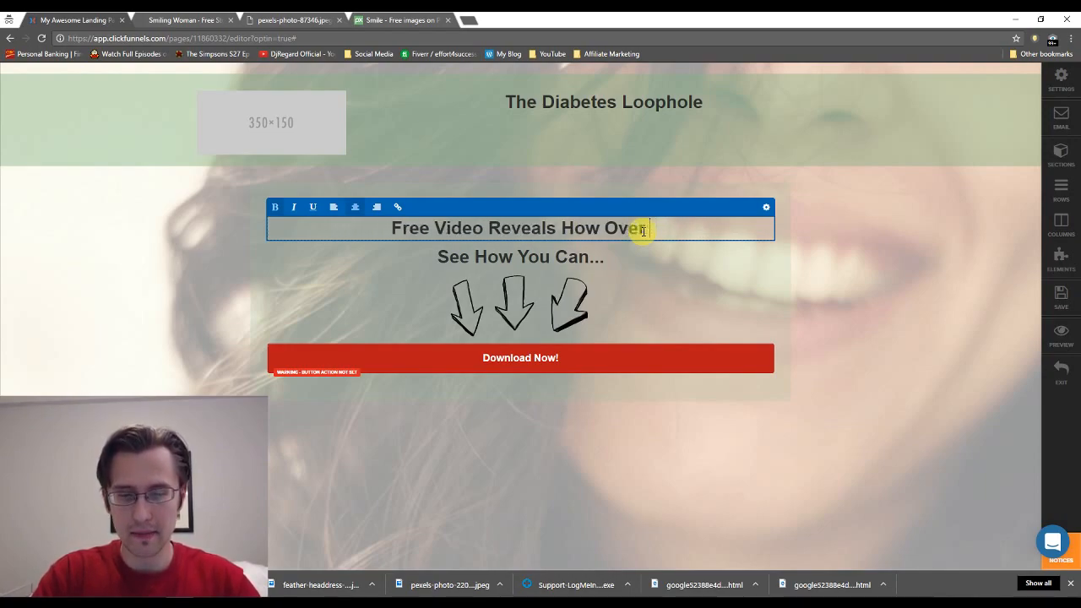
type("20,000 ")
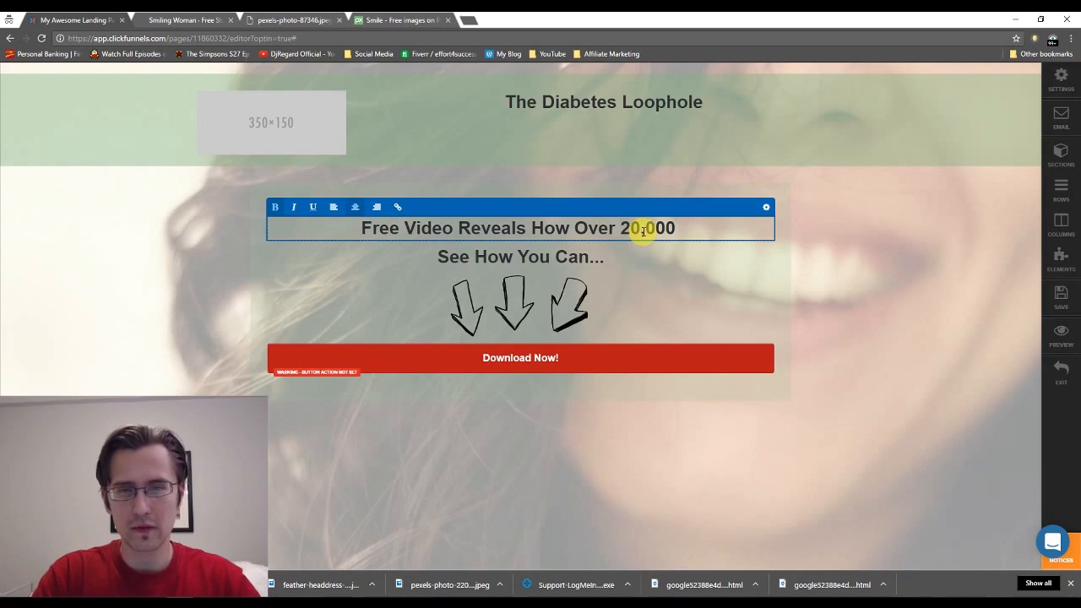
Complete the first headline with "Were Able to Reverse Their Diabetes" and finish editing the text.
type("Were Able t")
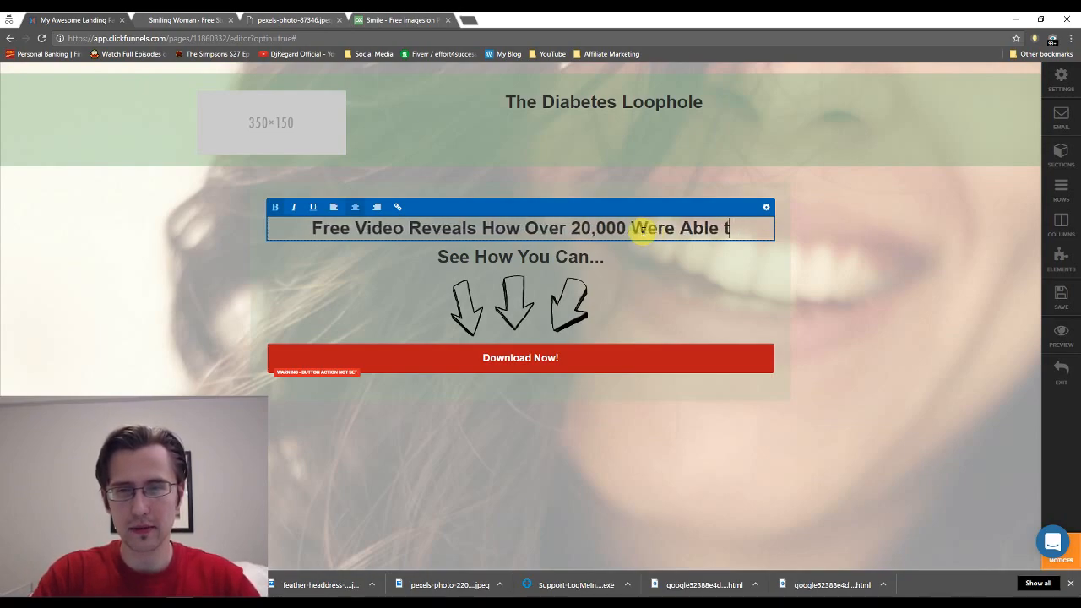
type("o")
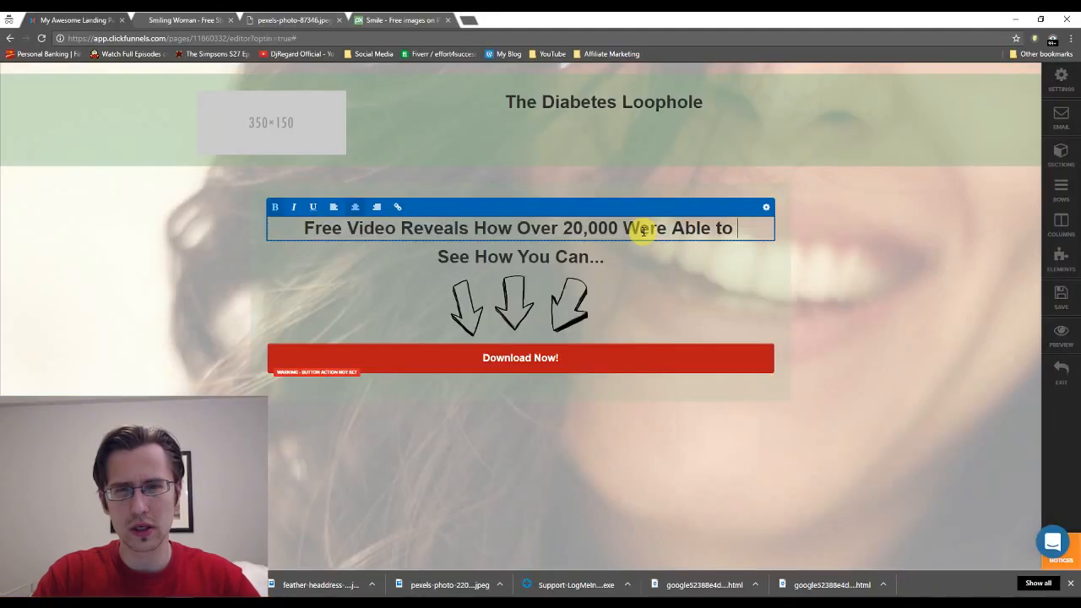
type("Re")
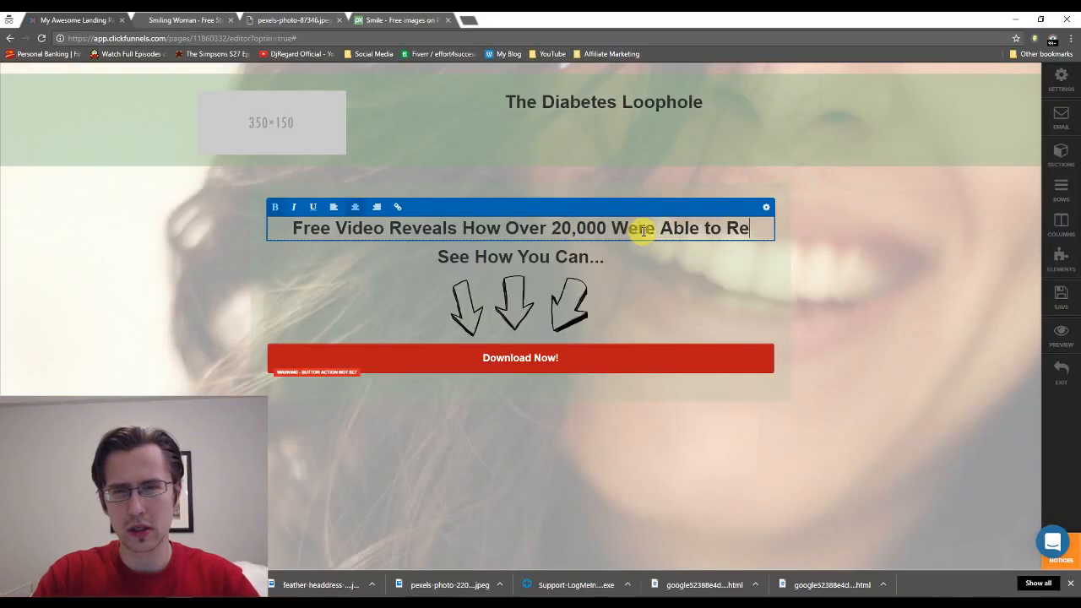
type("verse Their ")
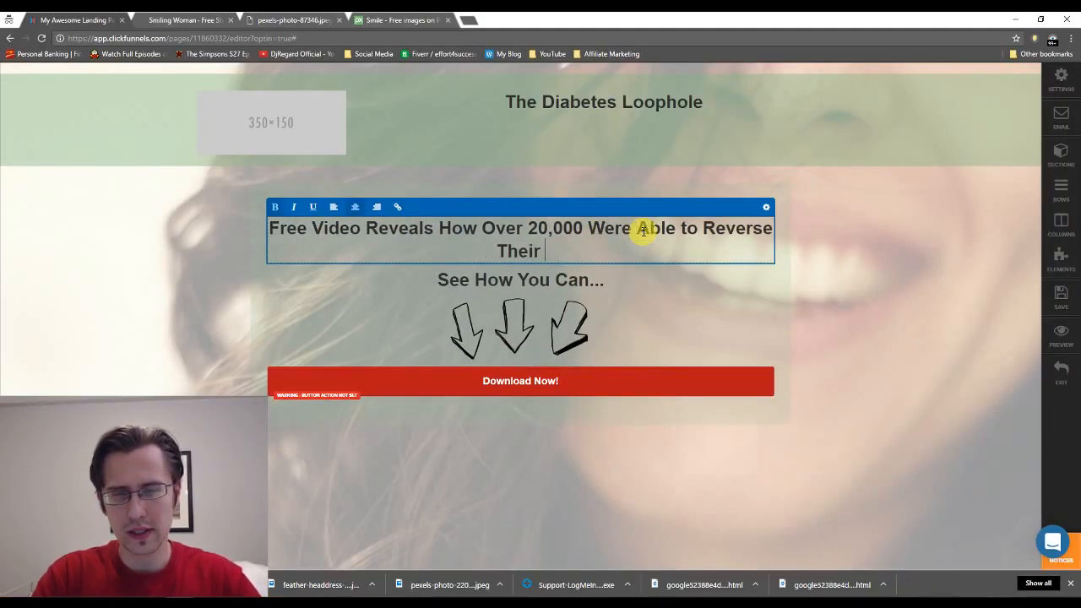
type("Diabetes")
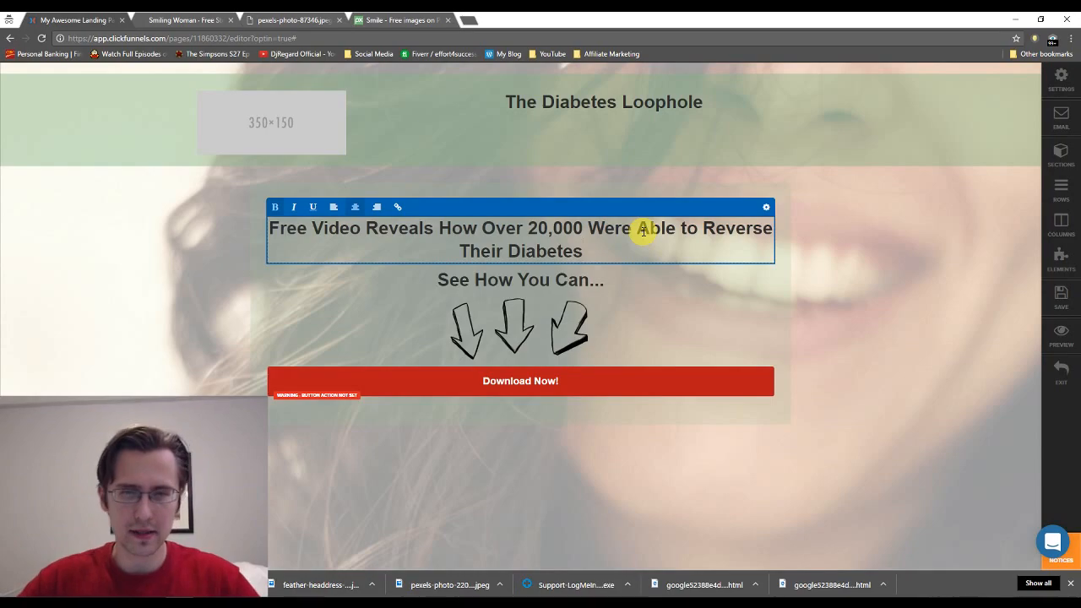
left_click(885, 274)
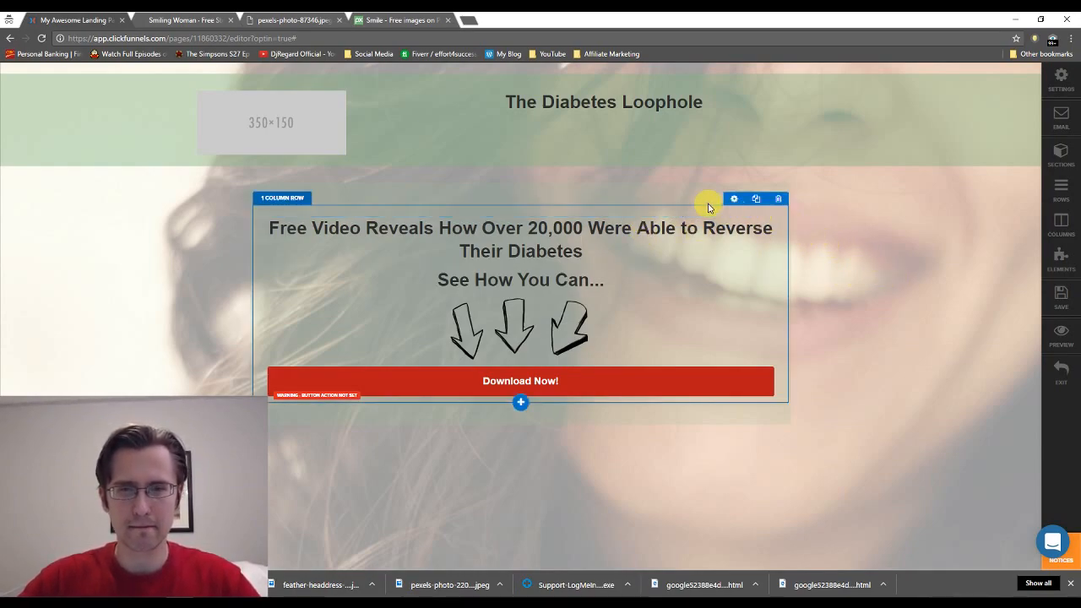
Reduce the headline section's top padding to its minimum and close the section settings.
left_click(730, 187)
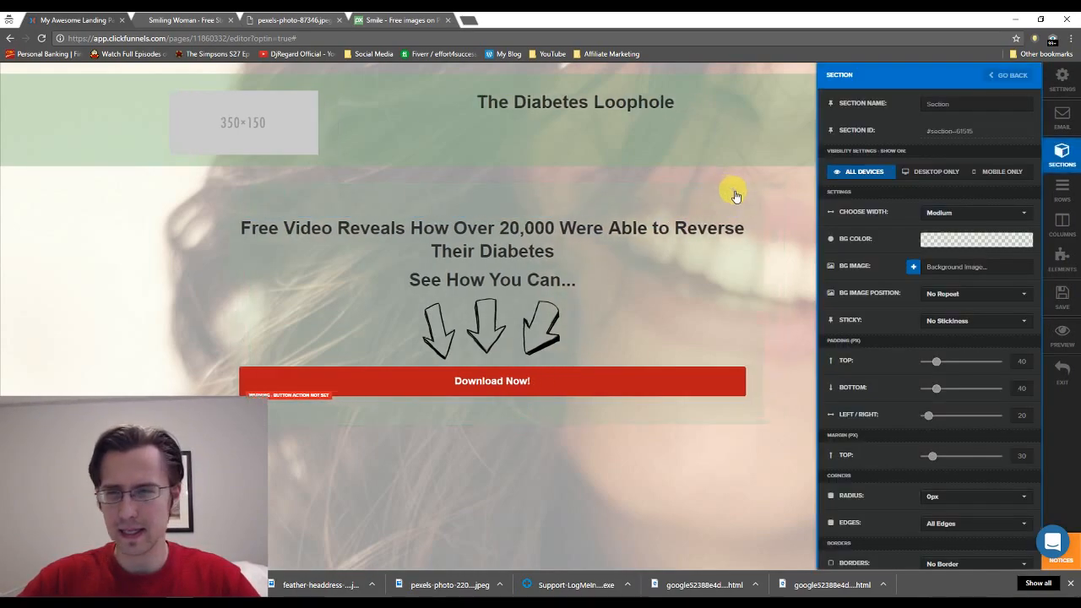
double_click(1022, 362)
type("20")
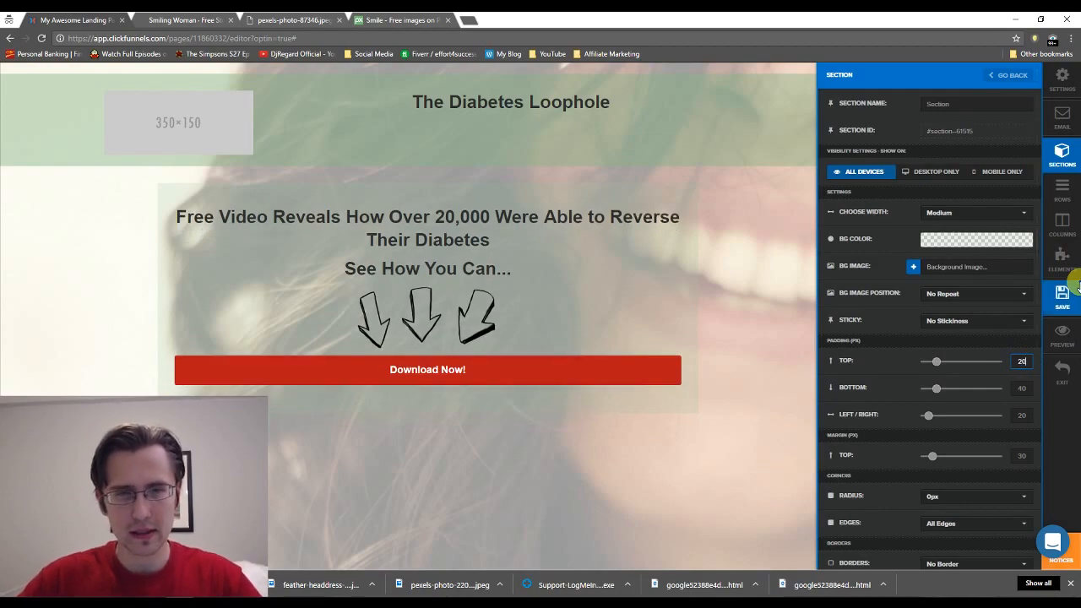
left_click(1022, 361)
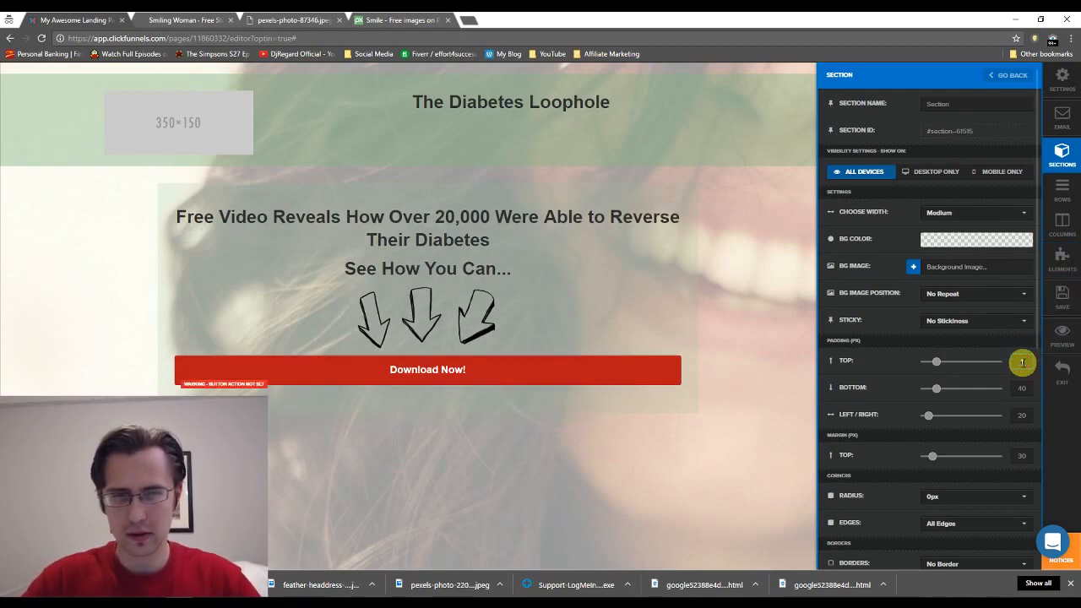
type("10")
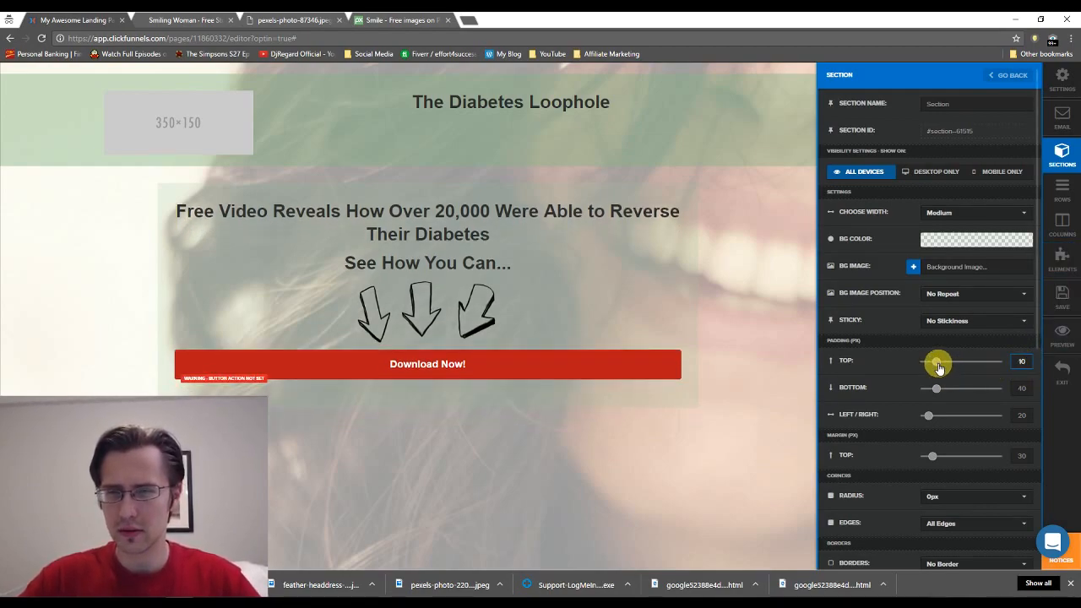
left_click_drag(936, 362, 835, 372)
left_click(755, 252)
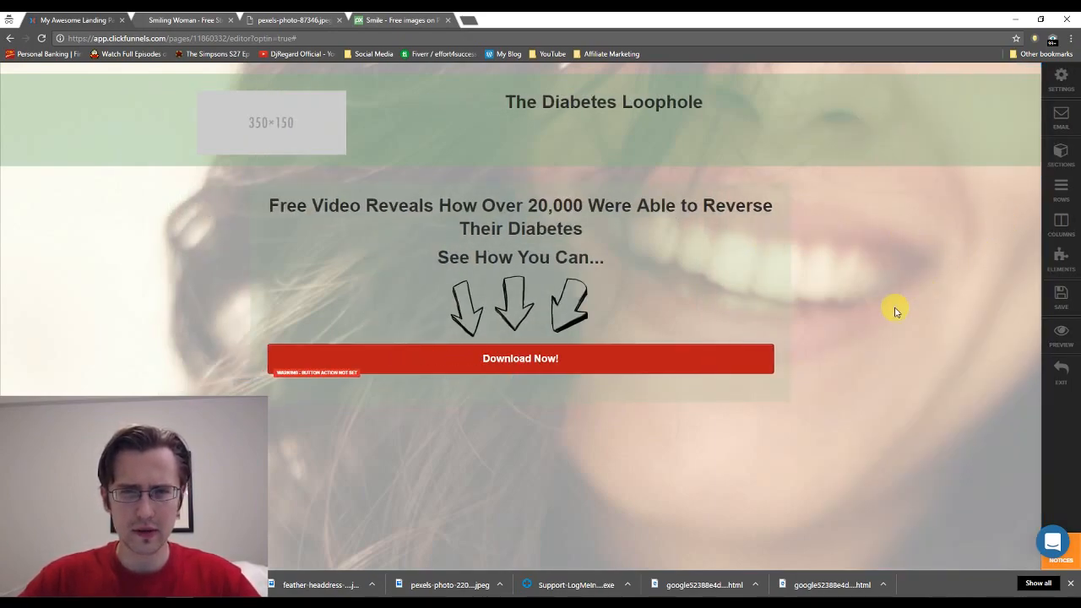
Insert "People" after "20,000" in the first headline and compare it with the Diabetes Loophole sales page.
left_click(595, 206)
type("ple")
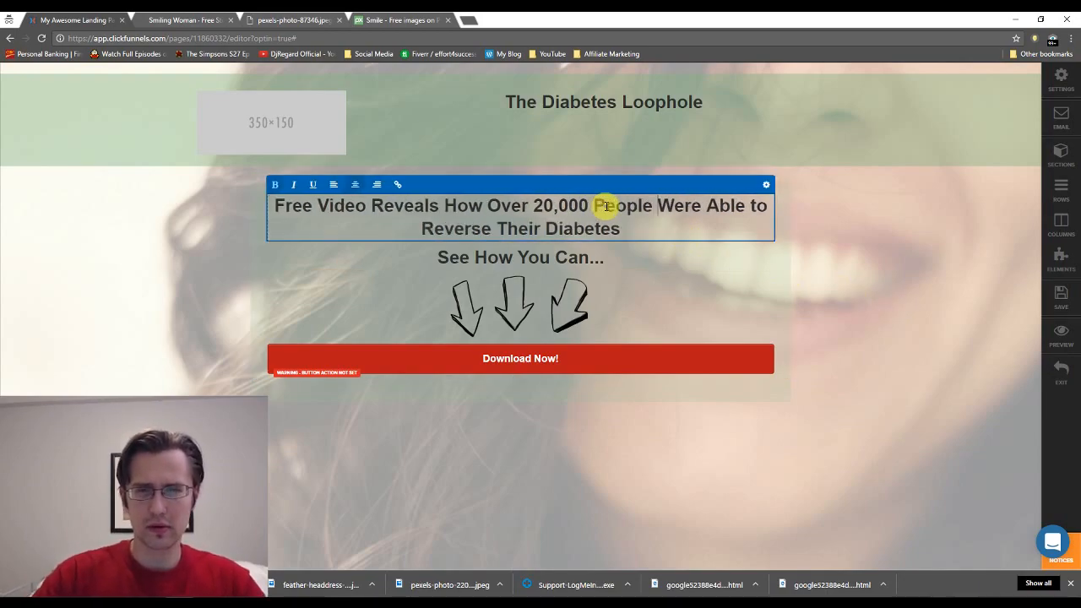
key("alt+Tab")
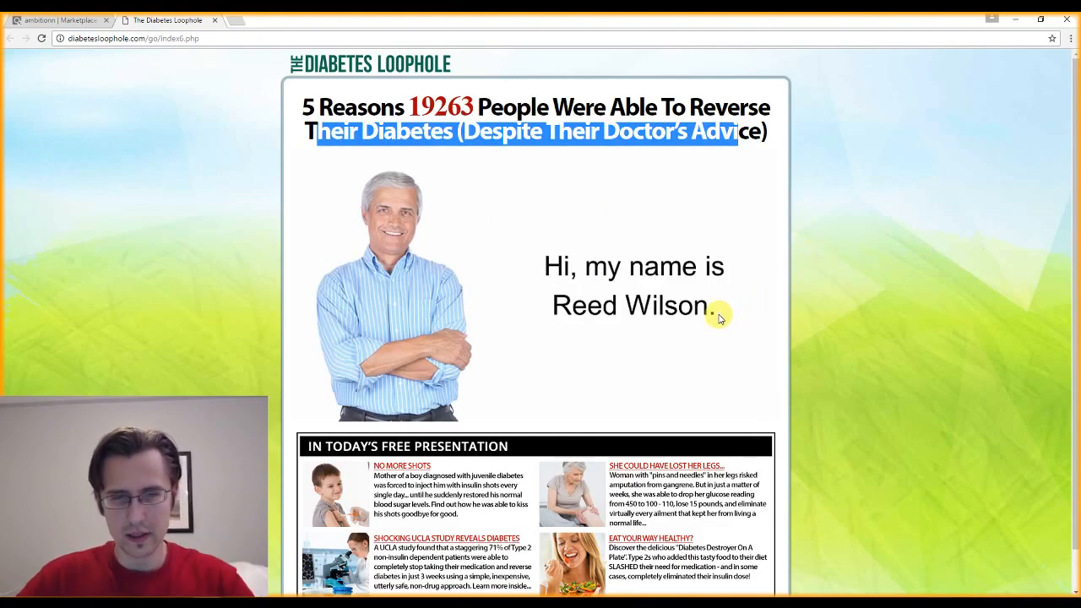
key("alt+Tab")
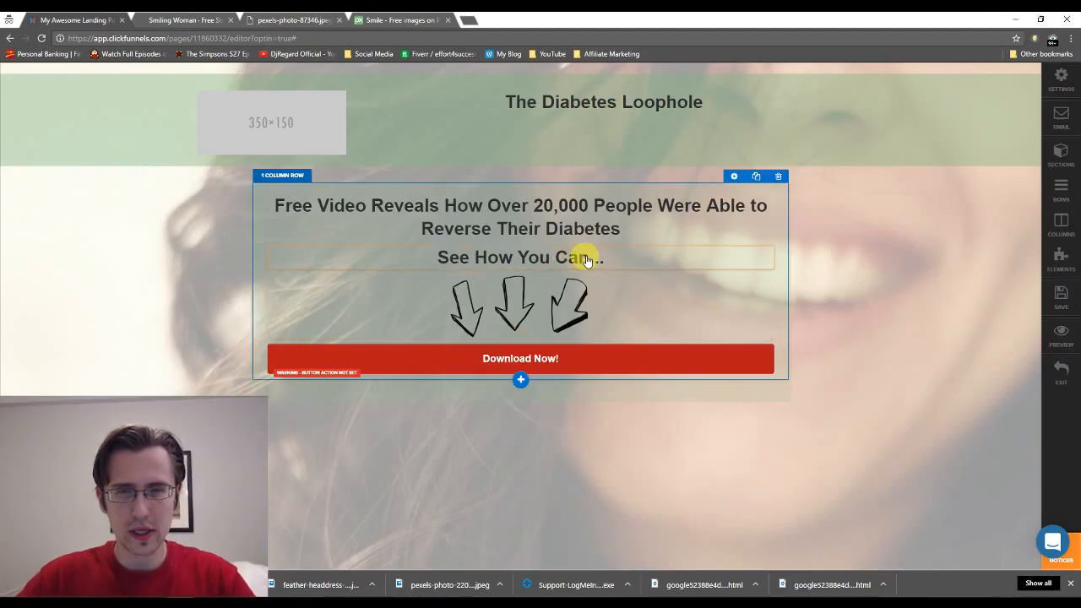
Remove the trailing ellipsis from the "See How You Can" headline and review the benefits listed on the Diabetes Loophole sales page.
left_click(620, 258)
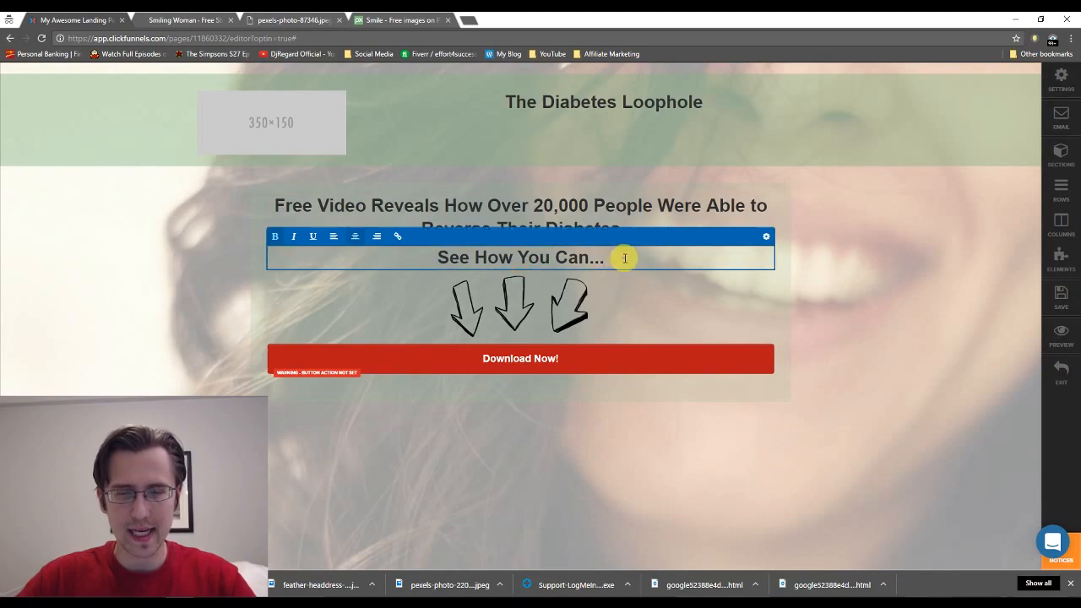
key("BackSpace")
key("BackSpace")
key("BackSpace")
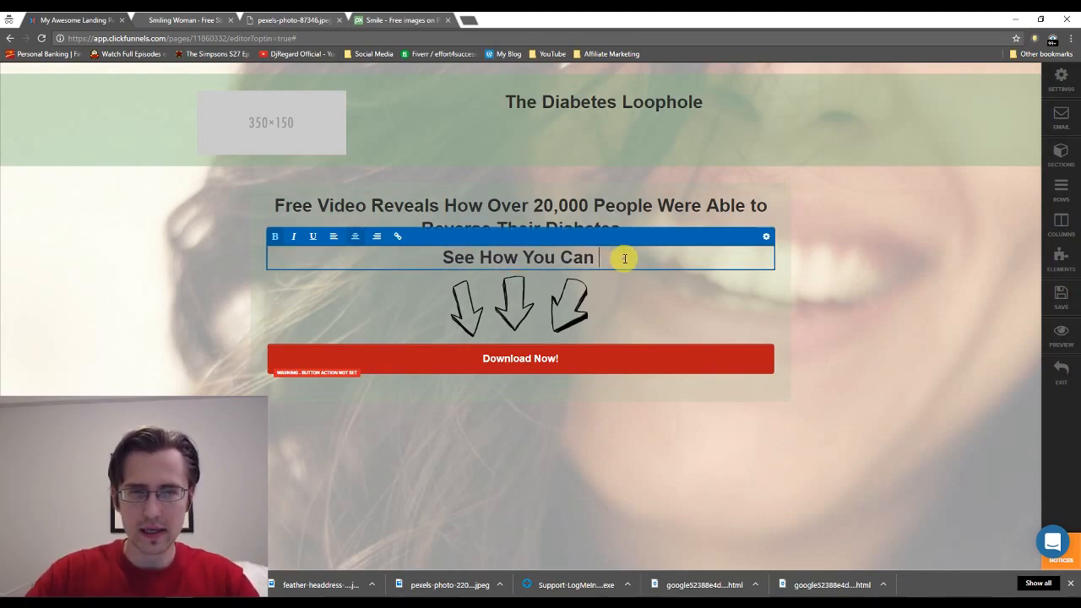
key("alt+Tab")
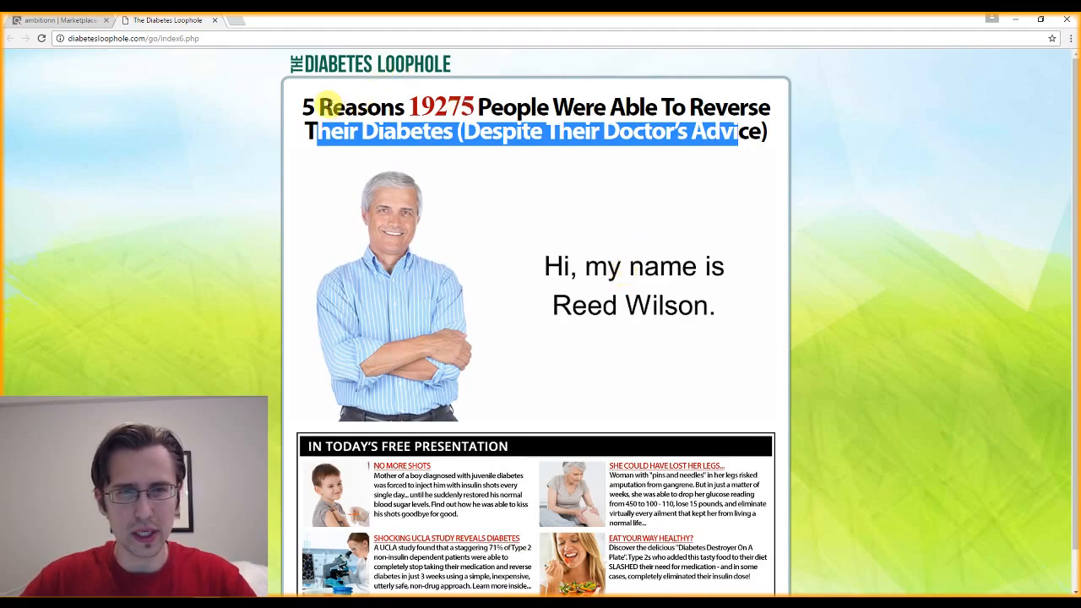
scroll(248, 115, "down", 1)
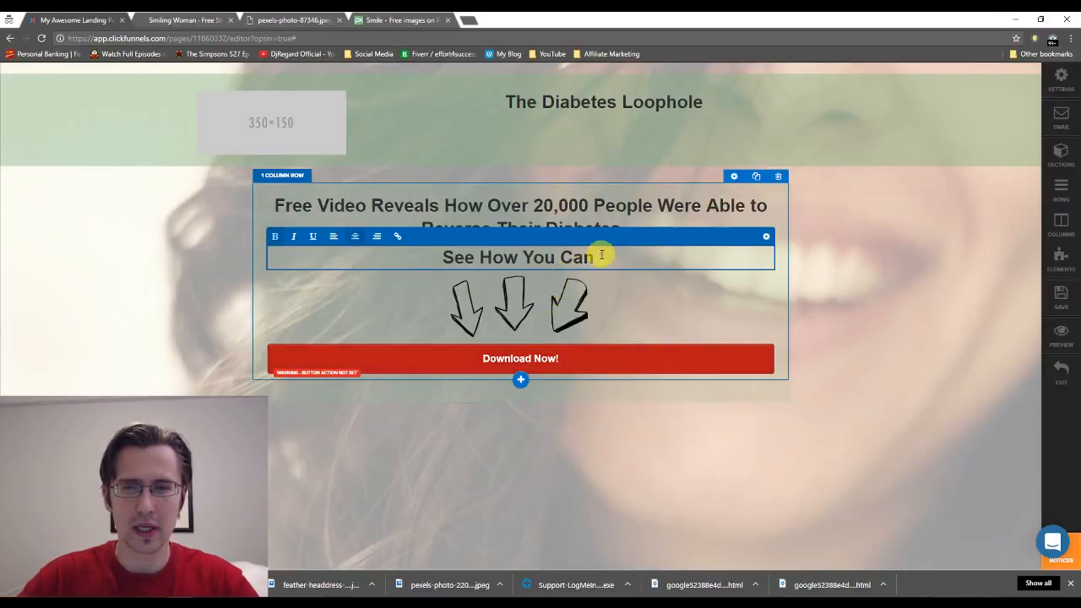
key("alt+Tab")
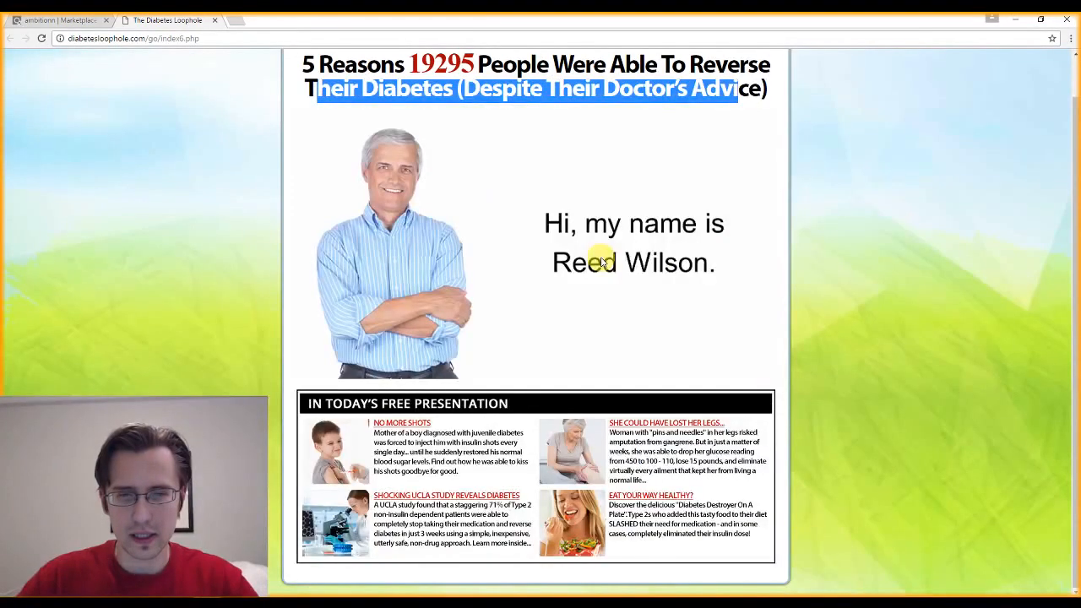
right_click(598, 256)
key("alt+Tab")
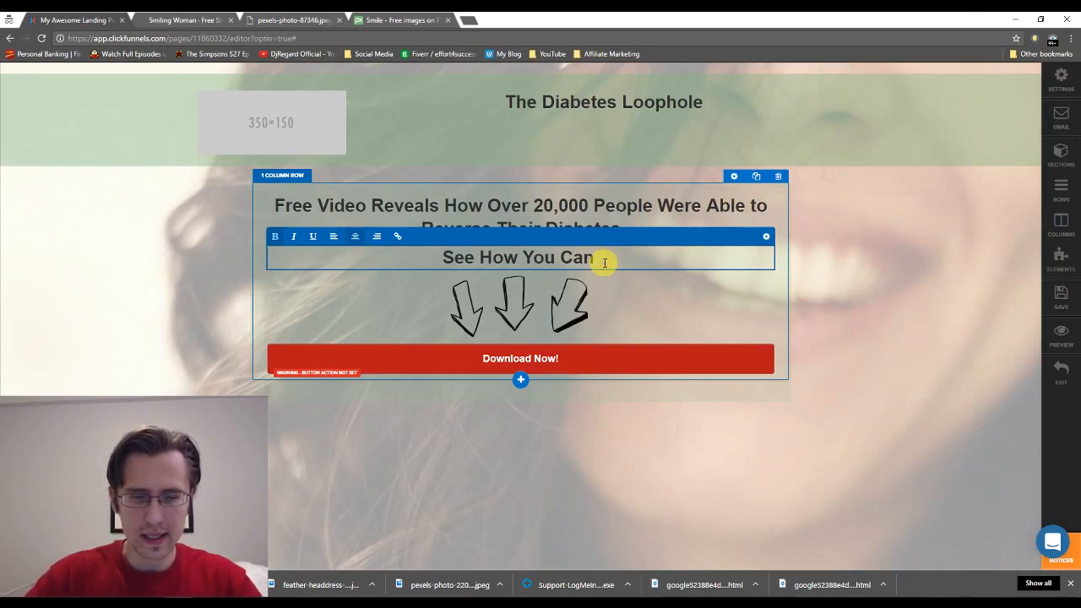
Continue the second headline with "Eat Your Way to Health, Remove Necessity For Shots,".
type("Eat Your We")
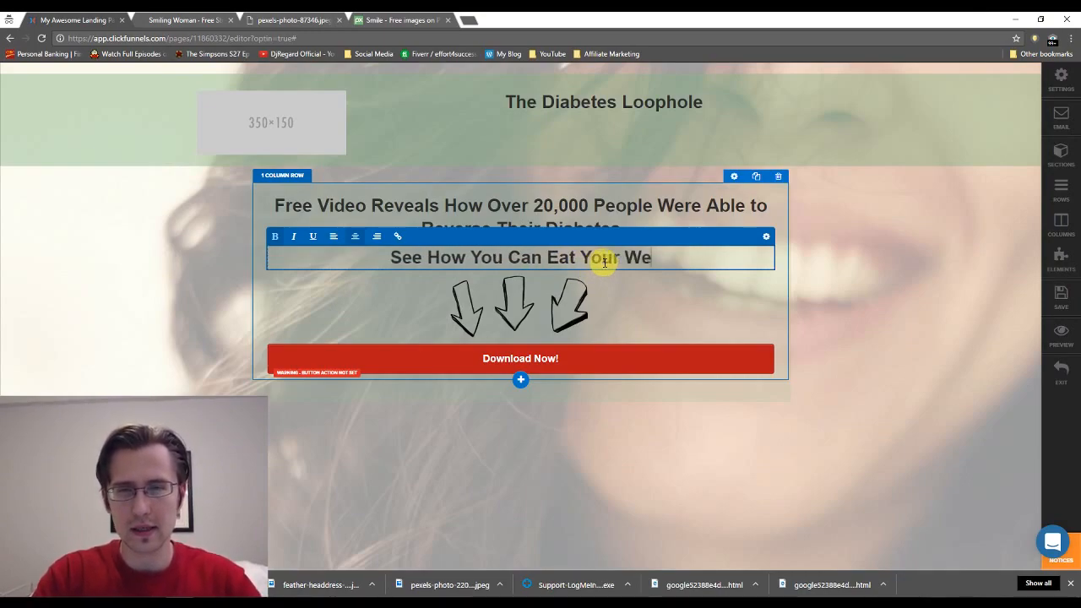
key("BackSpace")
type("ay to Health,")
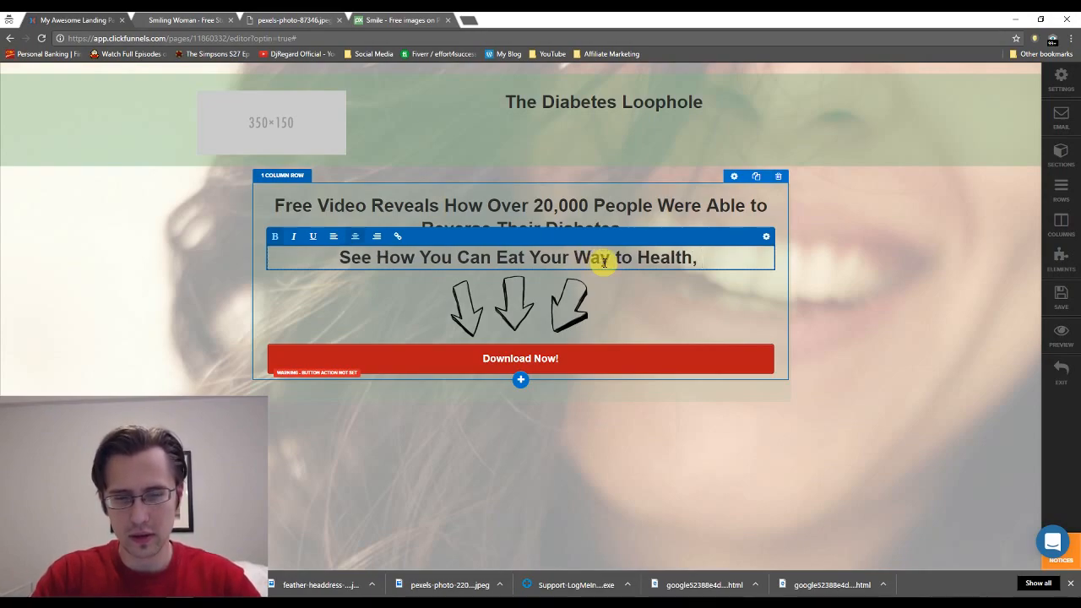
type(" Remove Necess")
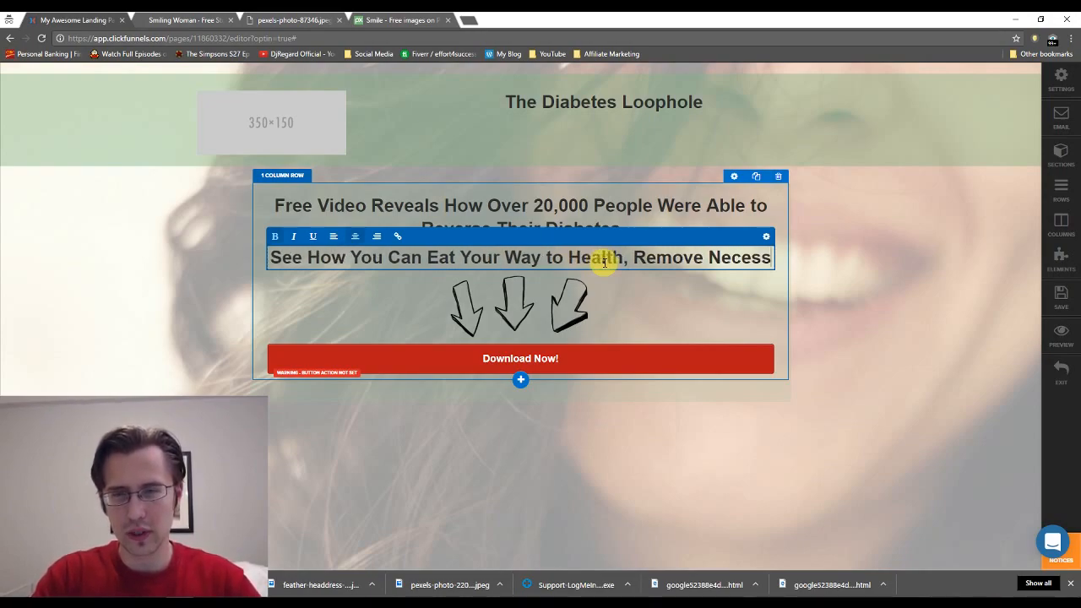
type("ity For Shots,")
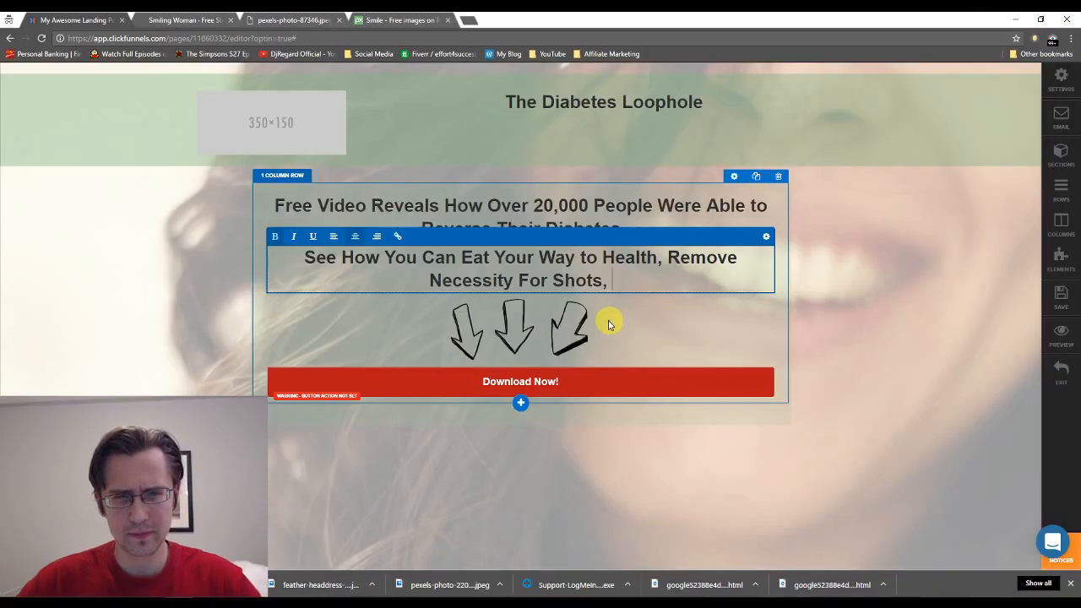
End the second headline with "And Much More..." and finish editing the text.
key("BackSpace")
type(", an")
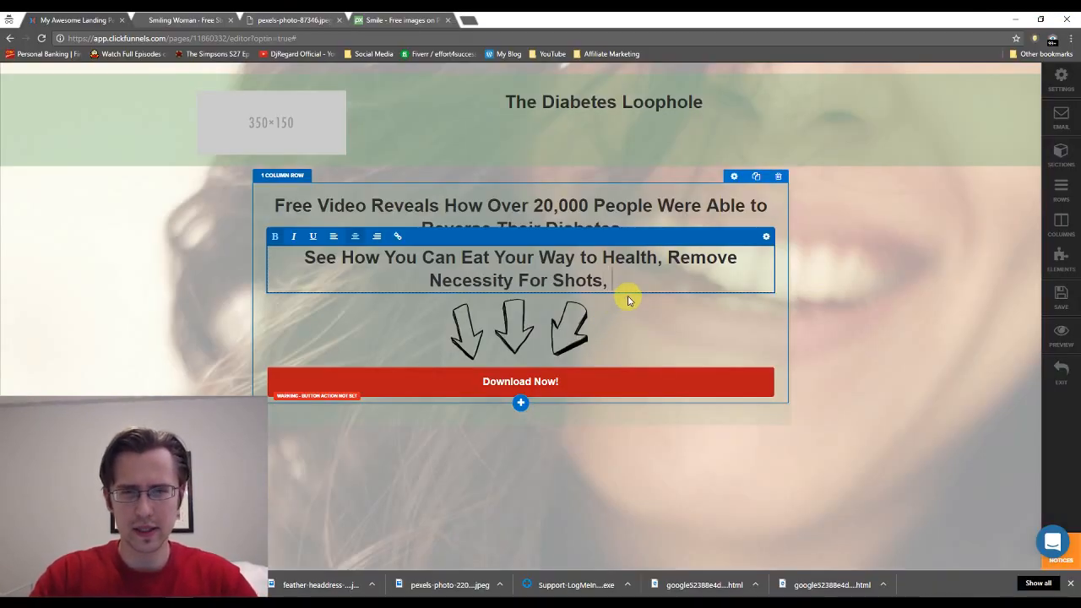
key("BackSpace")
key("BackSpace")
type("And More")
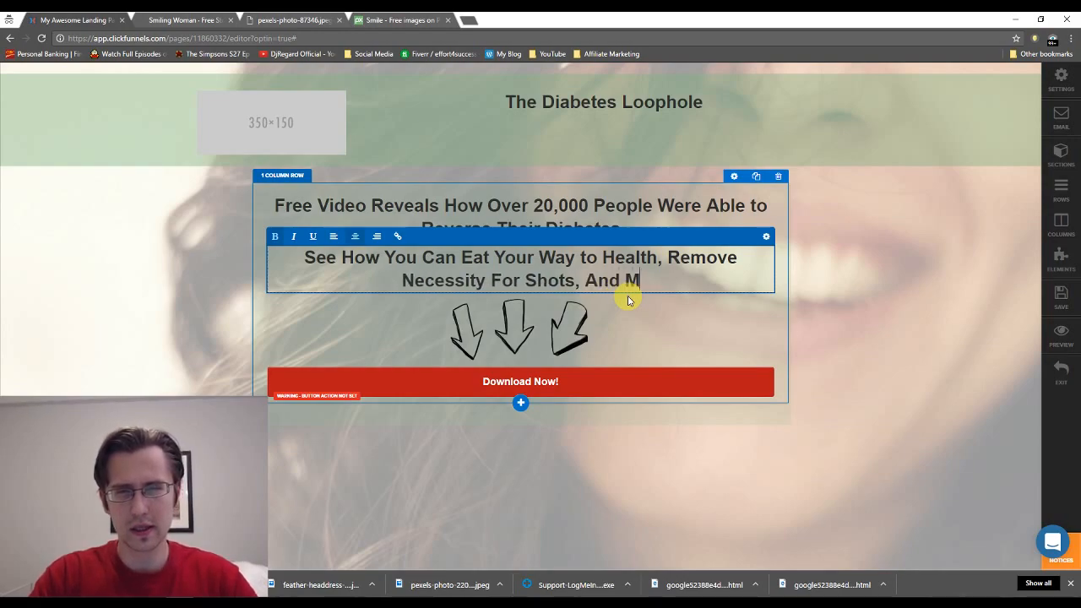
key("BackSpace")
key("BackSpace")
key("BackSpace")
type("uch More...")
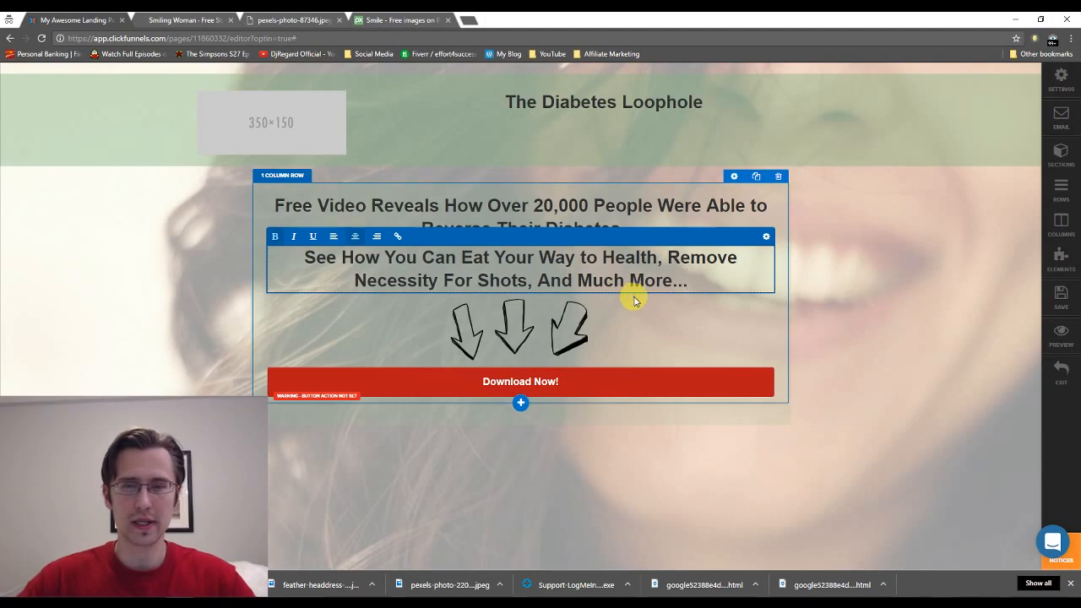
left_click(883, 313)
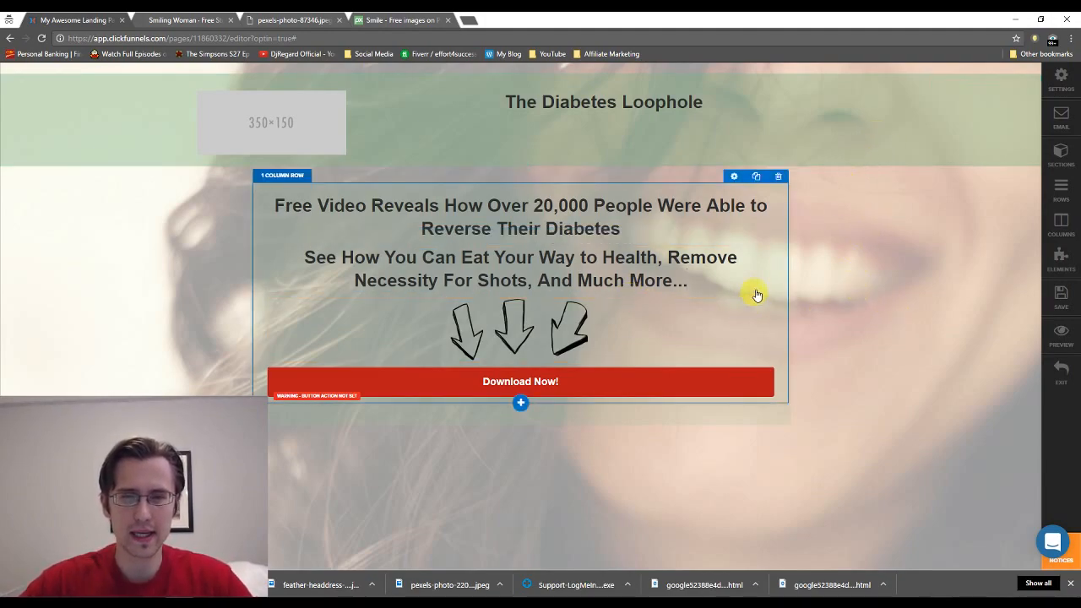
Change the download button's background colour to green, #138b30.
left_click(654, 386)
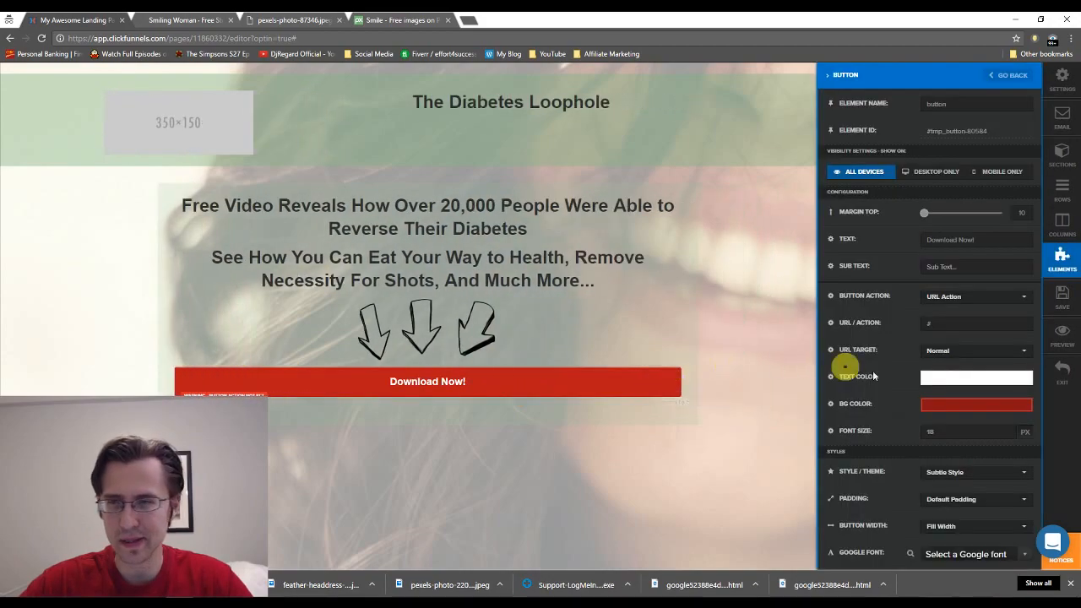
left_click(941, 404)
left_click(1021, 457)
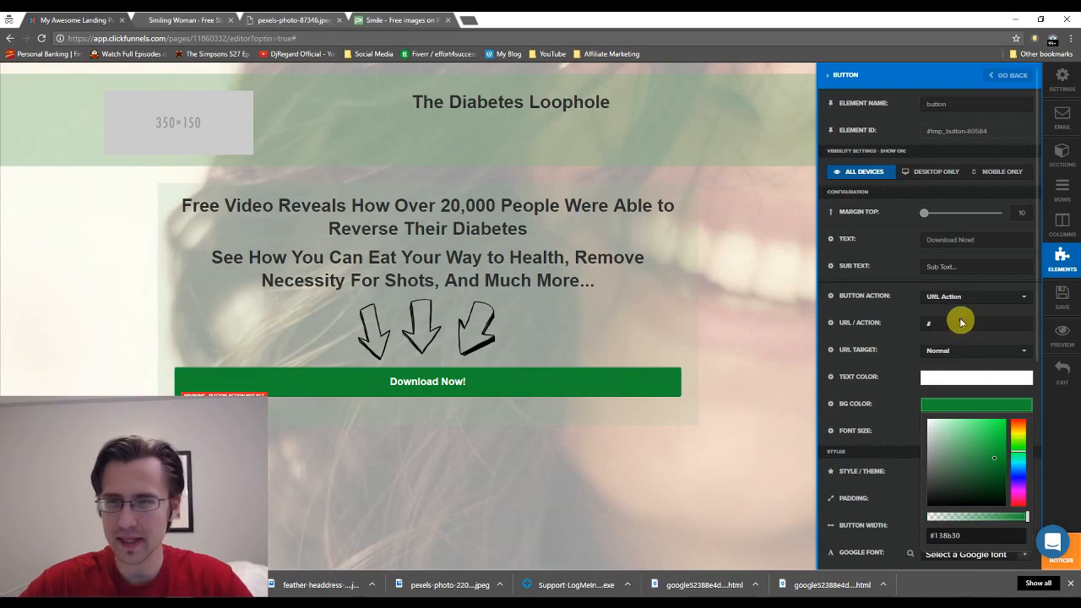
Set the green button's text to "Show Me the Video Now!" and its action to #submit-form.
left_click(943, 239)
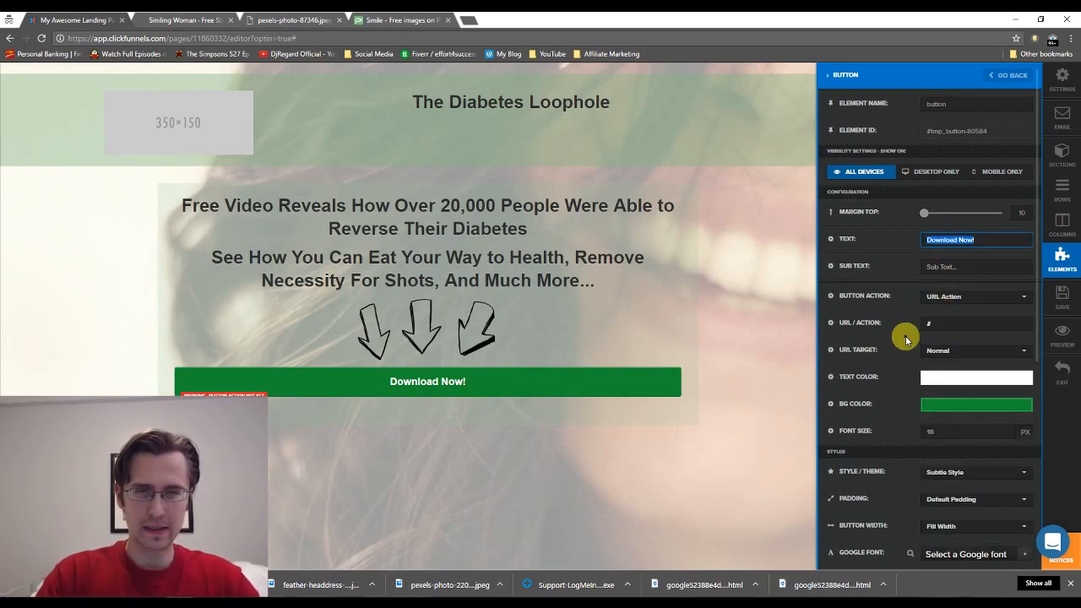
type("Show Me")
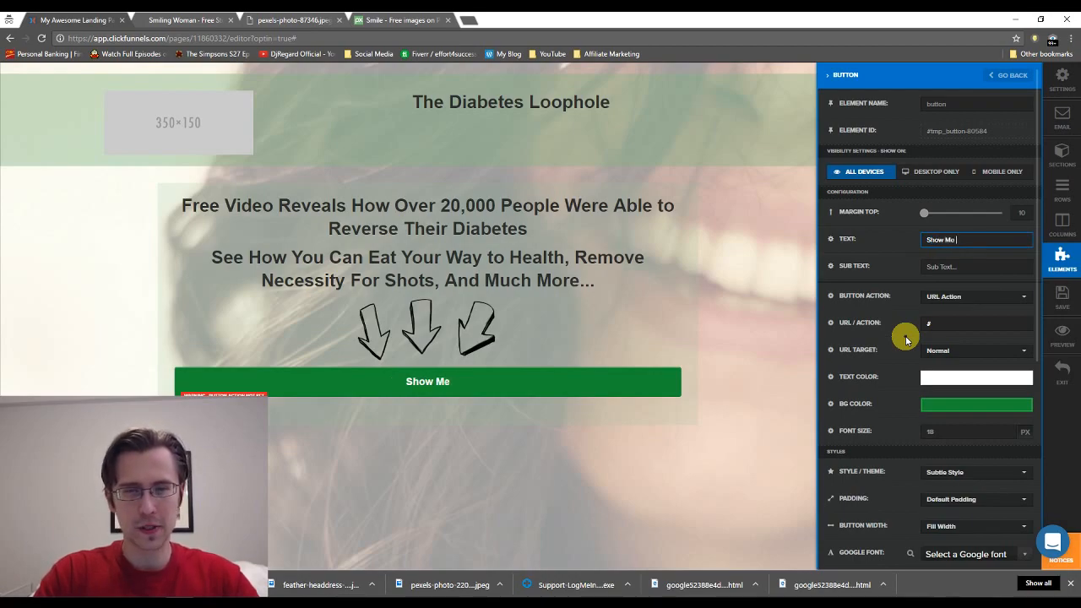
type(" the Video Now!")
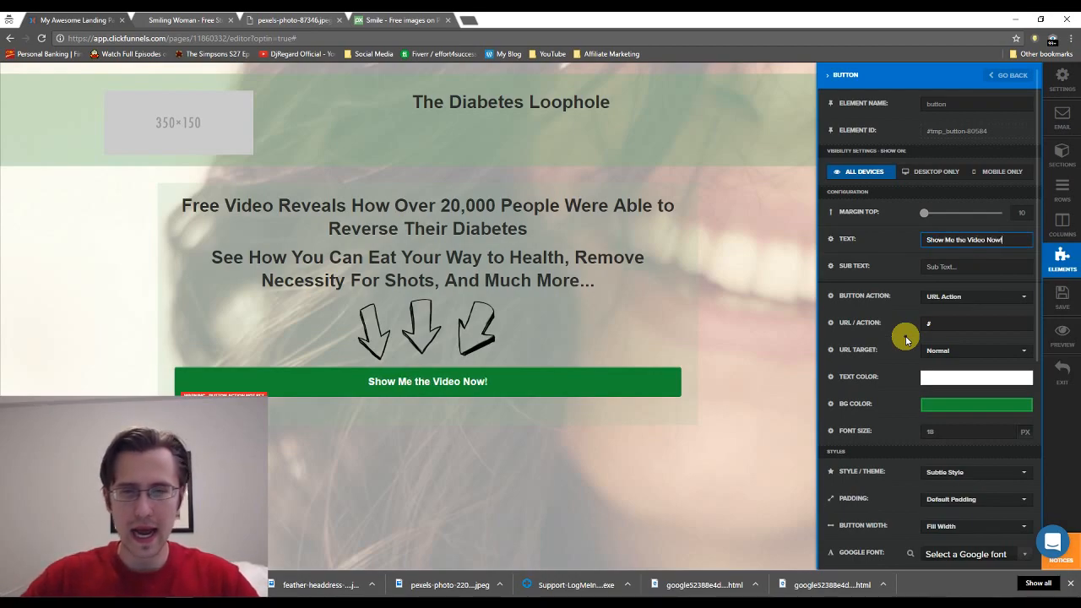
left_click(947, 322)
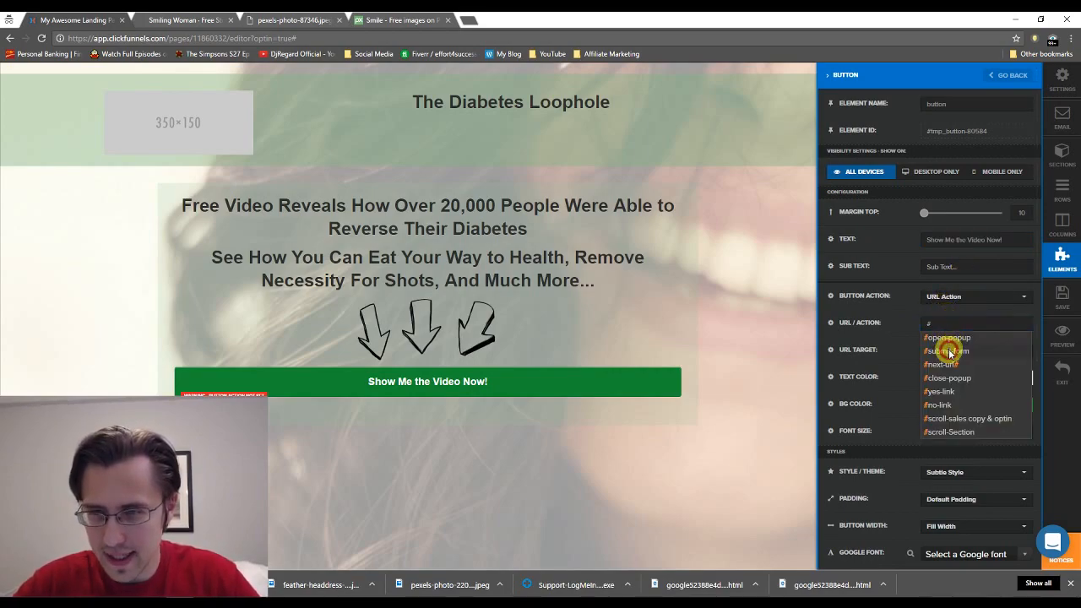
left_click(948, 349)
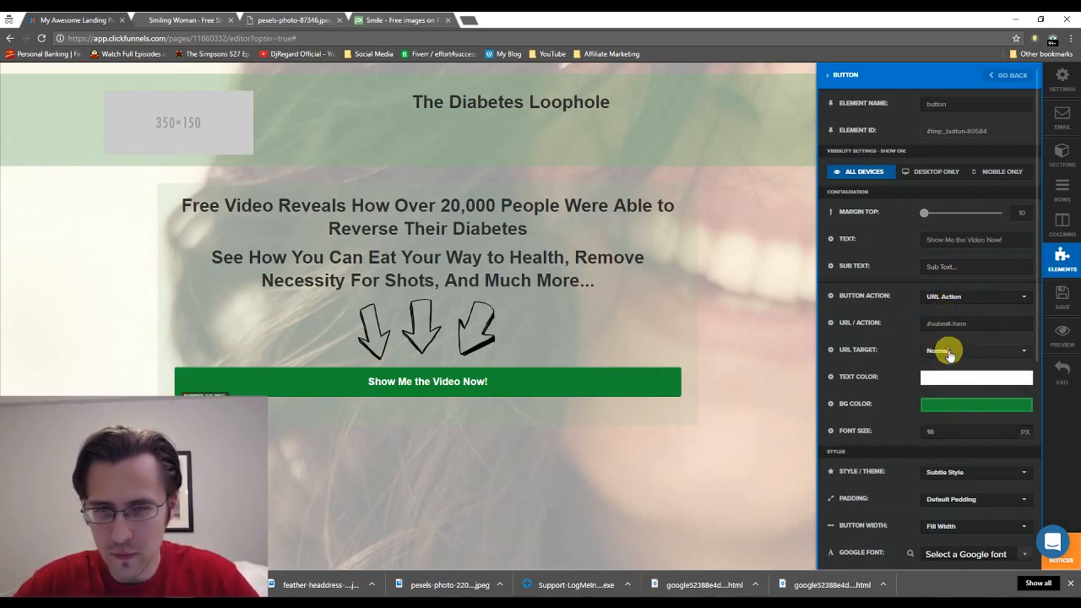
Increase the button's font size to slightly more than 36 px and close its settings.
left_click(1006, 430)
left_click(1006, 430)
left_click(1006, 430)
left_click(1007, 430)
left_click(1006, 430)
left_click(1006, 430)
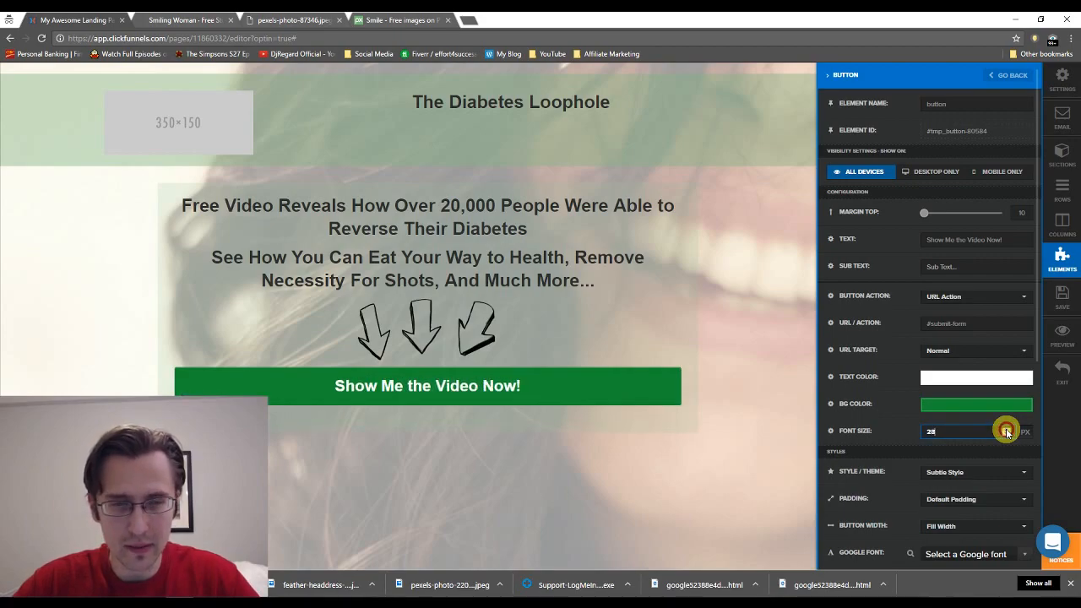
left_click(1006, 430)
left_click(1007, 430)
left_click(1006, 430)
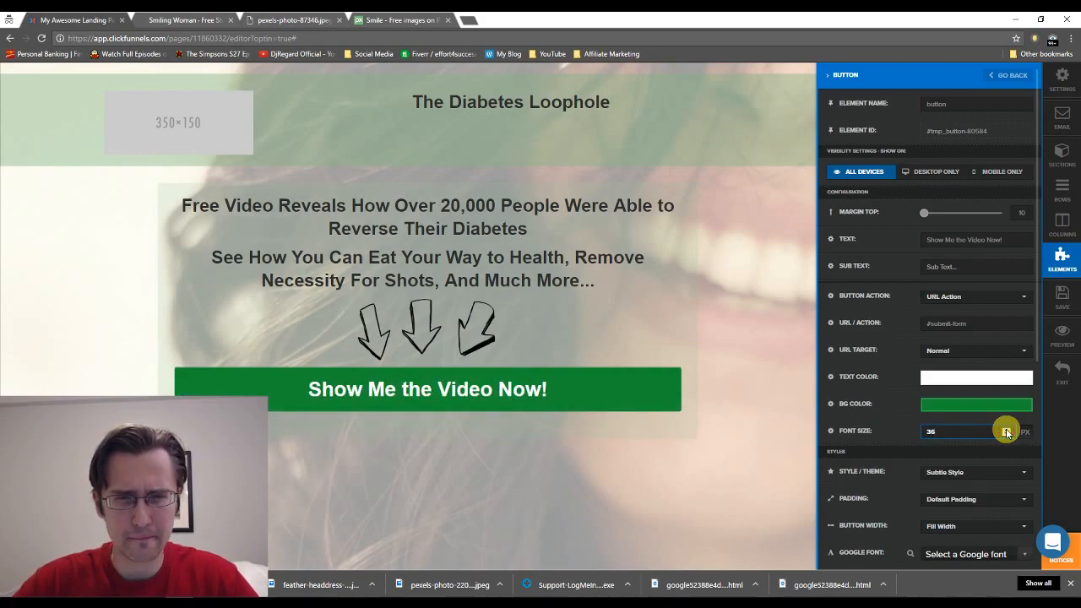
left_click(1006, 430)
left_click(1006, 431)
left_click(1006, 431)
left_click(708, 290)
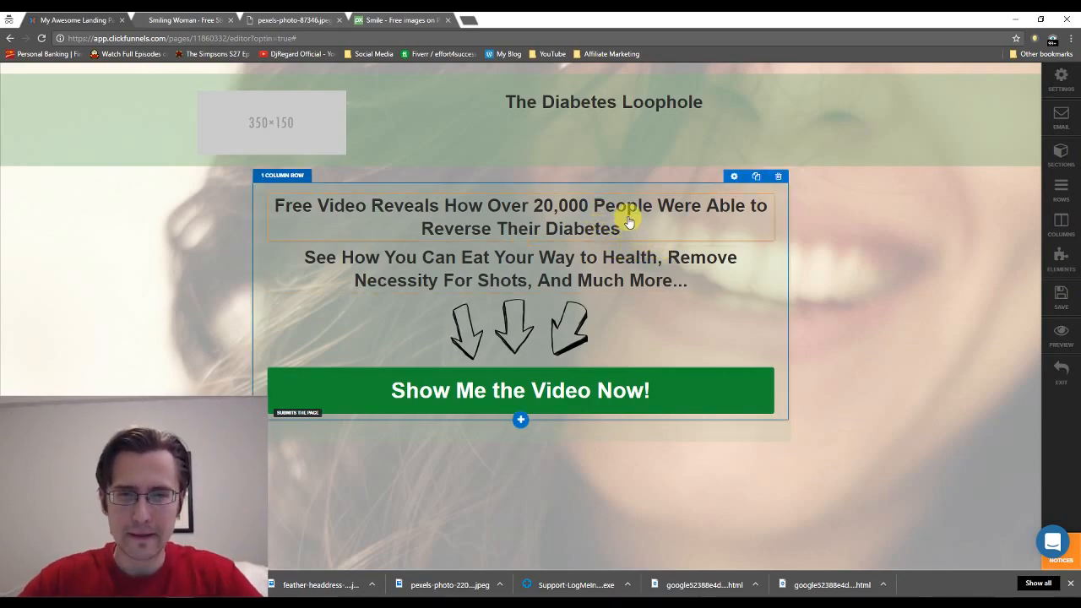
Remove the bold formatting from both headlines above the arrows.
left_click(616, 212)
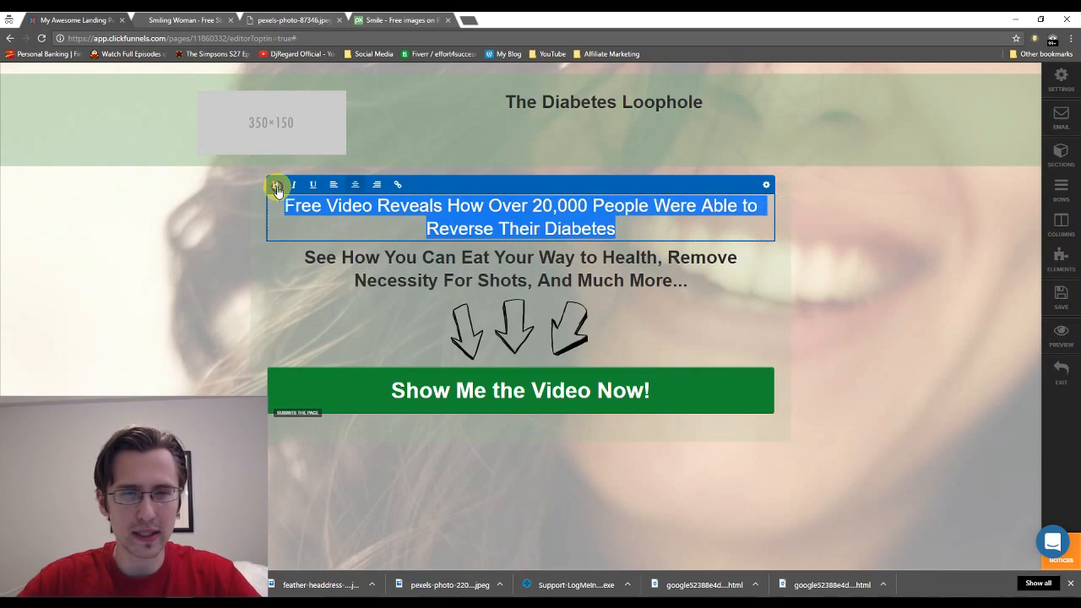
left_click(271, 188)
left_click(611, 260)
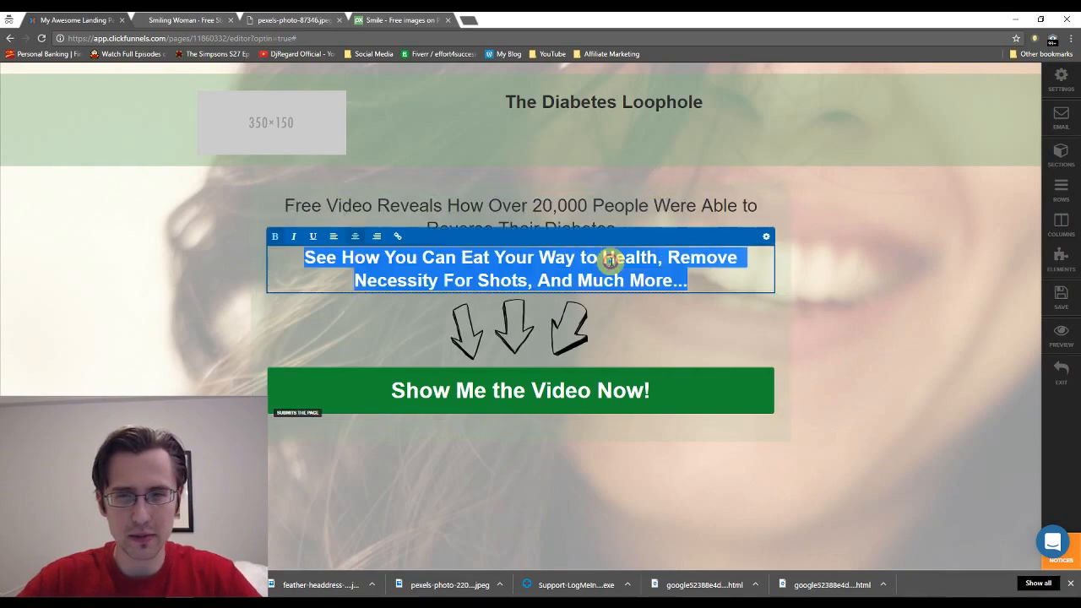
left_click(276, 238)
left_click(884, 259)
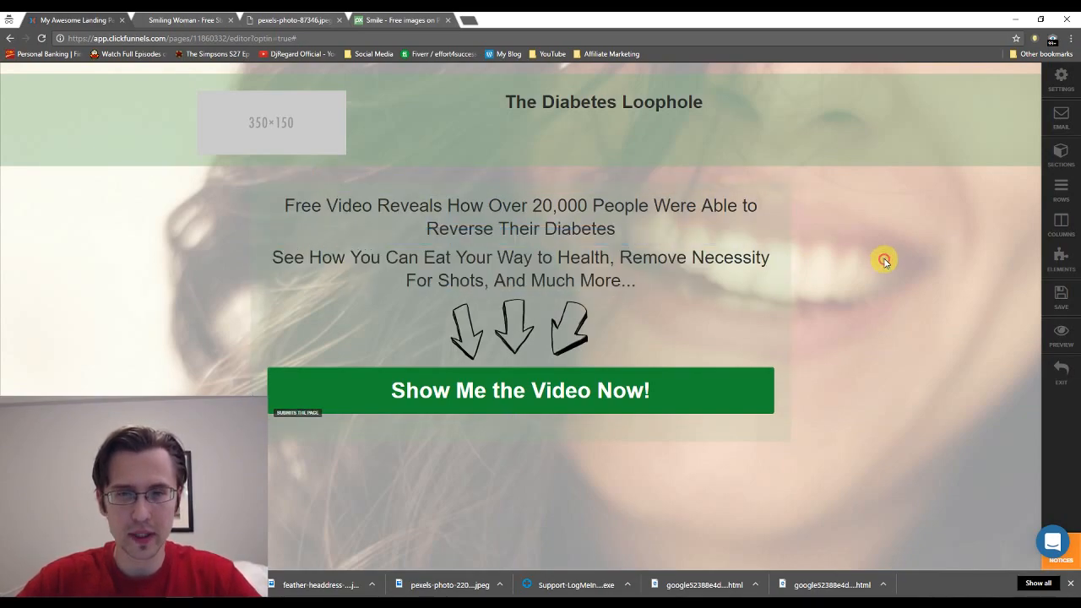
Reduce the font size of the "See How You Can Eat Your Way to Health" headline to 22 px.
left_click(721, 239)
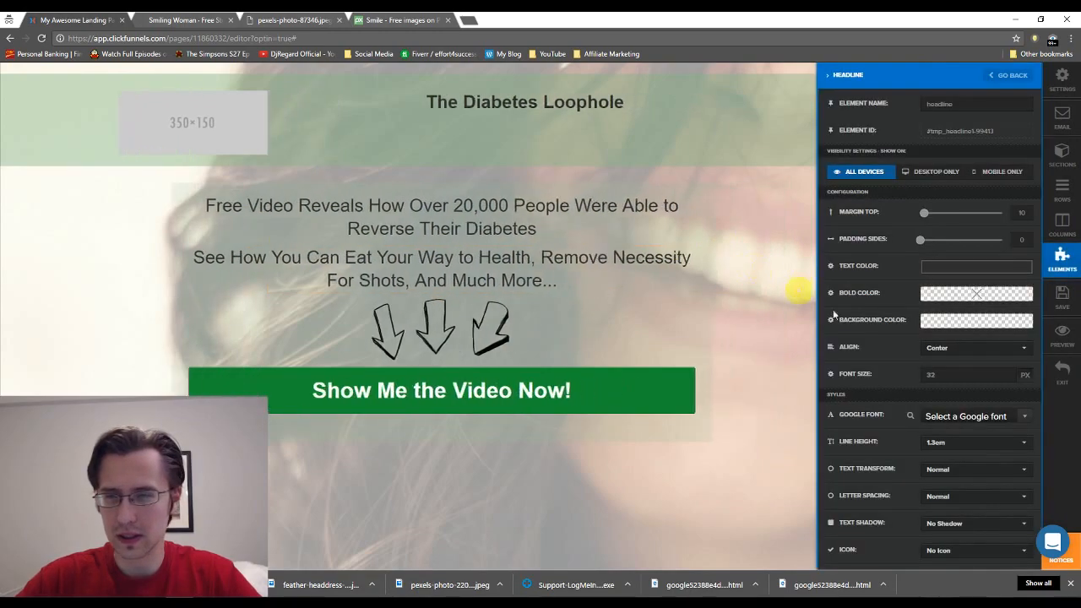
left_click(1007, 380)
left_click(1007, 380)
left_click(1007, 380)
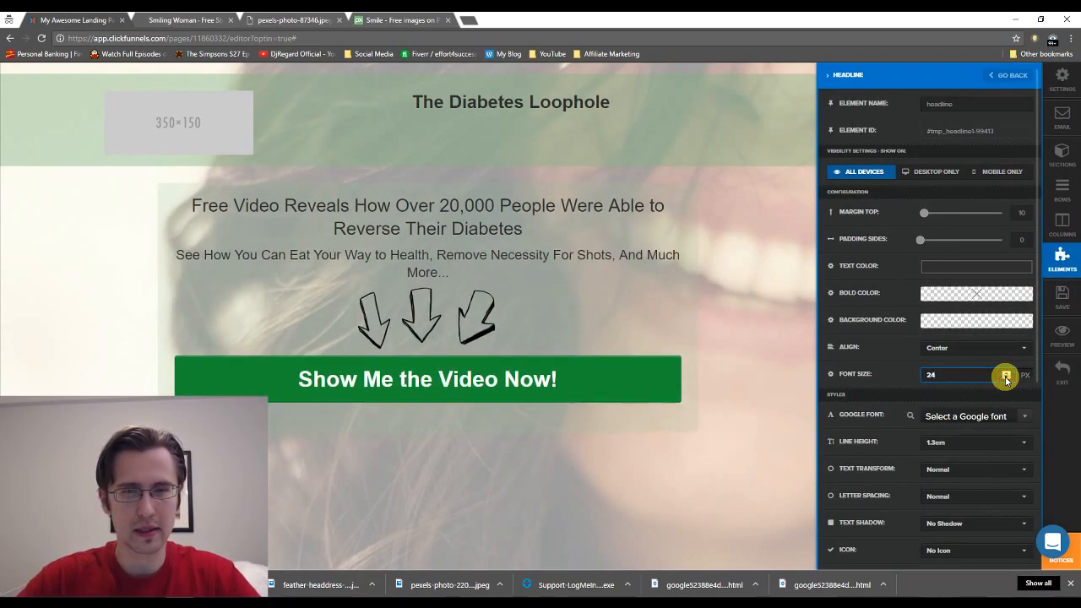
left_click(1006, 380)
left_click(1007, 380)
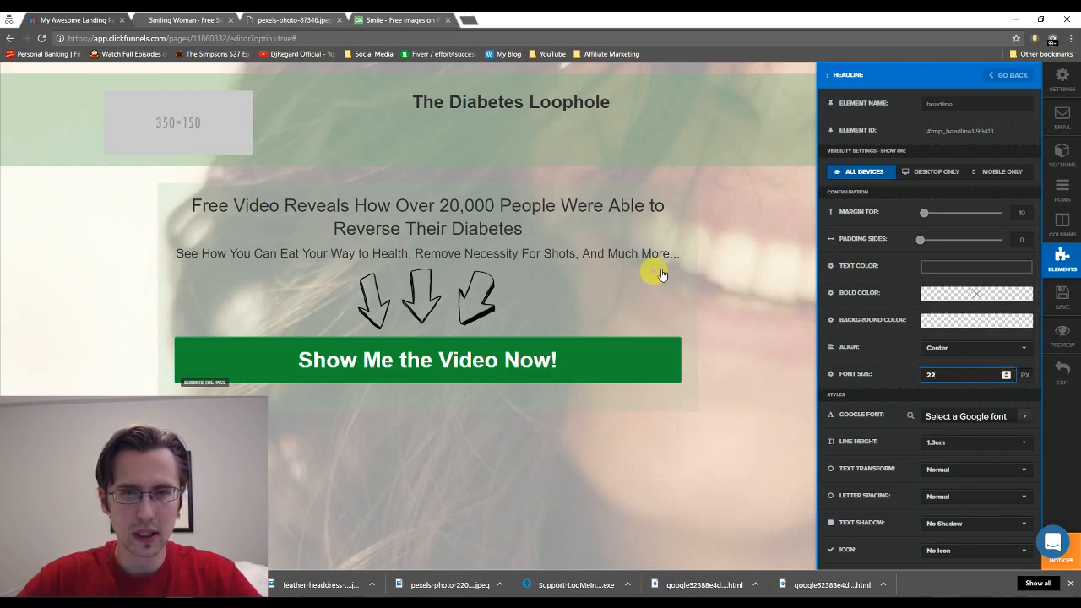
left_click(785, 267)
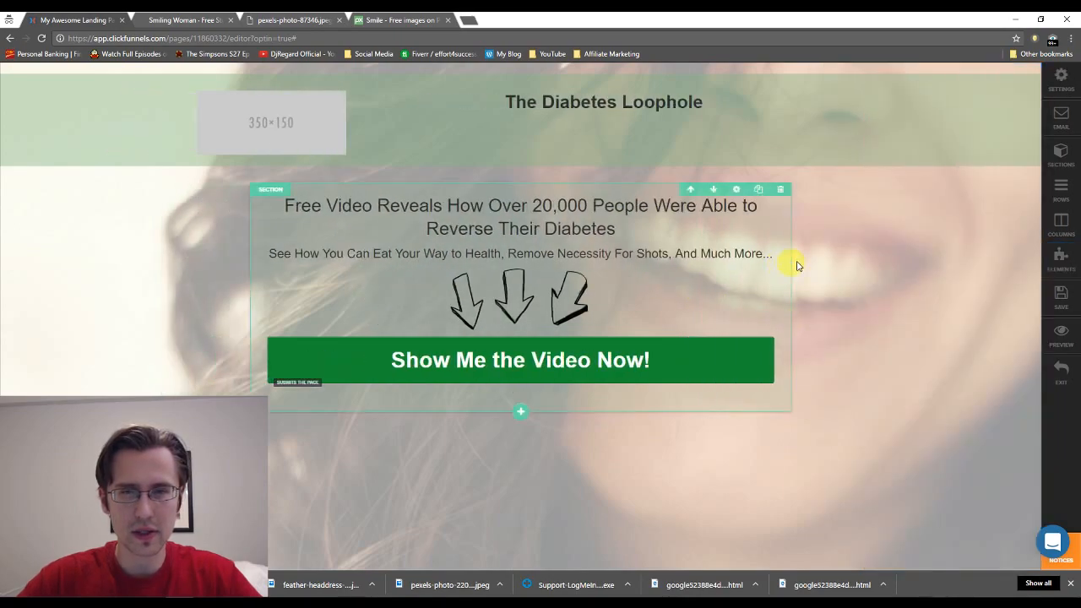
Set the top margin of the "See How You Can Eat Your Way to Health" headline to 20.
left_click(391, 254)
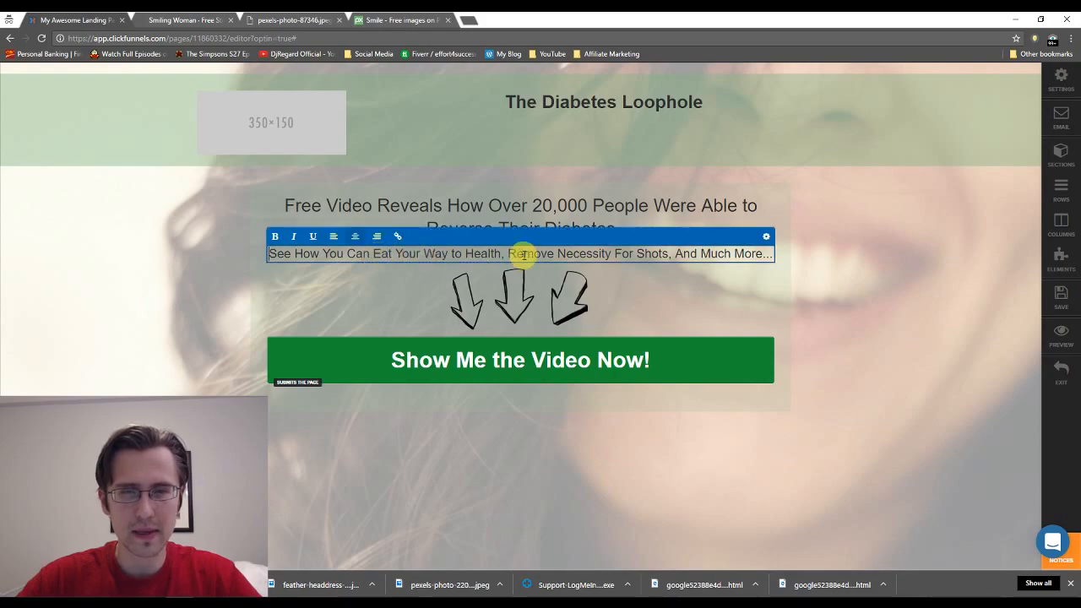
left_click(845, 270)
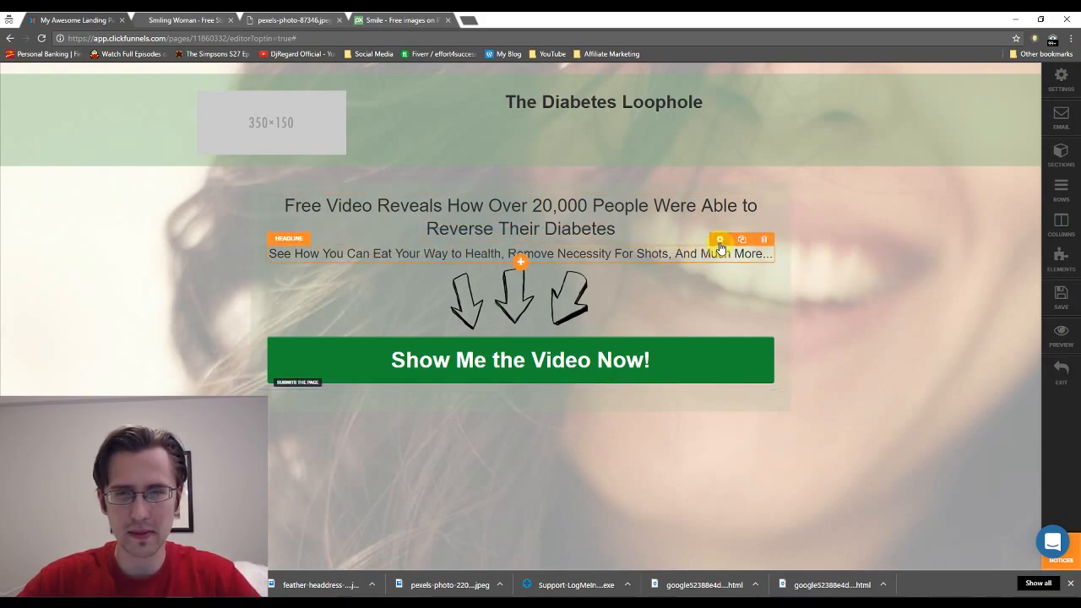
left_click(720, 244)
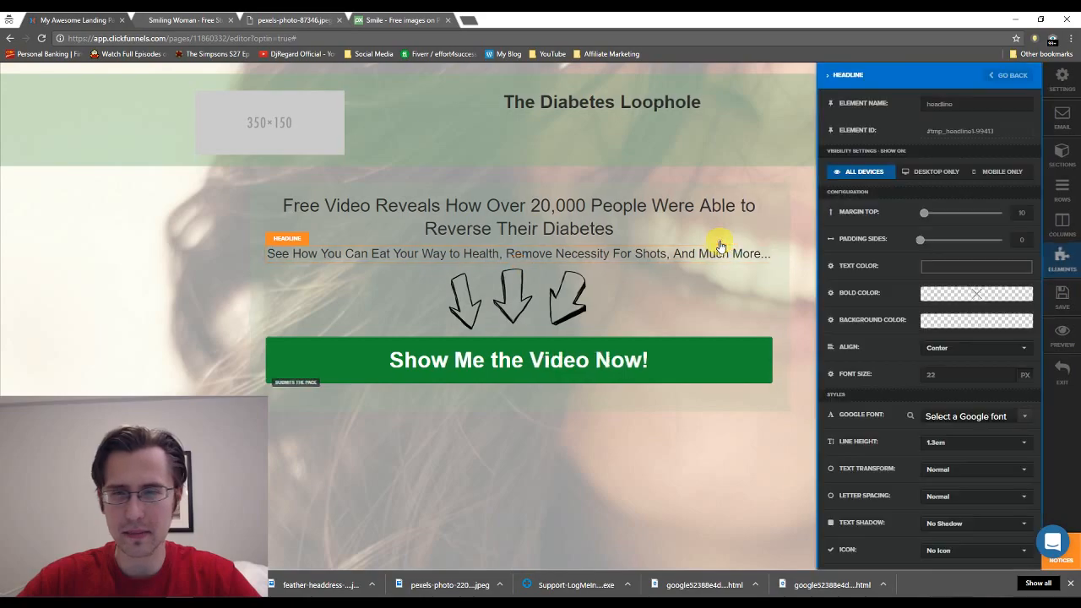
double_click(1021, 215)
type("20")
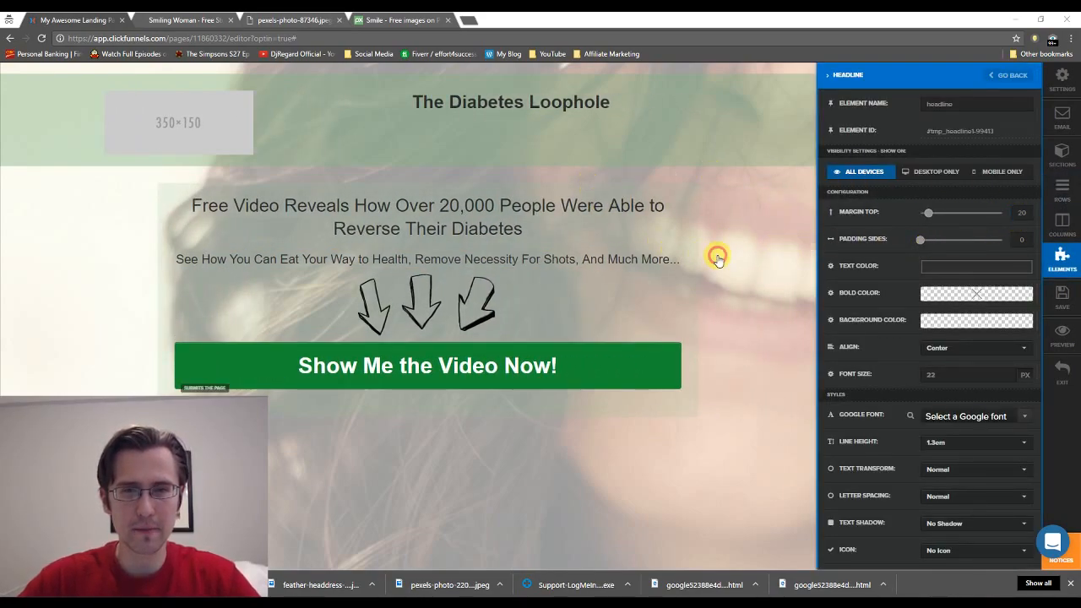
left_click(611, 215)
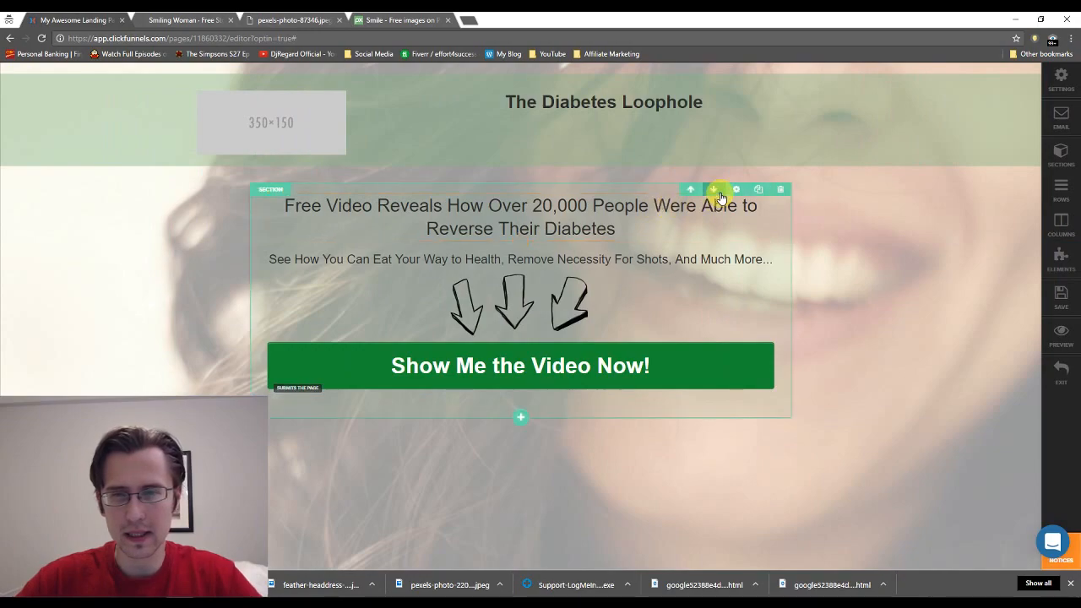
Increase the font size of the "Free Video Reveals" headline to 40 px and close its settings.
left_click(717, 211)
left_click(768, 186)
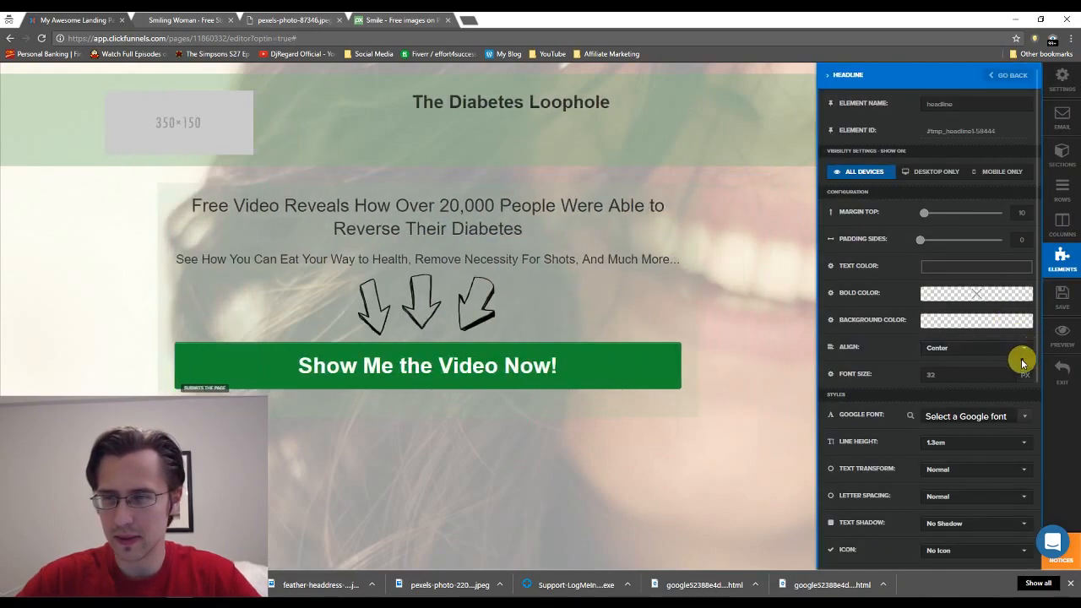
left_click(1007, 375)
left_click(1007, 375)
left_click(1007, 375)
left_click(1007, 375)
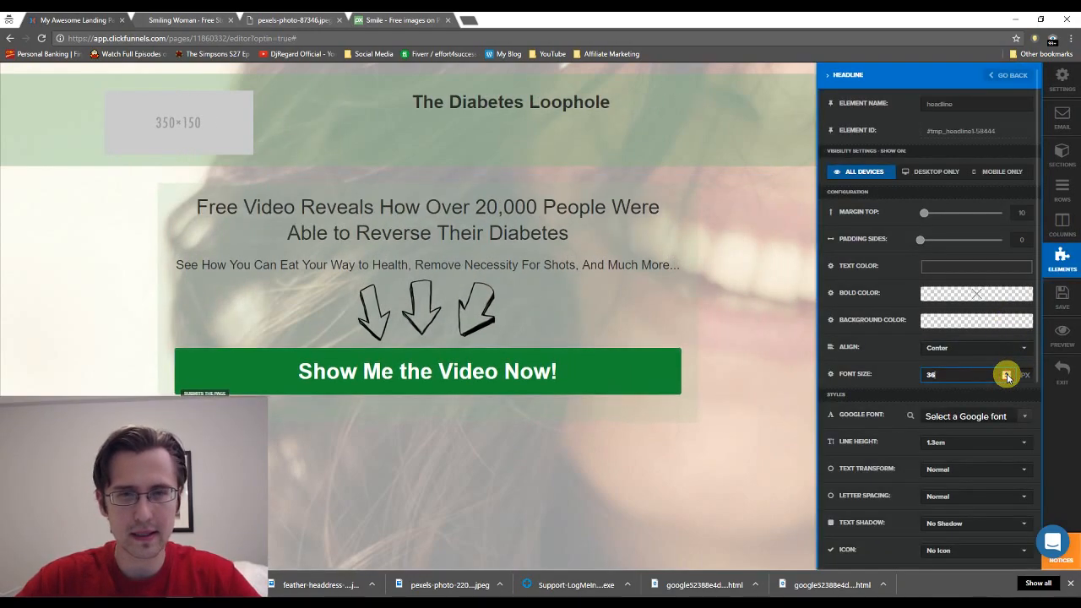
left_click(1007, 375)
left_click(1007, 375)
left_click(1007, 375)
left_click(1007, 375)
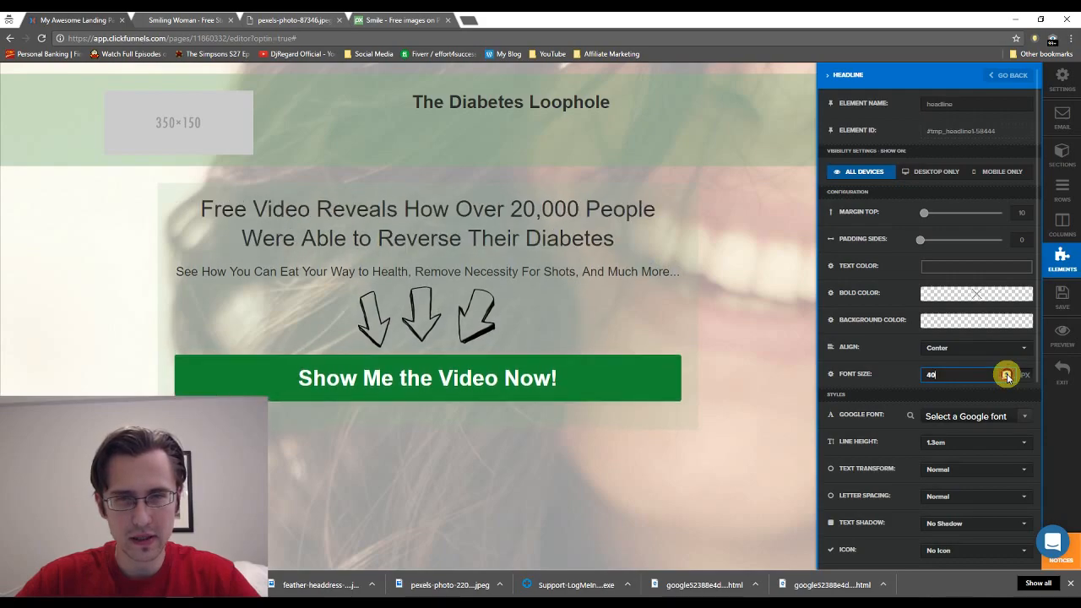
left_click(738, 251)
Increase the font size of the second headline, above the arrows, to 28 px and close its settings.
left_click(705, 272)
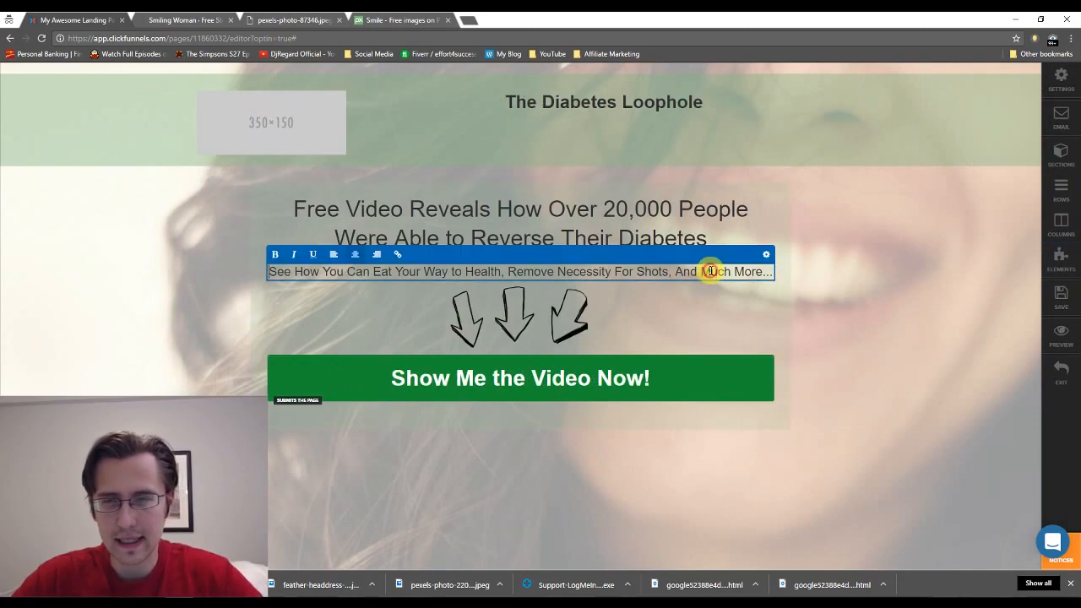
left_click(767, 251)
left_click(1007, 375)
left_click(1007, 375)
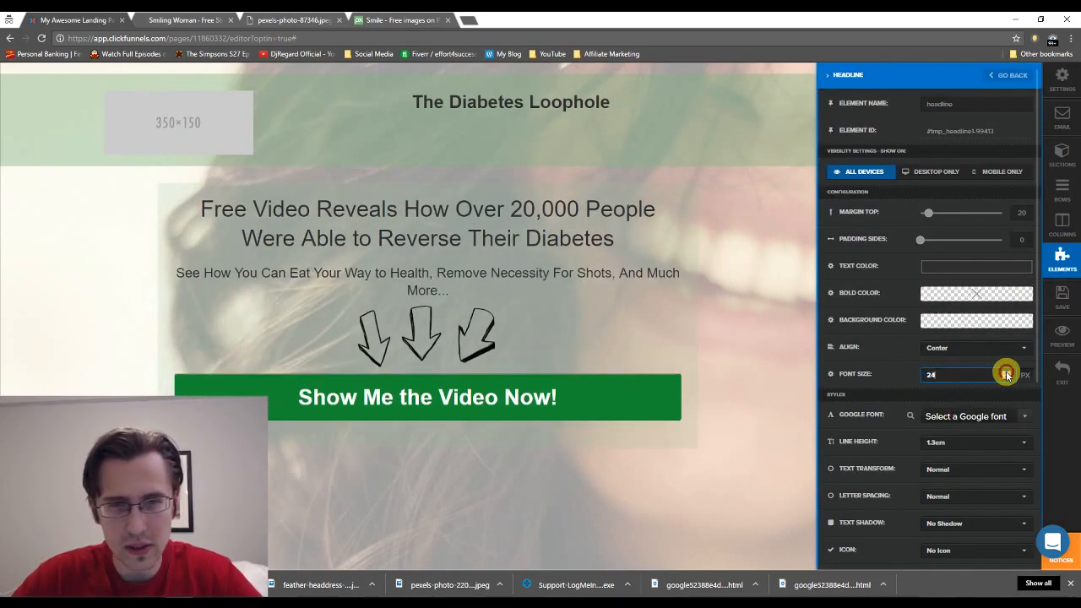
left_click(1007, 375)
left_click(1007, 375)
left_click(1007, 375)
left_click(1007, 376)
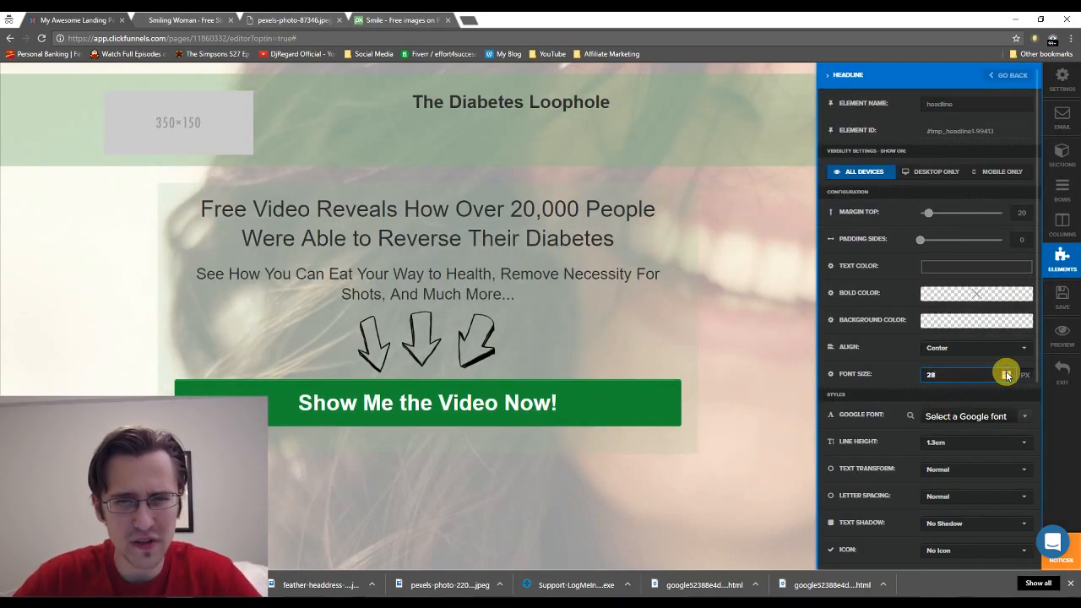
left_click(710, 293)
Insert a line break before "Remove Necessity For Shots" in the second headline.
left_click(714, 279)
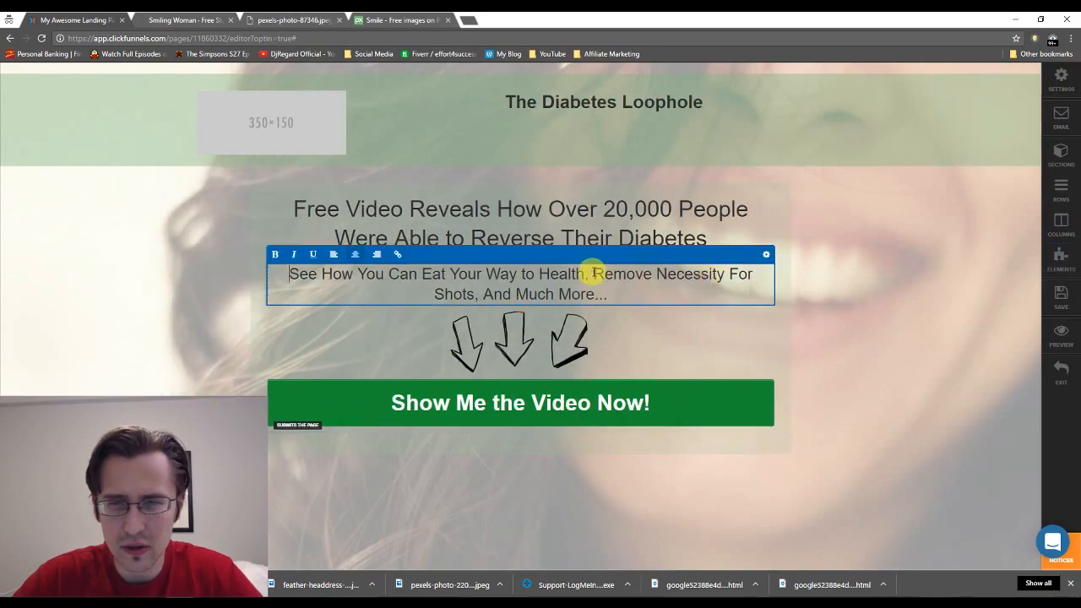
left_click(593, 274)
key("Return")
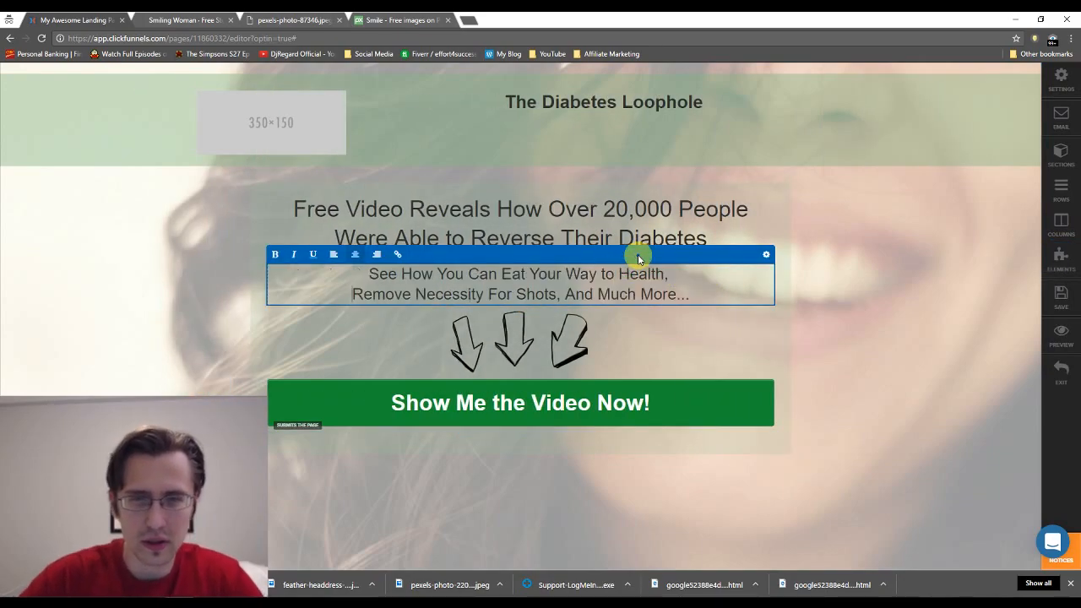
left_click(875, 284)
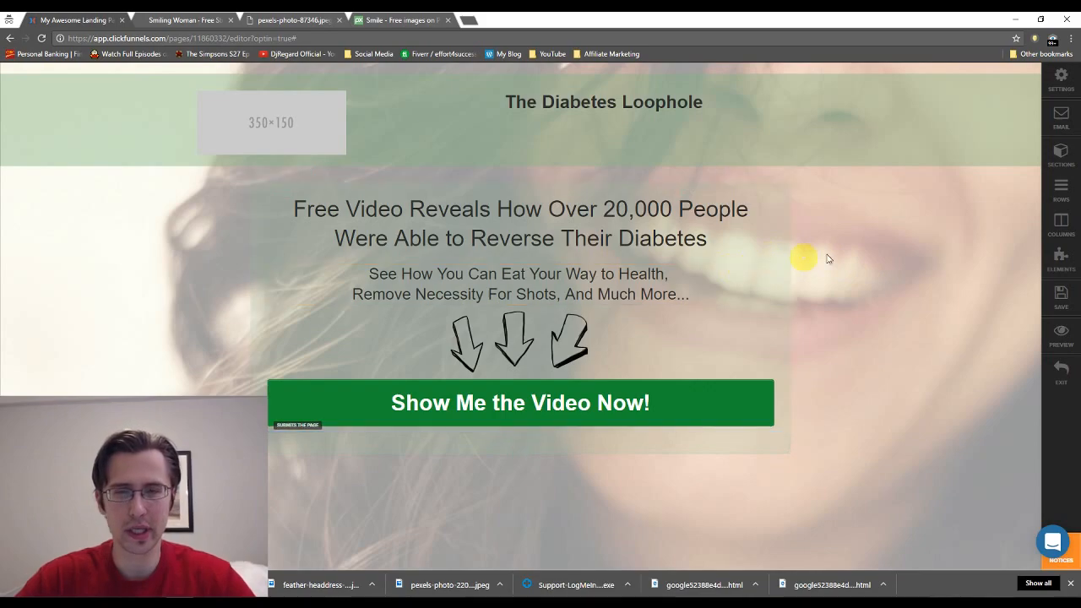
Set the arrows image's width to 200 and its top margin to 20.
left_click(541, 342)
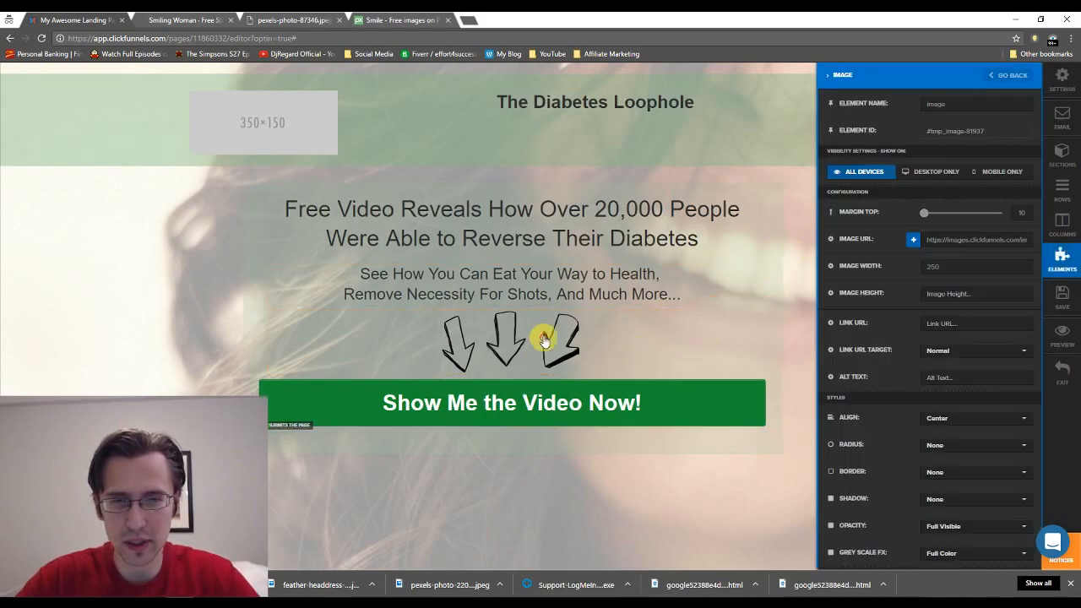
left_click(940, 268)
type("200")
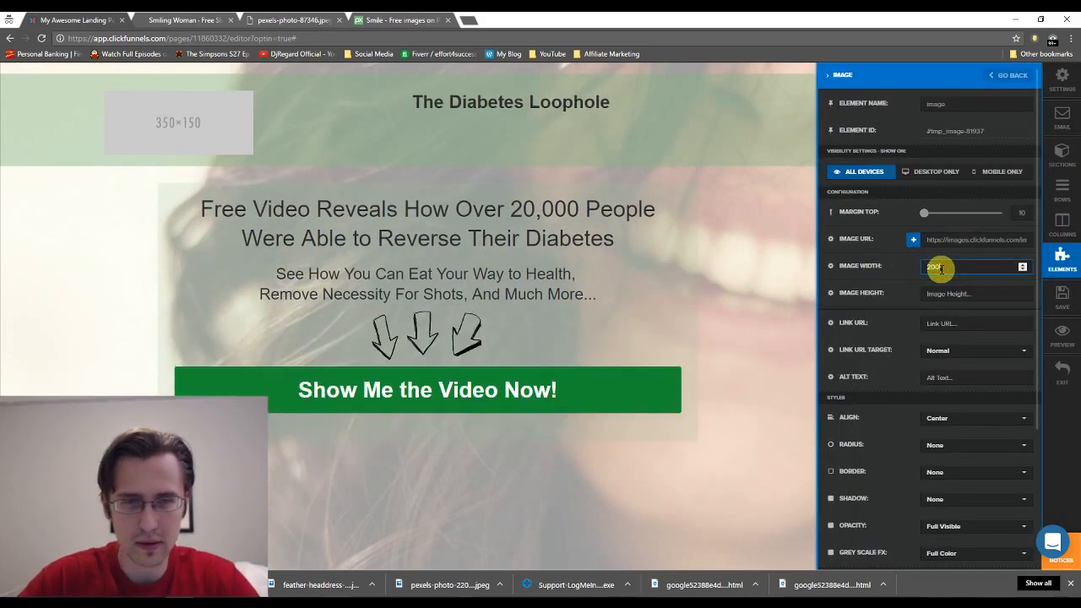
left_click(1022, 215)
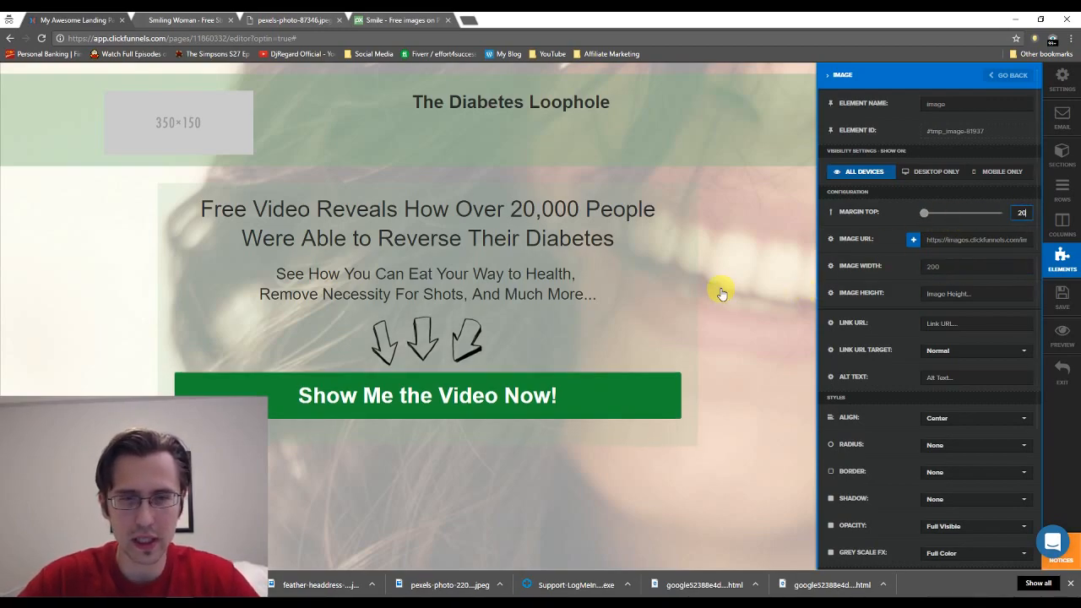
Increase the top margin of the green "Show Me the Video Now!" button and close its settings.
left_click(676, 385)
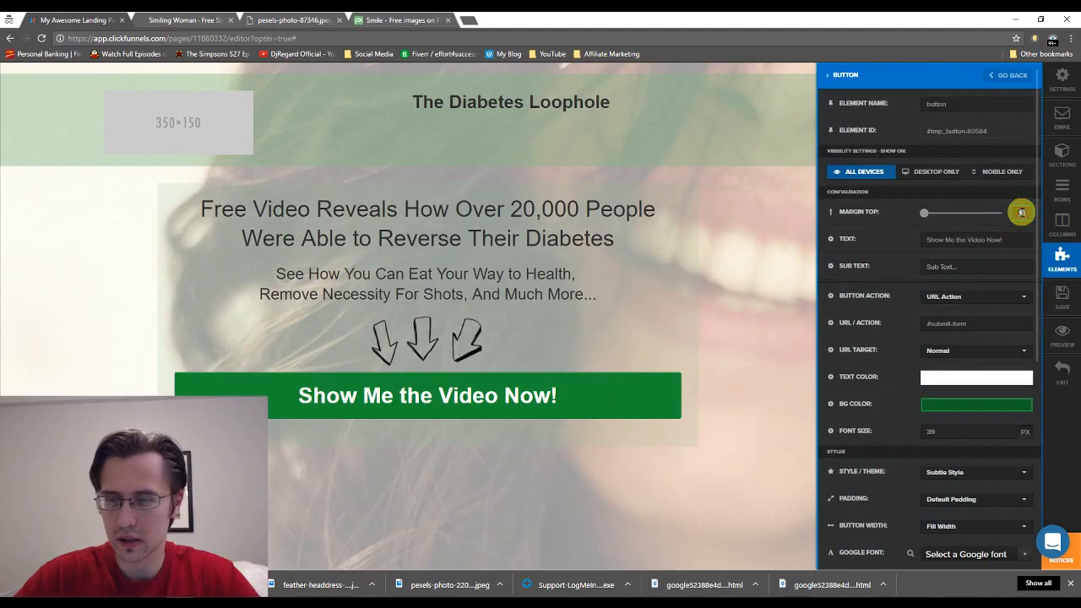
type("10")
left_click(720, 282)
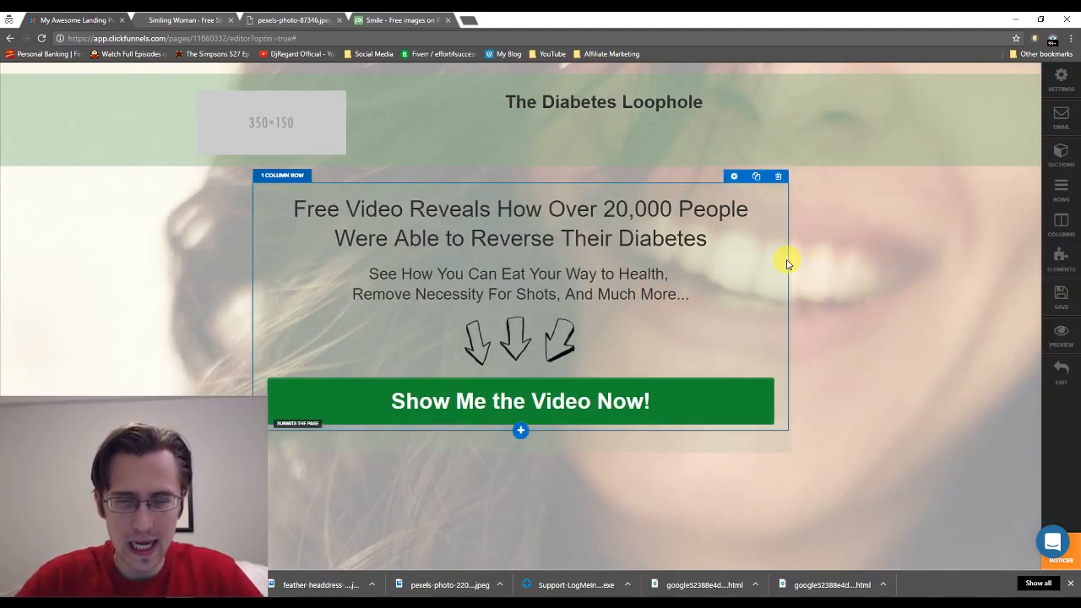
Set the bold colour of the "Free Video Reveals" headline to red, #ff0000, and close its settings.
left_click(570, 212)
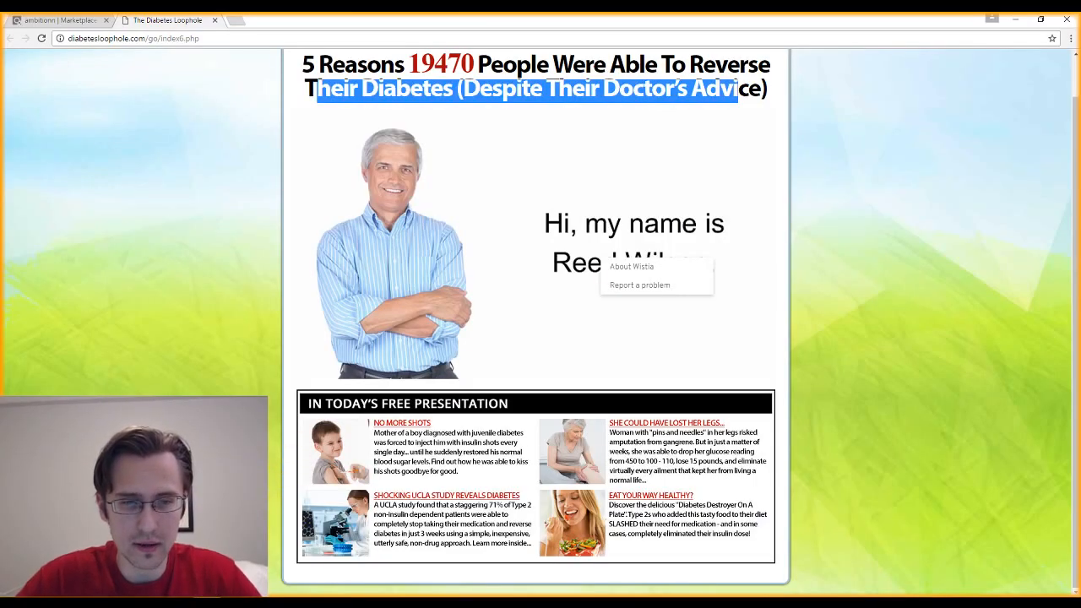
scroll(536, 321, "up", 1)
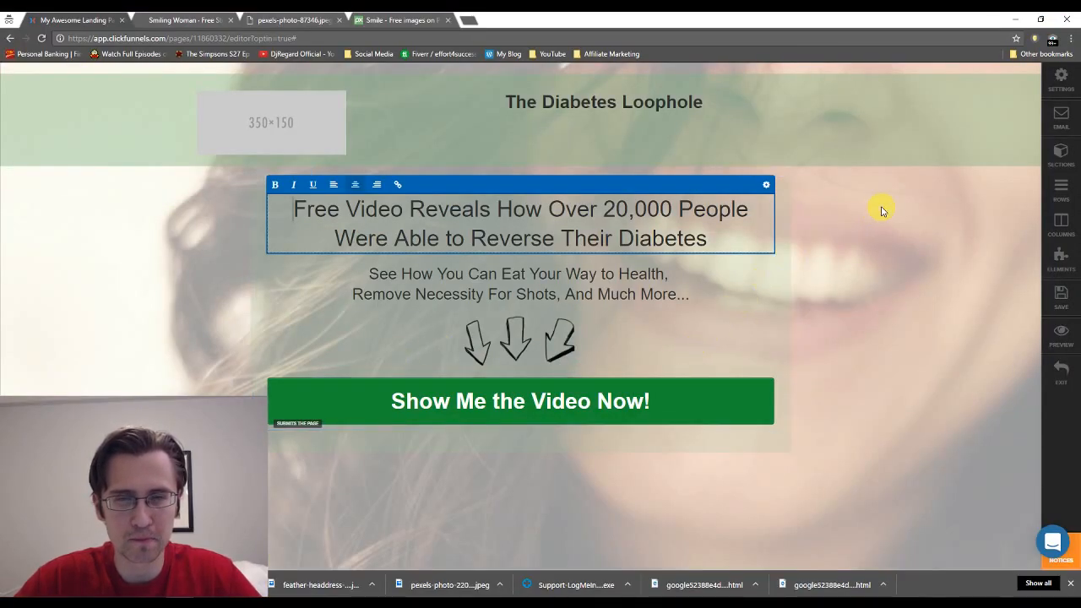
left_click(850, 209)
left_click(626, 210)
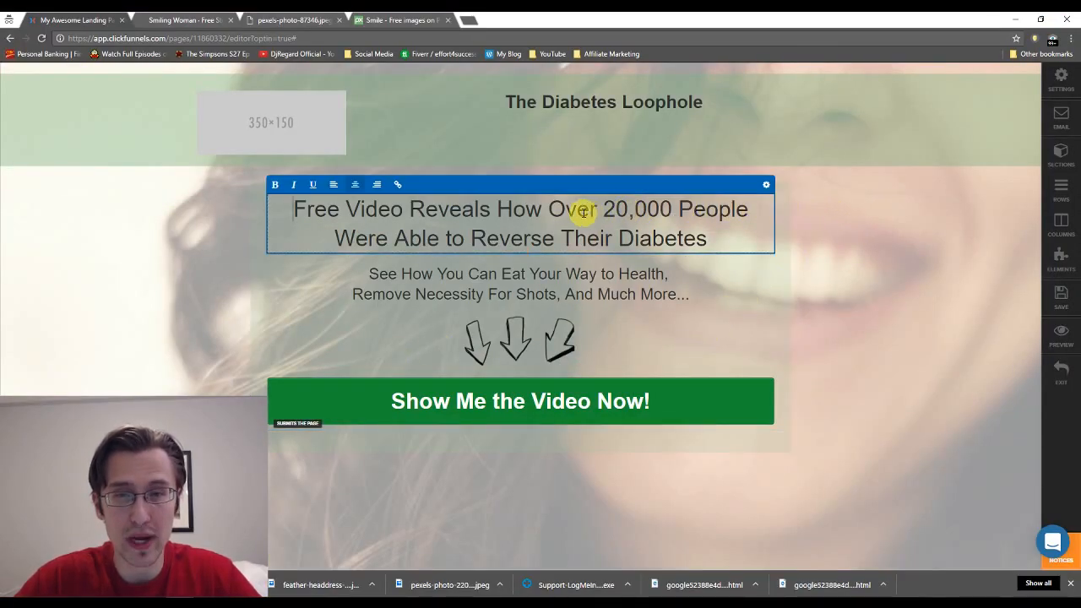
left_click(766, 186)
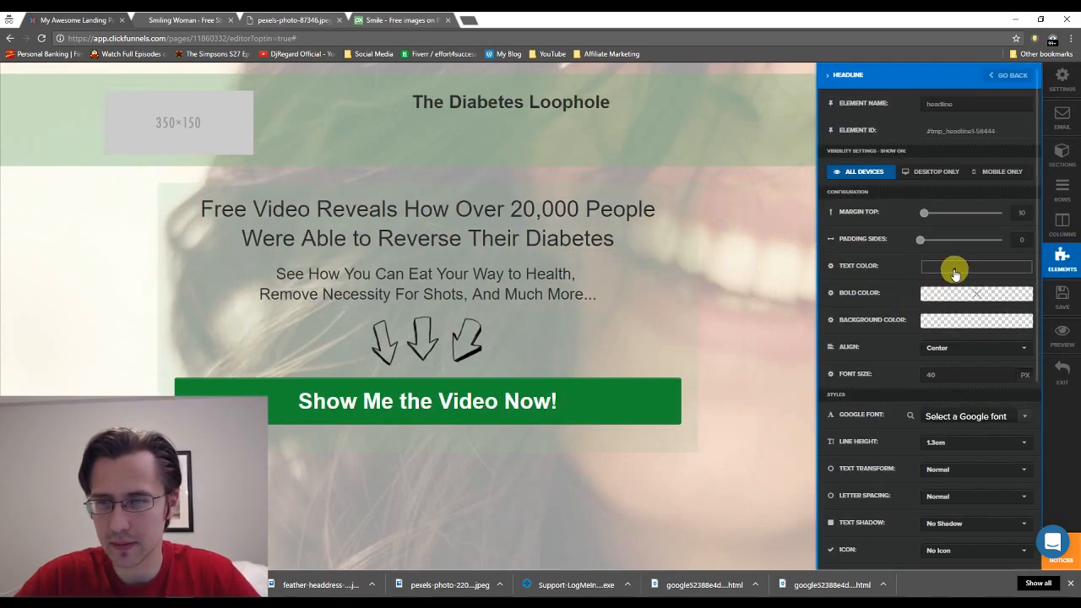
left_click(934, 292)
left_click_drag(963, 359, 1014, 296)
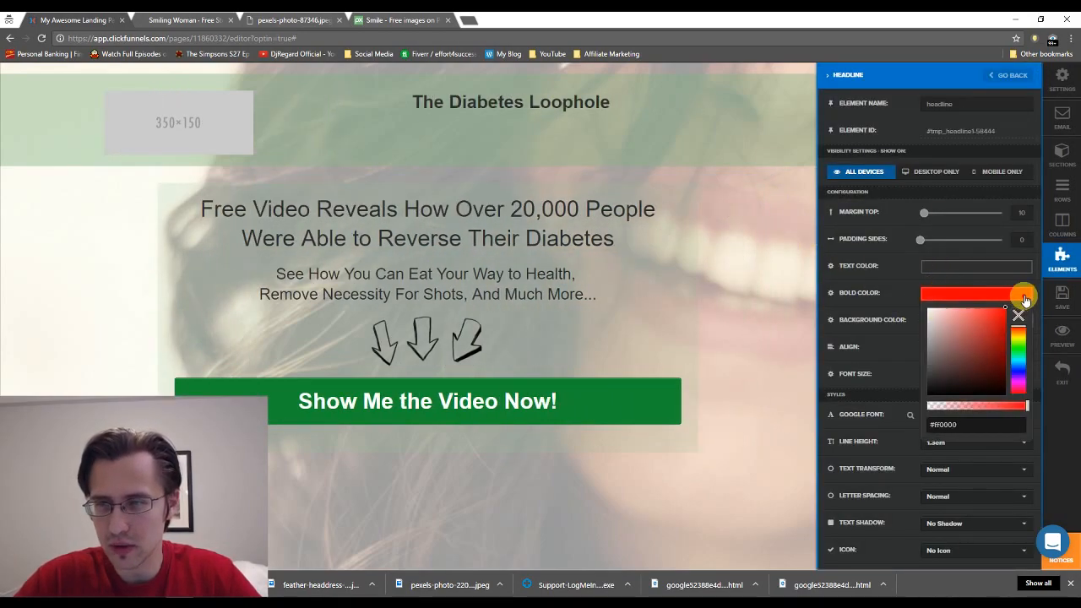
left_click(634, 238)
Make "Over 20,000 People" and "Reverse" bold in the "Free Video Reveals" headline.
left_click(527, 211)
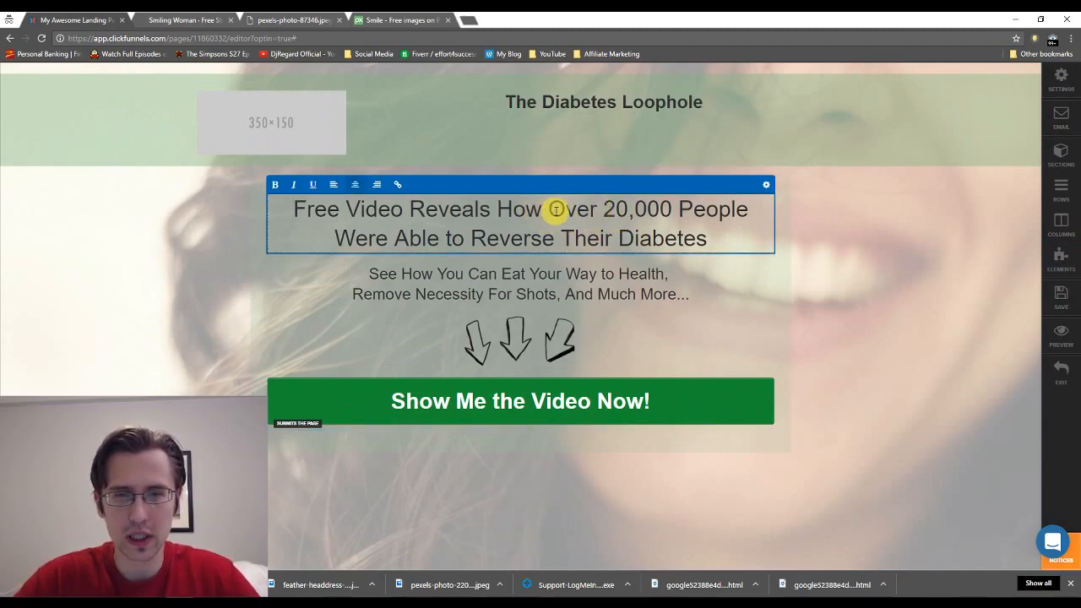
left_click_drag(549, 210, 748, 211)
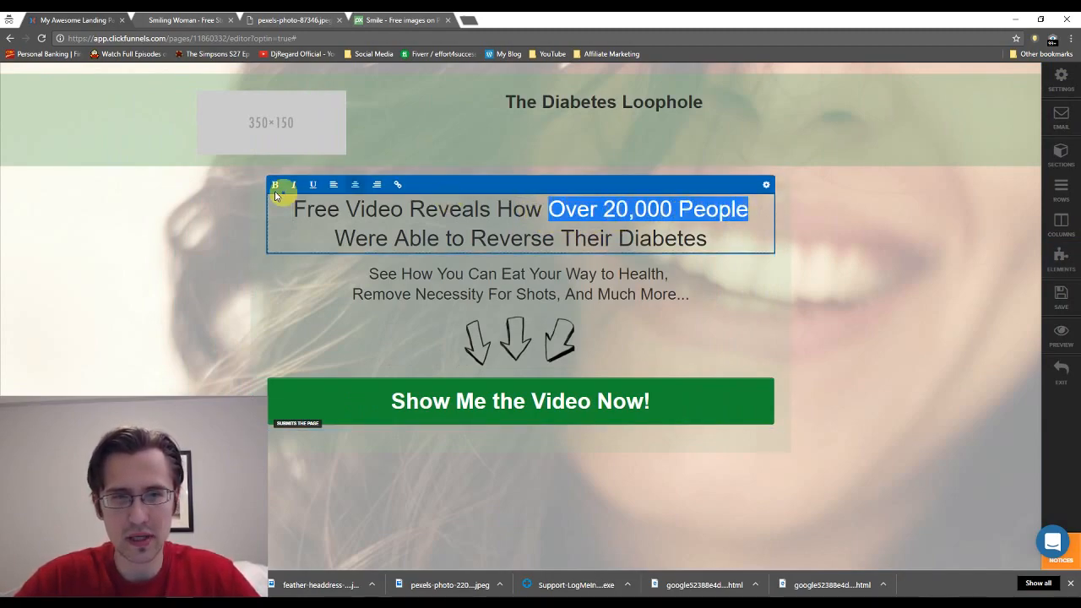
left_click(275, 185)
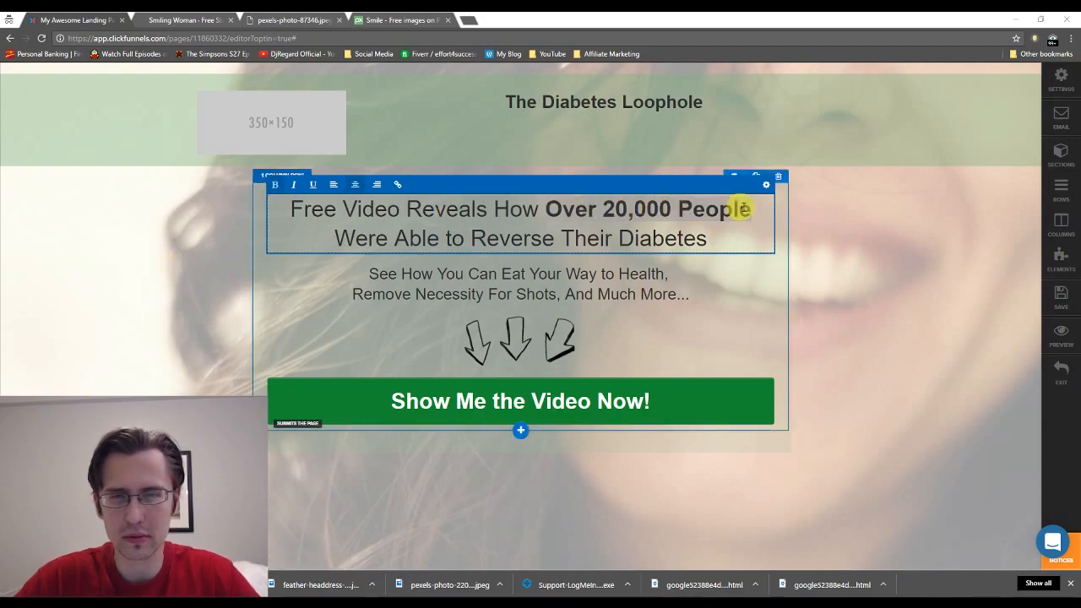
left_click(794, 229)
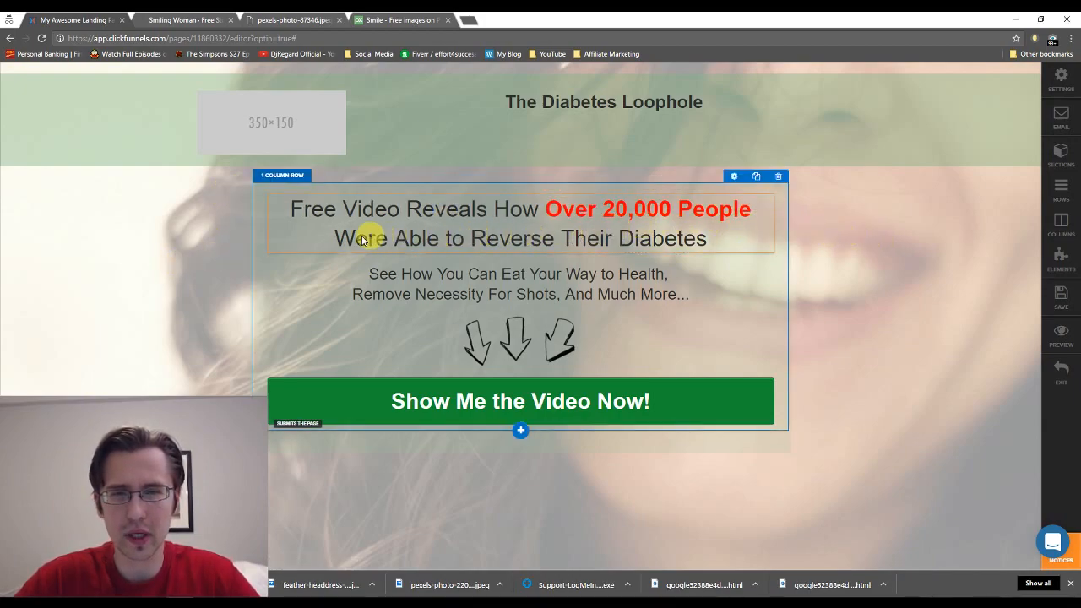
left_click(444, 218)
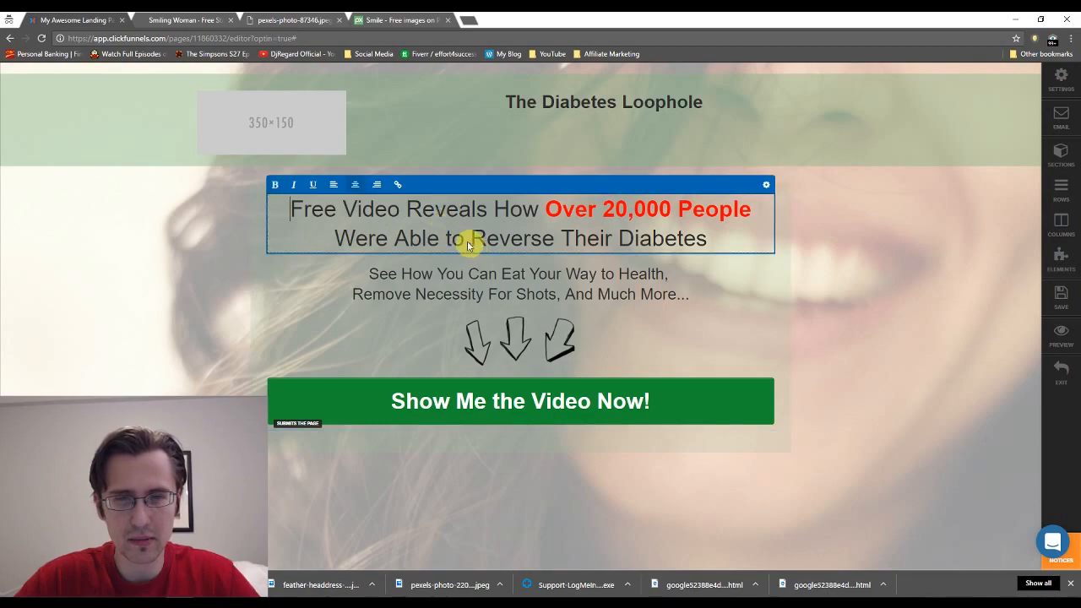
left_click_drag(474, 238, 557, 234)
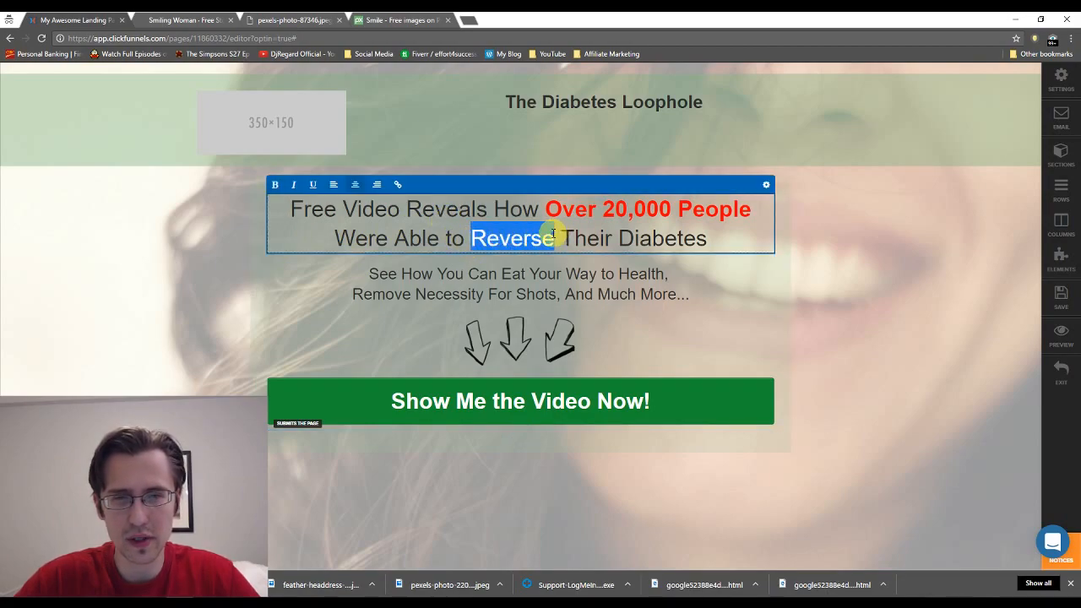
left_click(274, 184)
left_click(226, 215)
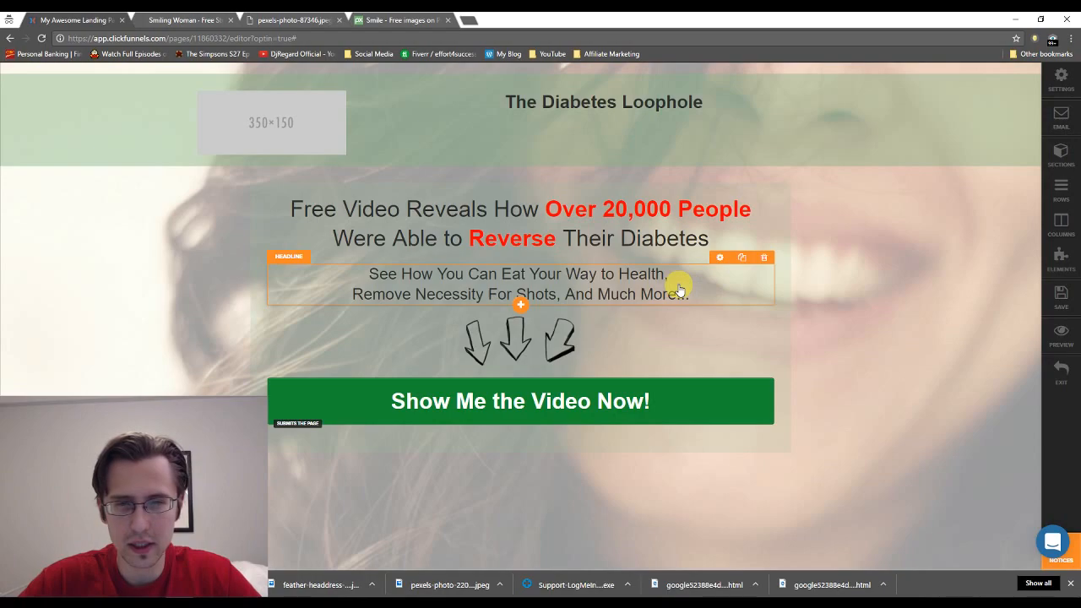
Open the "See How You Can Eat Your Way to Health" headline for text editing.
left_click(636, 281)
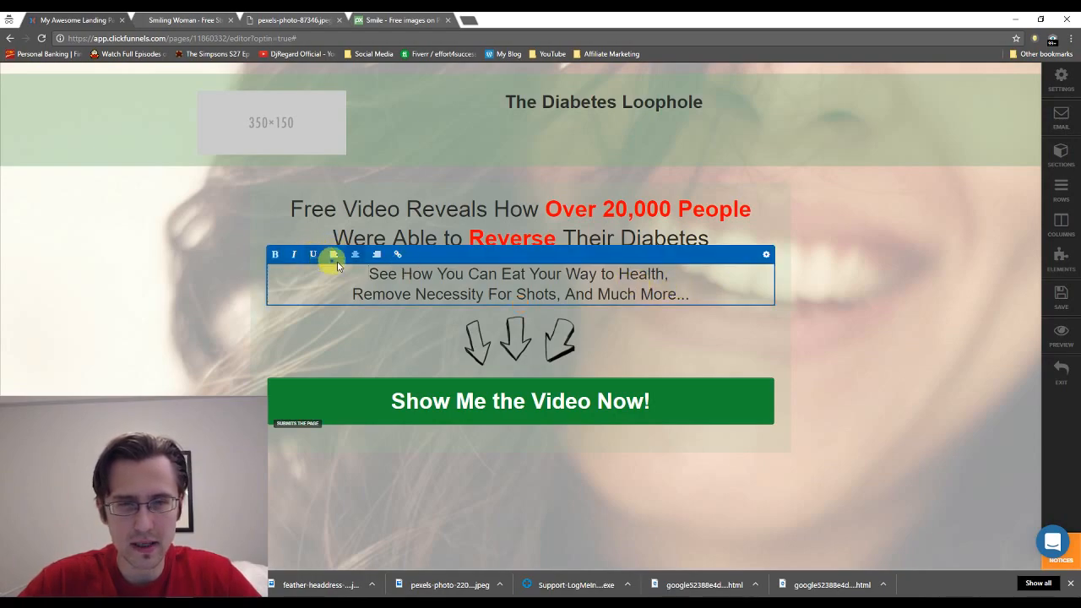
Italicize both lines of the subheadline that starts with "See How You Can Eat Your Way to Health".
triple_click(447, 279)
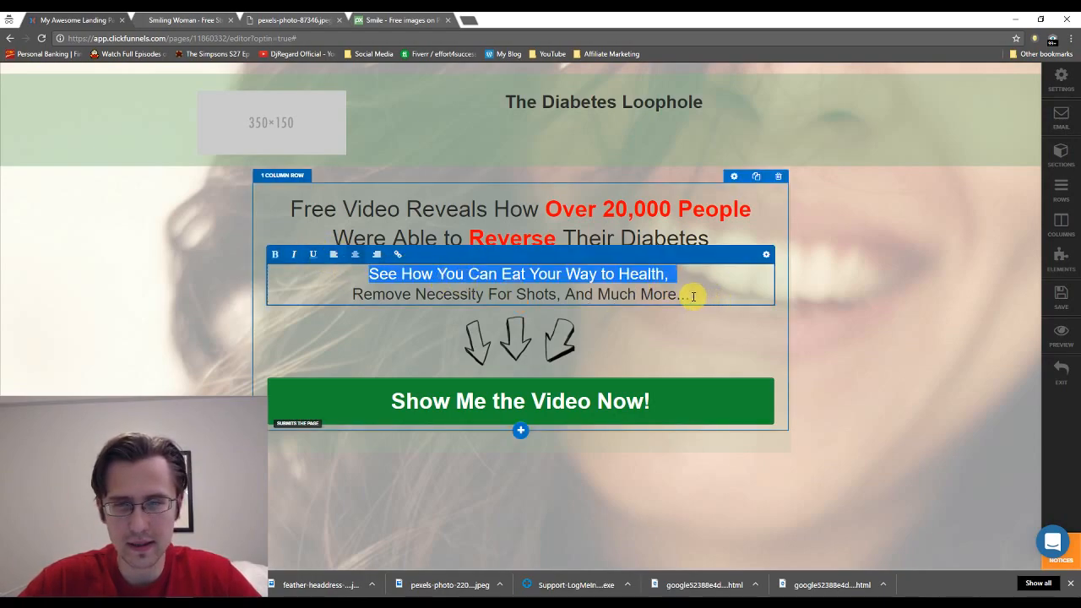
left_click_drag(693, 296, 358, 273)
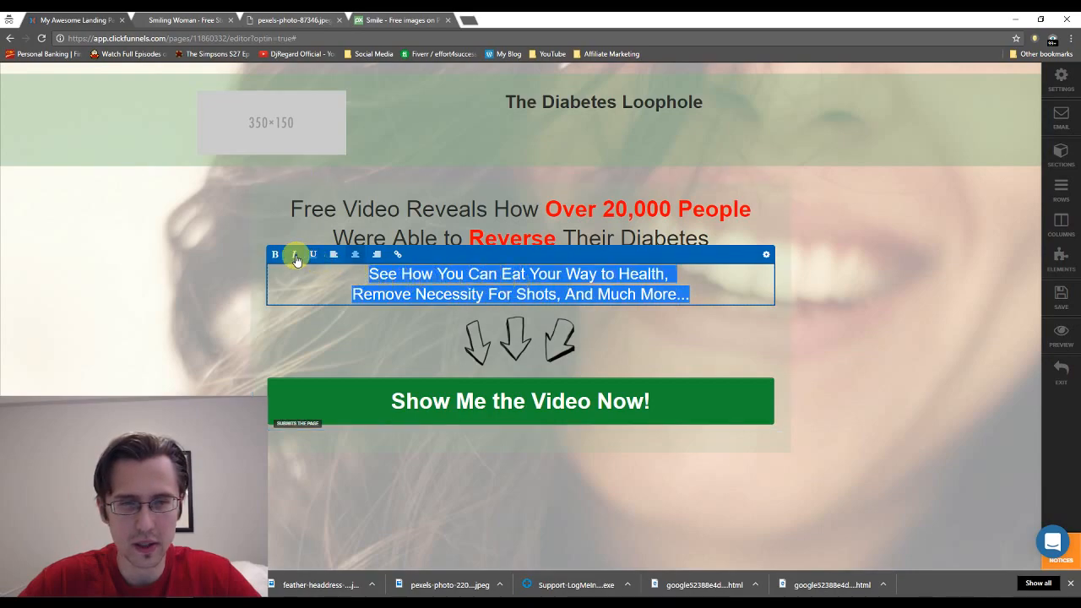
left_click(296, 255)
left_click(198, 279)
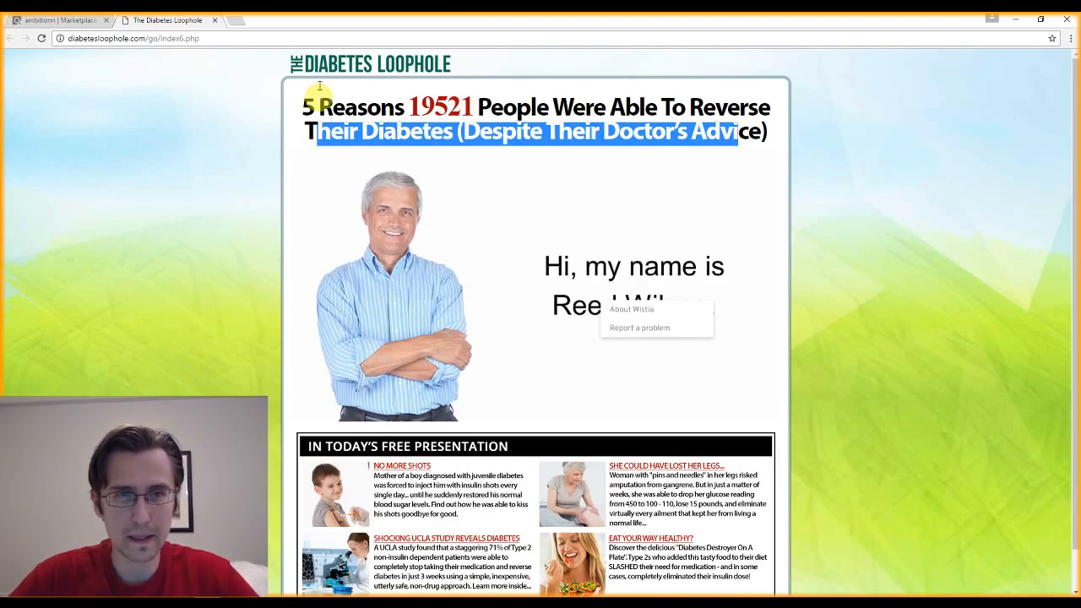
Review the Diabetes Loophole sales page, including its logo, headline, video and free presentation topics.
scroll(225, 291, "down", 1)
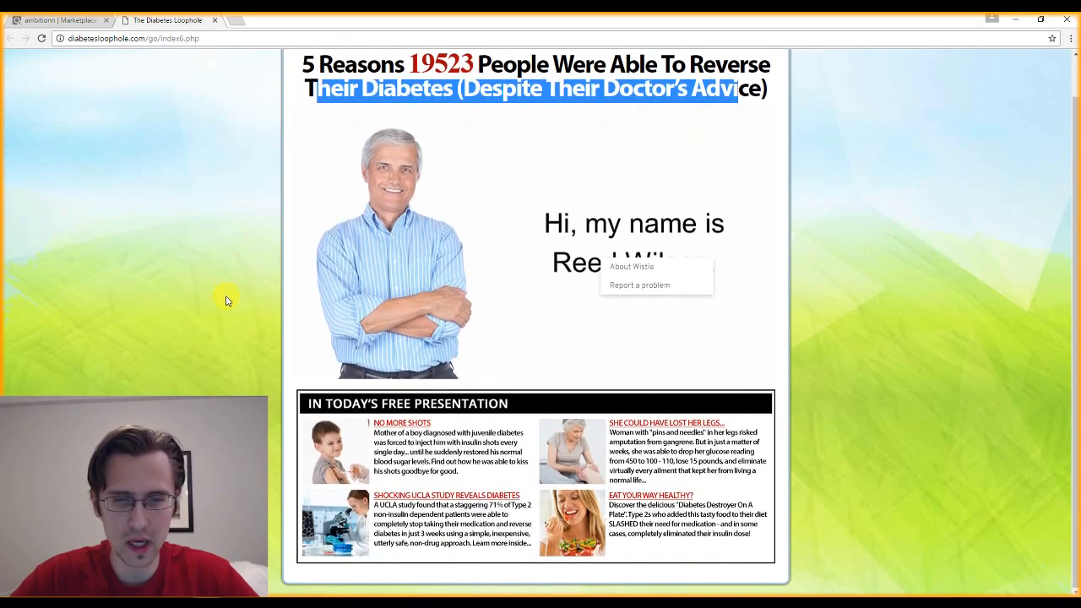
scroll(225, 300, "up", 1)
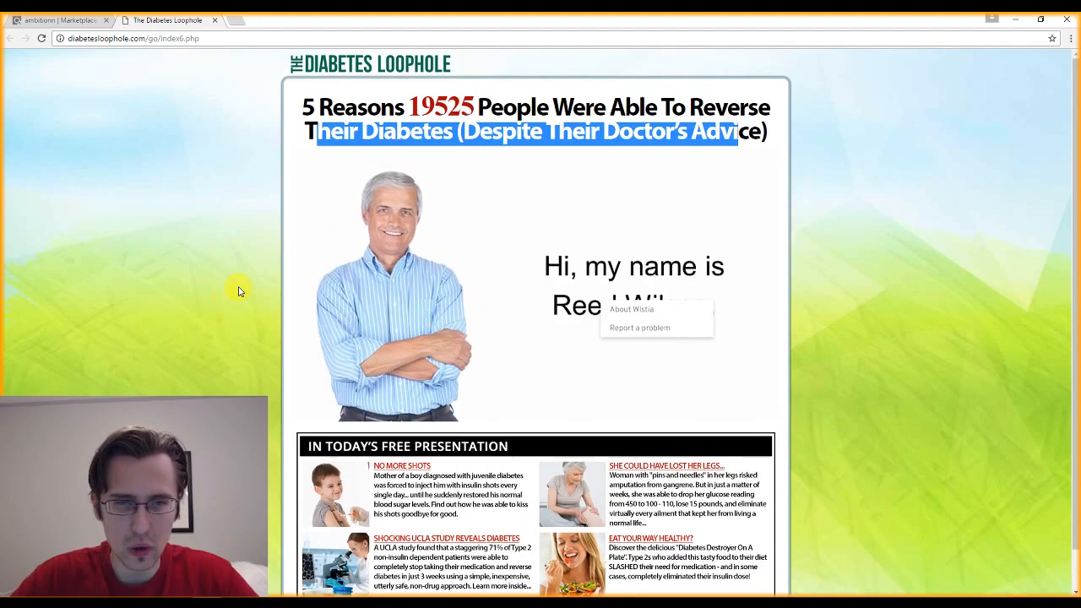
left_click(238, 291)
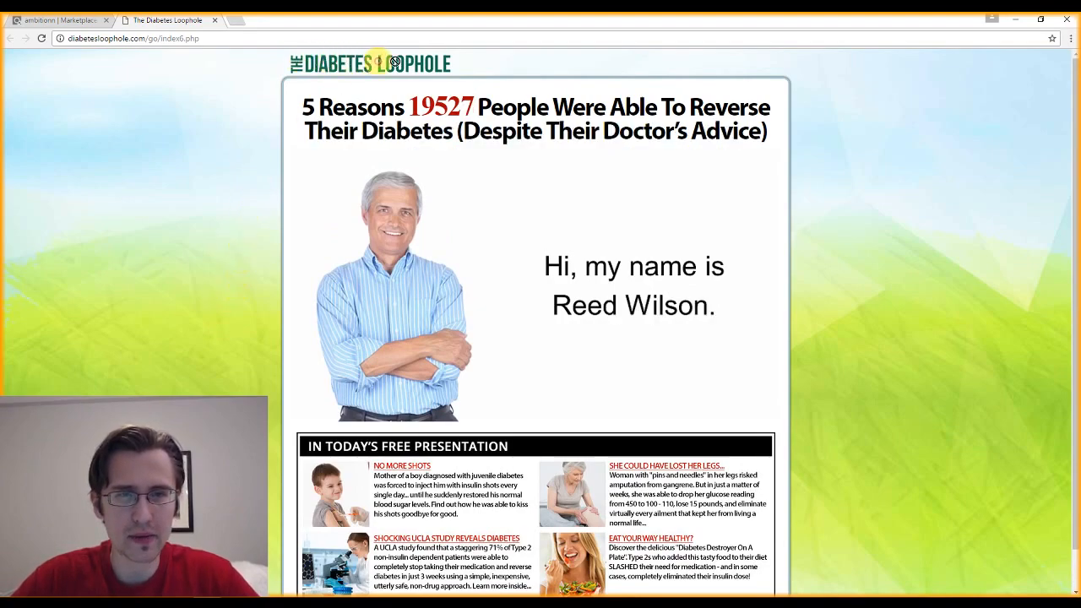
scroll(256, 245, "down", 1)
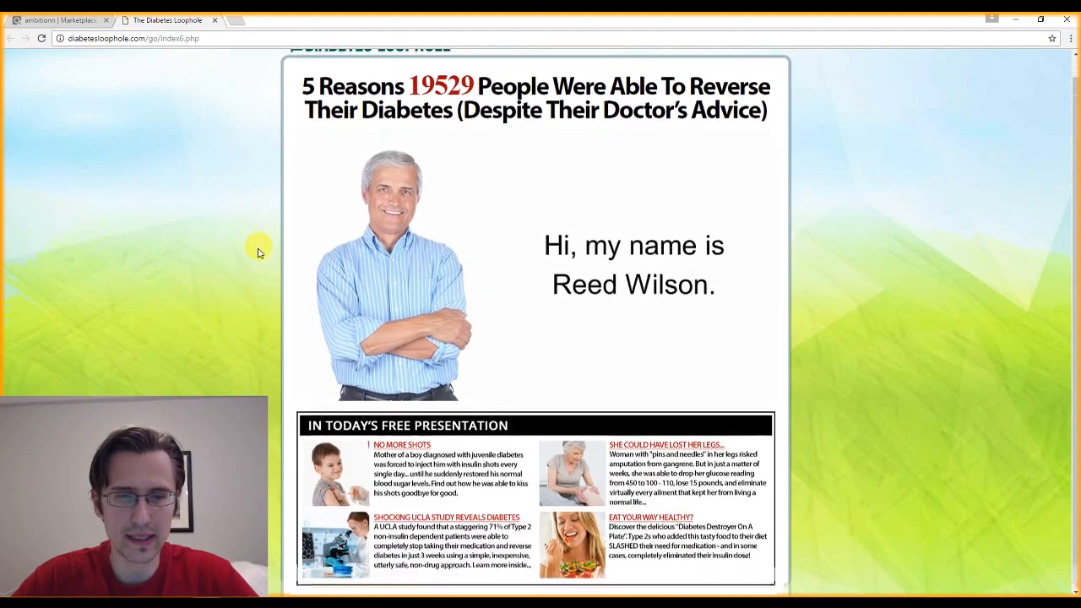
scroll(253, 259, "up", 1)
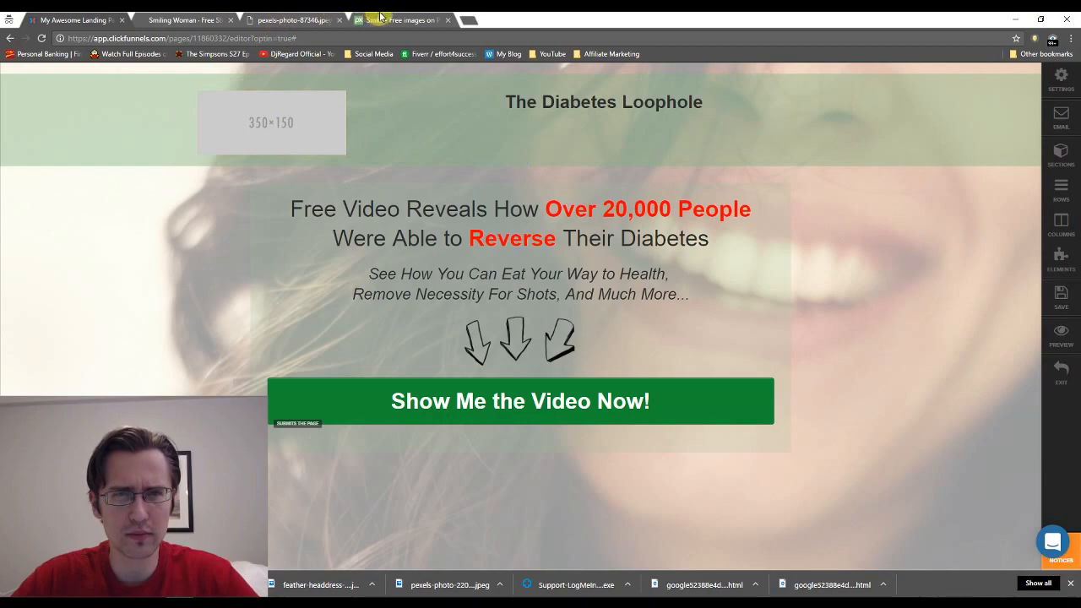
Search Pixabay for "diabetes" images and look through the results for a suitable picture.
left_click(402, 19)
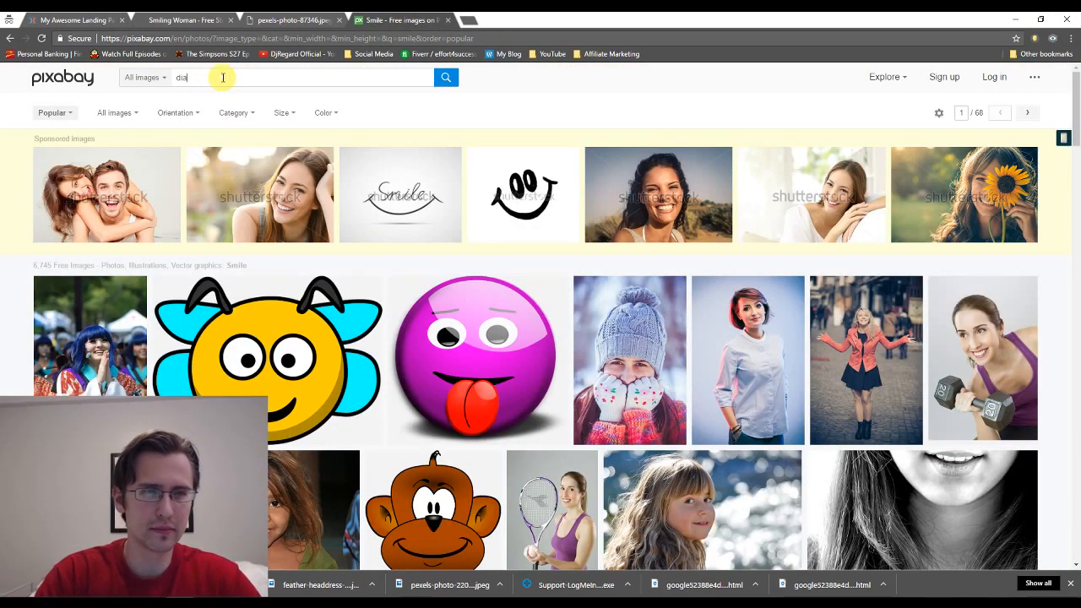
left_click(223, 77)
type("diabetes")
key("Return")
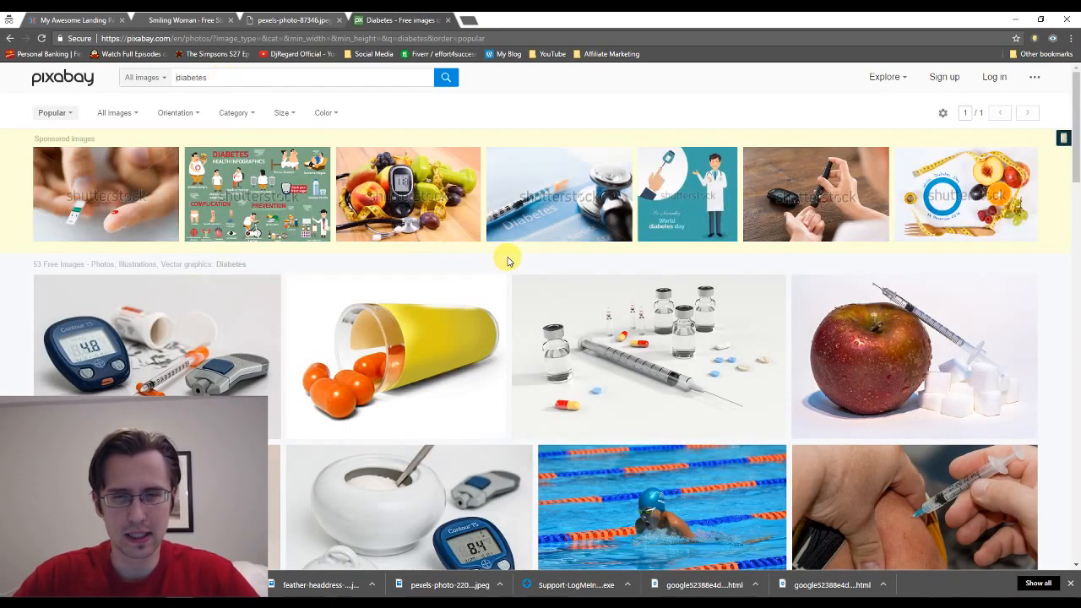
scroll(505, 260, "down", 2)
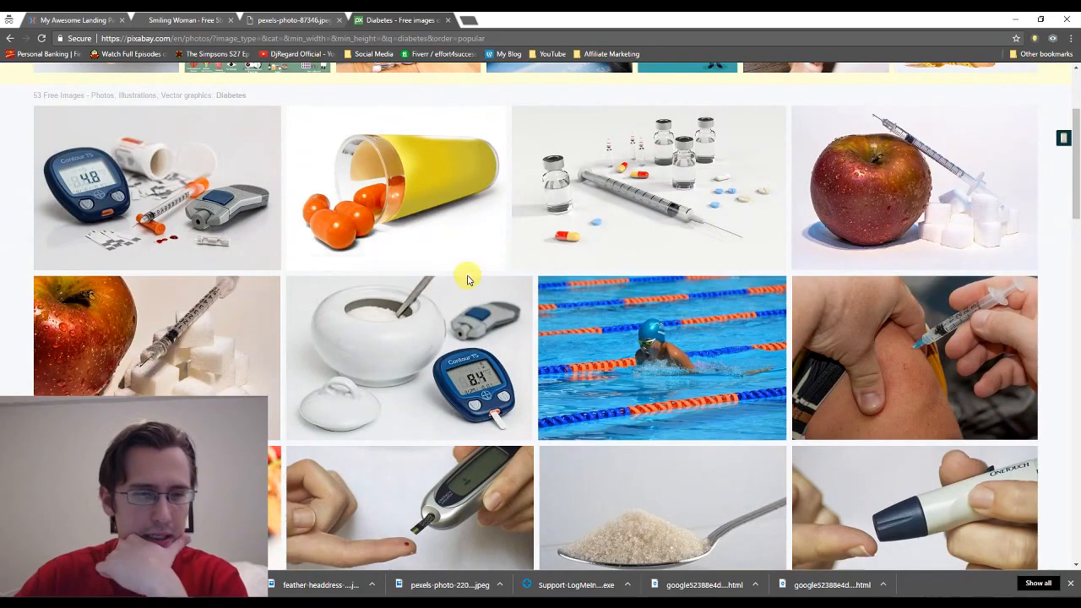
scroll(468, 278, "down", 2)
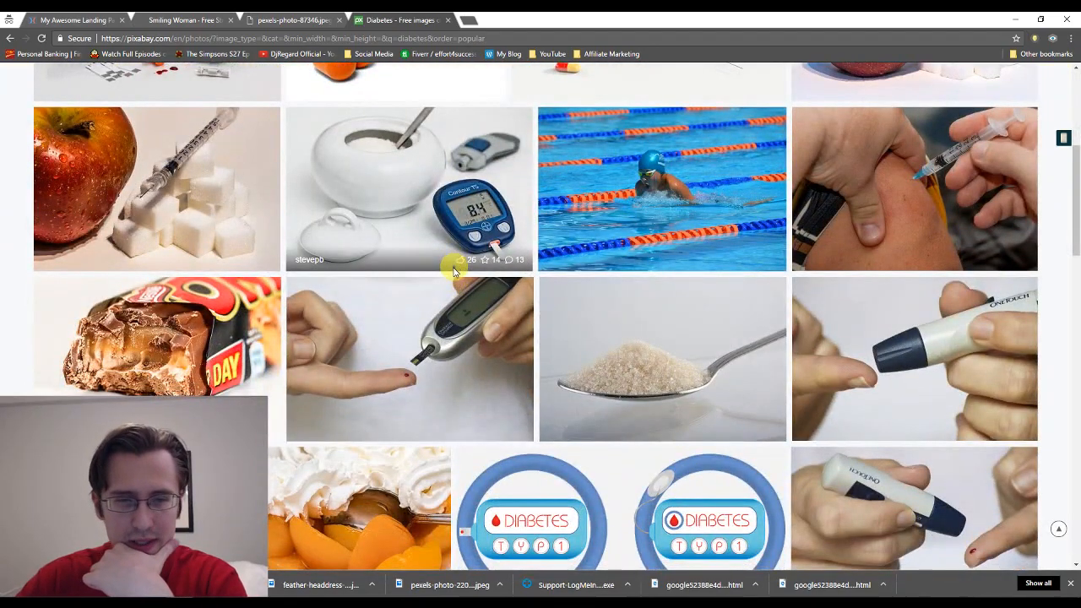
scroll(443, 287, "down", 3)
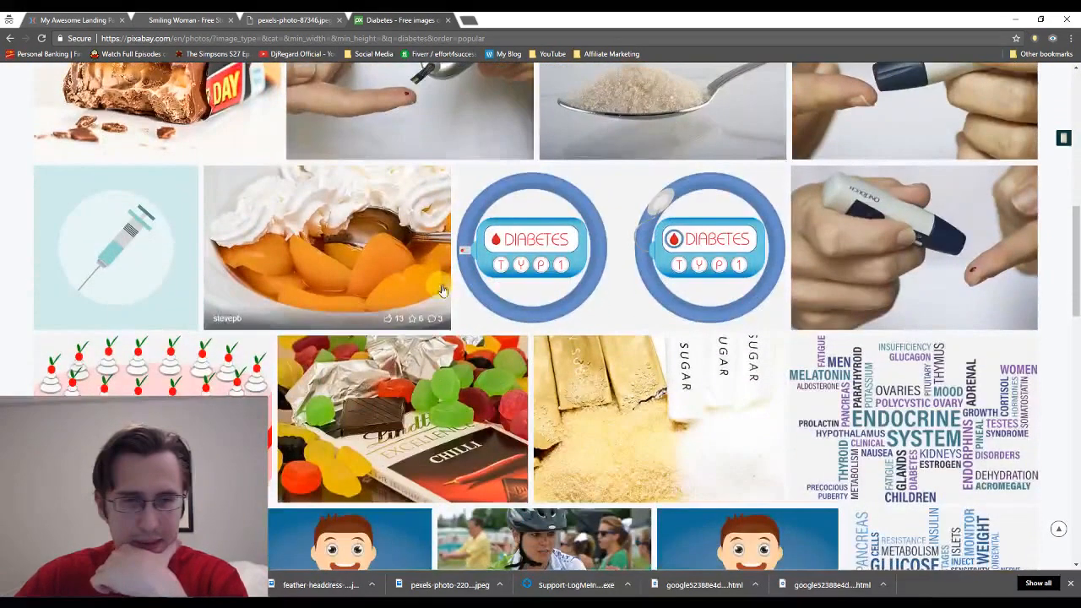
scroll(418, 318, "down", 1)
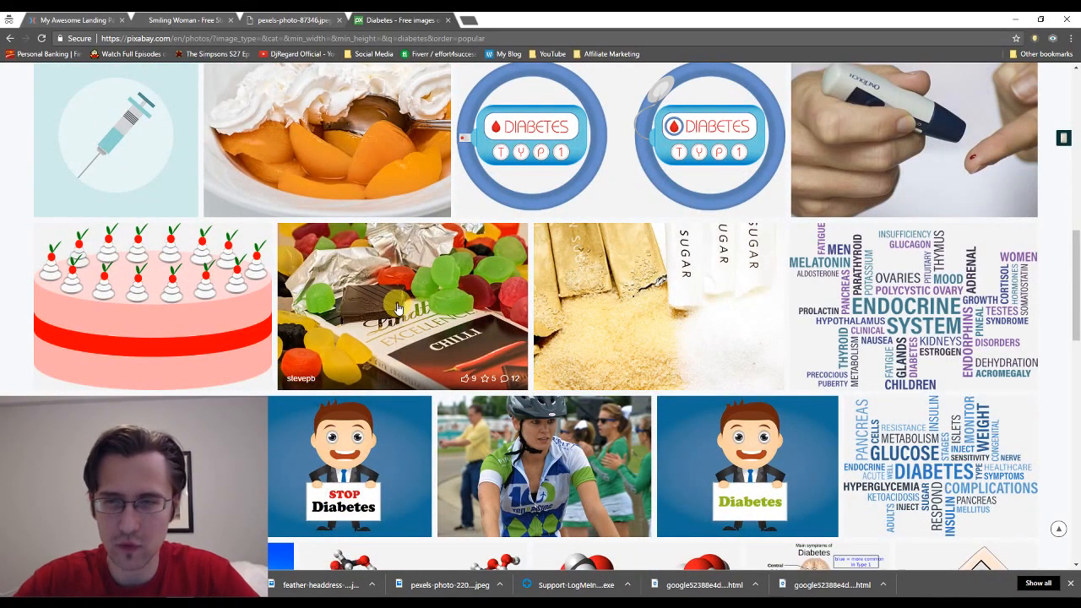
scroll(397, 308, "down", 2)
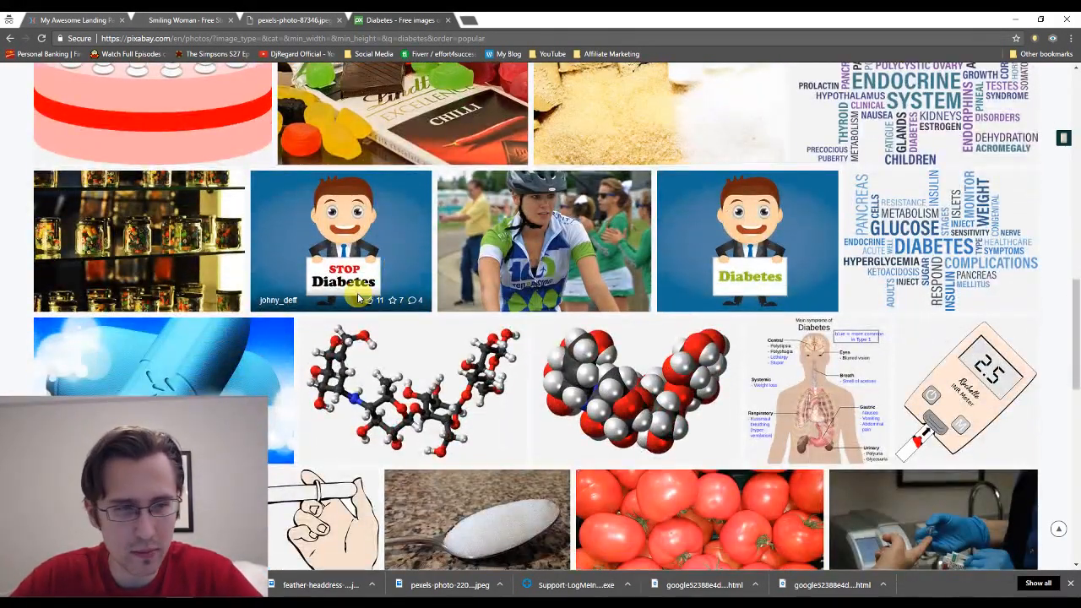
scroll(356, 294, "up", 10)
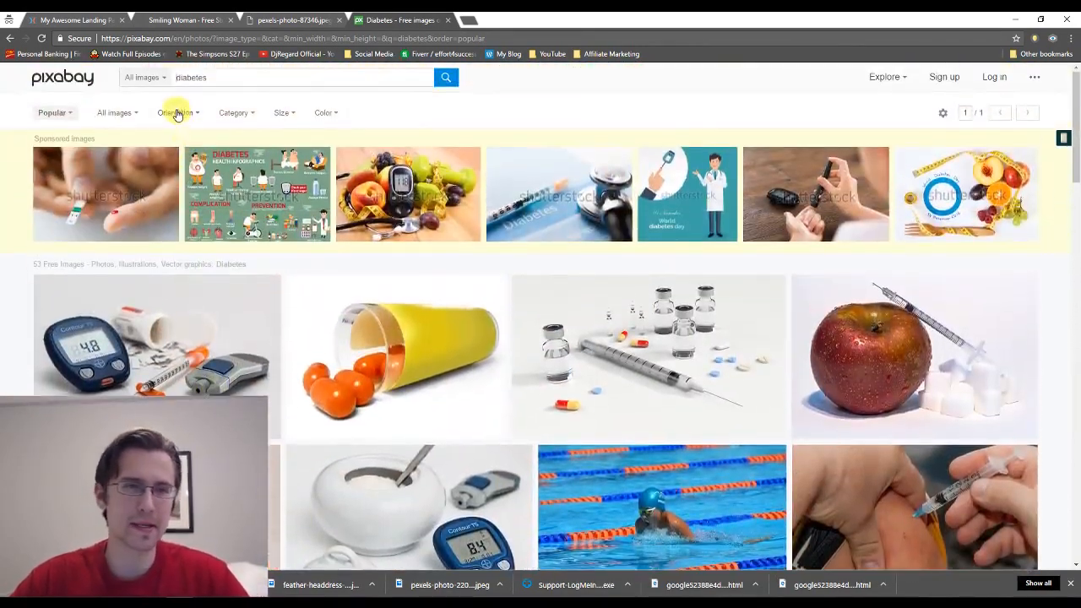
Go back to the "smile" images on Pixabay and look through the results for a suitable picture.
left_click(198, 79)
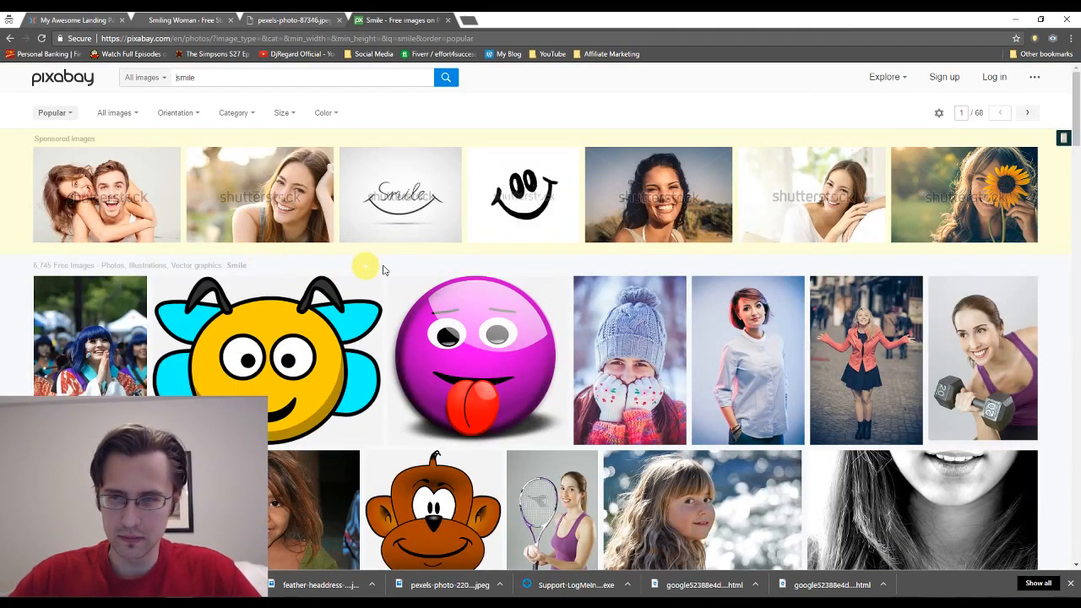
scroll(446, 254, "down", 1)
scroll(446, 257, "down", 2)
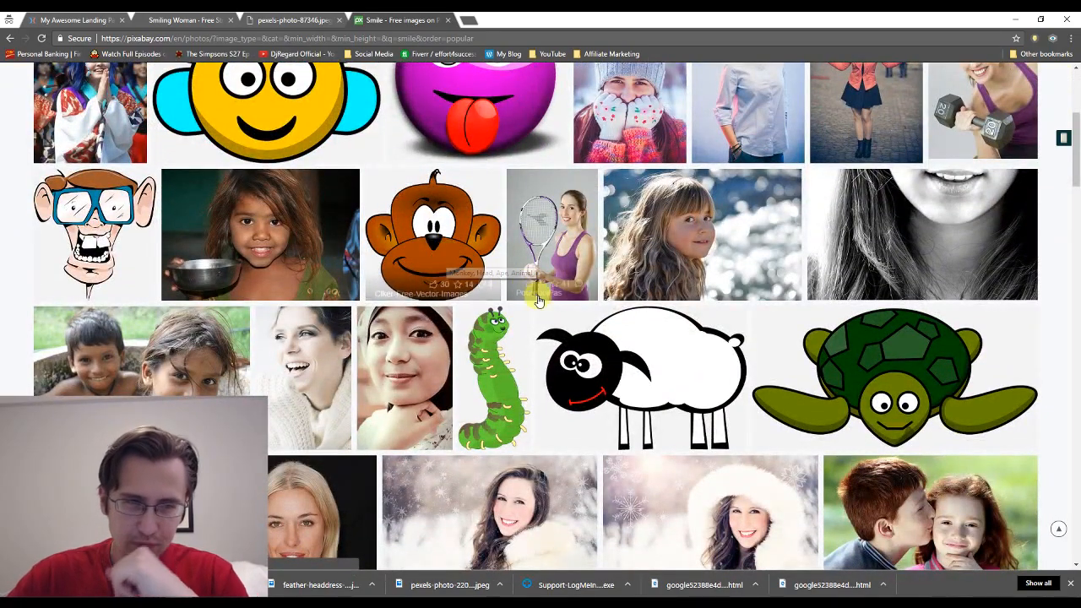
scroll(507, 329, "down", 5)
scroll(507, 338, "down", 3)
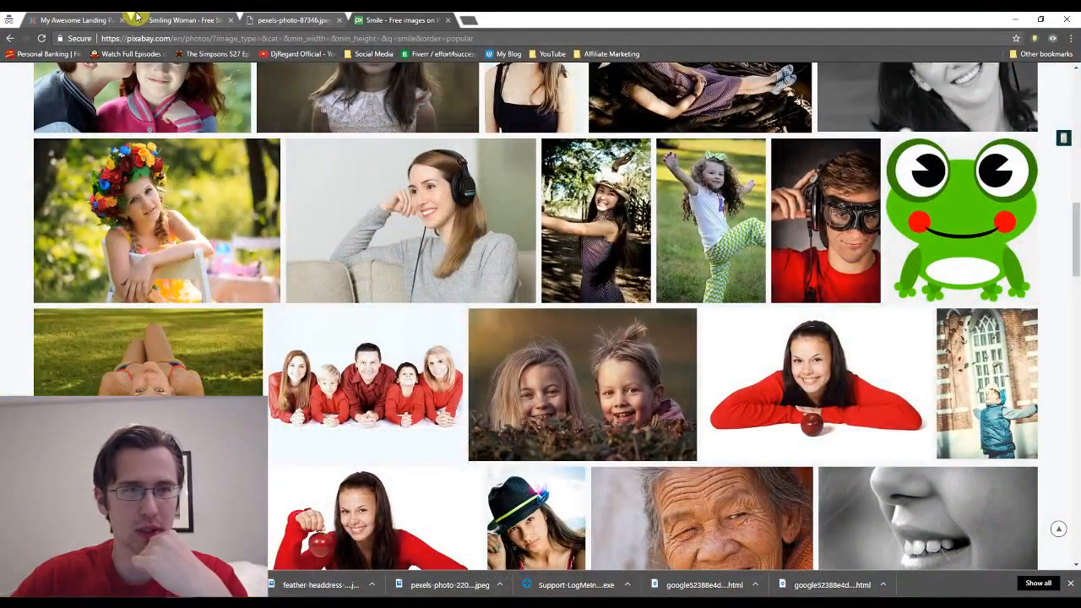
Return to the landing page editor, open the image picker for the header's placeholder image, and check the stock images and backgrounds.
left_click(84, 19)
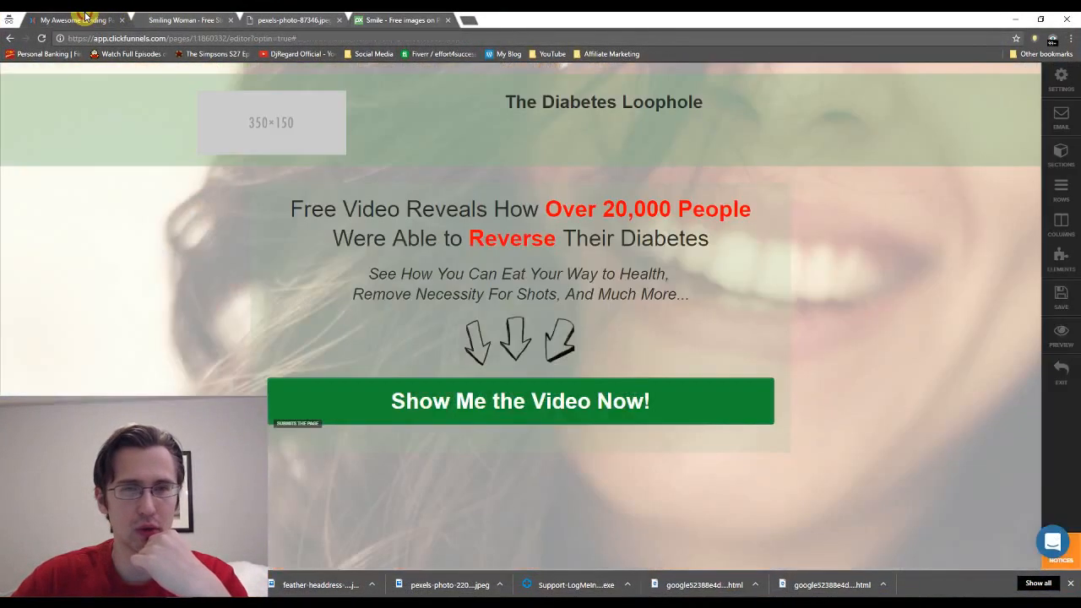
left_click(301, 110)
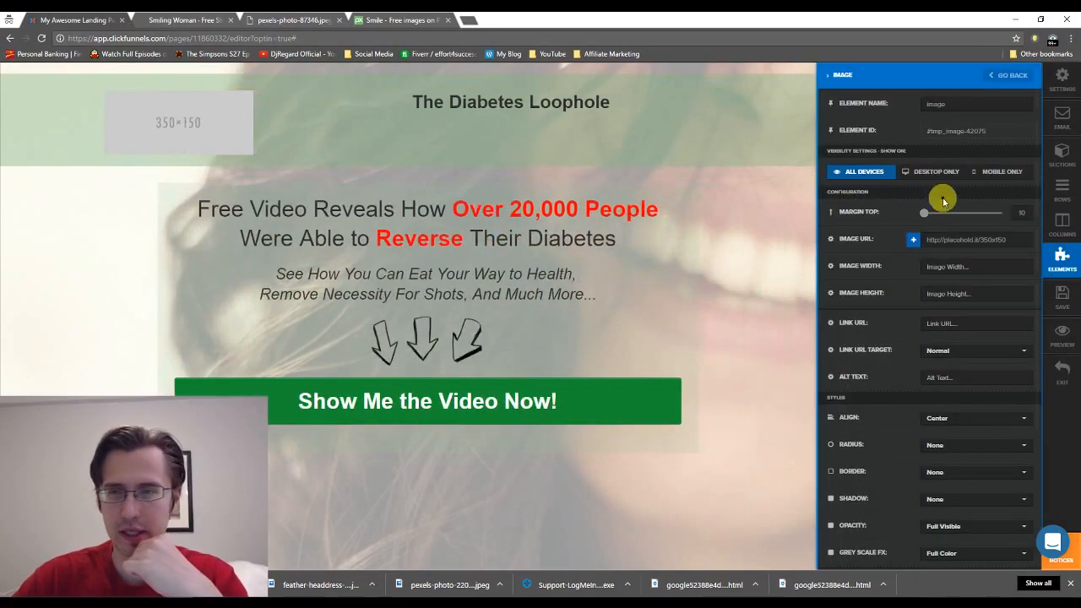
left_click(913, 240)
left_click(380, 409)
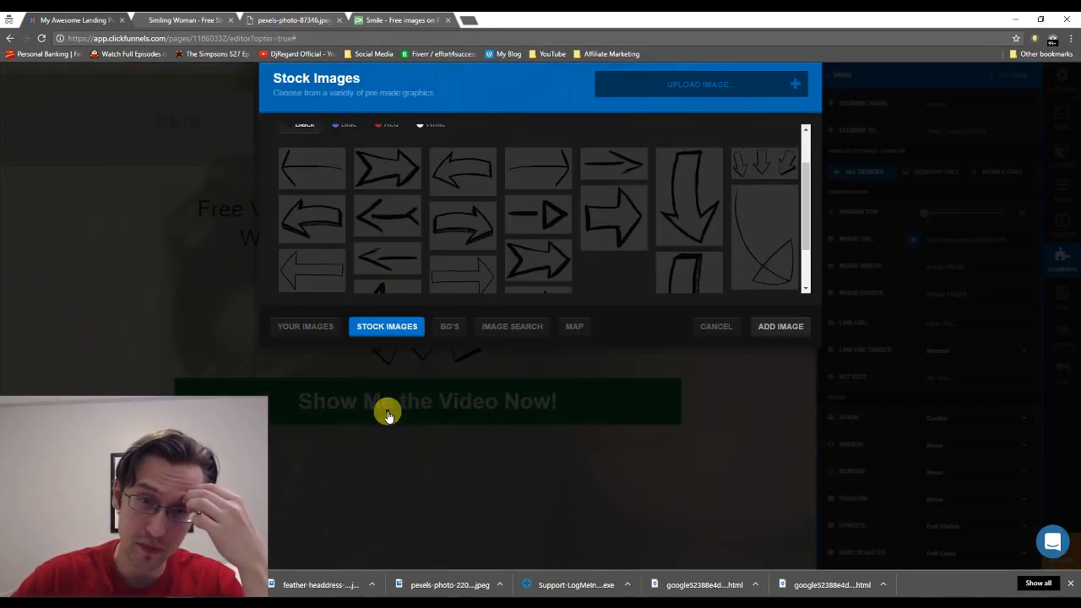
left_click(451, 326)
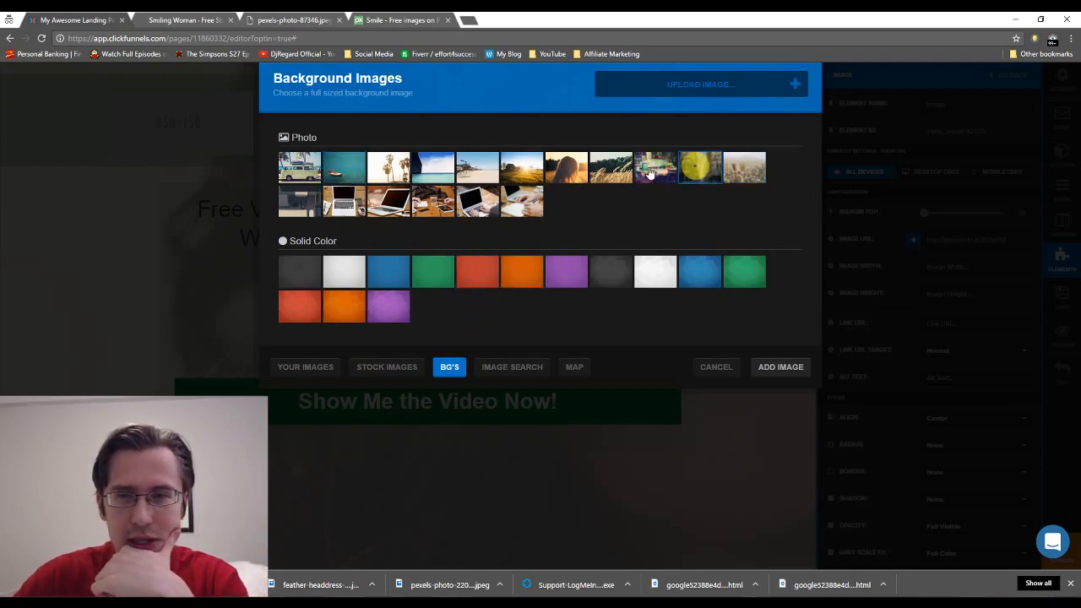
Search the icons for "smile" and replace the header's placeholder image with the heart-eyed smiley.
left_click(509, 367)
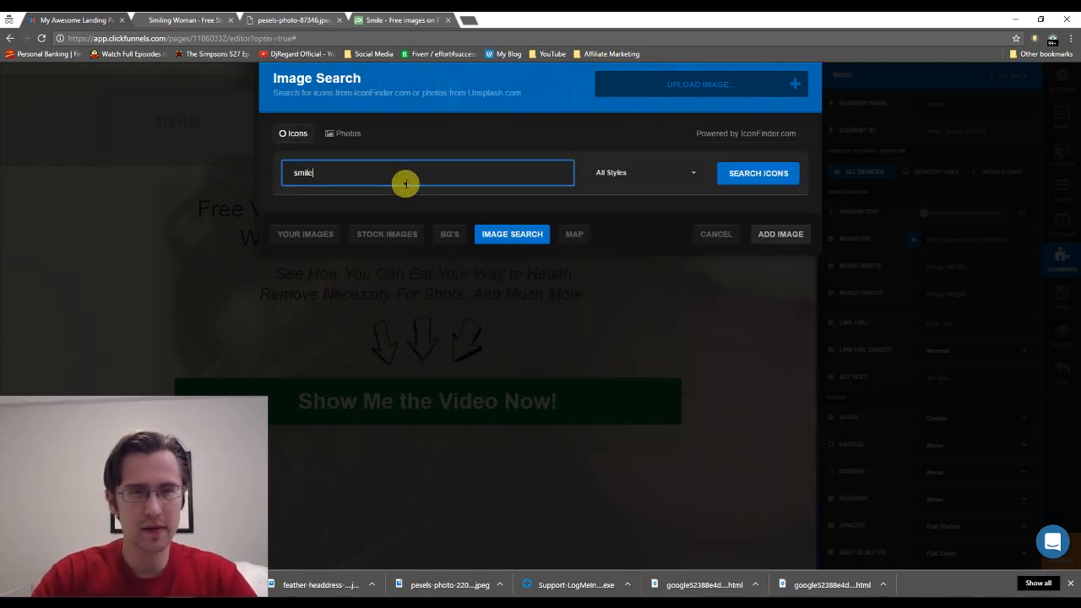
key("Return")
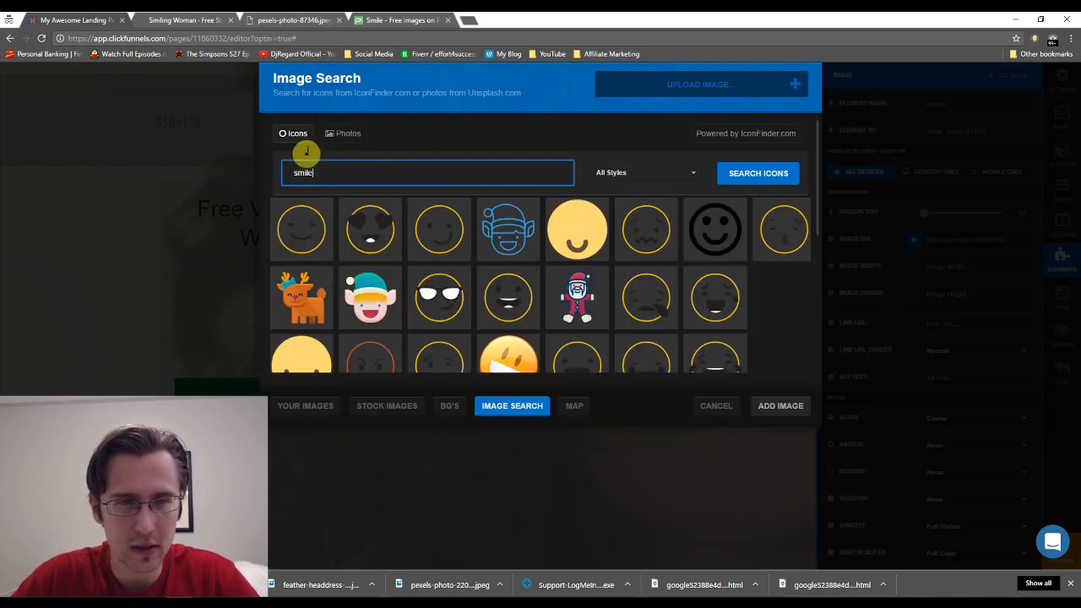
scroll(550, 287, "down", 3)
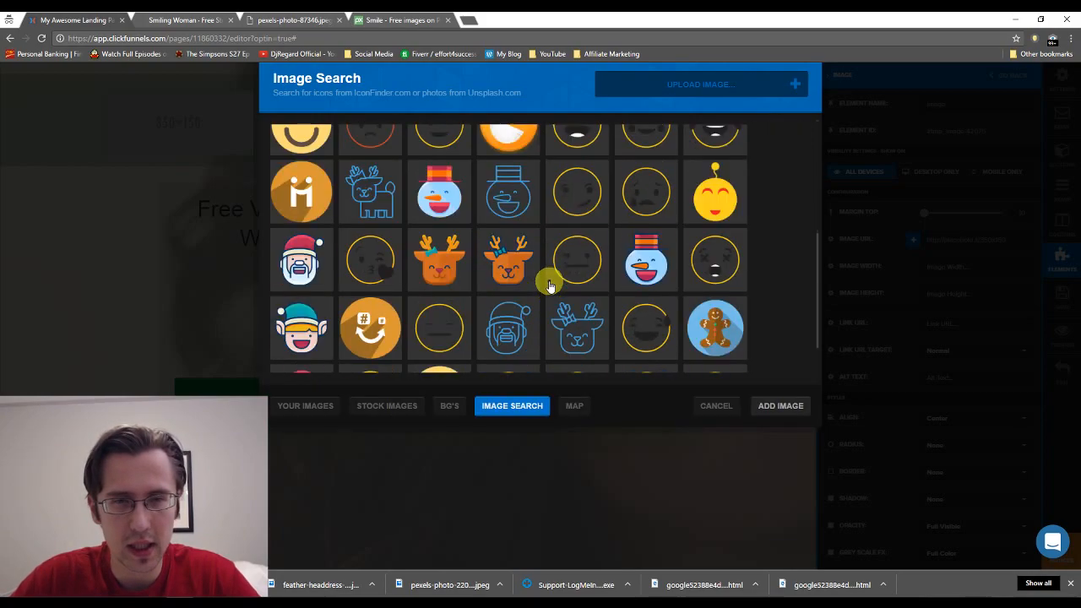
scroll(548, 286, "down", 1)
scroll(548, 287, "up", 5)
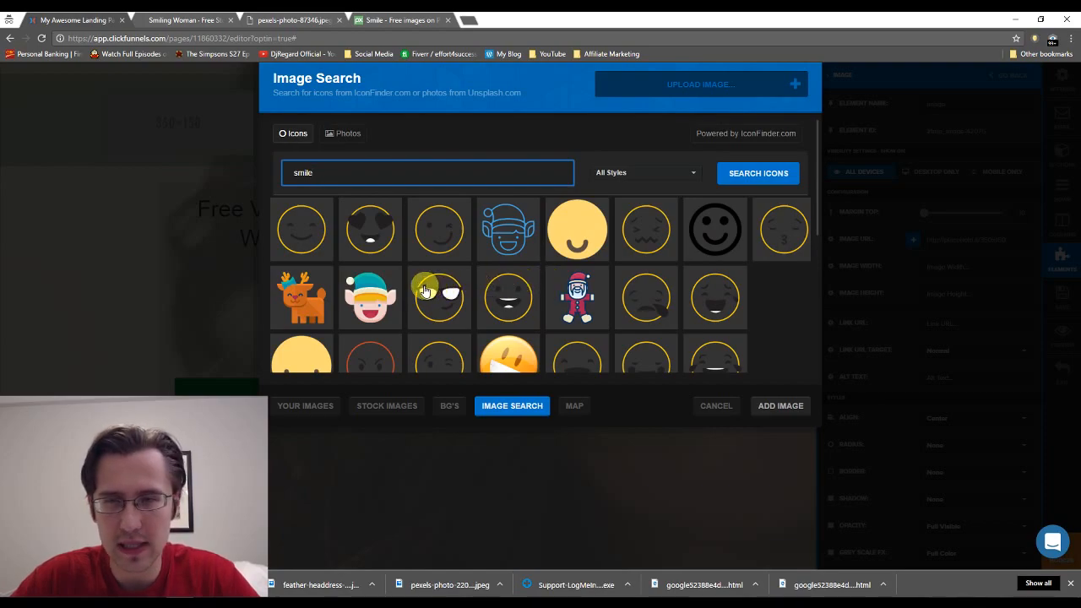
left_click(372, 230)
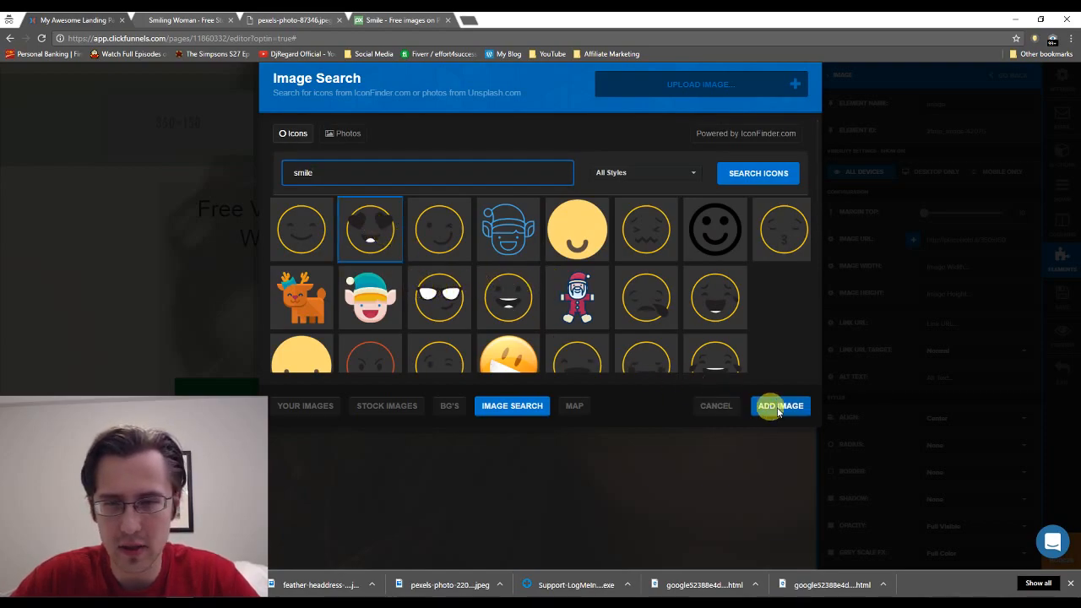
left_click(779, 407)
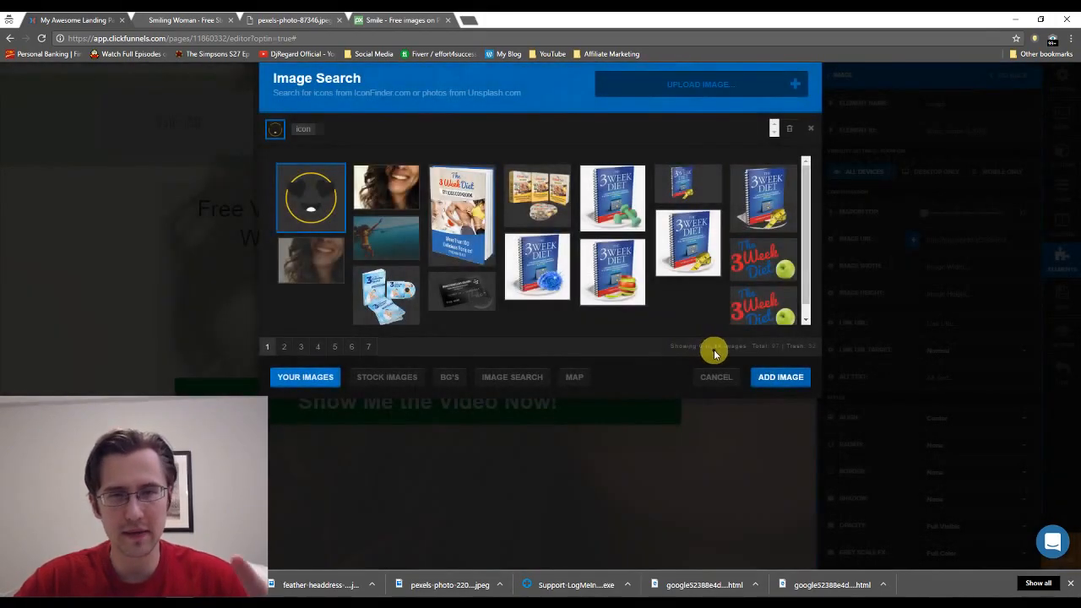
left_click(778, 377)
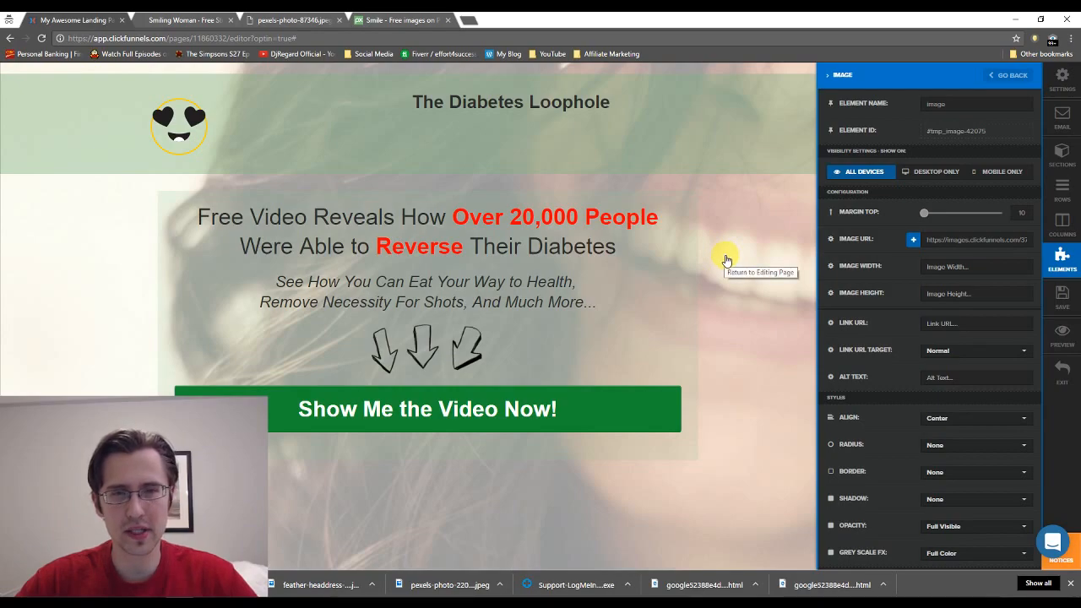
left_click(731, 181)
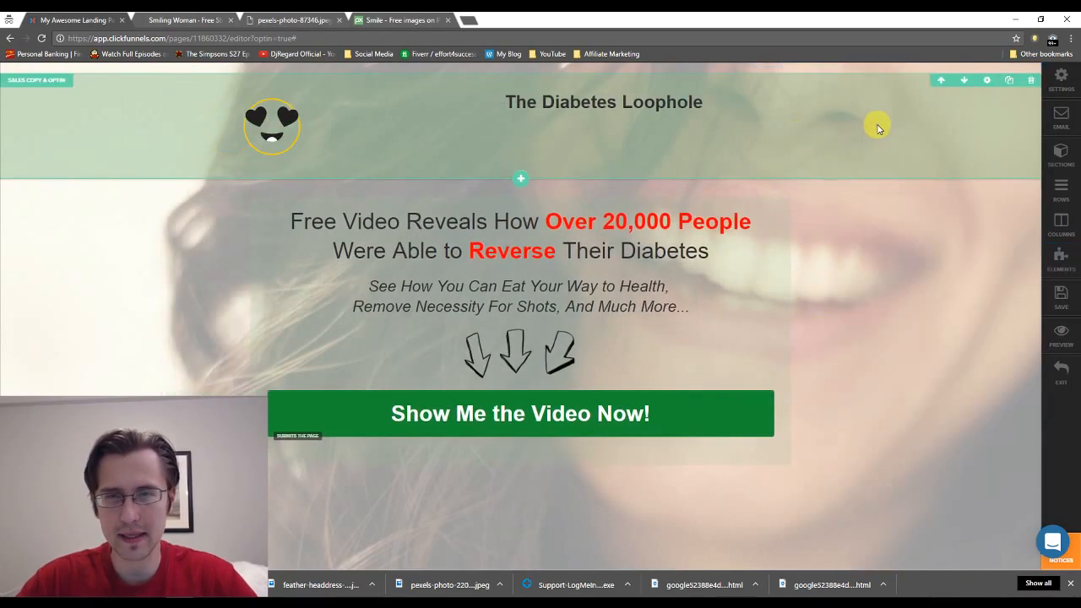
Reduce the top padding of the sales copy & optin header section to its minimum.
left_click(987, 79)
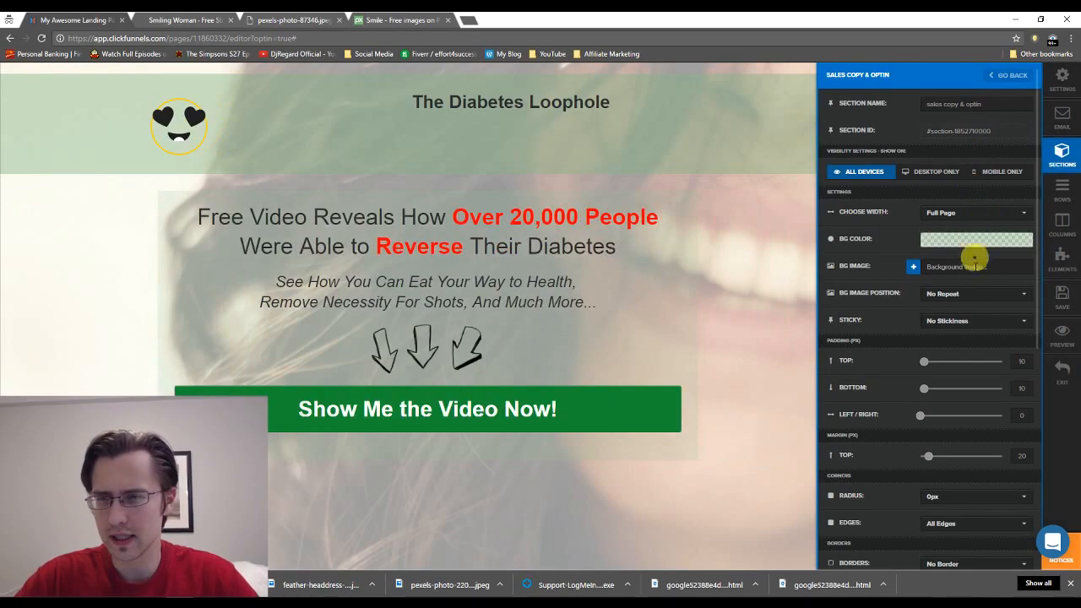
left_click_drag(925, 369, 828, 368)
left_click(676, 165)
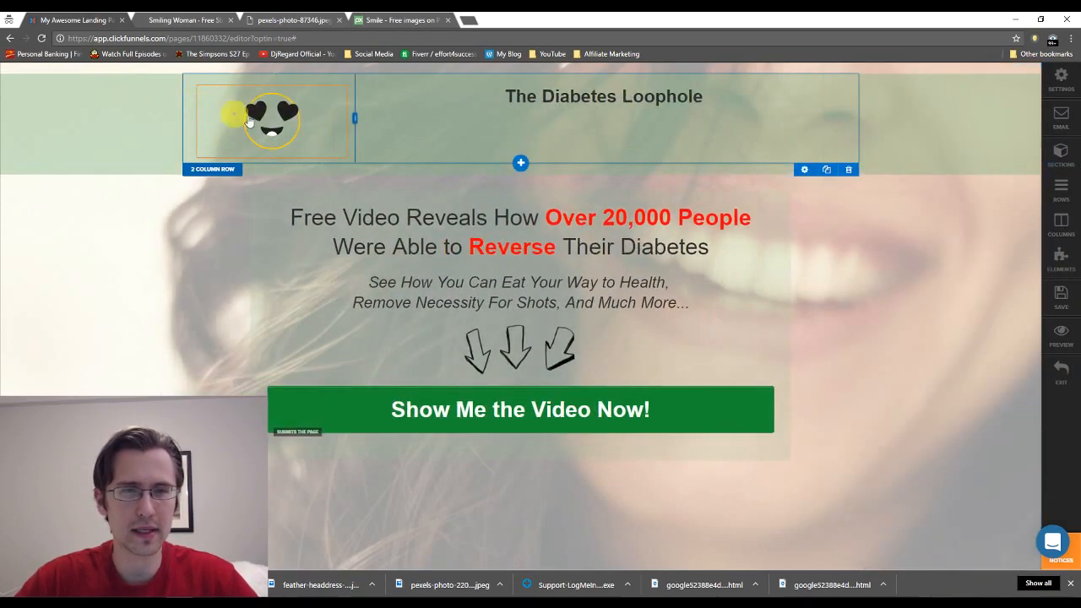
Set the image width of the heart-eyed smiley in the header to 100.
left_click(251, 120)
left_click(956, 267)
type("100")
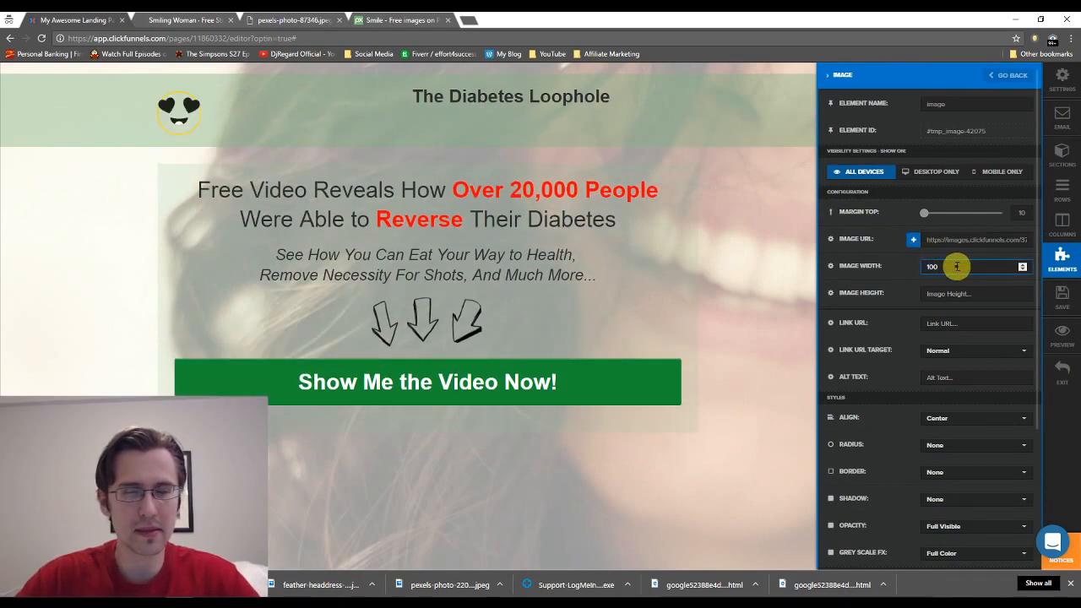
left_click(712, 174)
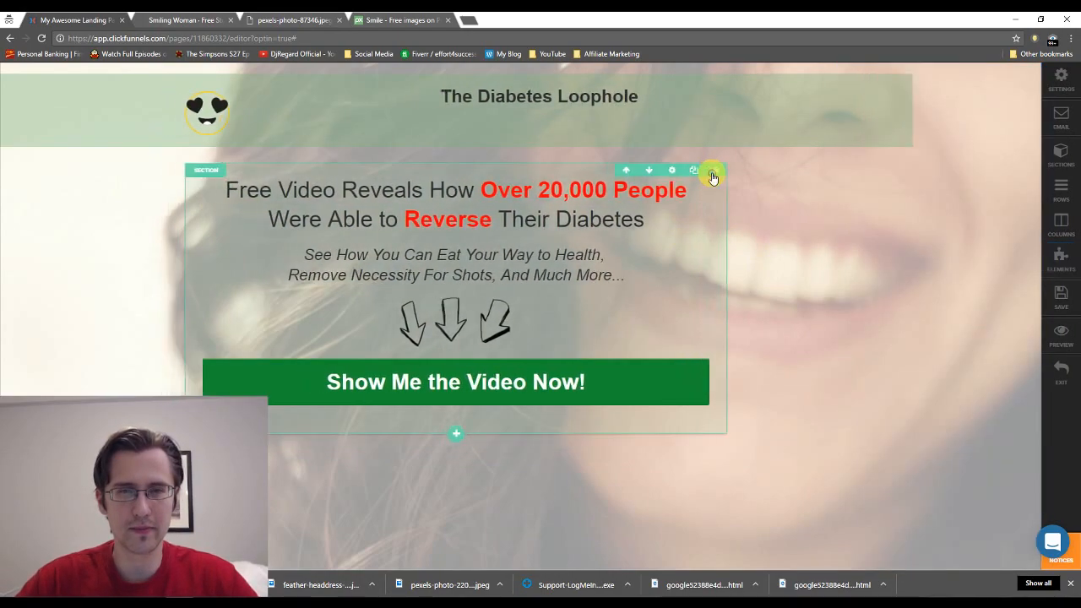
Retype the header's headline text as "The Diabetes Loophole".
triple_click(612, 99)
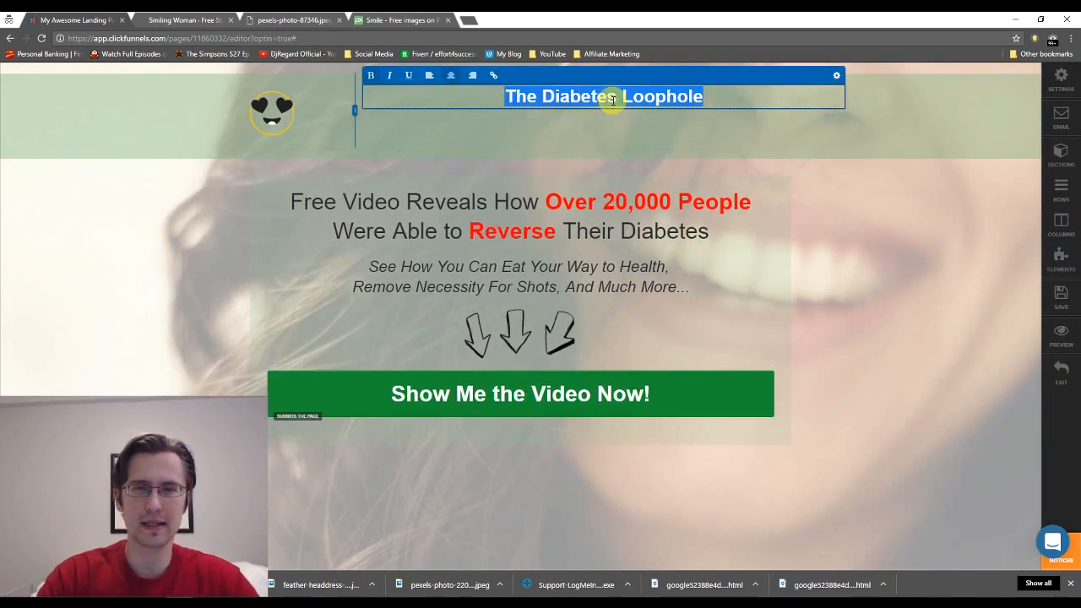
type("The Diabetes")
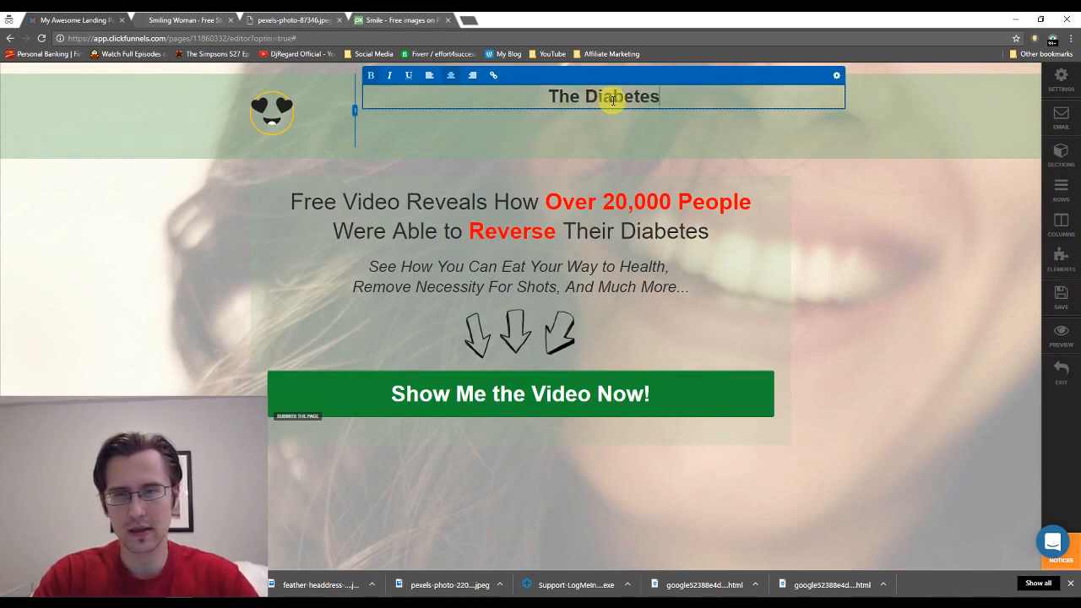
type(" Loophole")
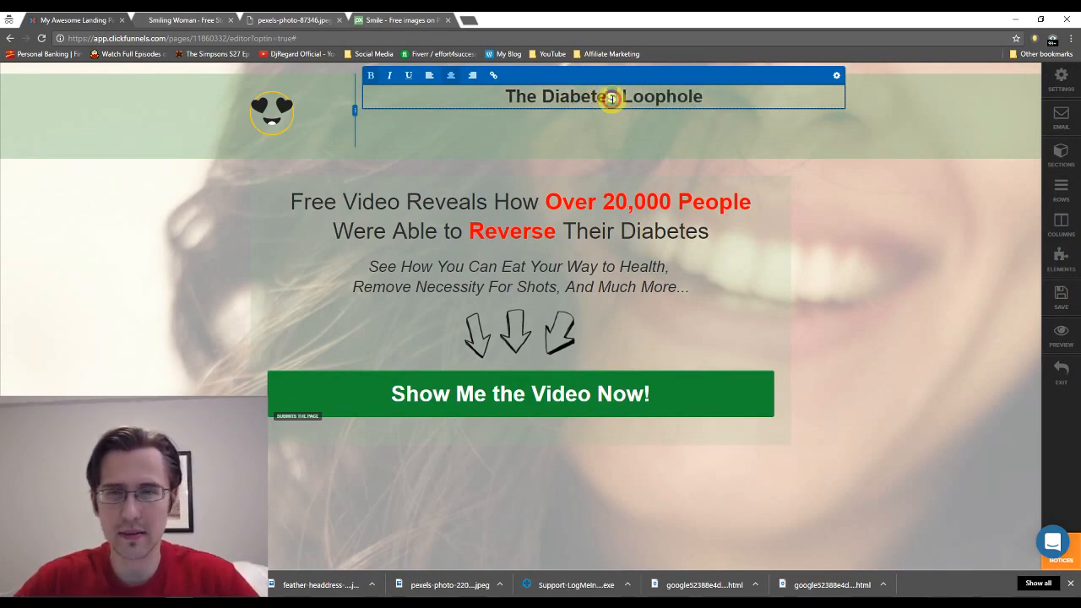
Set the font size of "The Diabetes Loophole" header headline to 50 px and align it left.
triple_click(611, 98)
left_click(836, 76)
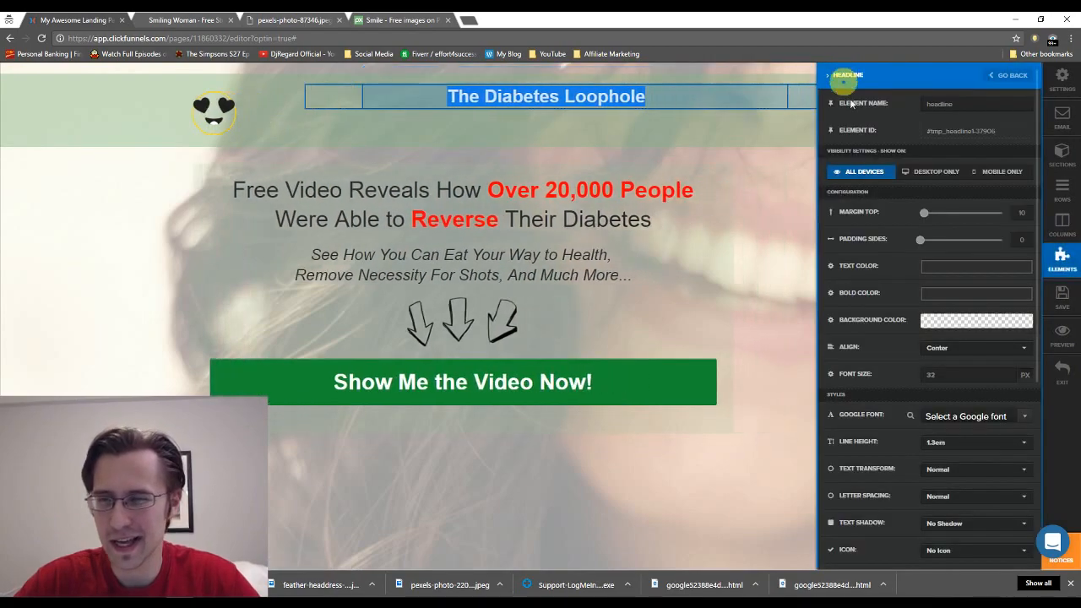
left_click(1005, 373)
left_click(1006, 373)
left_click(1006, 372)
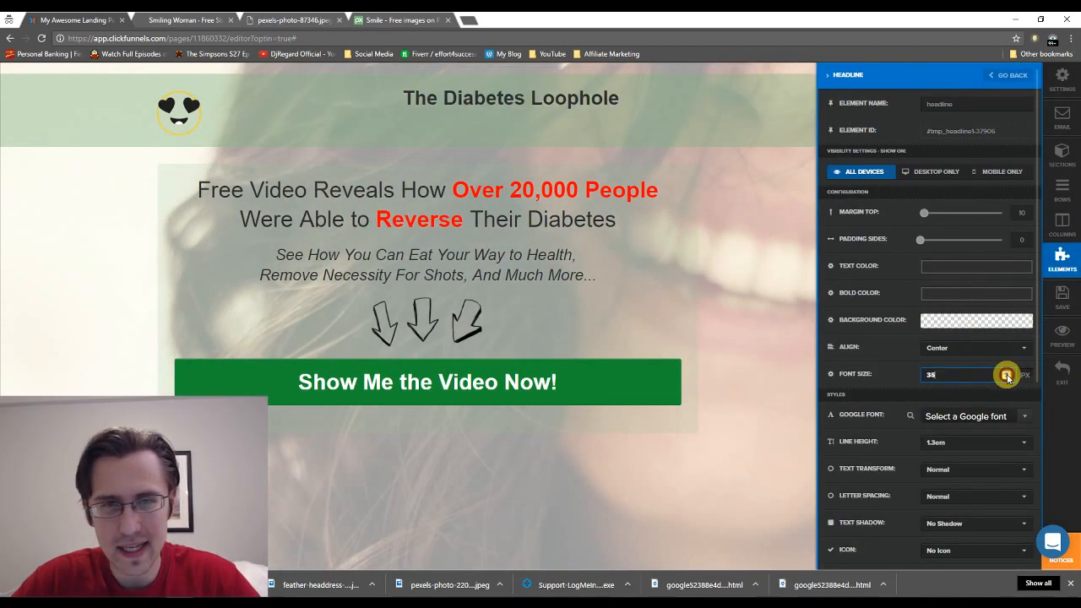
left_click(1006, 372)
left_click(1006, 372)
left_click(1007, 373)
left_click(1006, 373)
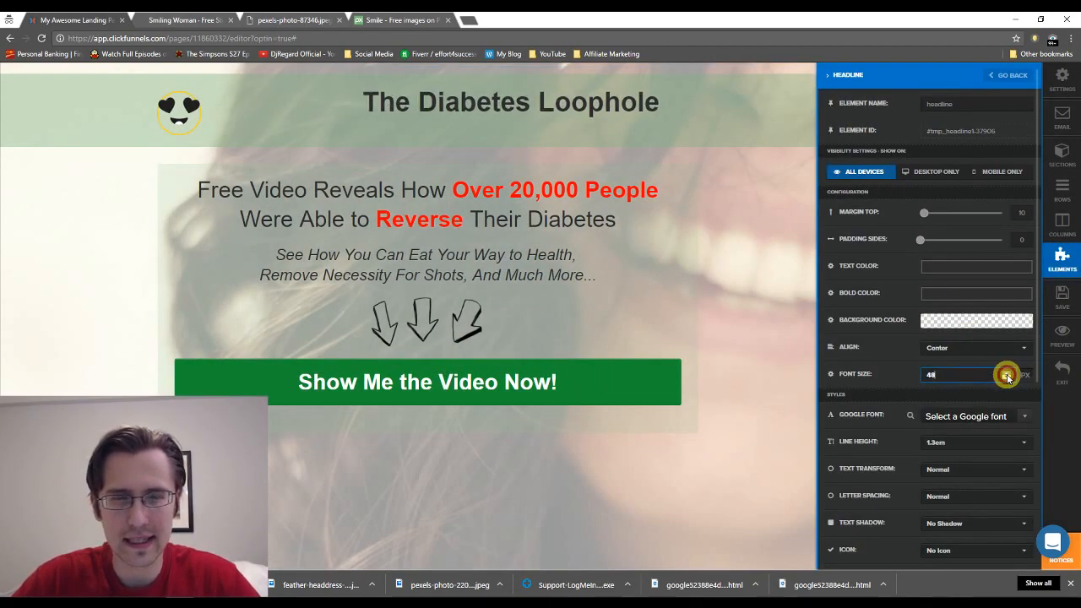
left_click(1006, 372)
left_click(1006, 373)
left_click(1001, 348)
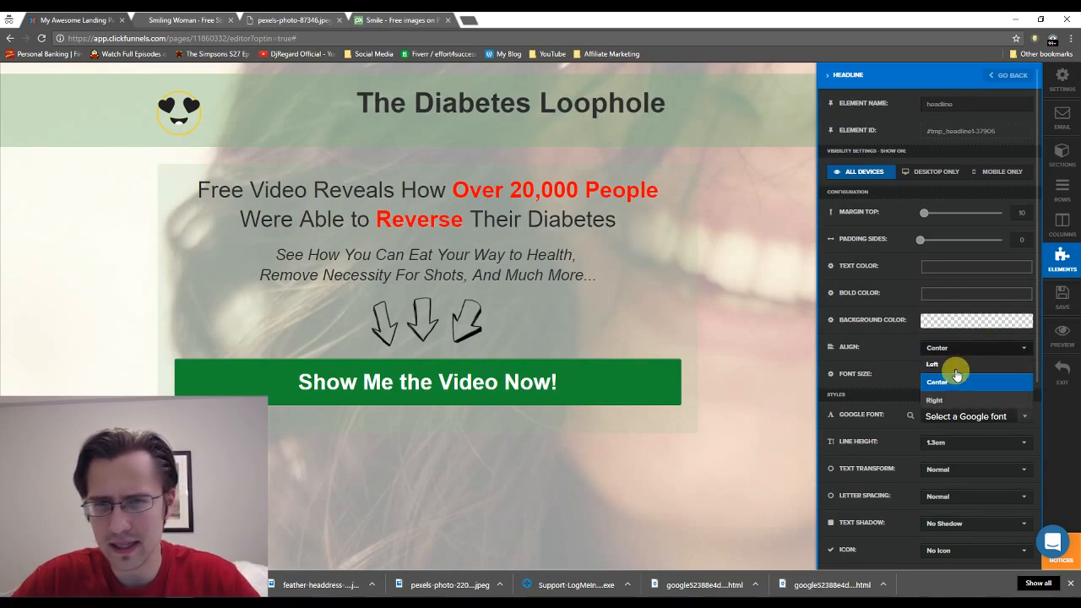
left_click(955, 367)
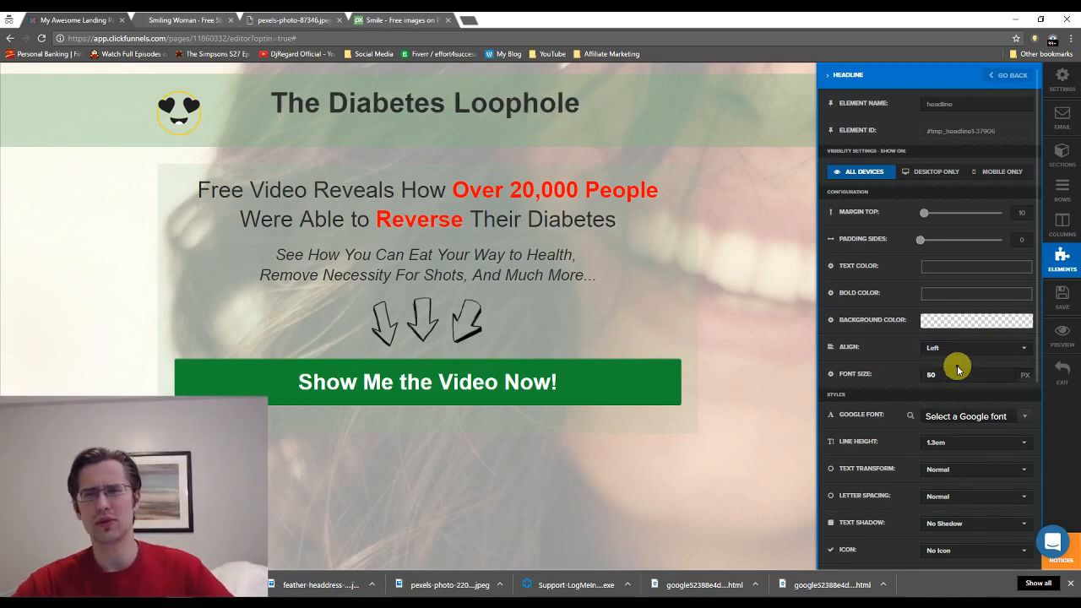
Increase the left-aligned header headline's font size to about 66 px and save the page.
left_click(1006, 373)
left_click(1006, 372)
left_click(1006, 373)
left_click(1006, 372)
left_click(1006, 373)
left_click(1007, 373)
left_click(1007, 373)
left_click(1007, 373)
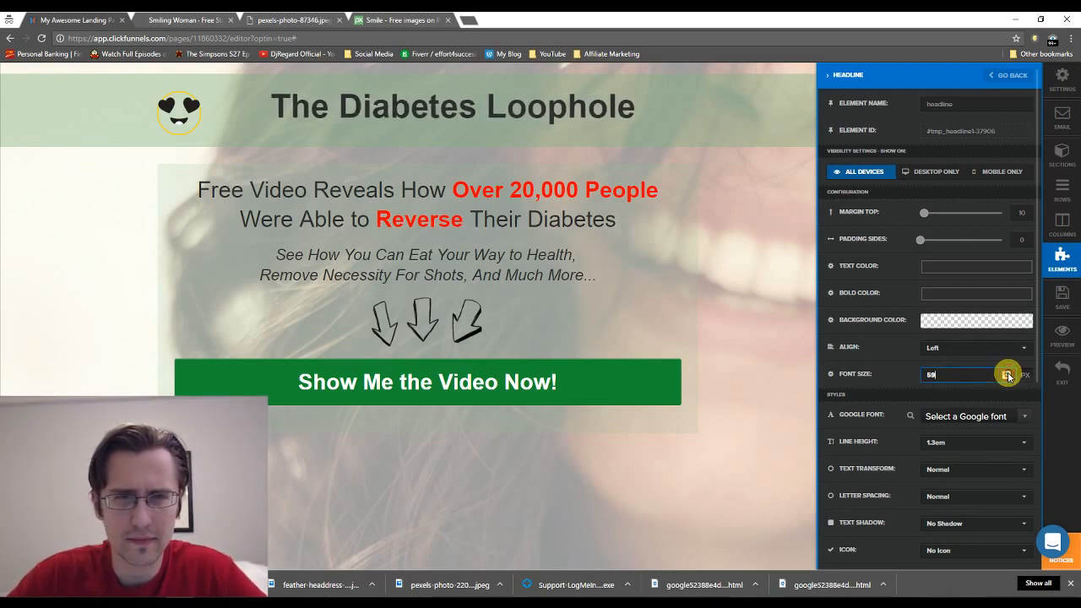
left_click(1007, 372)
left_click(1007, 373)
left_click(1007, 372)
left_click(1007, 373)
left_click(1007, 373)
left_click(1007, 372)
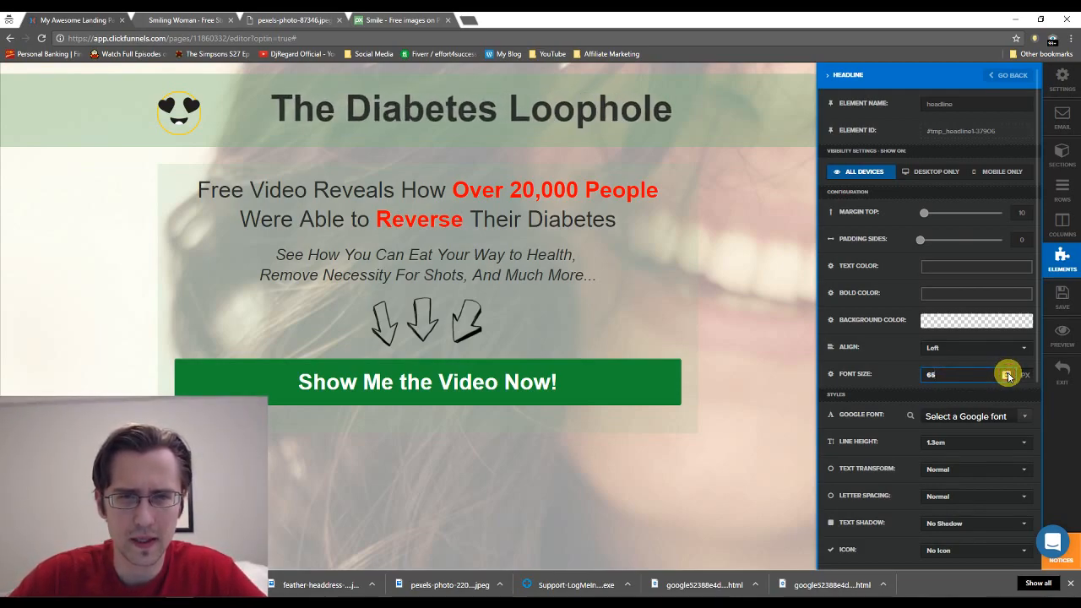
left_click(1007, 373)
left_click(724, 345)
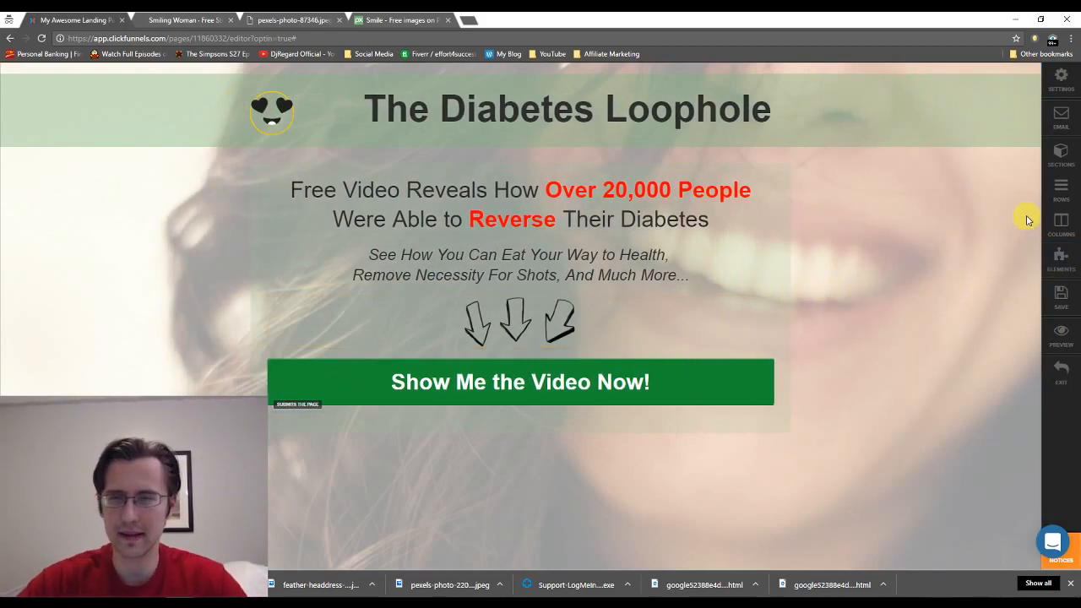
left_click(1061, 296)
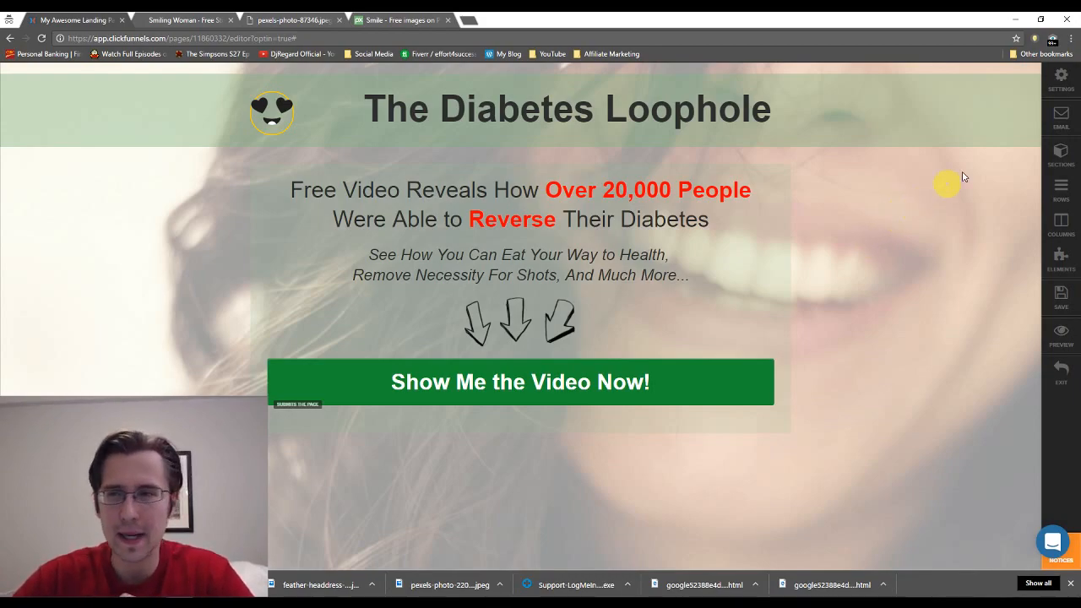
Look over the available page settings and the page's pop-up, closing both without editing.
left_click(1061, 78)
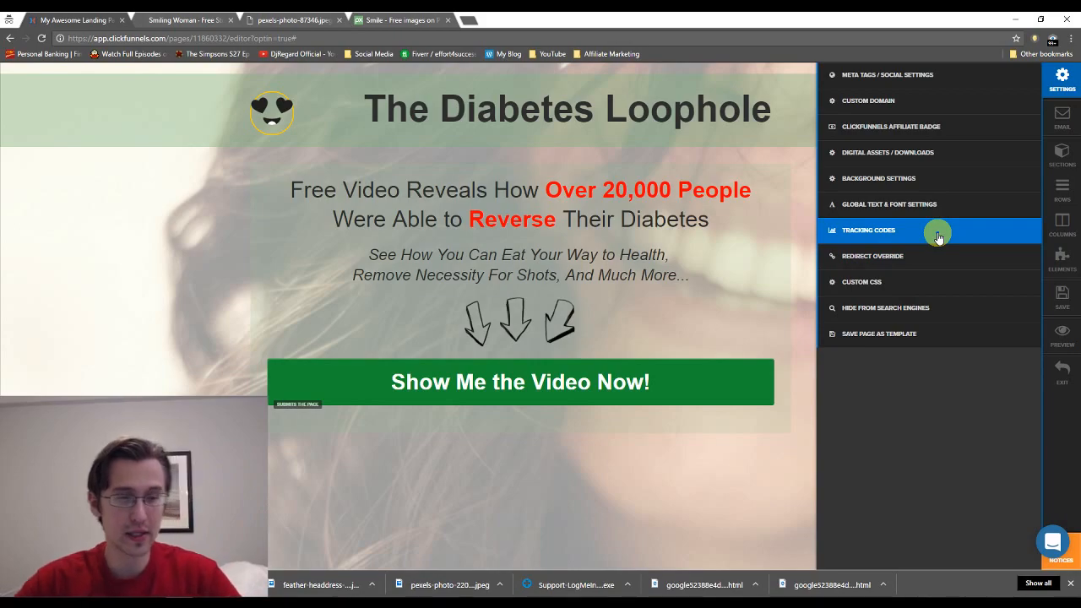
left_click(490, 436)
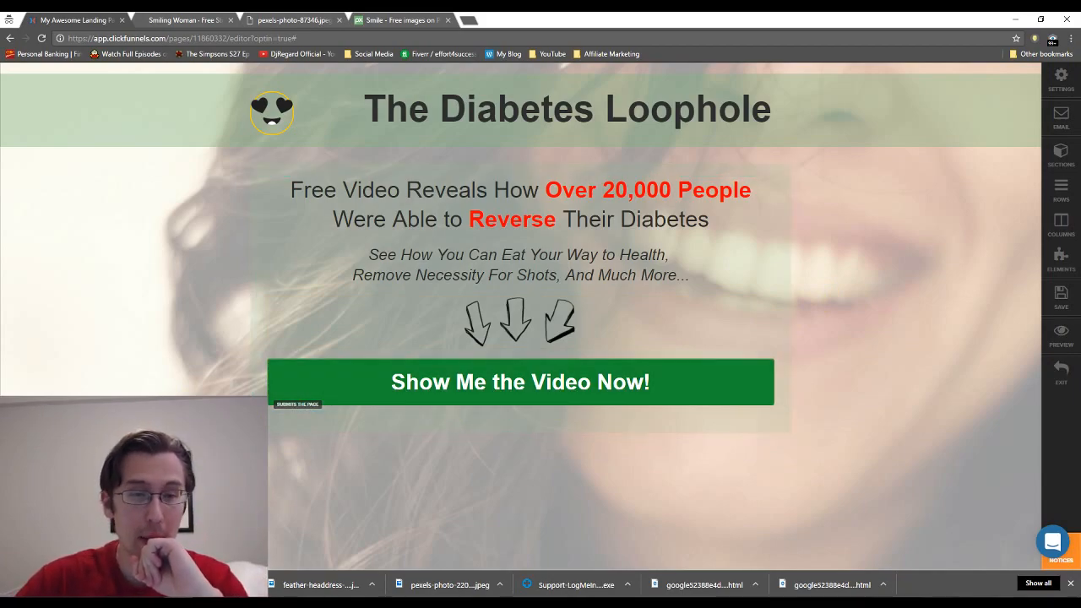
left_click(29, 551)
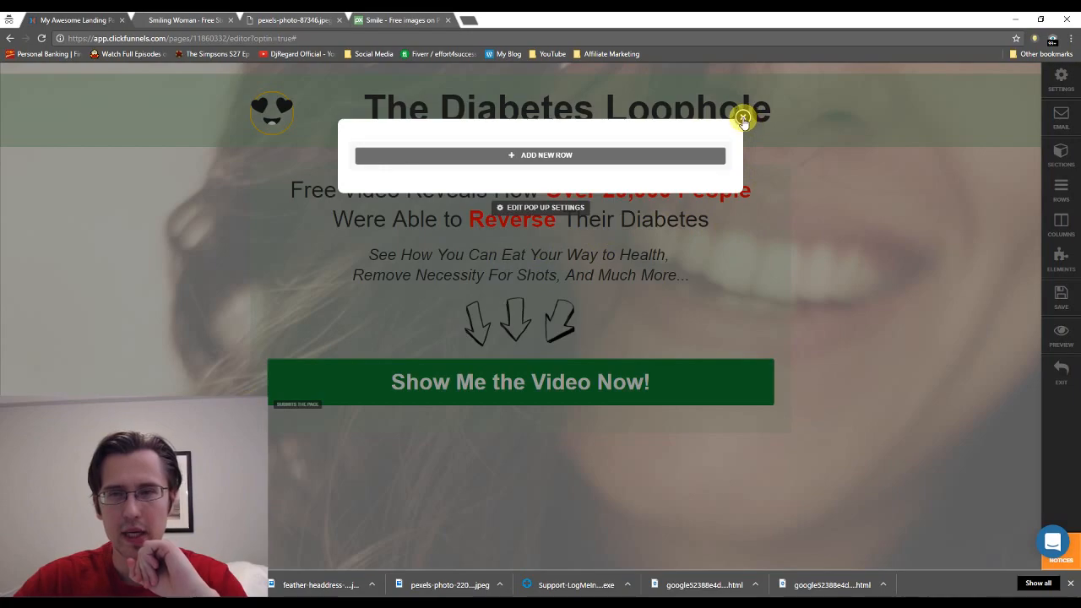
left_click(743, 118)
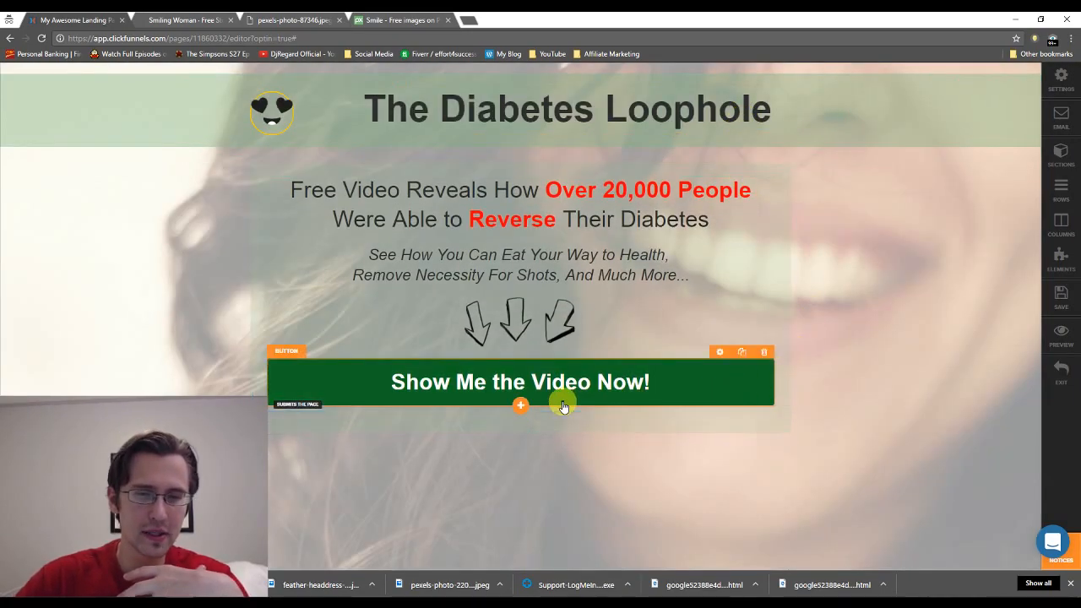
Replace the URL / Action of the "Show Me the Video Now!" button with #open-popup.
left_click(625, 377)
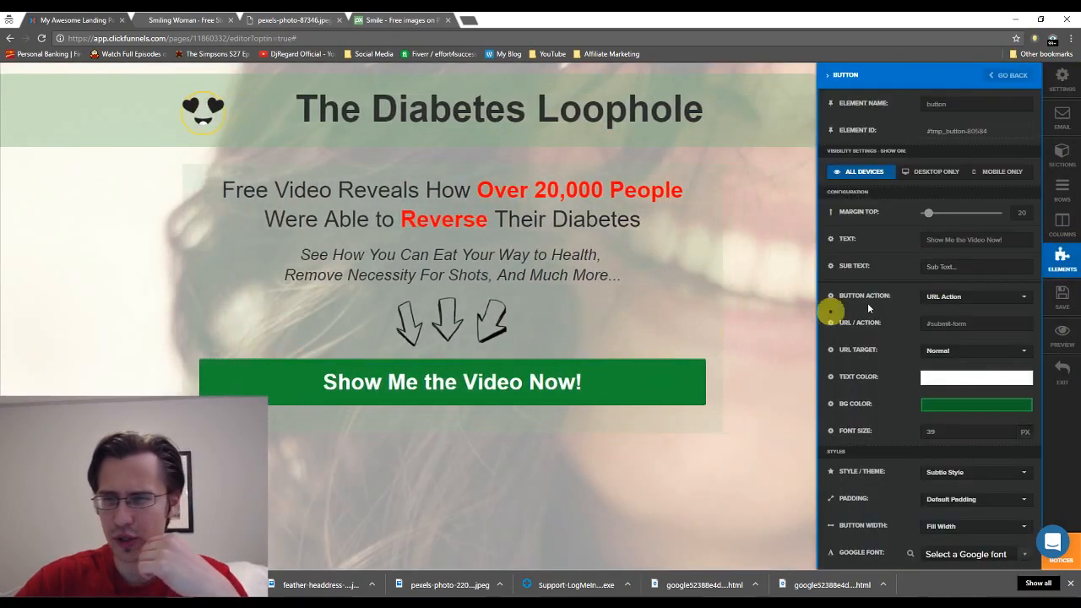
double_click(981, 324)
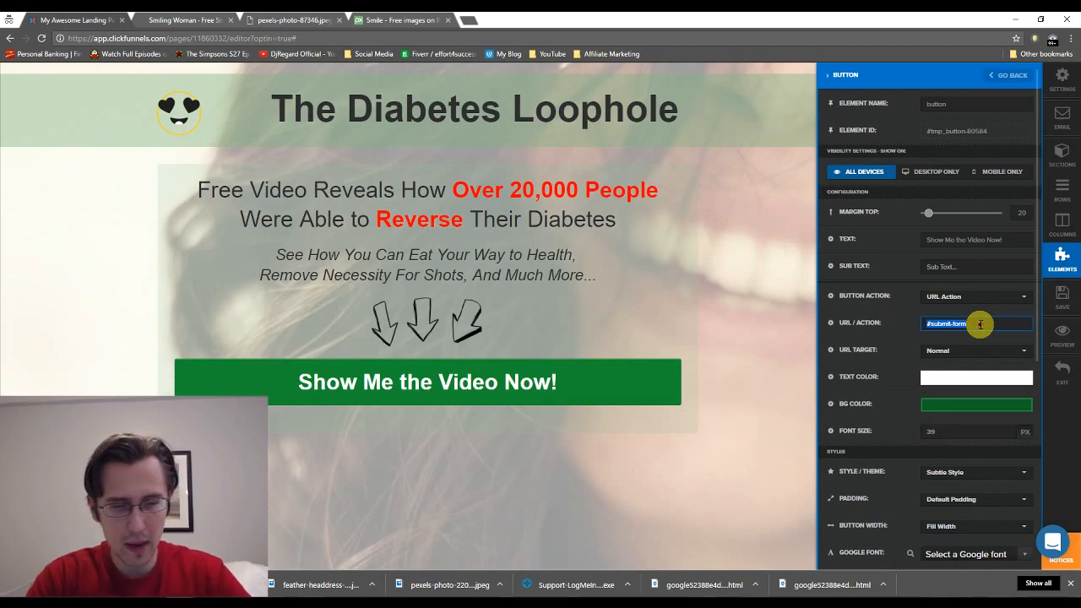
key("BackSpace")
left_click(971, 340)
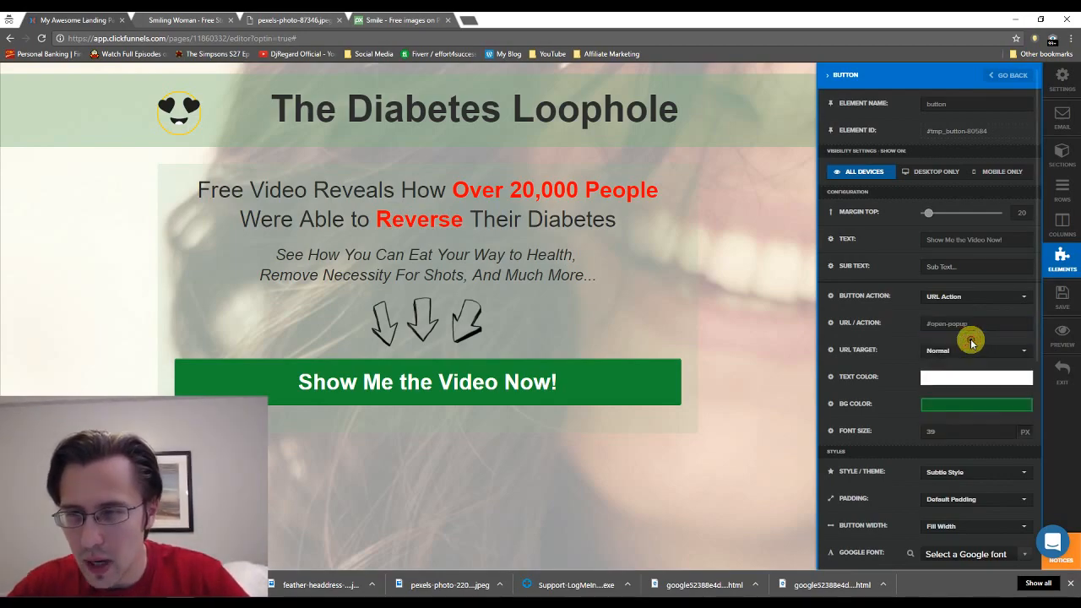
left_click(497, 471)
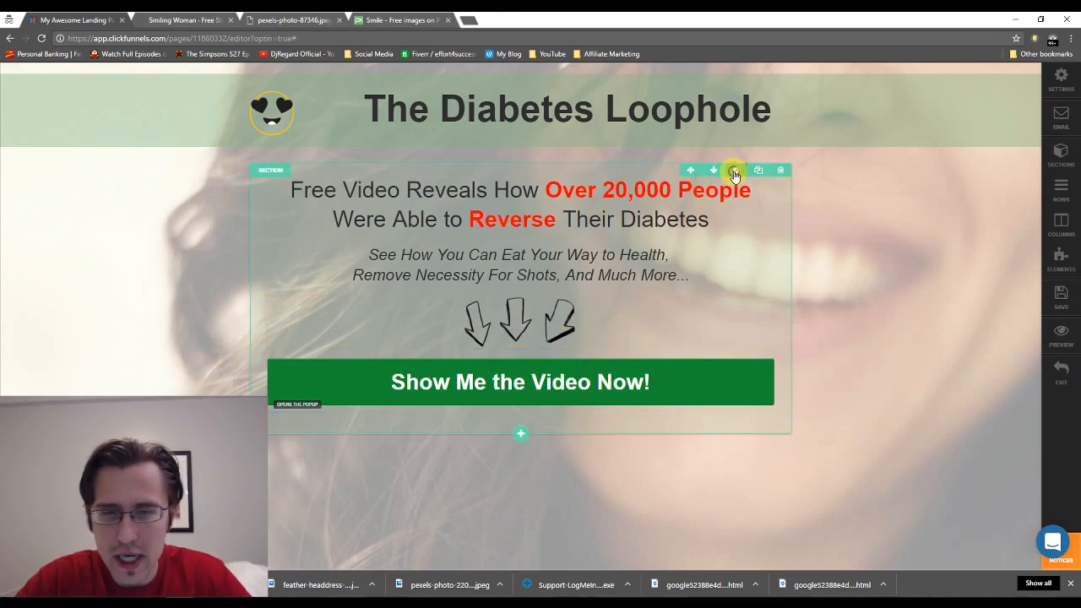
Reduce the bottom padding of the section containing the sales copy and button to 0, and save the page.
left_click(734, 172)
left_click_drag(999, 385, 875, 395)
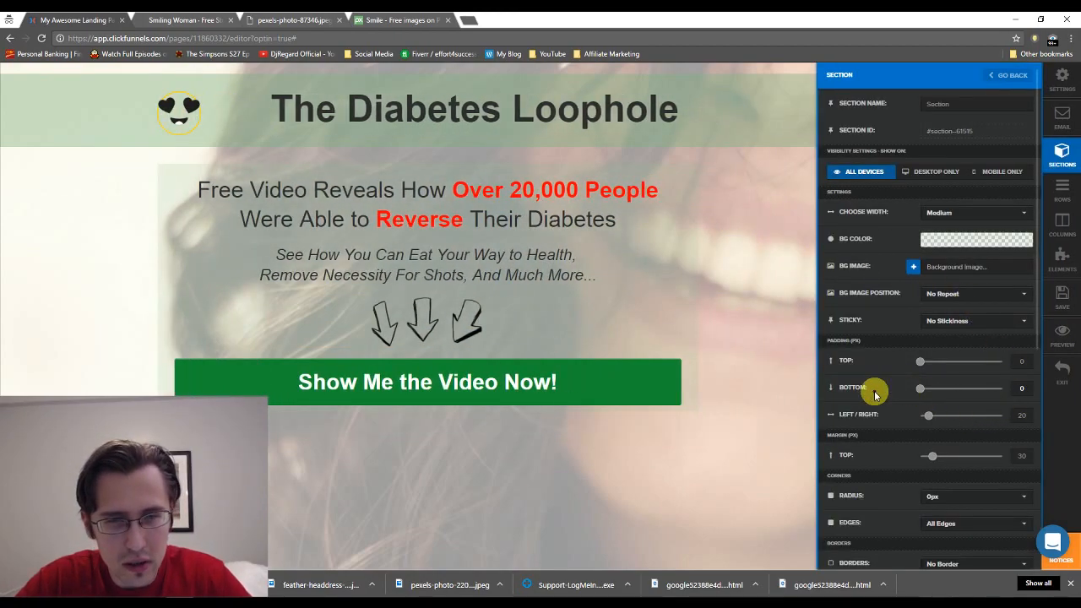
left_click(1022, 389)
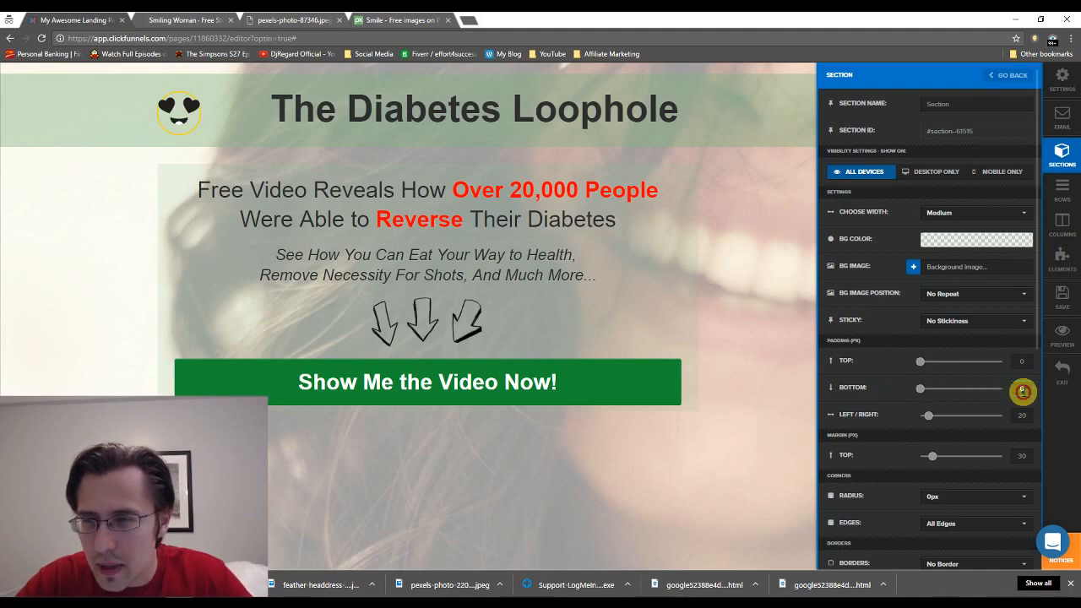
left_click(1071, 309)
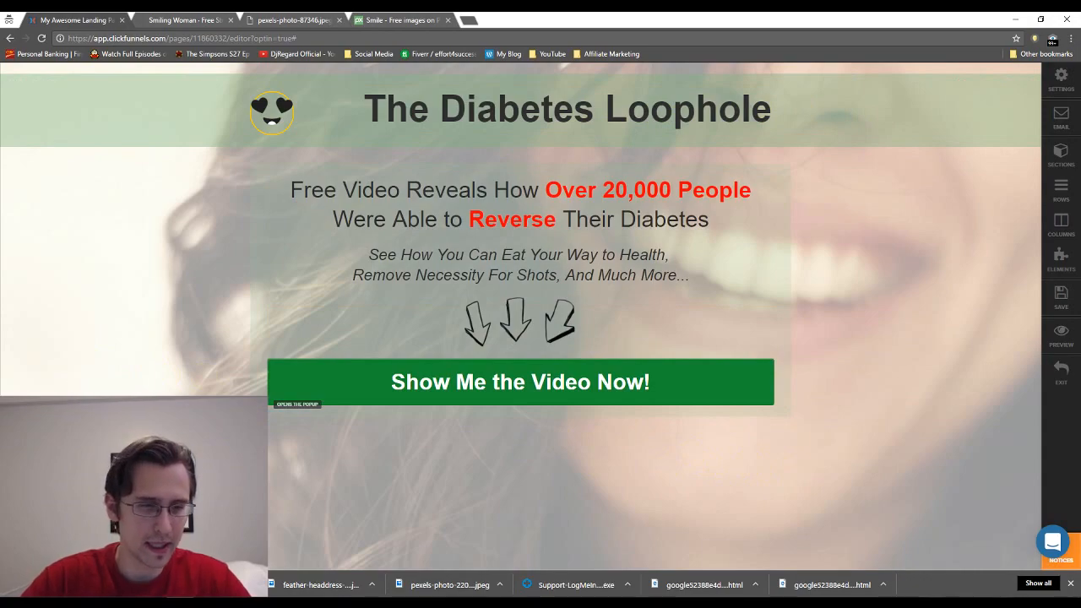
Open the page's pop-up and examine its settings, including the timed delay, animation style and show-on-exit options.
left_click(25, 550)
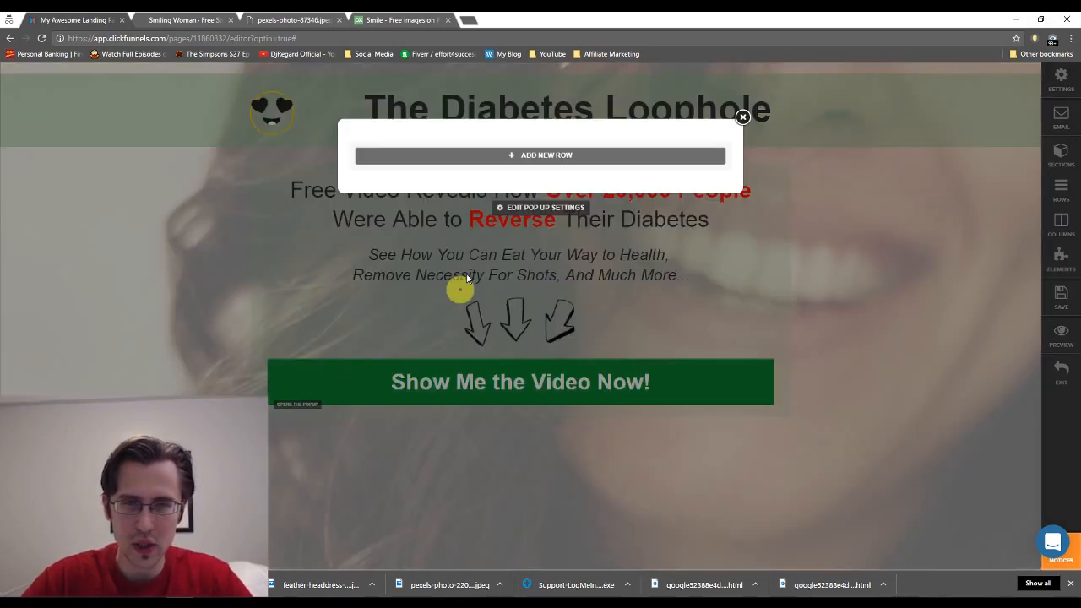
left_click(25, 549)
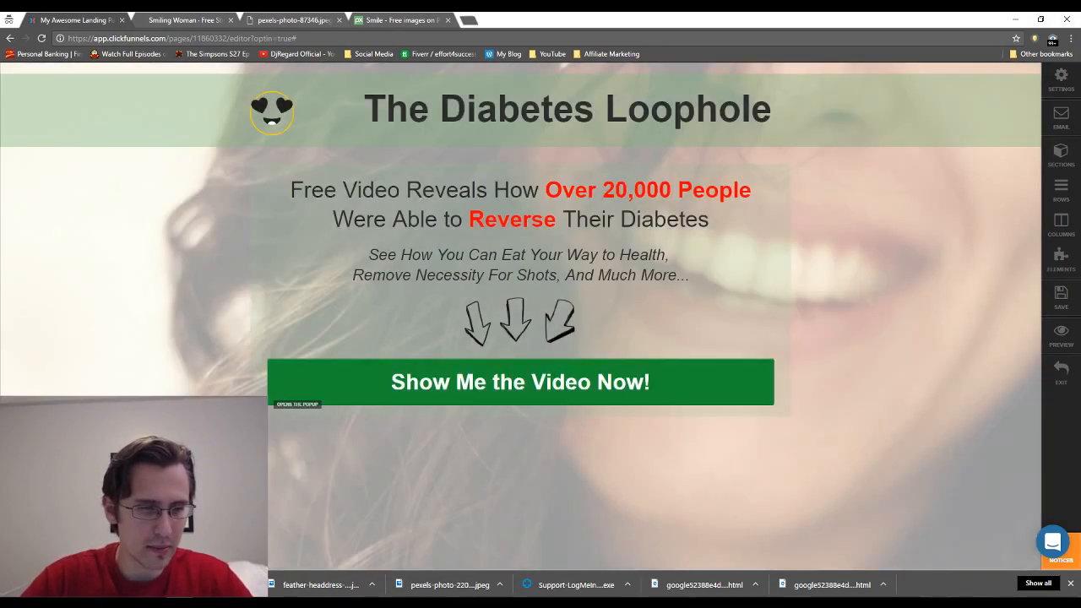
left_click(25, 549)
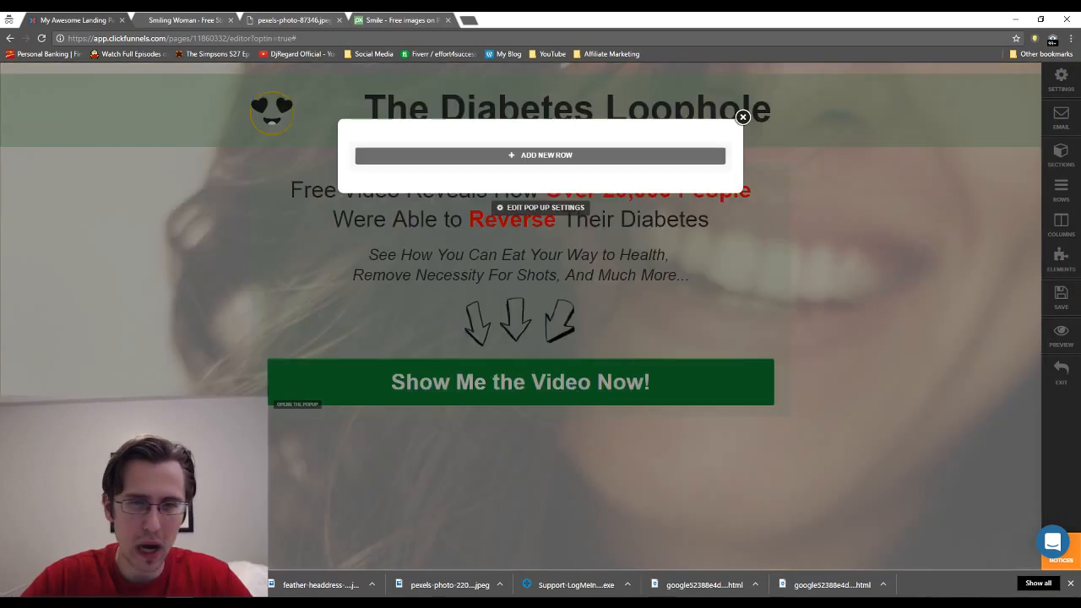
left_click(560, 210)
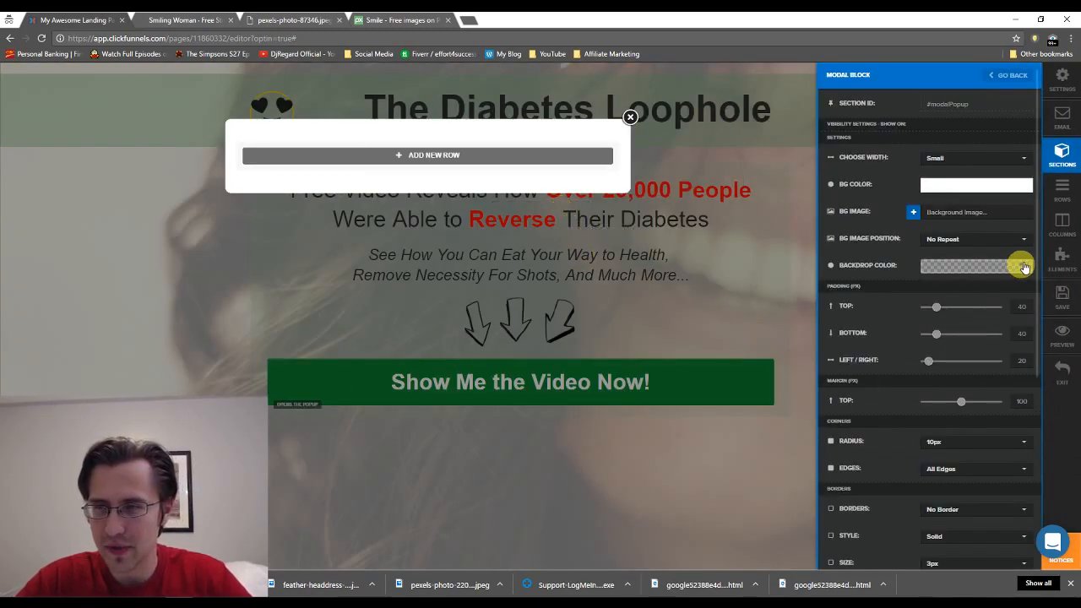
left_click_drag(1040, 246, 1043, 456)
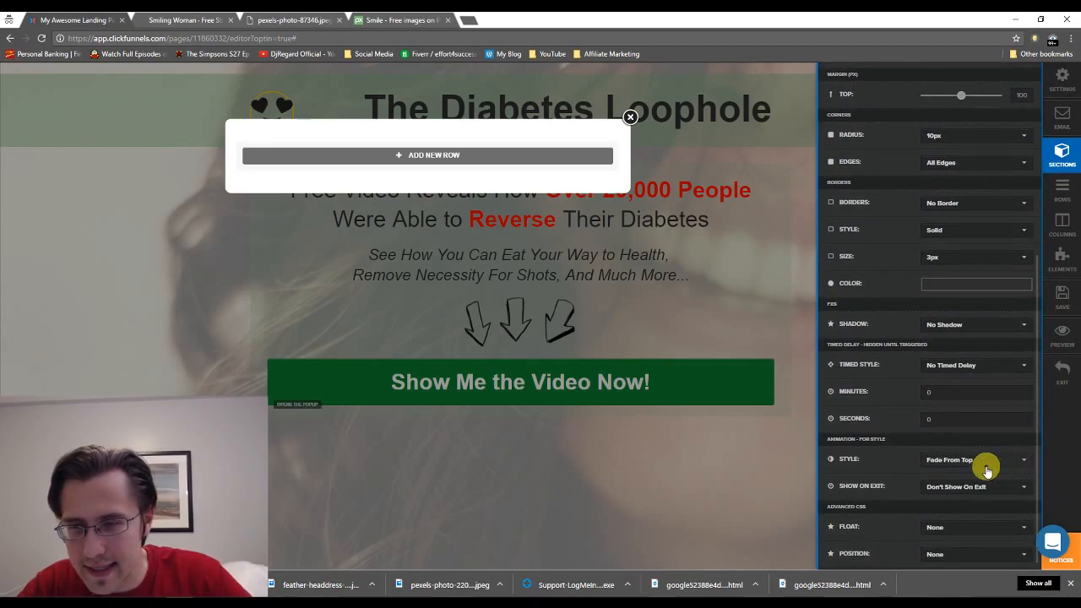
left_click(957, 489)
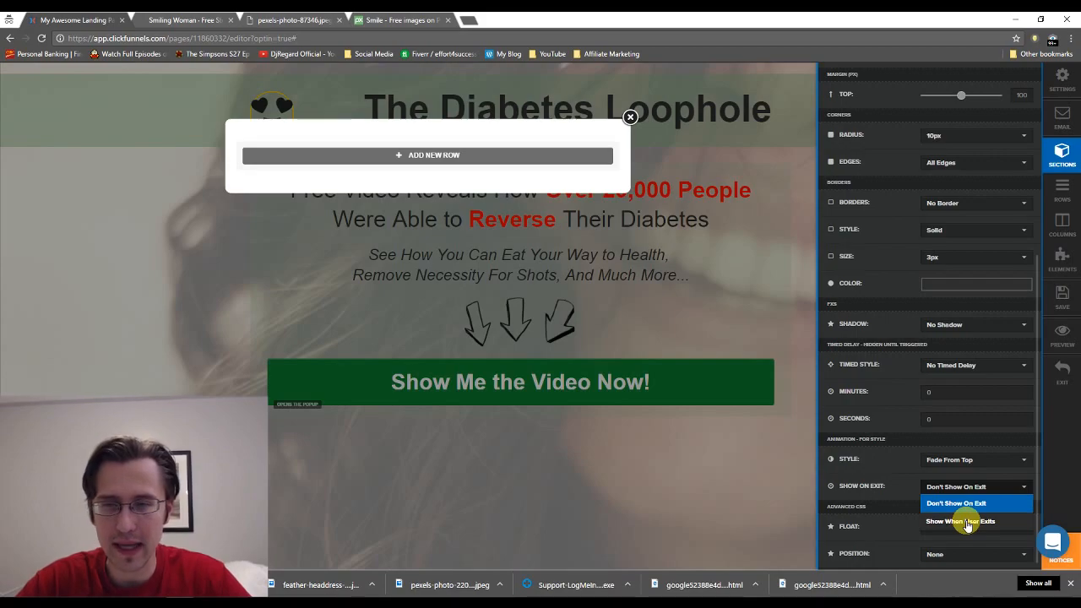
left_click(924, 447)
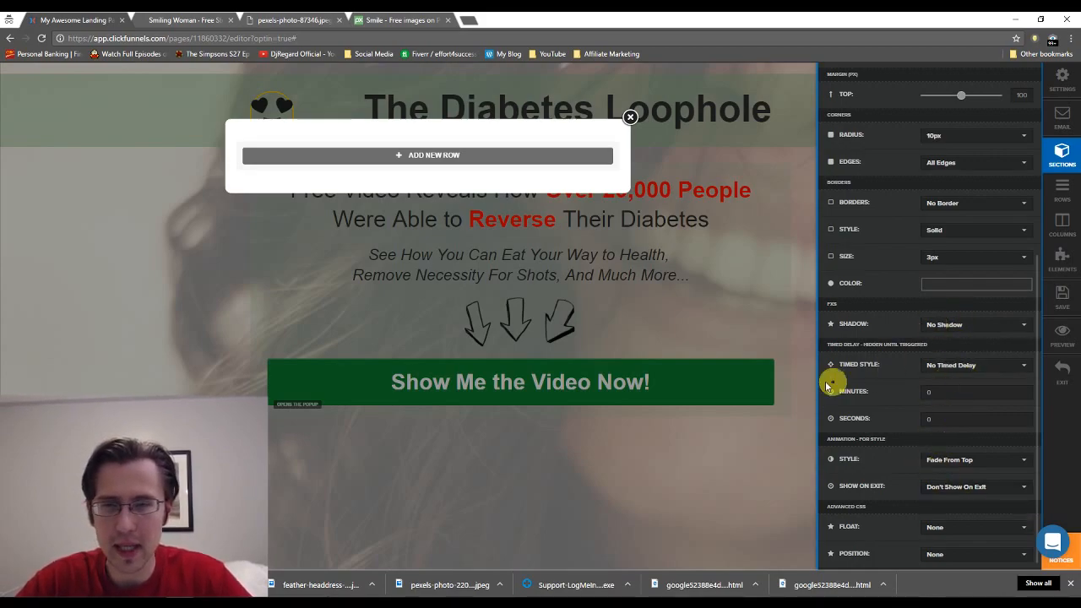
left_click(771, 285)
Add a 1 column block holding a single image element to the pop-up, and open the image's settings.
left_click(561, 153)
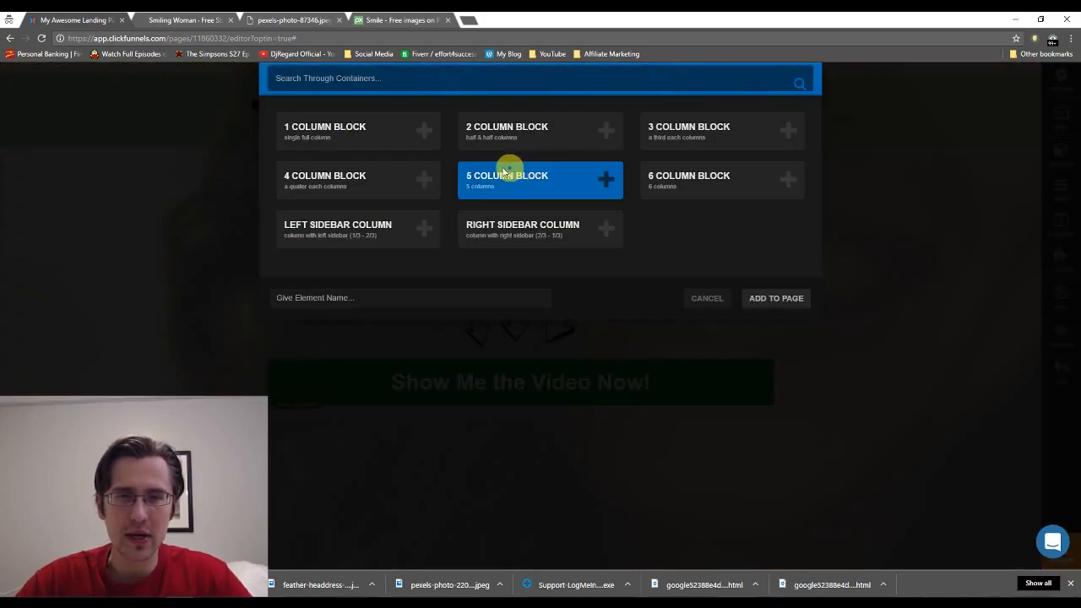
left_click(405, 141)
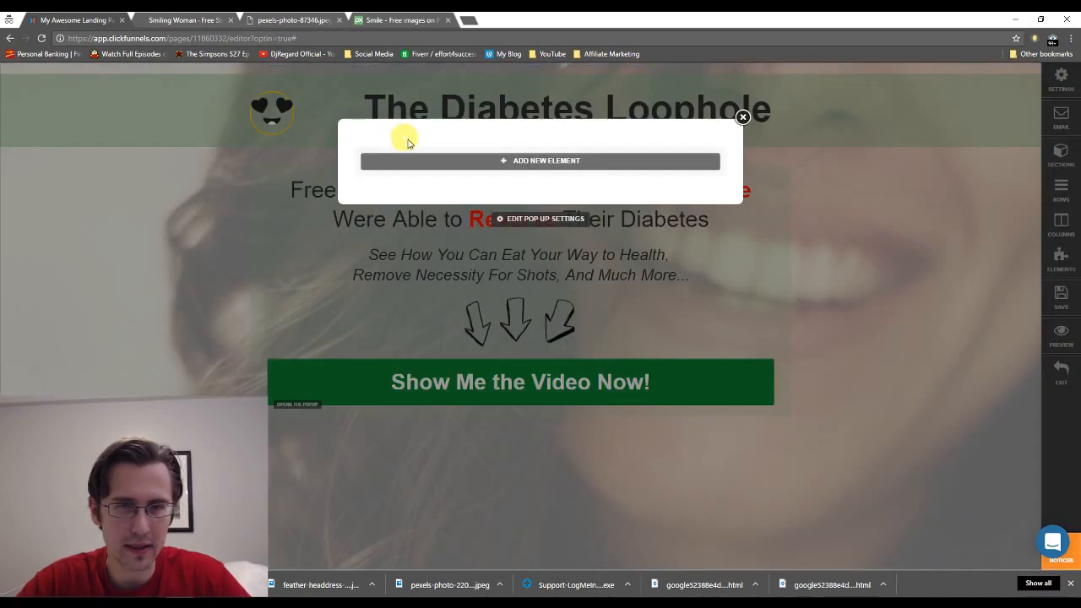
left_click(545, 160)
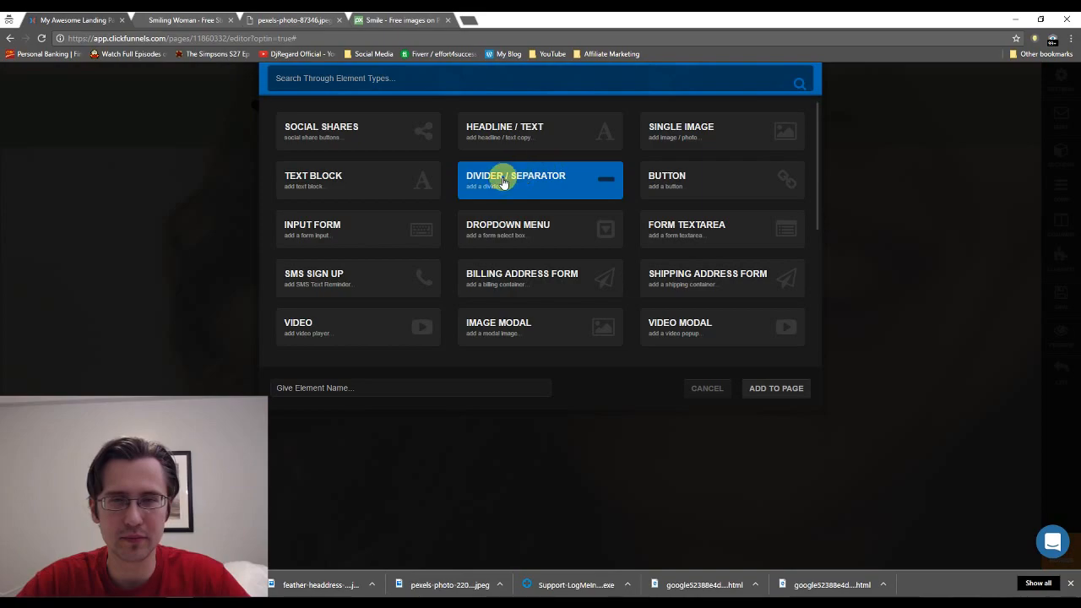
left_click(685, 125)
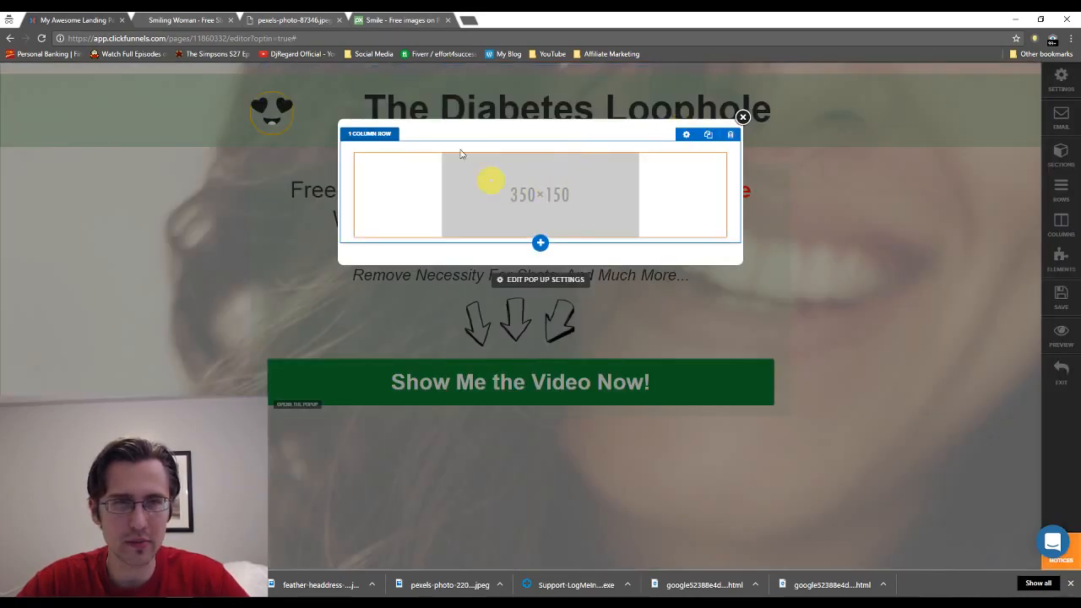
left_click(557, 186)
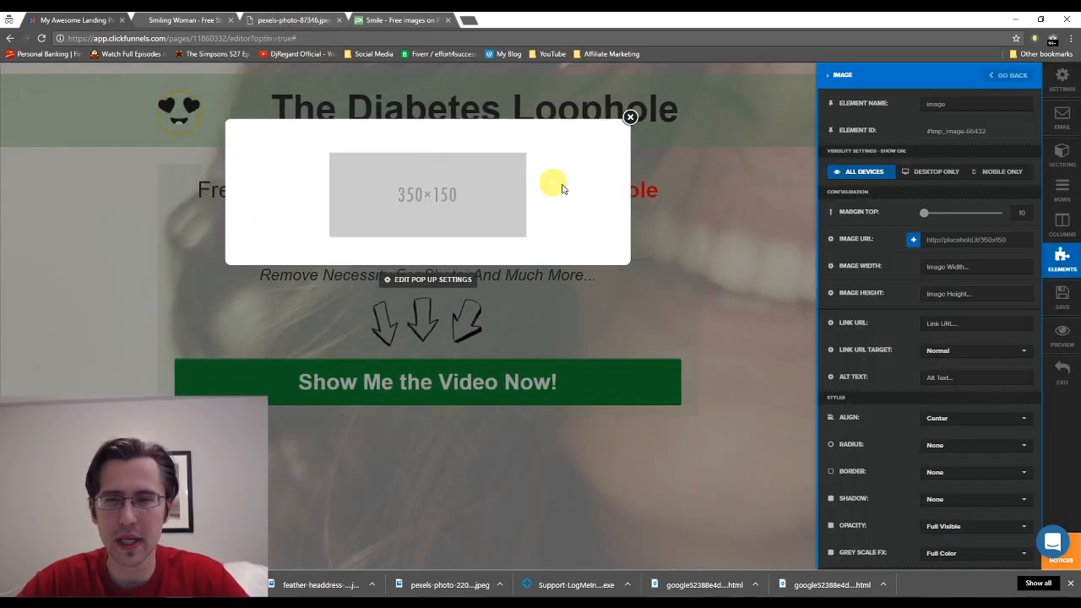
Browse the image library's backgrounds, icon search and stock arrows for a pop-up image, and look over The Diabetes Loophole sales page for reference.
left_click(913, 240)
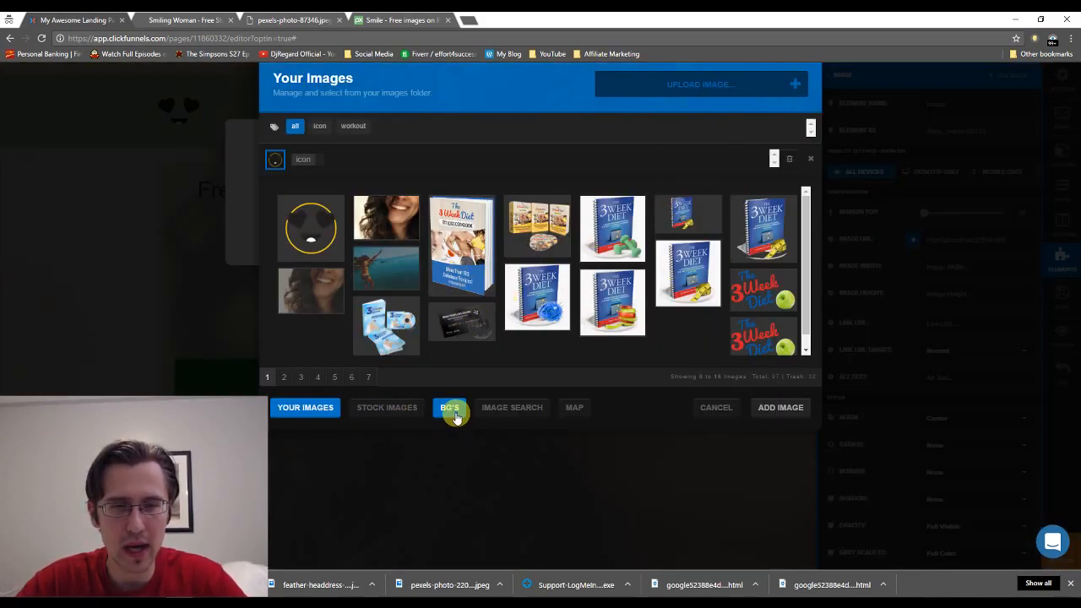
left_click(452, 410)
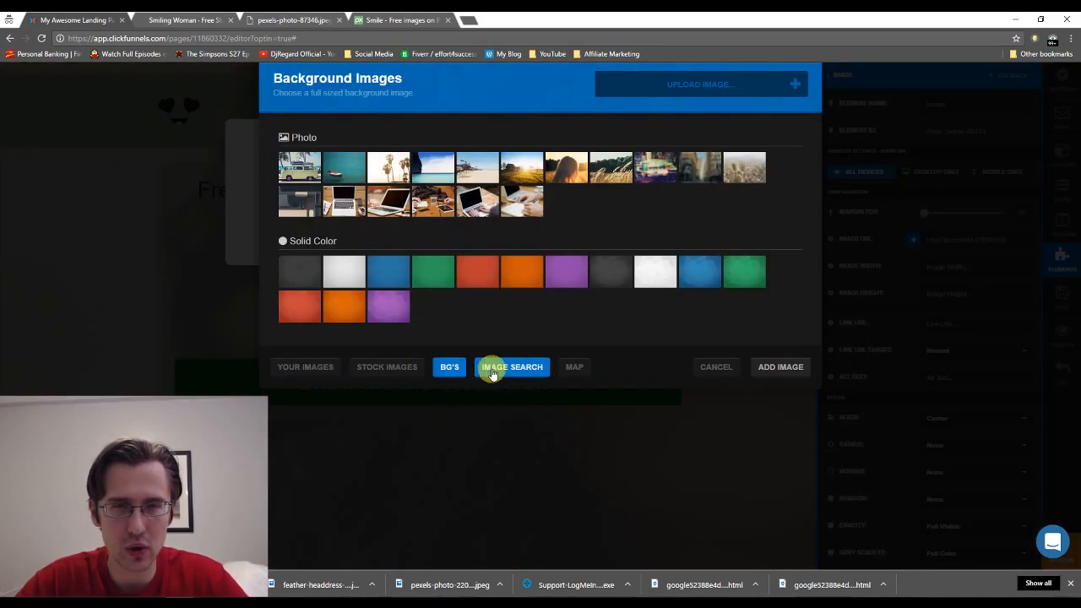
left_click(493, 373)
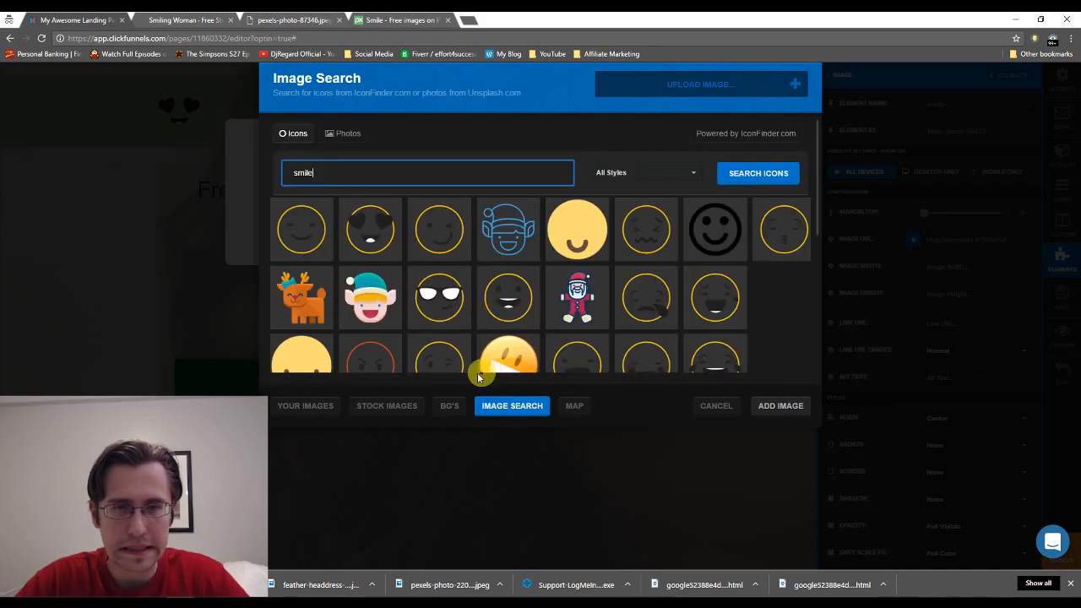
left_click(447, 409)
left_click(397, 372)
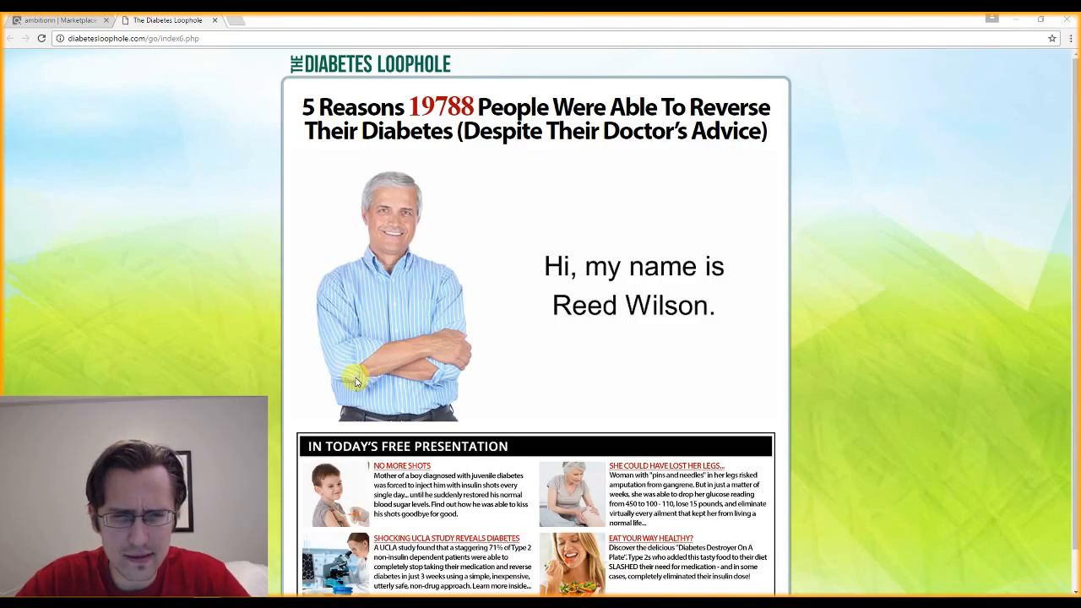
scroll(357, 378, "down", 1)
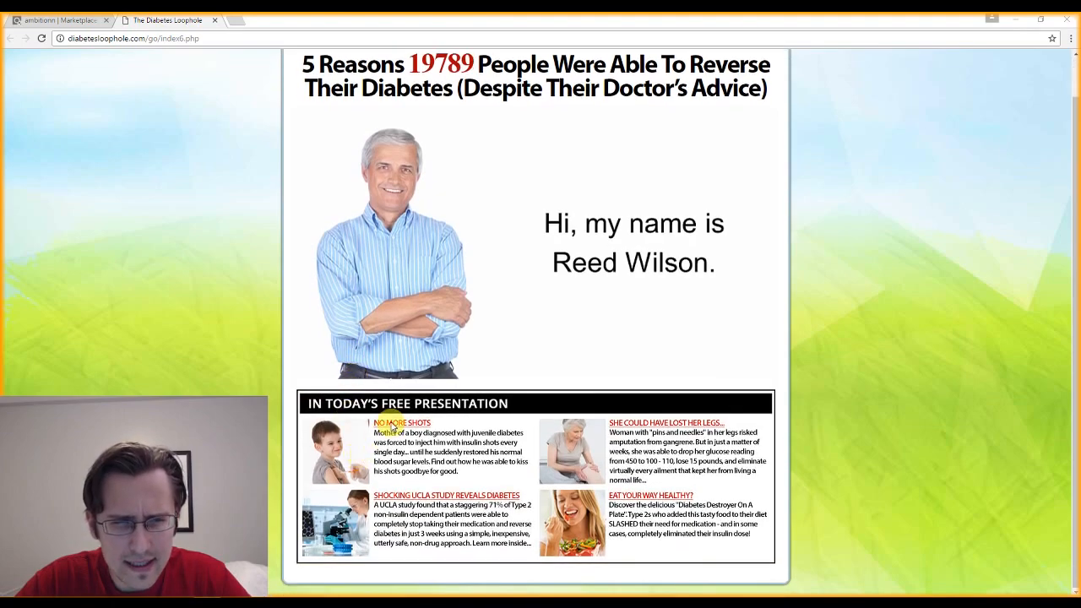
scroll(474, 397, "up", 1)
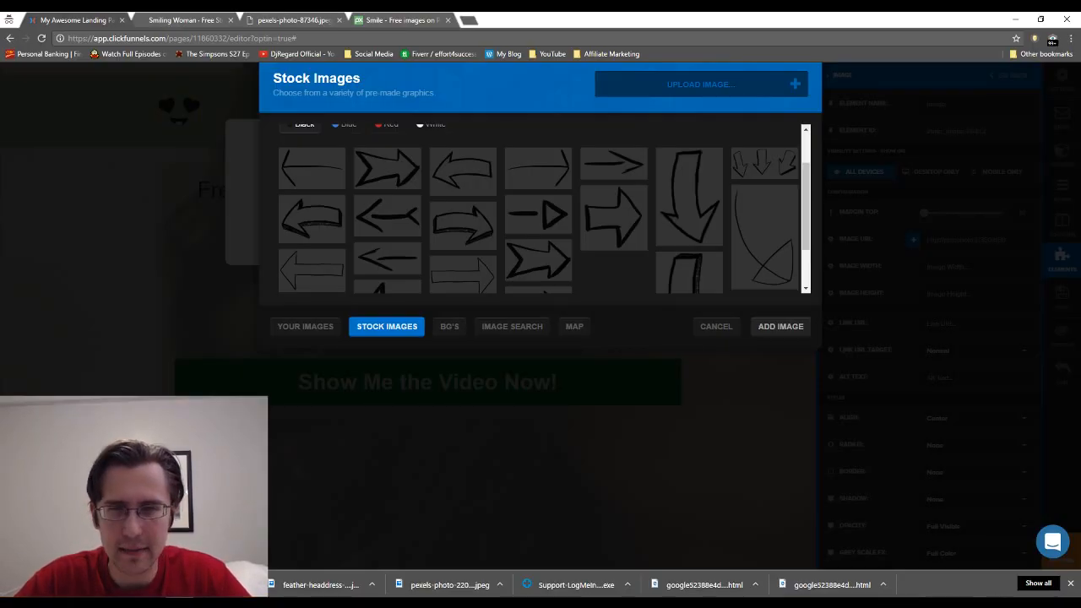
scroll(498, 259, "up", 2)
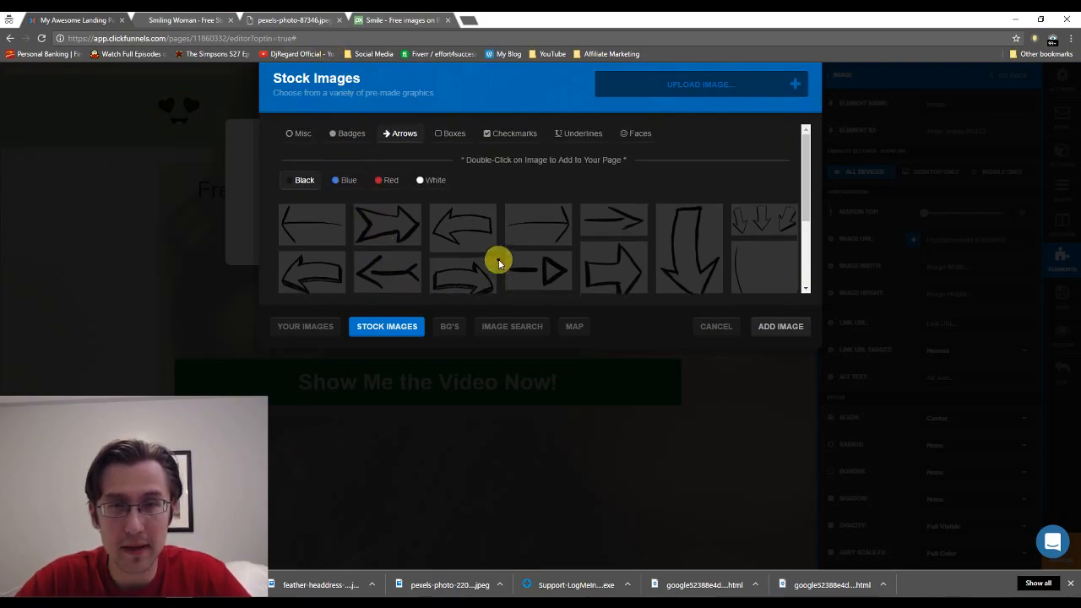
scroll(498, 260, "down", 2)
scroll(498, 259, "up", 2)
Replace the pop-up's placeholder image with the wide-mouthed, red-eyed smiley from the stock Faces images.
left_click(636, 135)
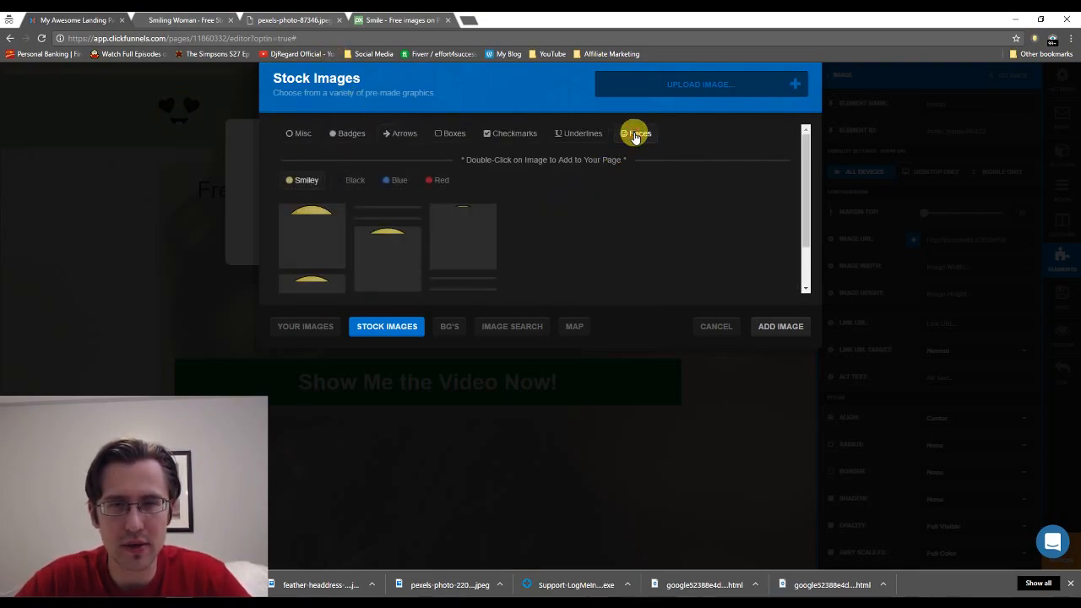
scroll(524, 228, "down", 1)
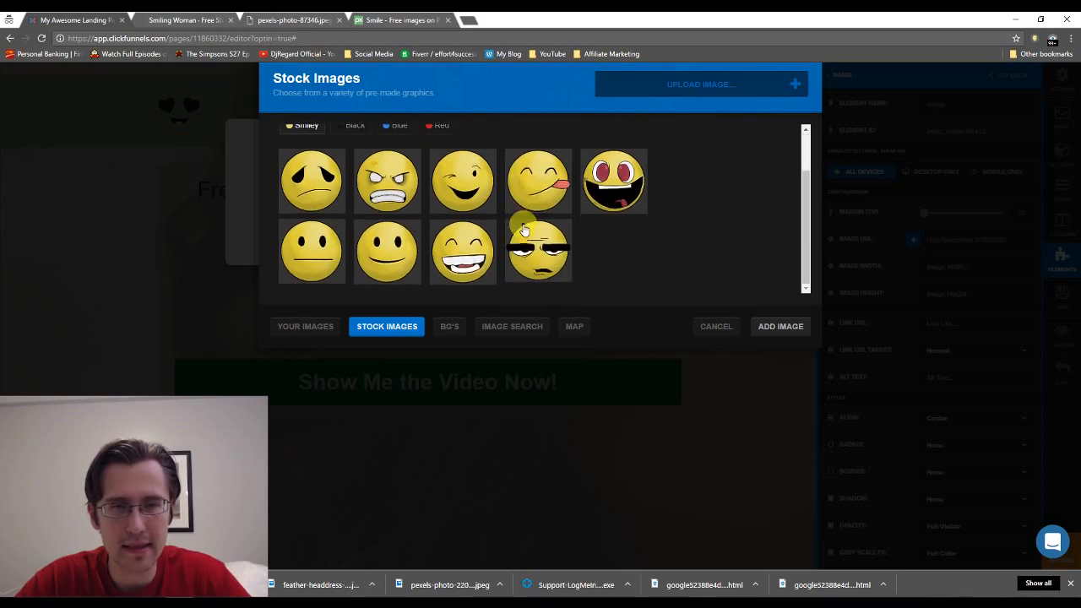
scroll(494, 251, "up", 1)
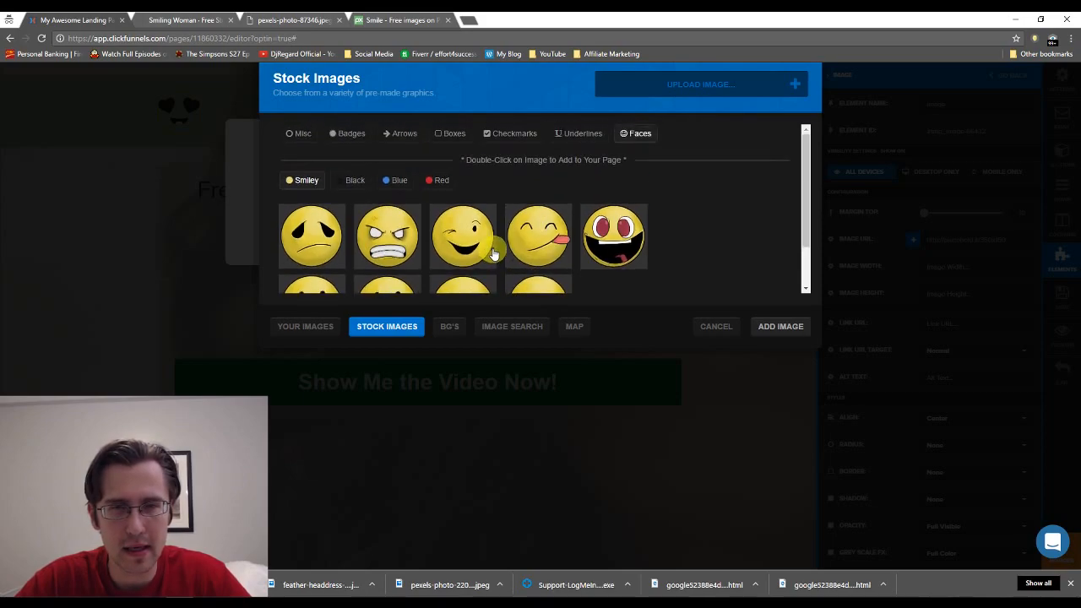
left_click(511, 133)
left_click(583, 134)
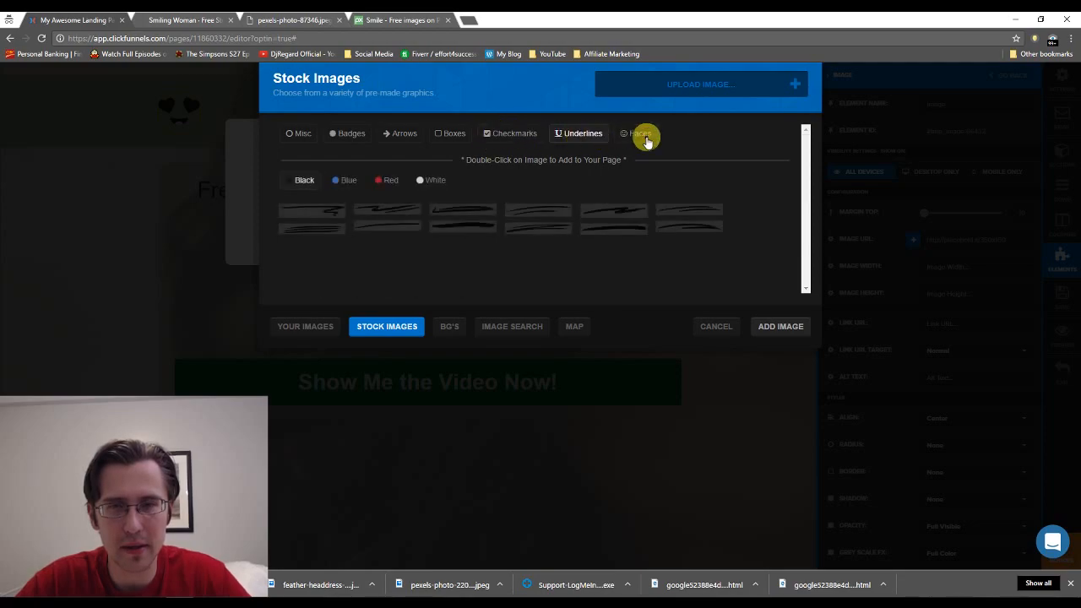
left_click(636, 133)
left_click(780, 326)
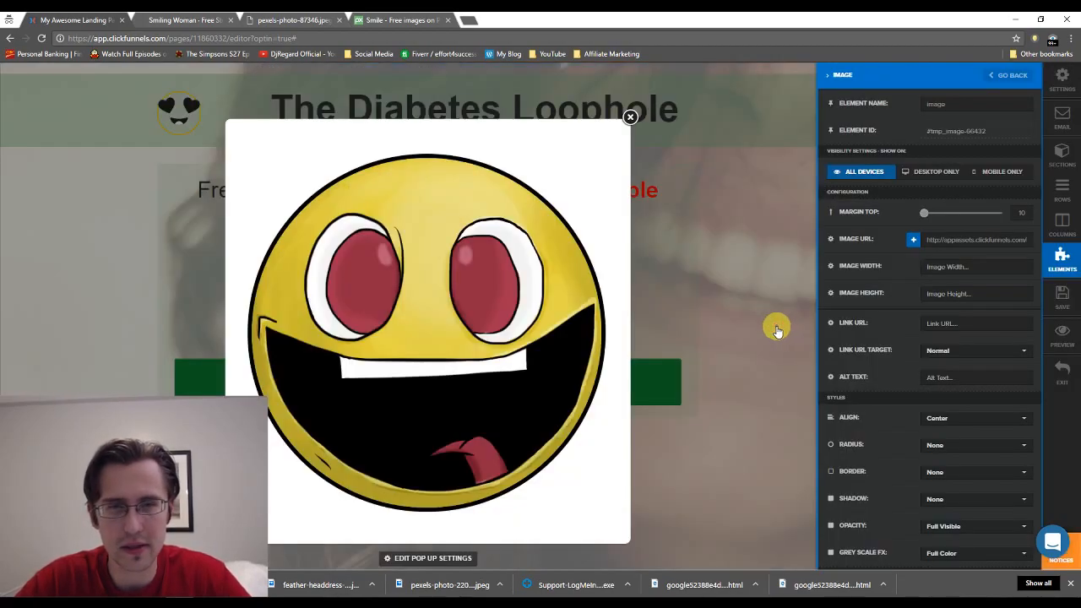
Set the width of the smiley image in the pop-up to 300.
left_click(532, 226)
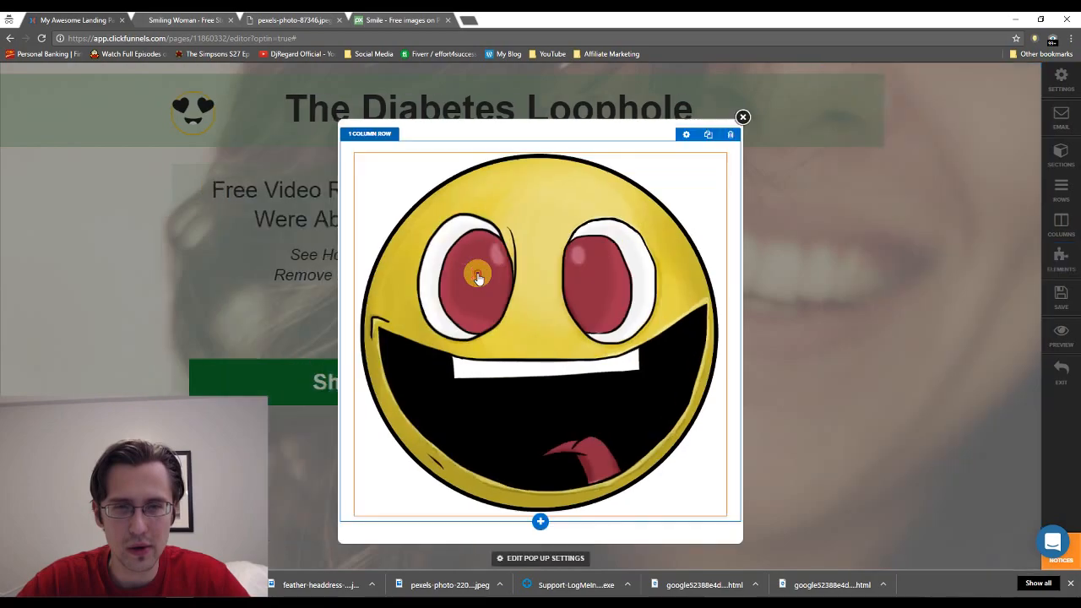
left_click(559, 247)
left_click(953, 268)
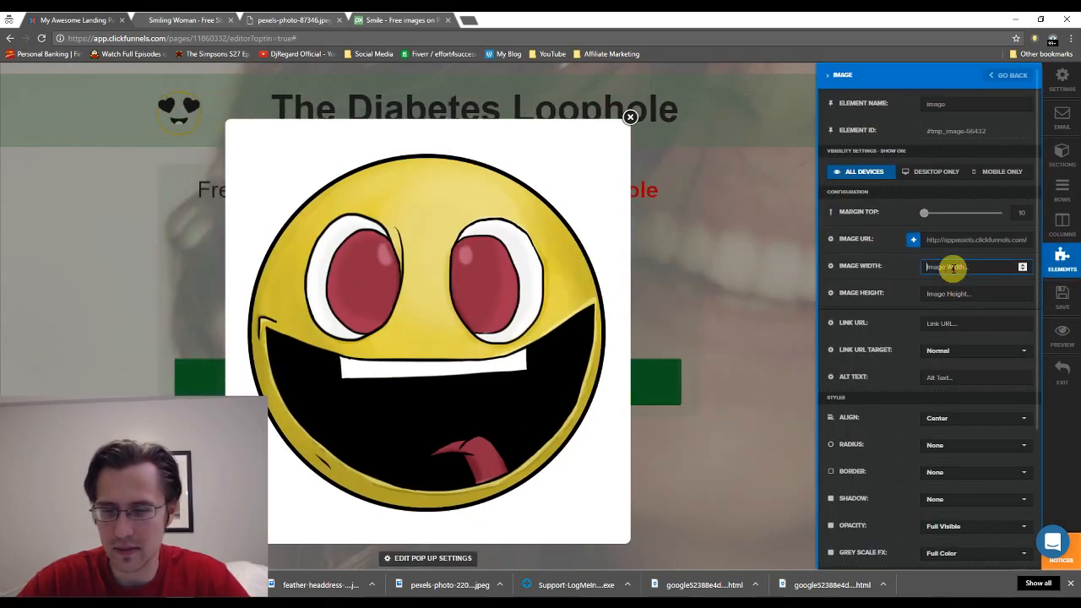
type("100")
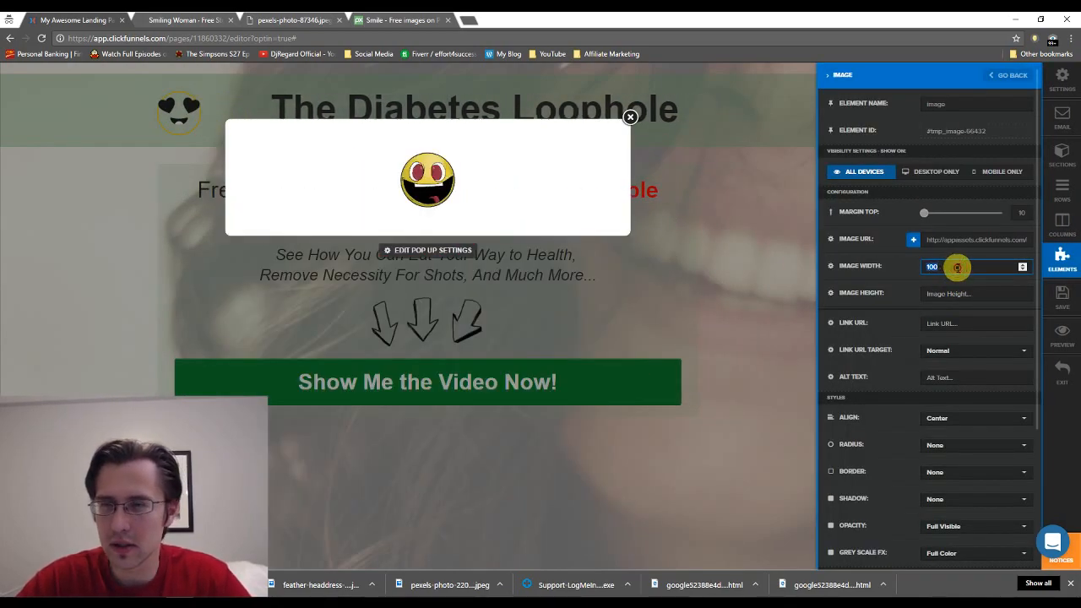
type("300")
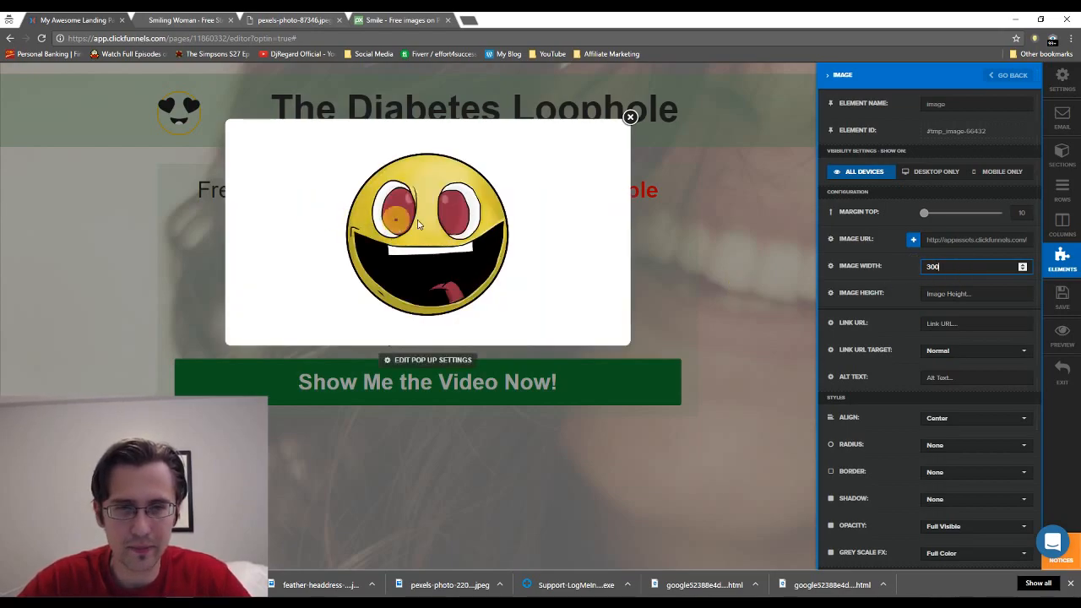
left_click(509, 255)
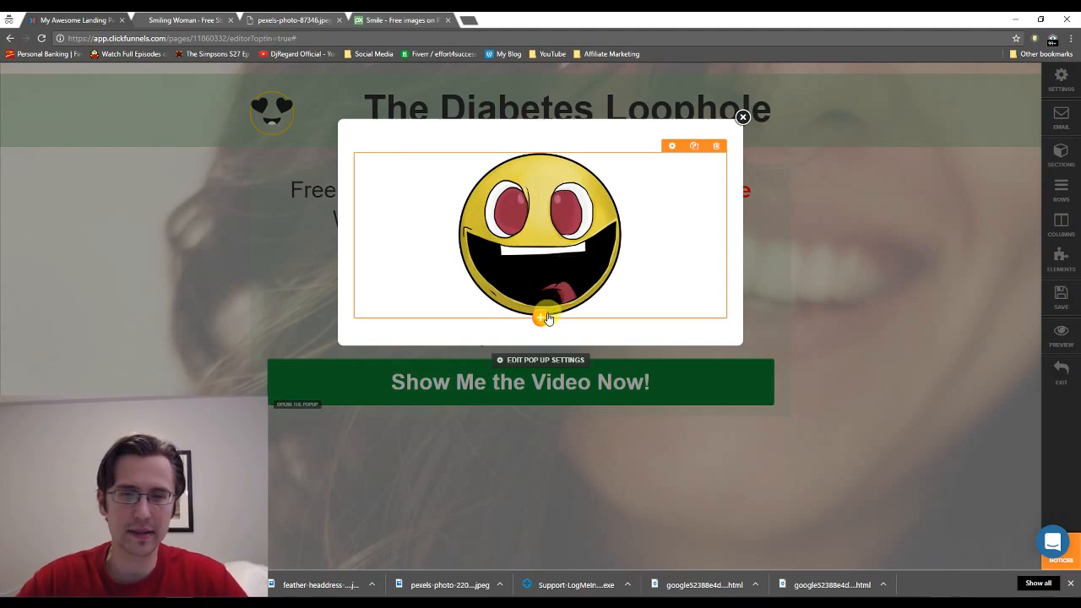
Add two input form elements, one under the other, below the smiley image in the pop-up.
left_click(542, 319)
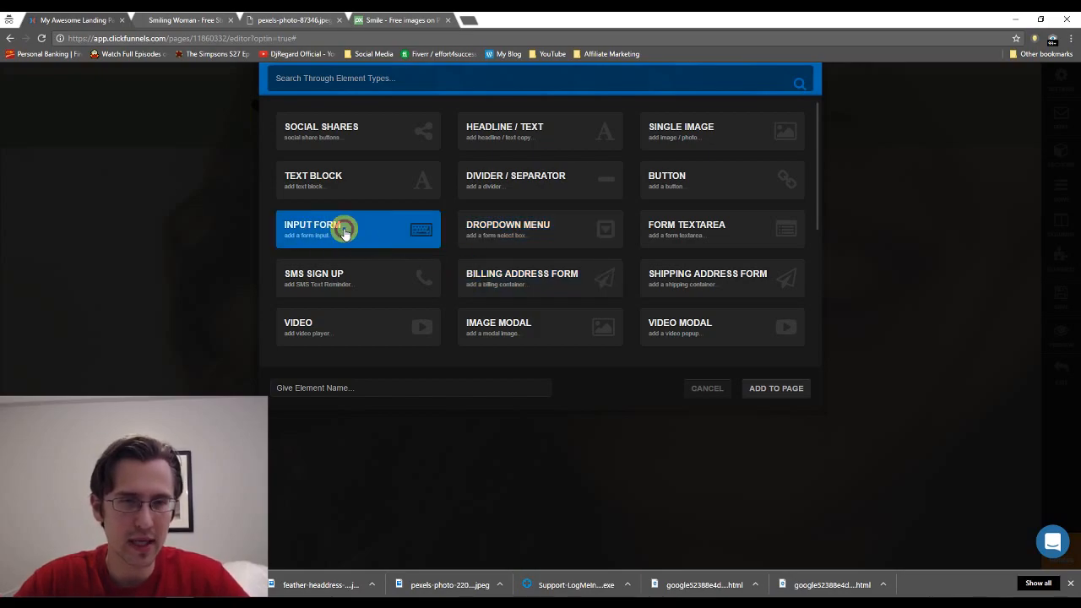
left_click(312, 232)
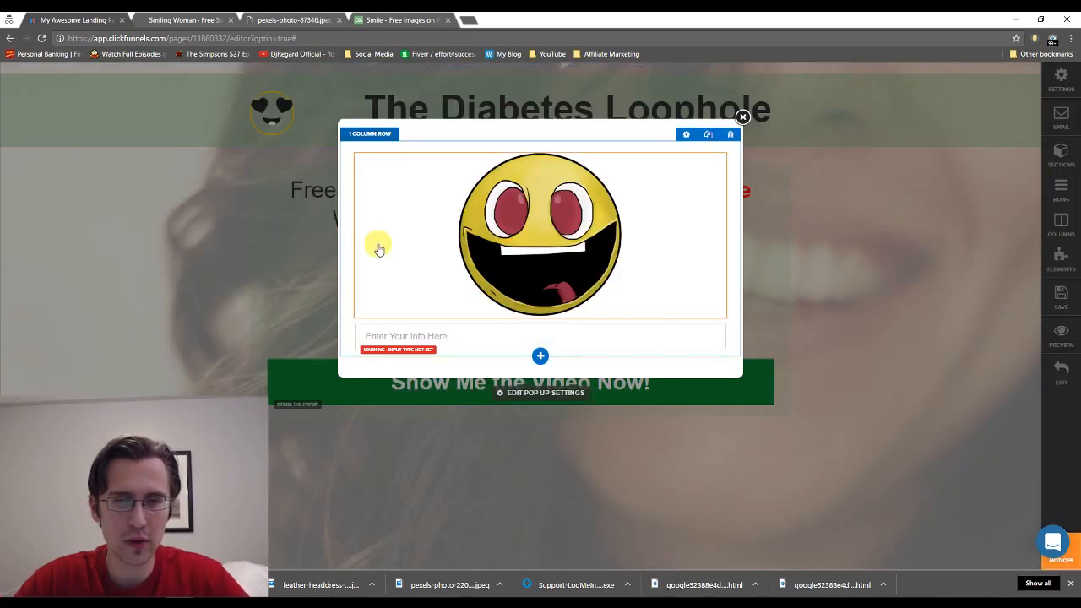
left_click(534, 338)
left_click(398, 335)
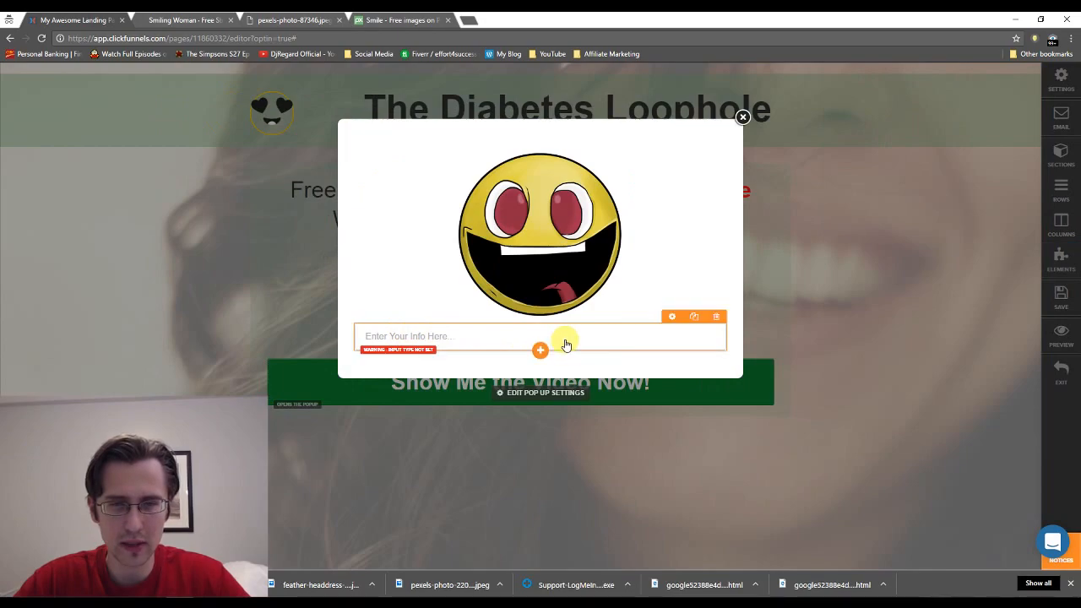
left_click(541, 354)
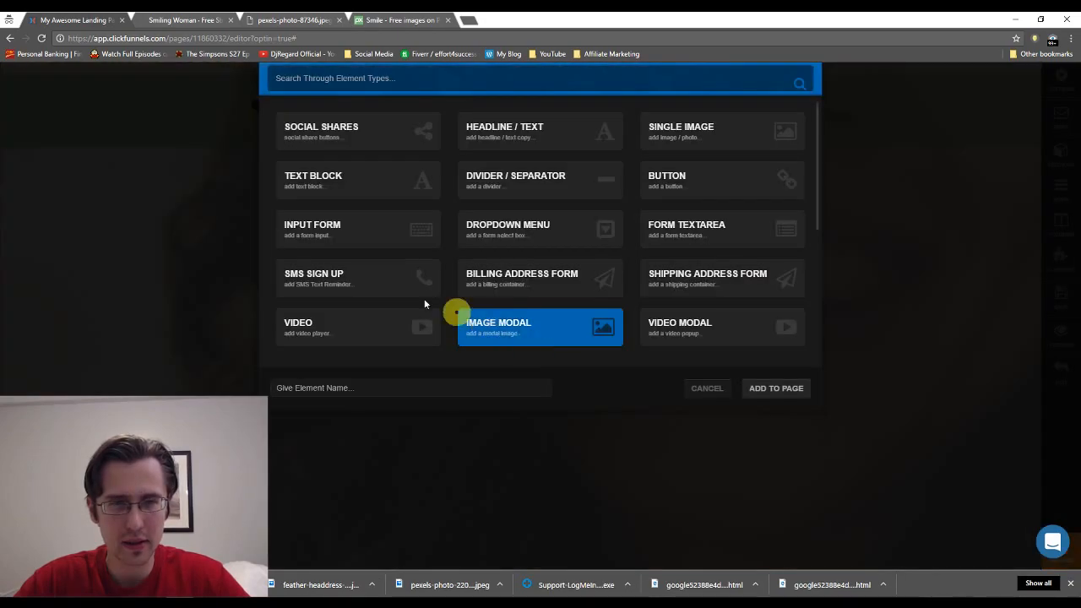
left_click(344, 240)
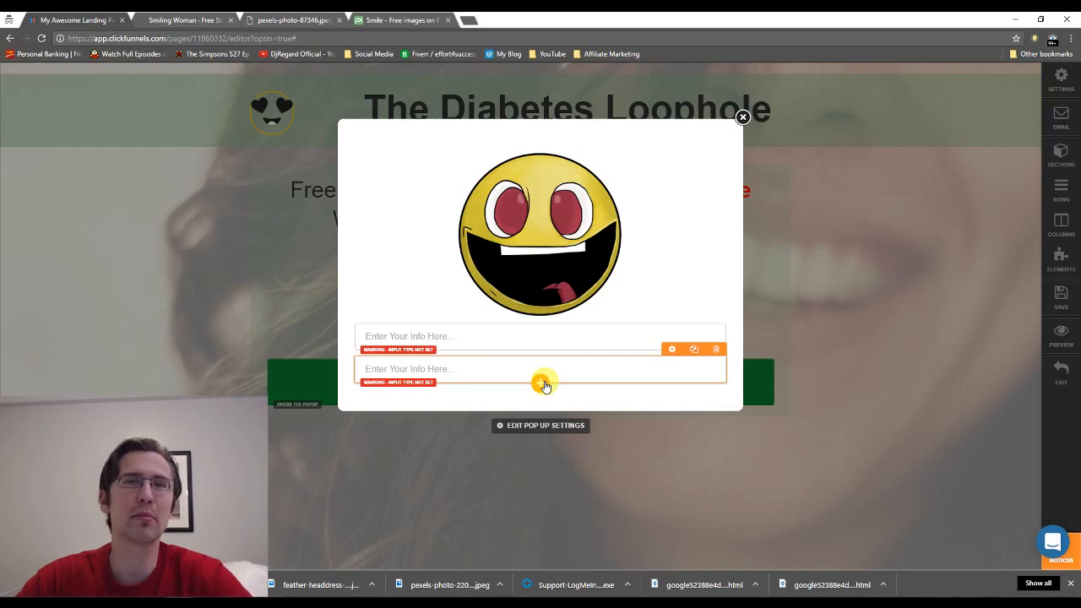
Add a Fill Width button below the pop-up's two input fields with the text "Check Out Video Now!".
left_click(544, 383)
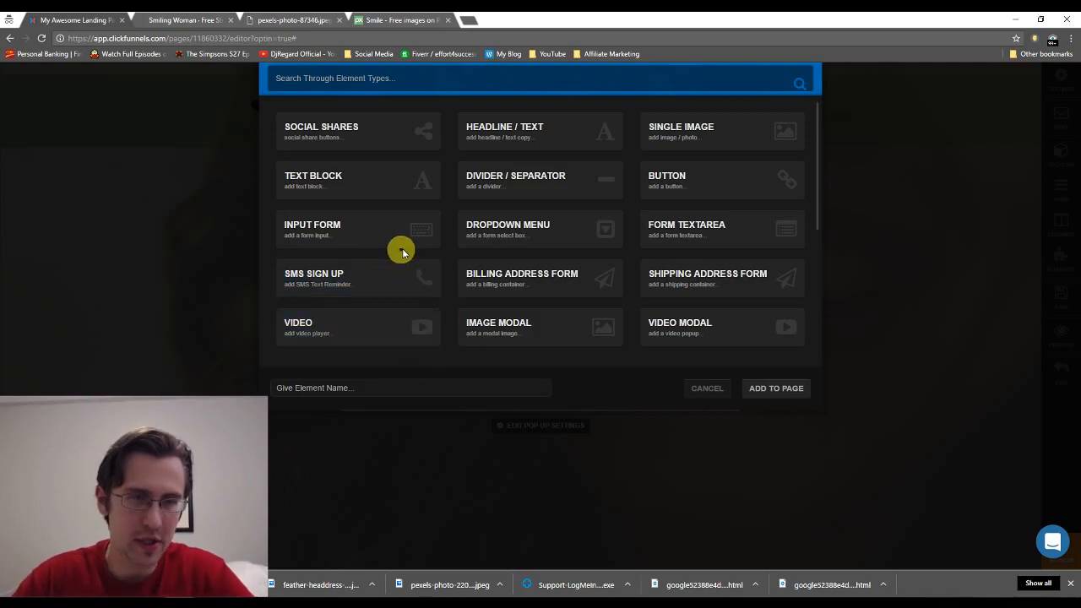
left_click(657, 193)
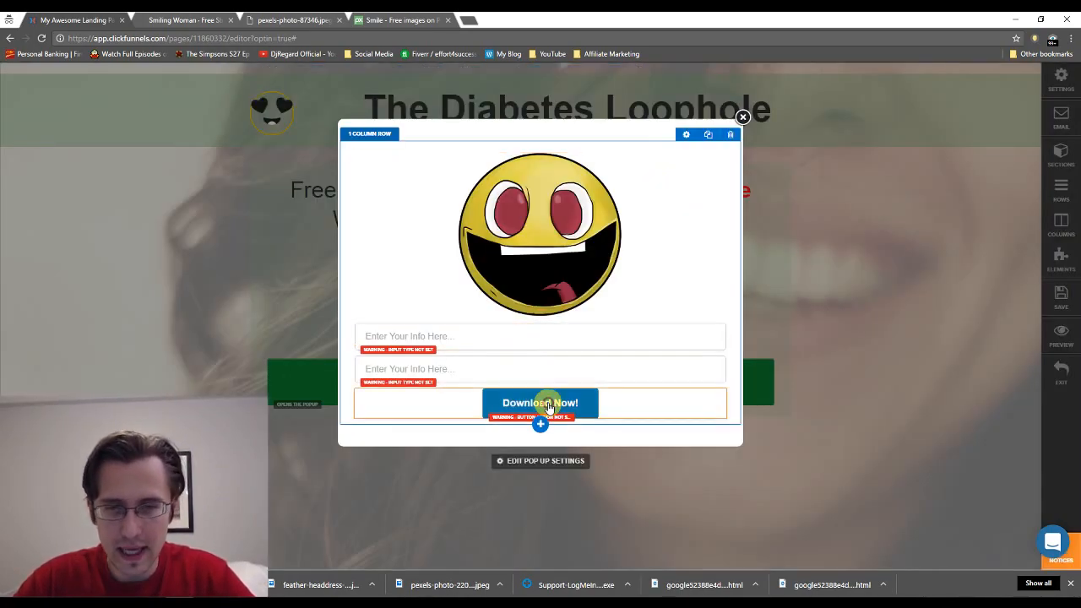
left_click(537, 399)
left_click(954, 561)
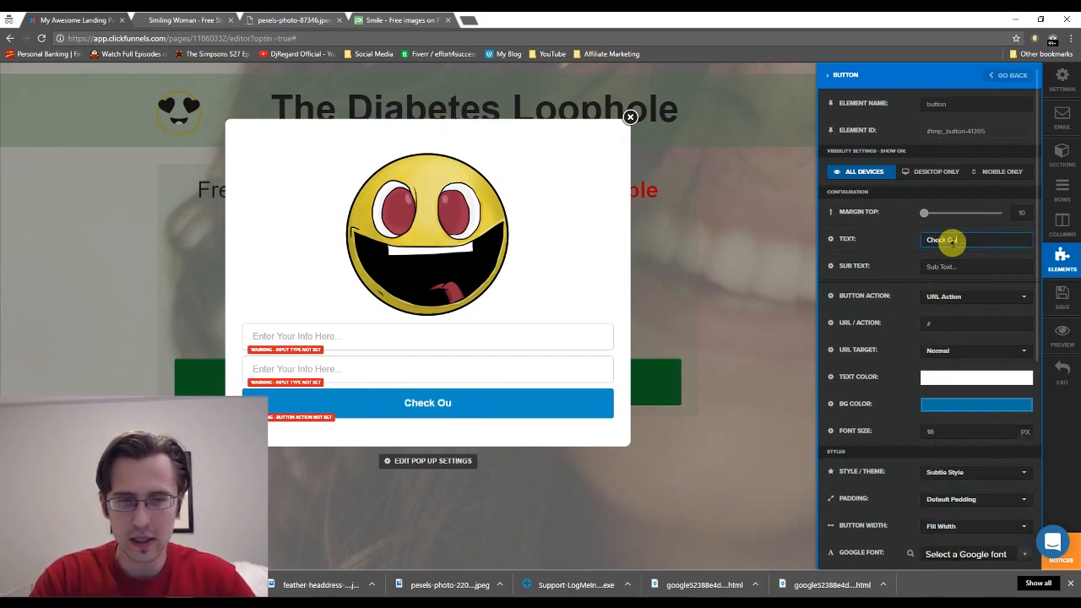
type("Now!")
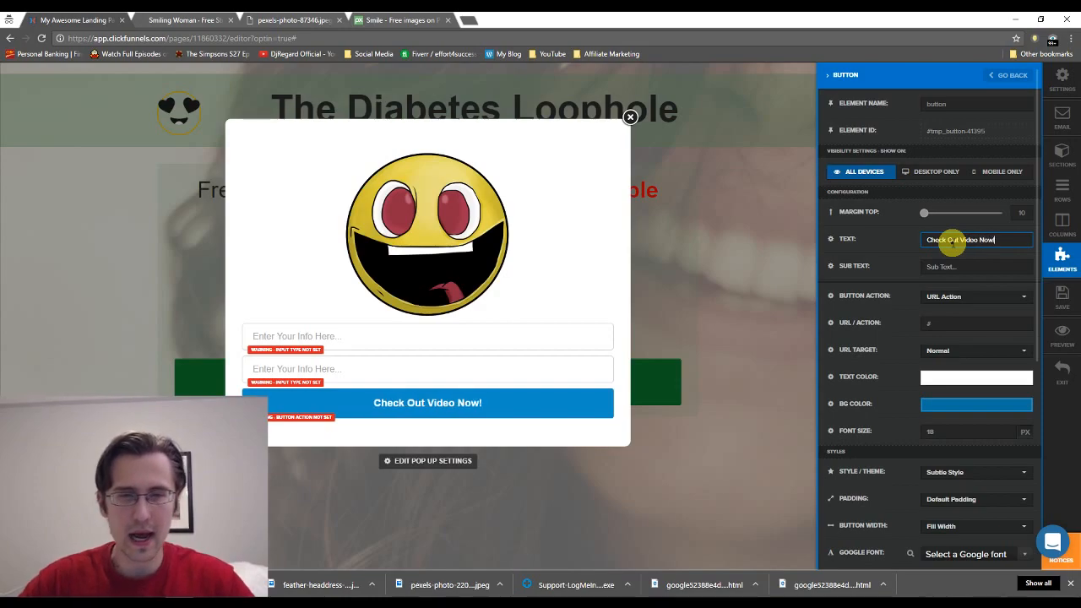
Increase the font size of the "Check Out Video Now!" button to 37 px.
left_click(1007, 432)
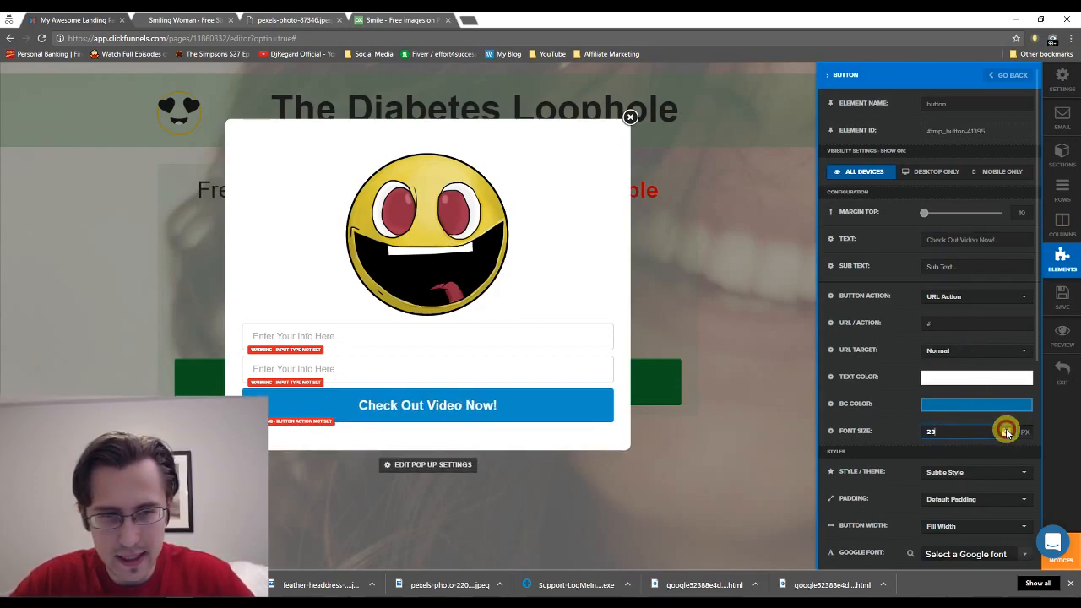
left_click(1007, 431)
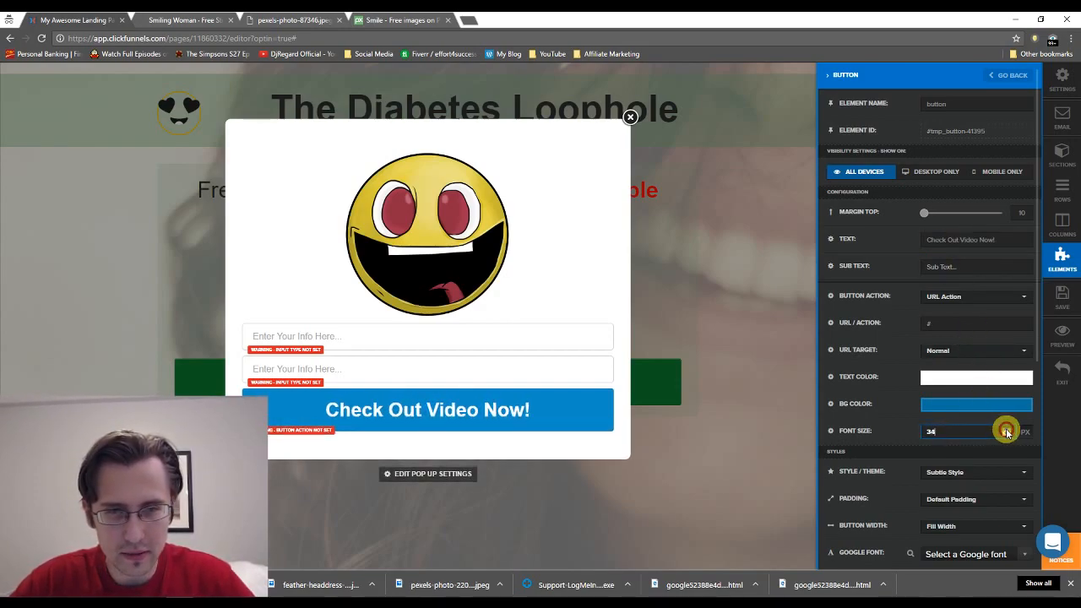
left_click(1007, 432)
left_click(1007, 436)
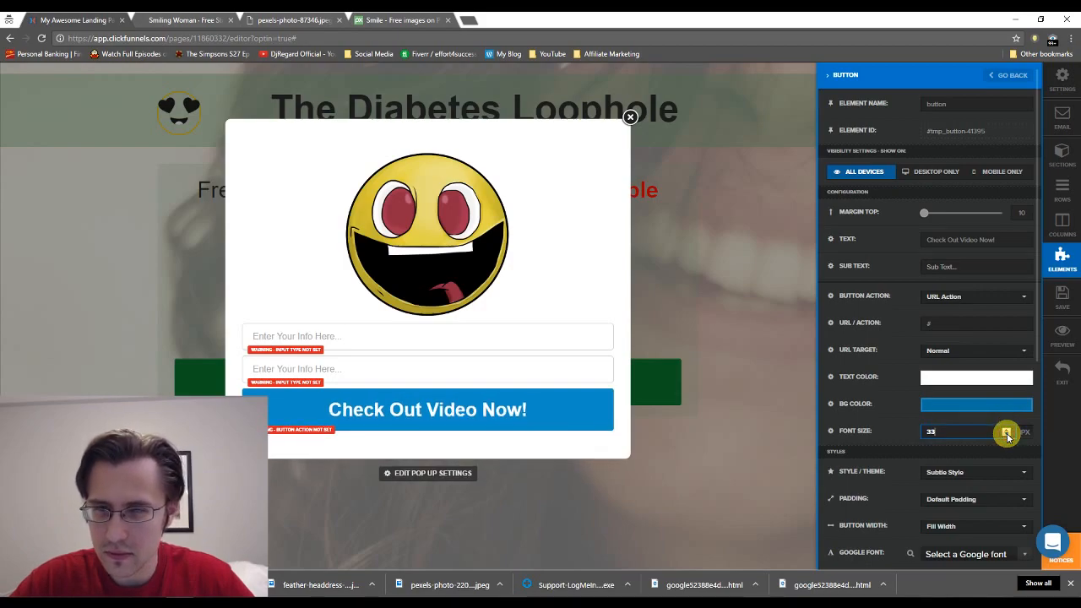
left_click(1005, 435)
left_click(1005, 431)
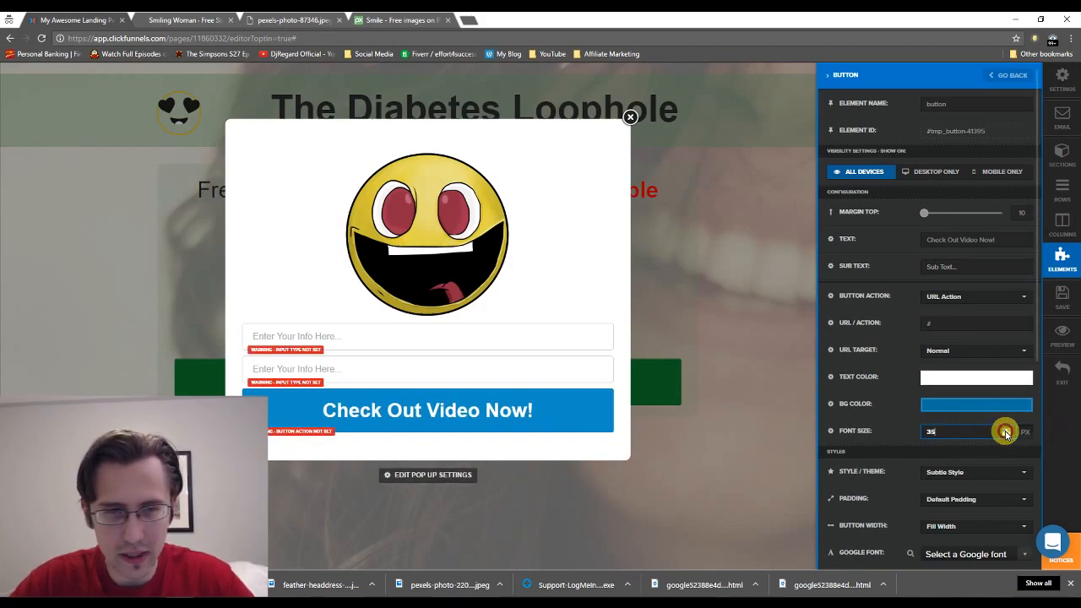
left_click(1005, 432)
left_click(1002, 430)
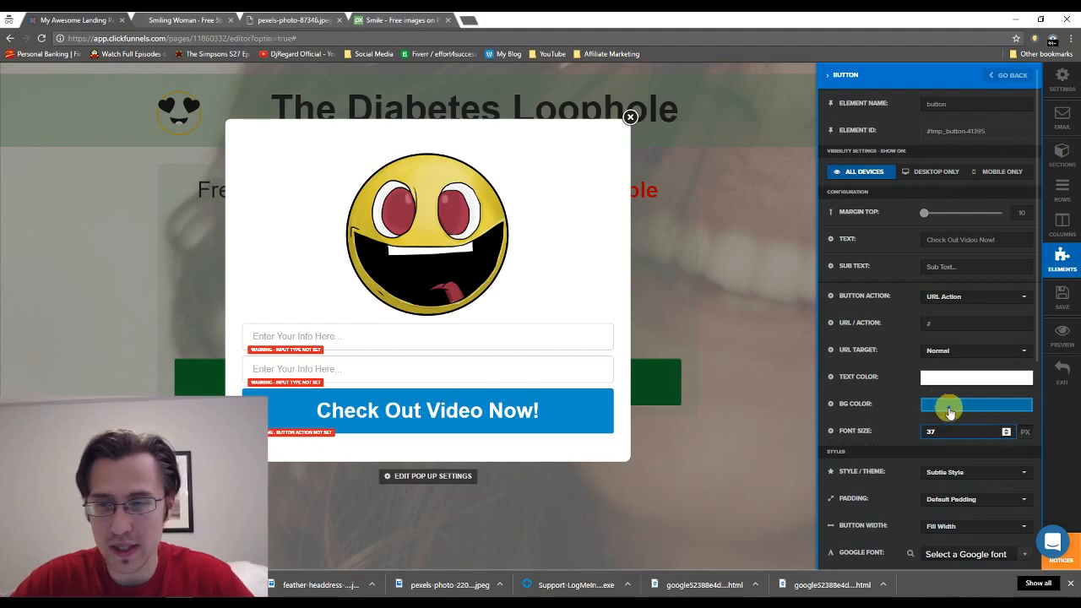
Change the background color of the "Check Out Video Now!" button to green, and close the pop-up.
left_click(944, 409)
left_click(1017, 447)
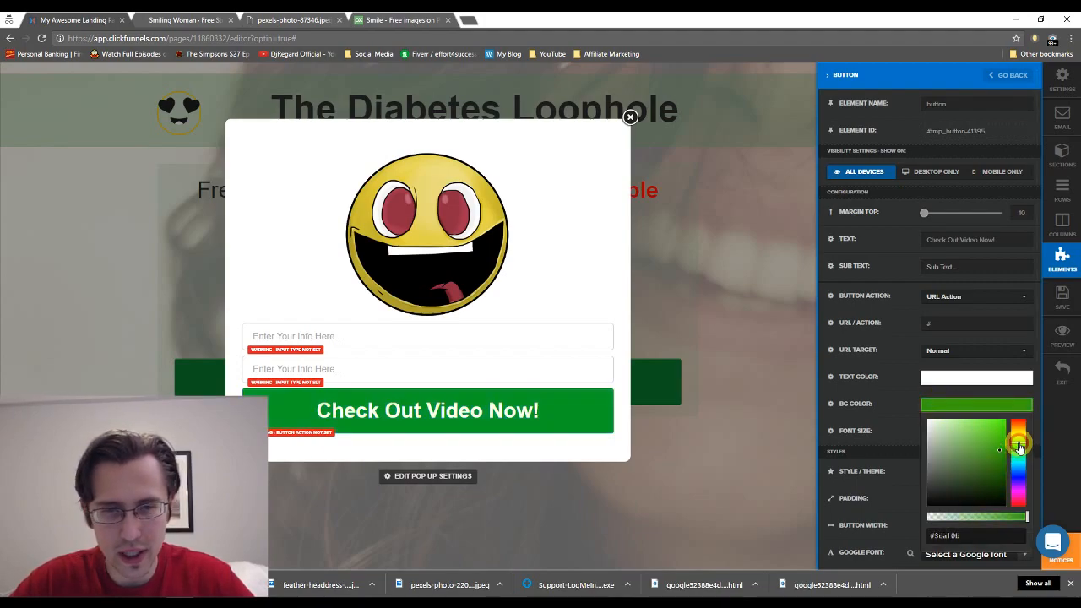
left_click_drag(1019, 447, 1020, 455)
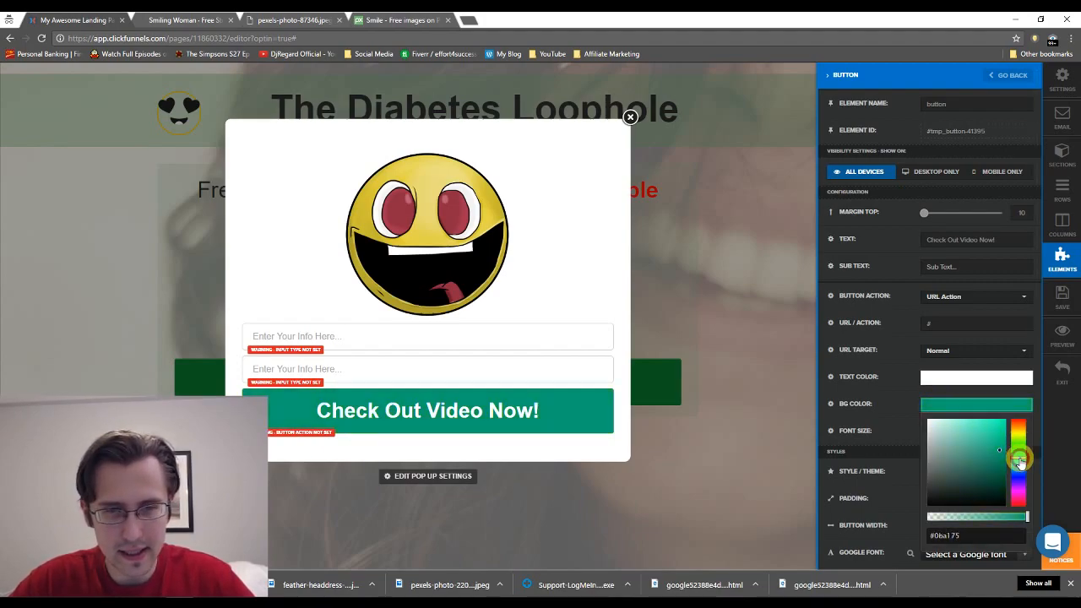
left_click(756, 388)
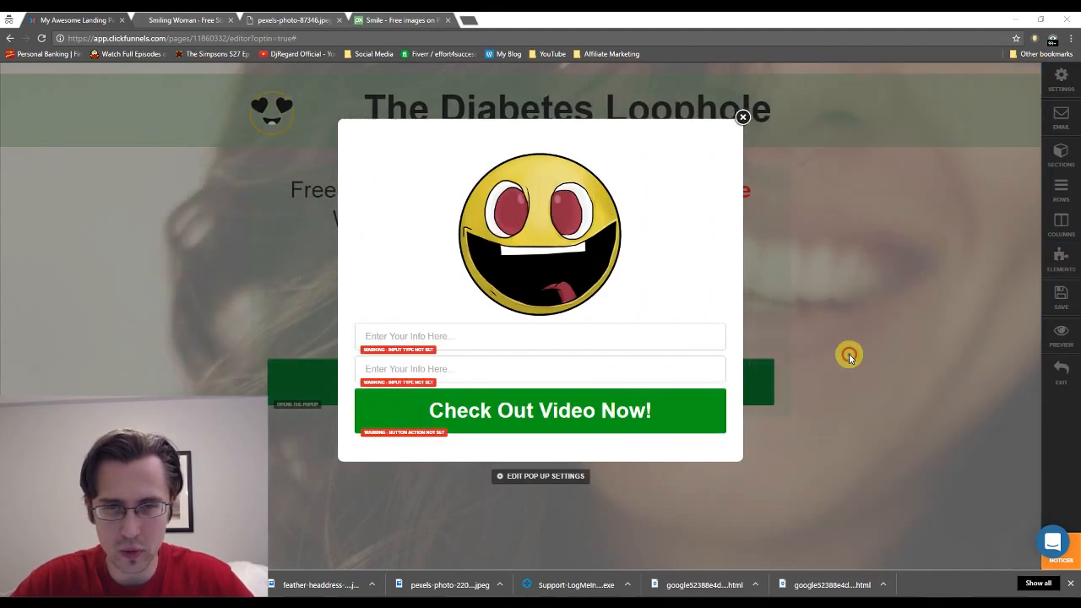
left_click(741, 119)
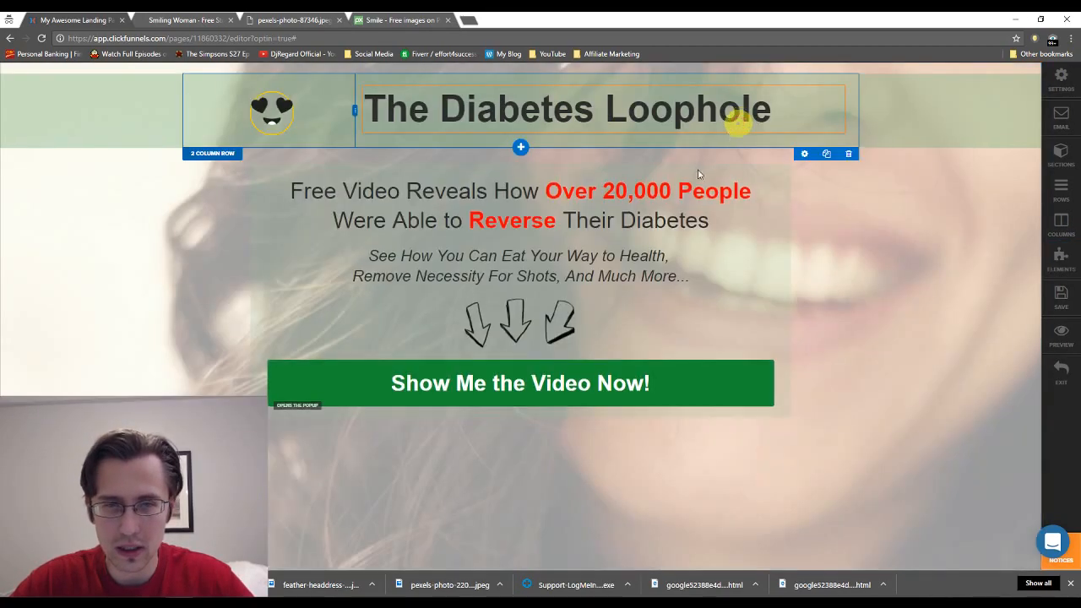
Match the background color of the pop-up's "Check Out Video Now!" button to the "Show Me the Video Now!" button's green, #0e6724.
left_click(535, 383)
left_click(936, 407)
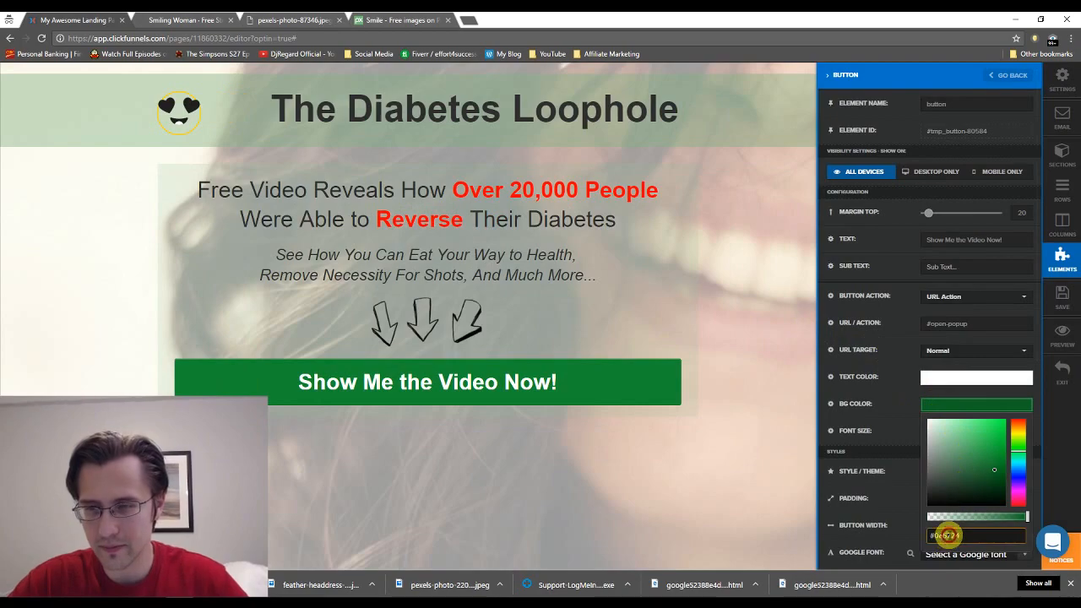
left_click(425, 451)
left_click(295, 403)
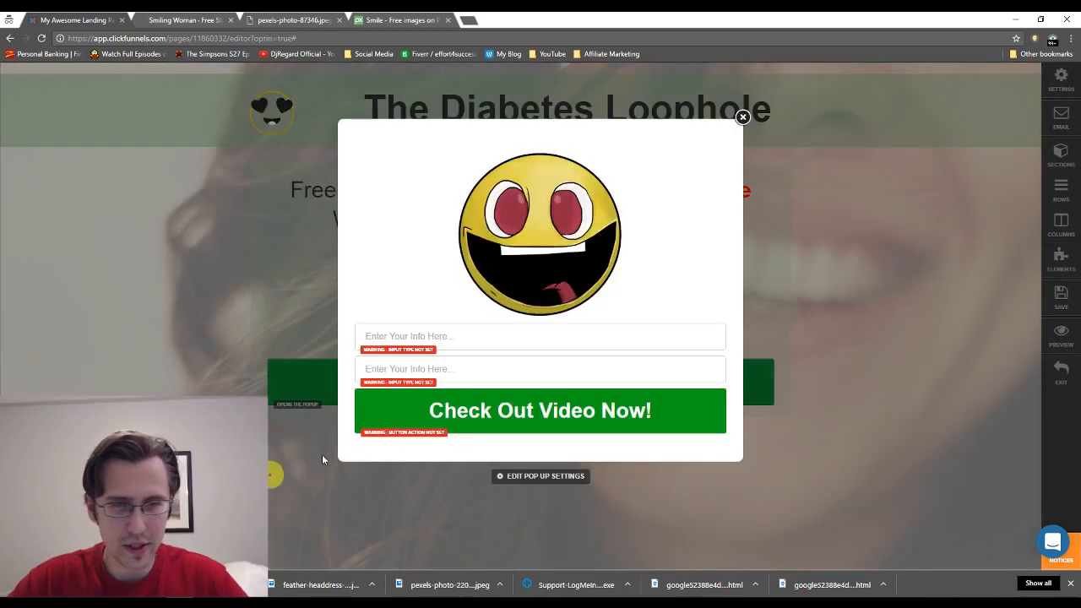
left_click(532, 418)
left_click(954, 406)
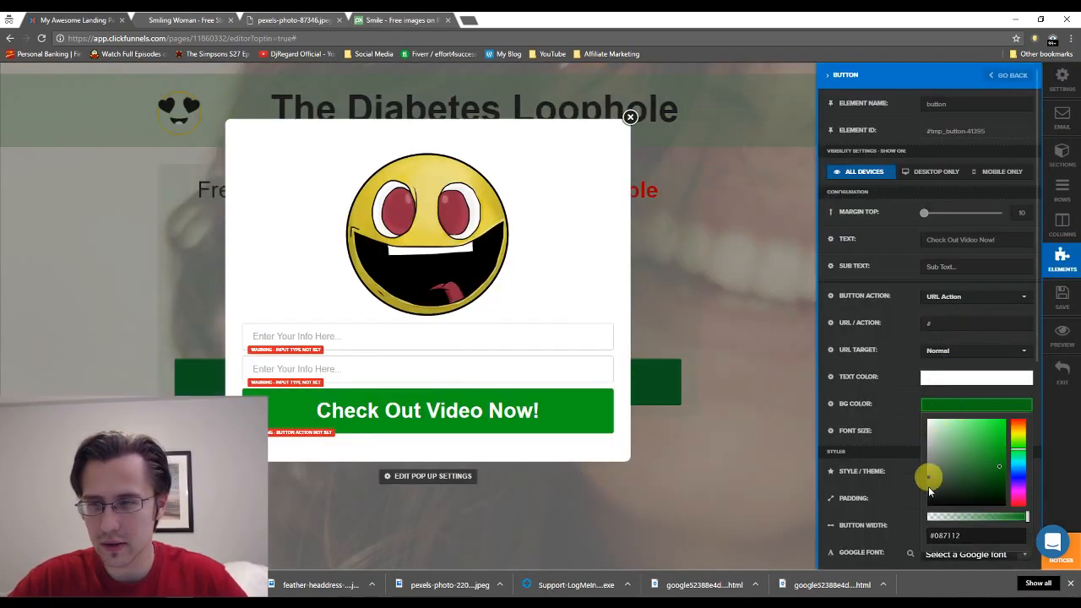
key("ctrl+v")
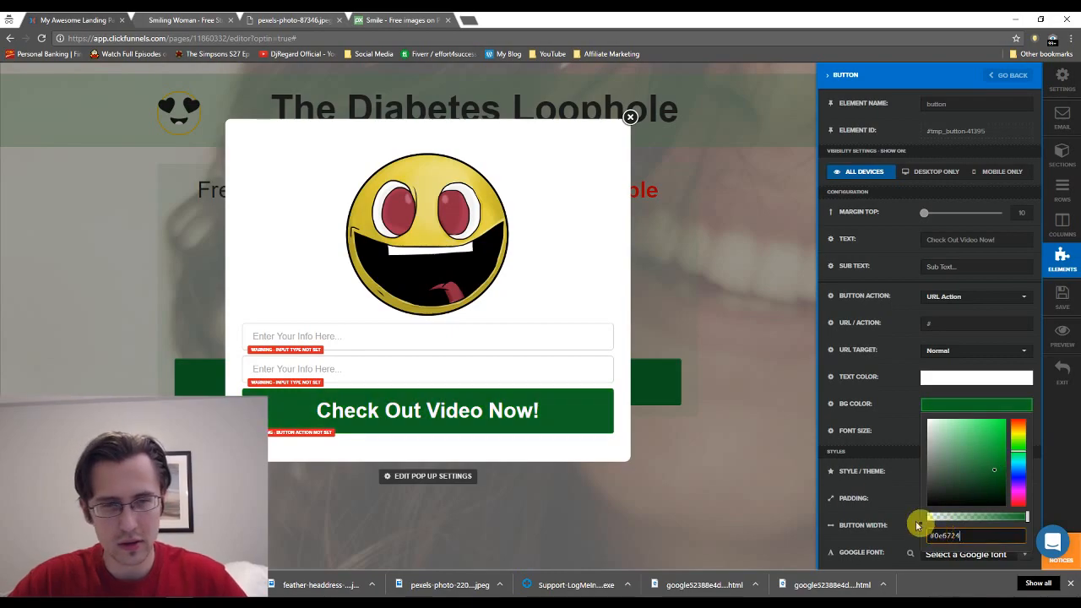
left_click(790, 378)
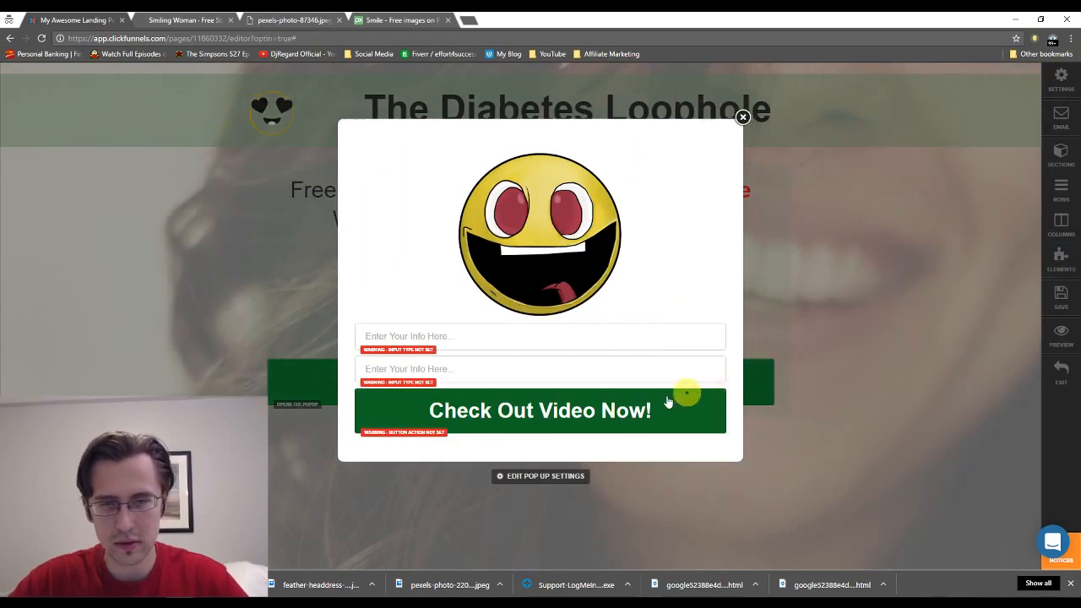
Give the pop-up's first input field the placeholder "Enter Full Name Here..." and the input type Full Name.
left_click(517, 338)
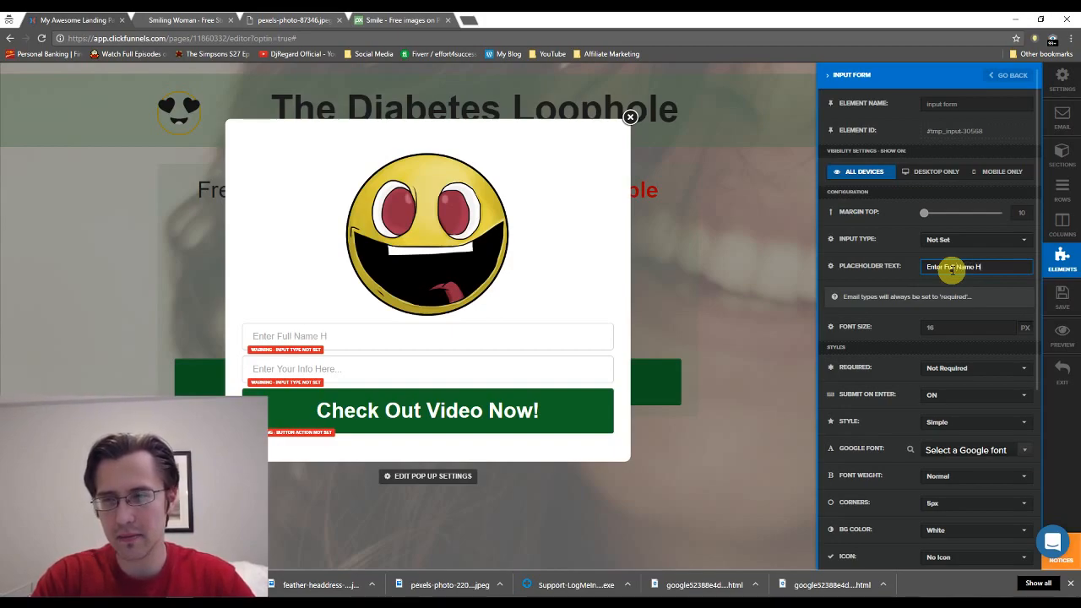
left_click(952, 268)
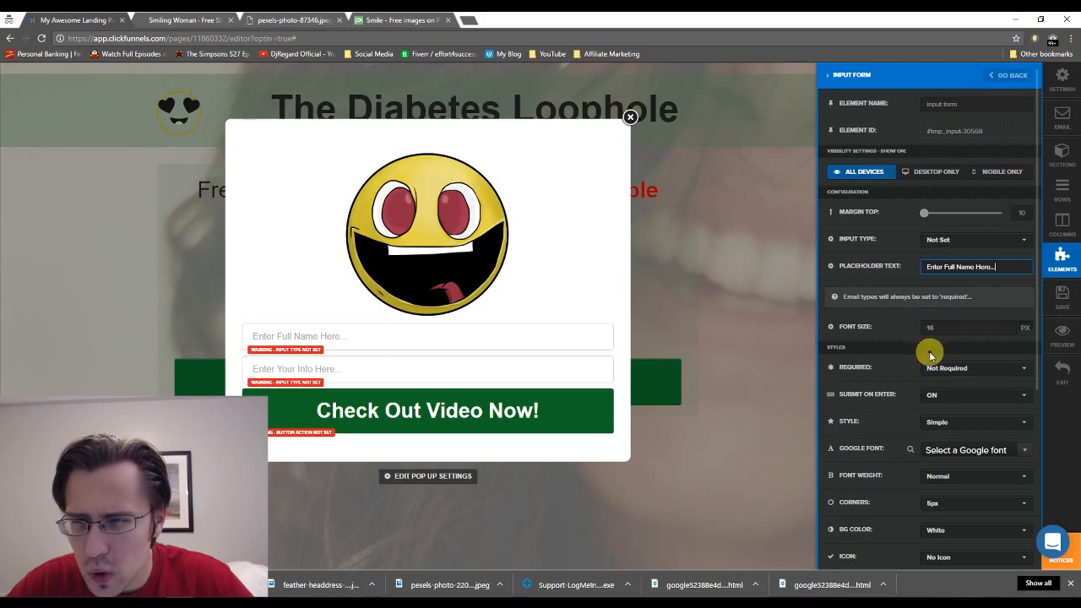
left_click(943, 239)
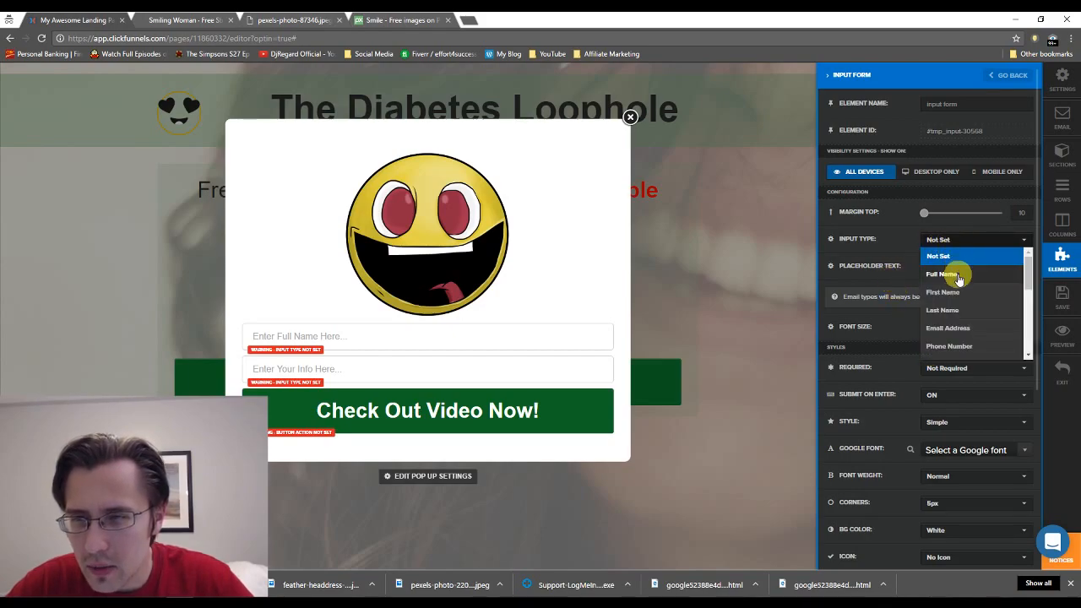
left_click(959, 279)
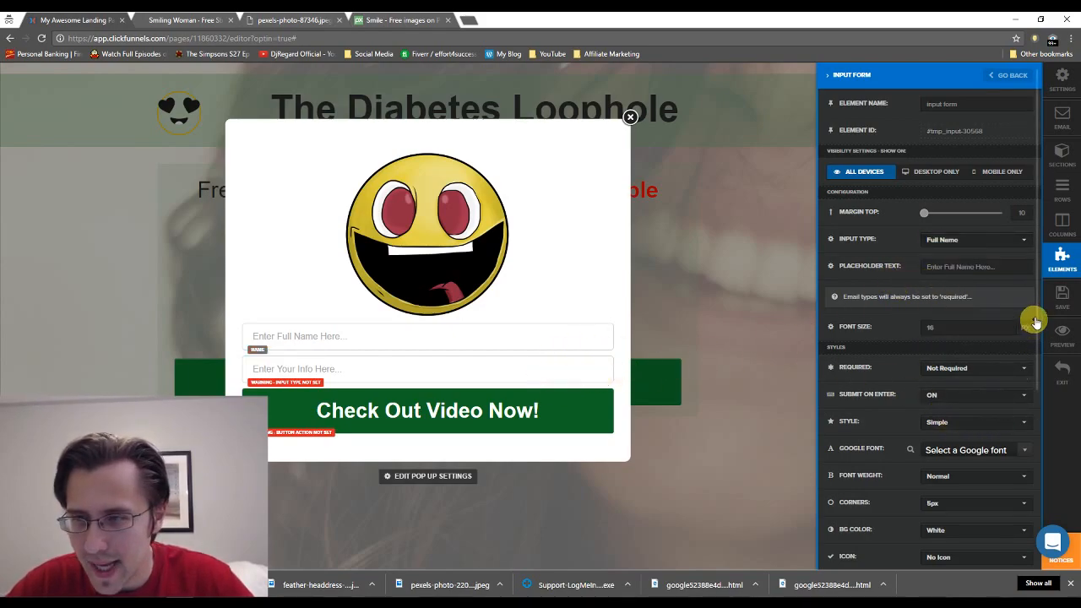
Add the Name Icon to the pop-up's full-name field.
left_click_drag(1037, 317, 1038, 430)
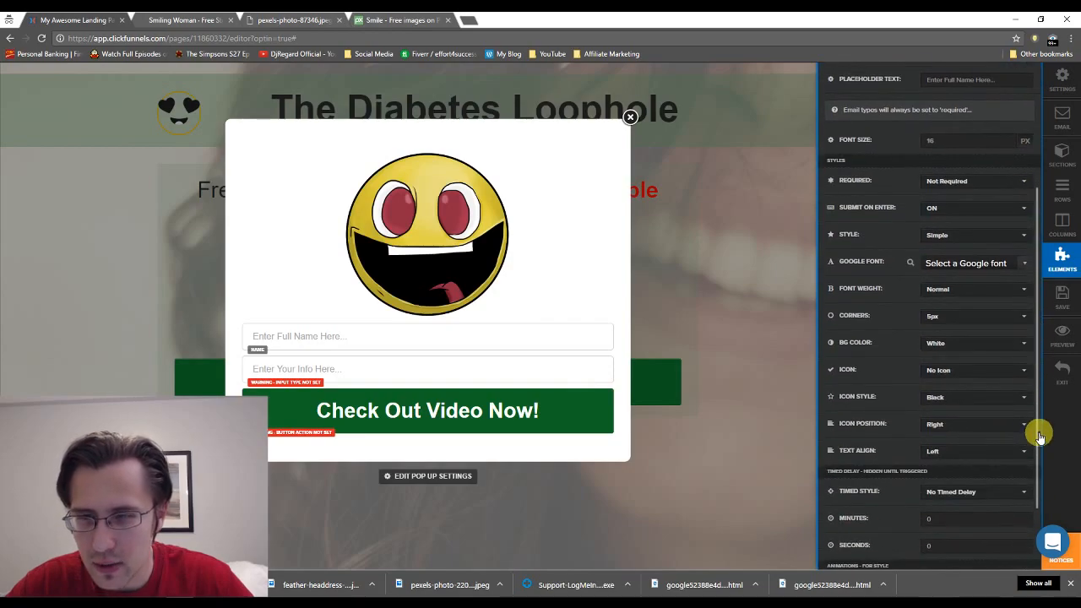
left_click(956, 372)
left_click(959, 423)
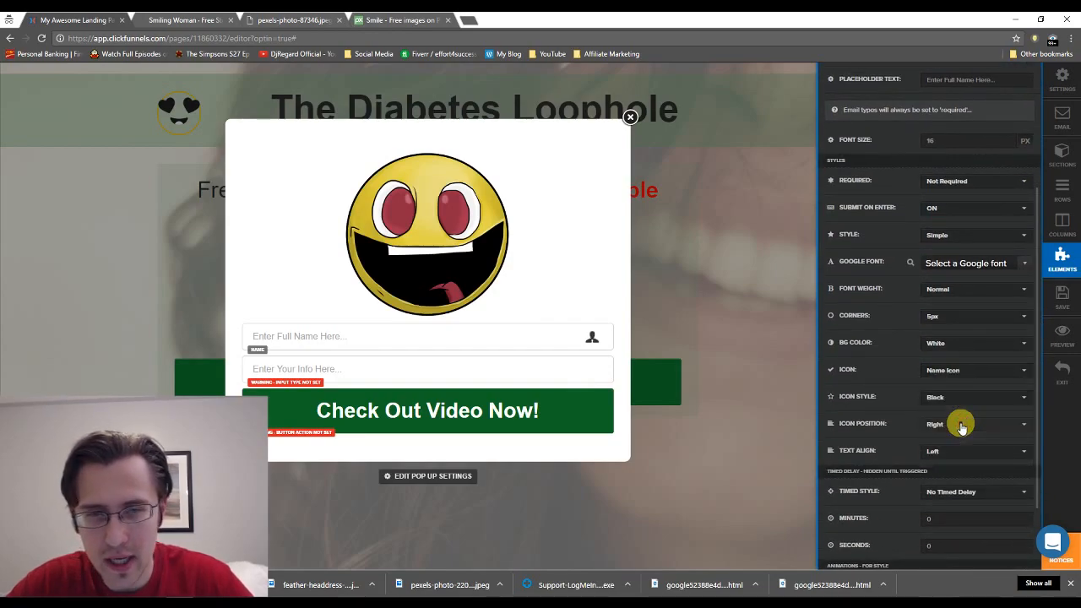
Set the pop-up's second input field to the Email Address type with the placeholder "Enter E-Mail Here...".
left_click(529, 372)
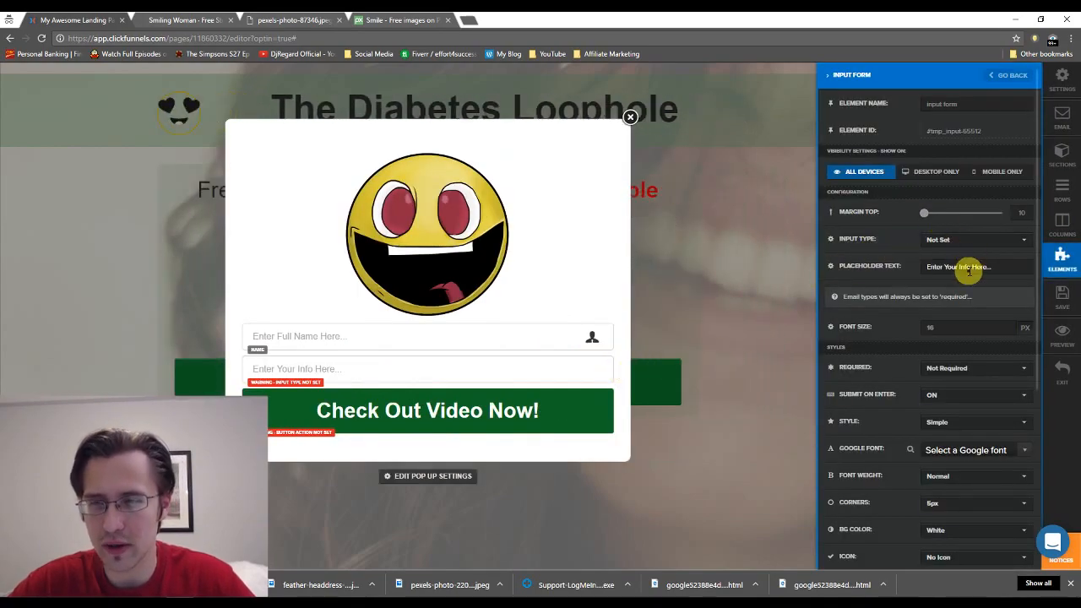
left_click(955, 241)
left_click(958, 326)
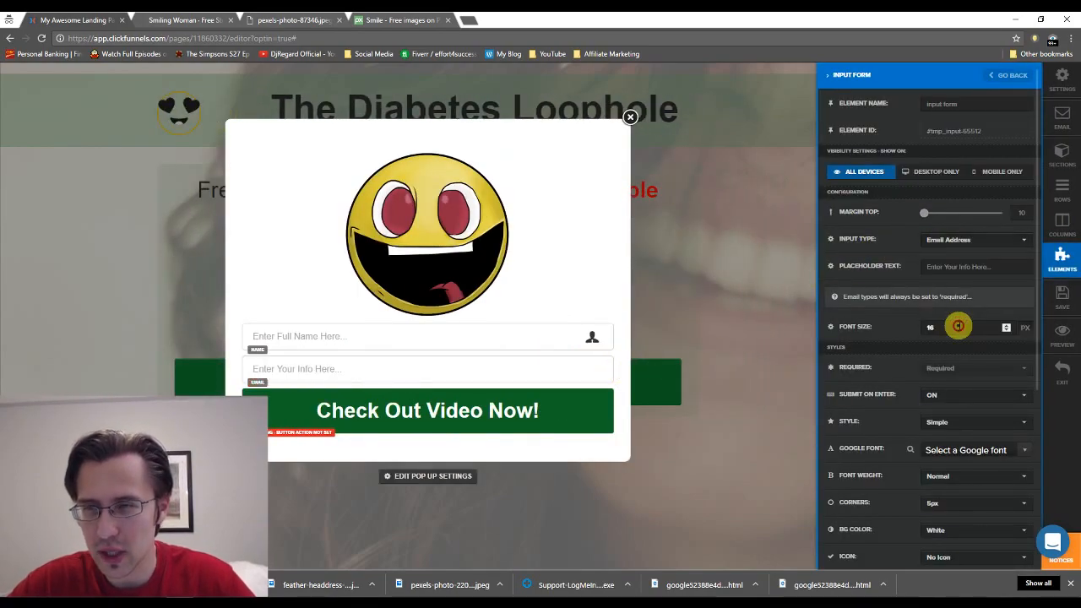
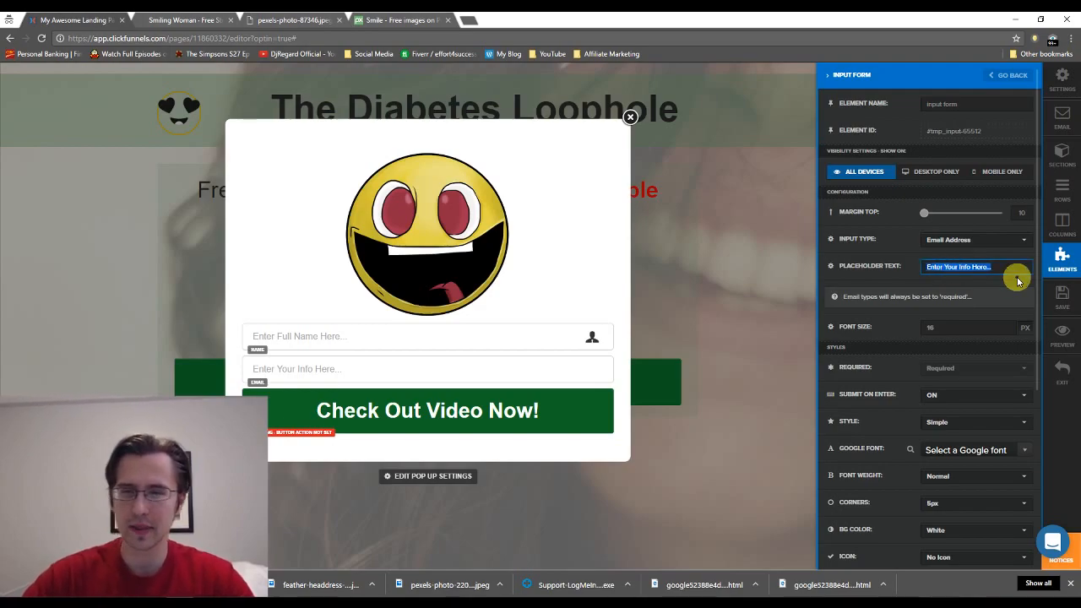
type("E-Mail")
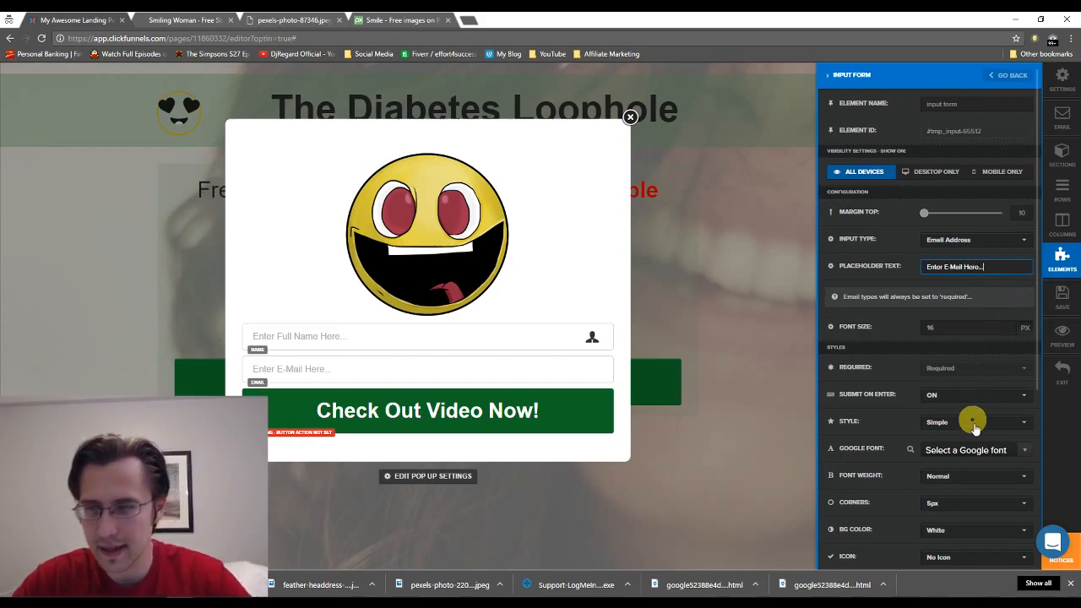
Add the Email Icon to the pop-up's e-mail field and close its settings.
scroll(1039, 374, "down", 2)
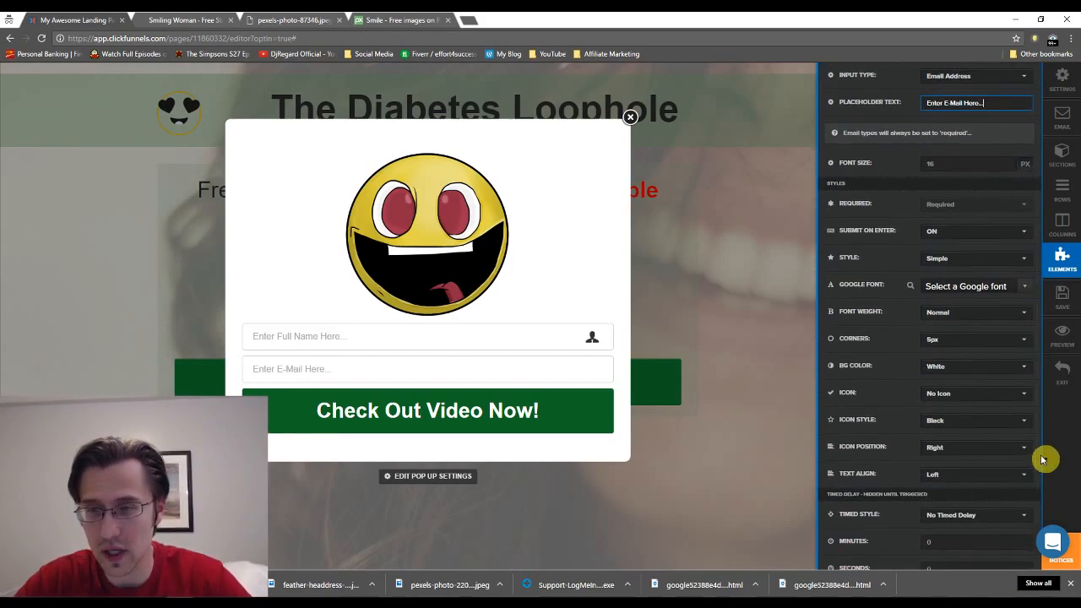
left_click(969, 395)
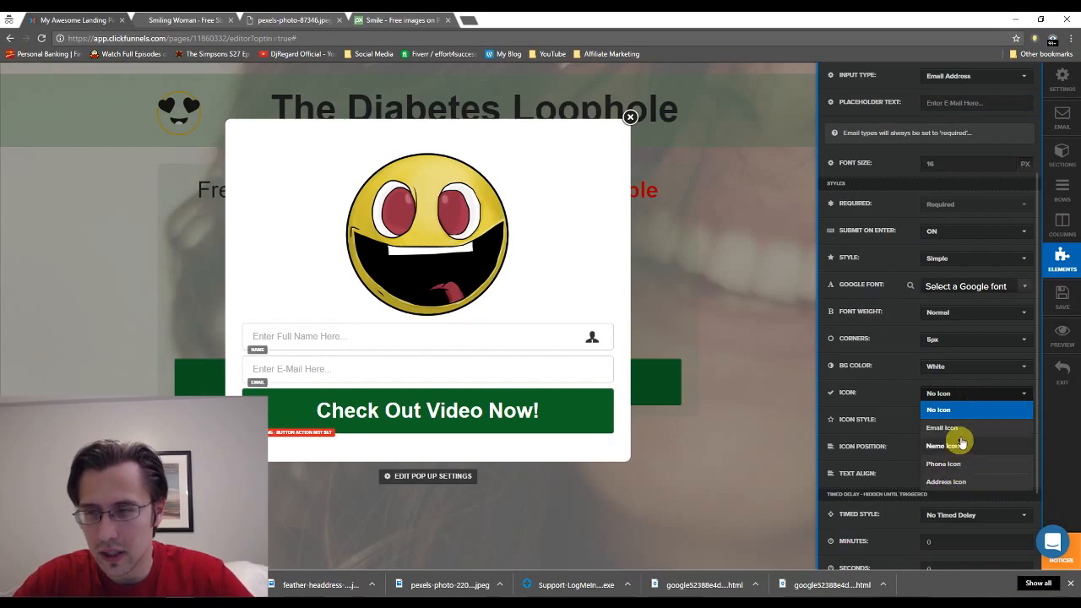
left_click(961, 428)
left_click(545, 270)
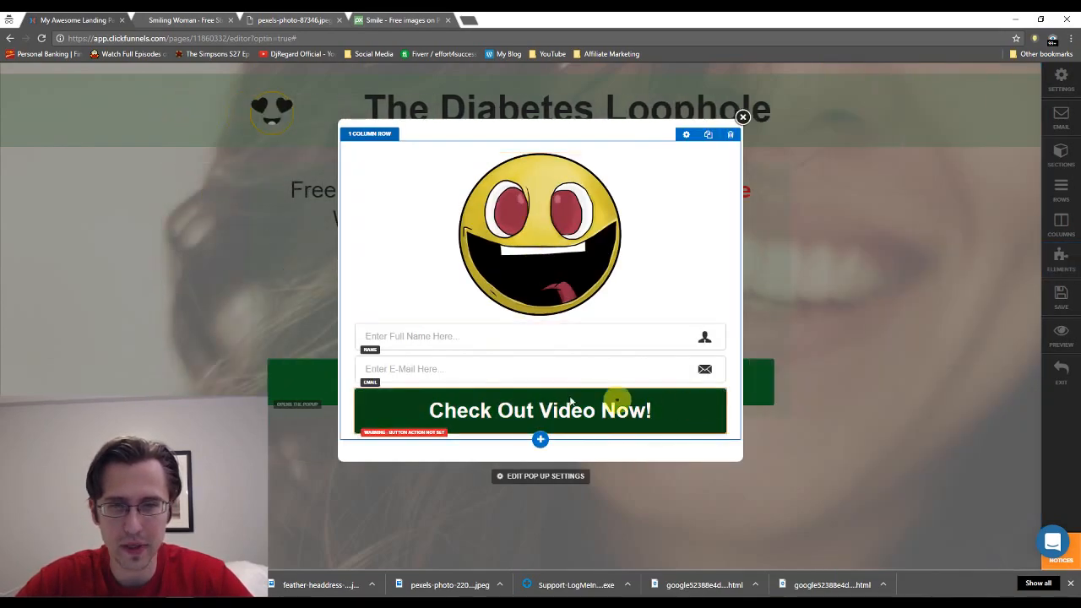
Try 10px corners on the pop-up's full-name field, then set them back to 5px.
left_click(656, 338)
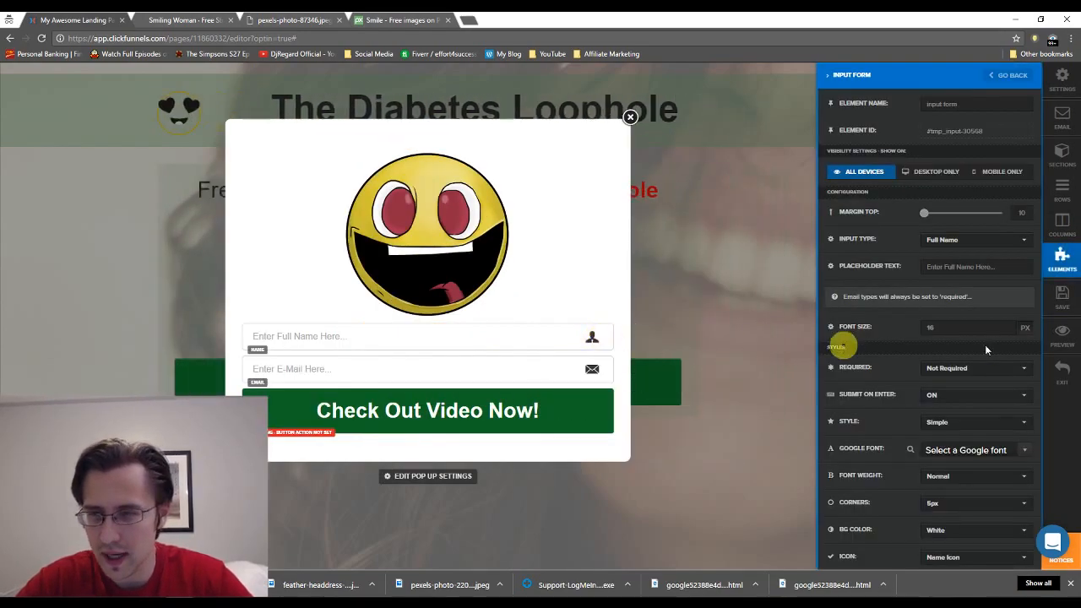
left_click_drag(1034, 285, 1043, 393)
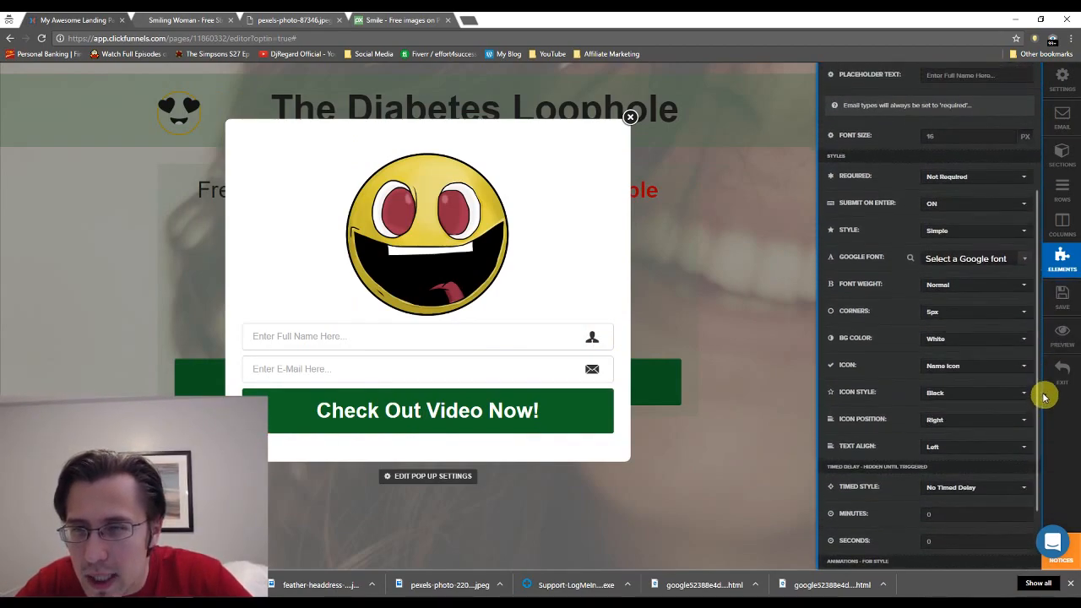
left_click(951, 314)
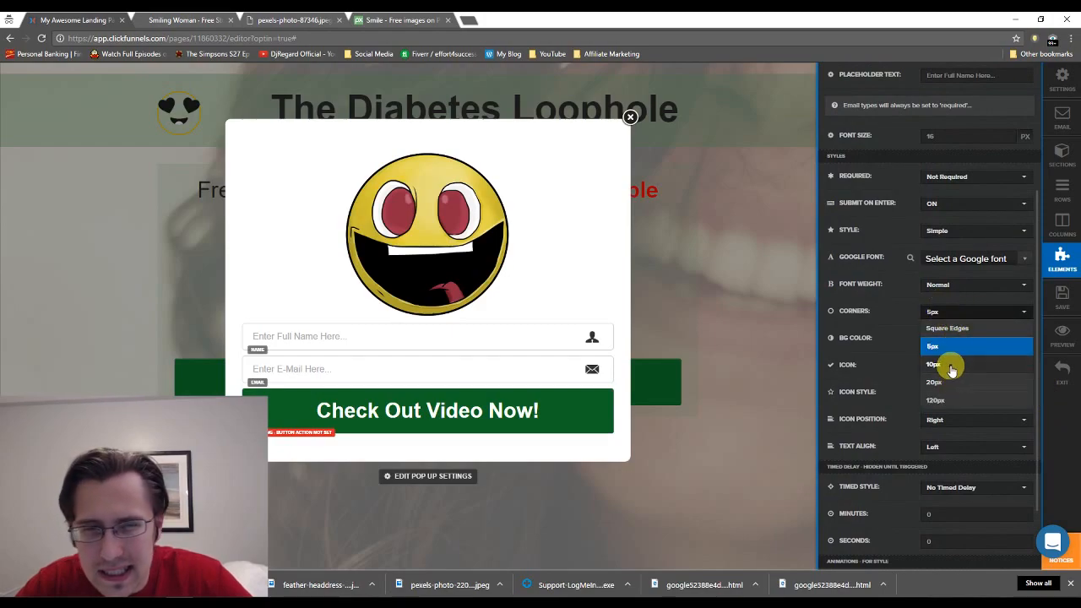
left_click(951, 365)
left_click(951, 311)
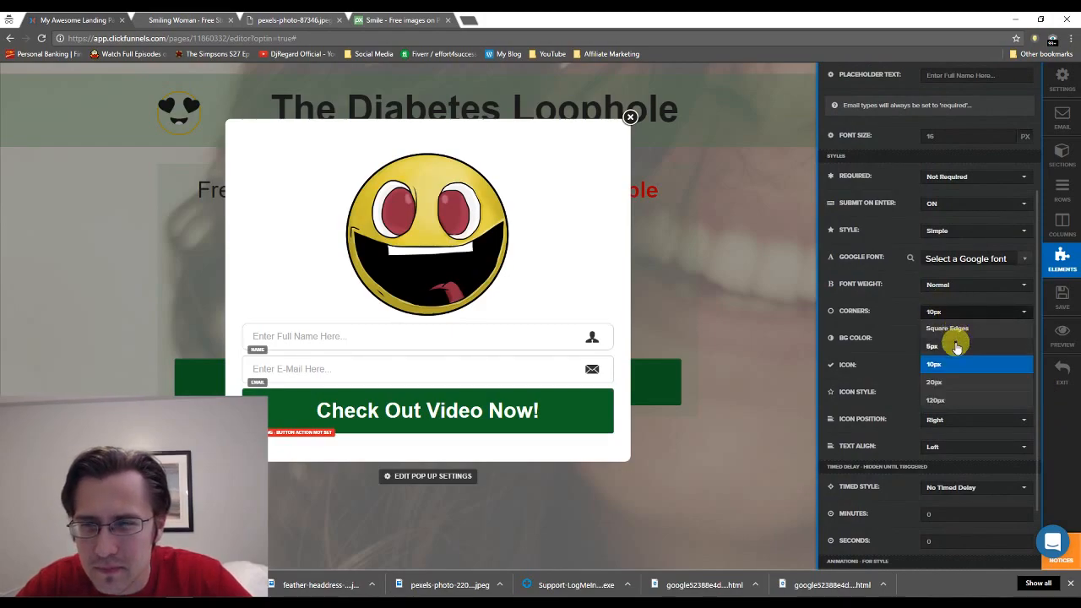
left_click(955, 345)
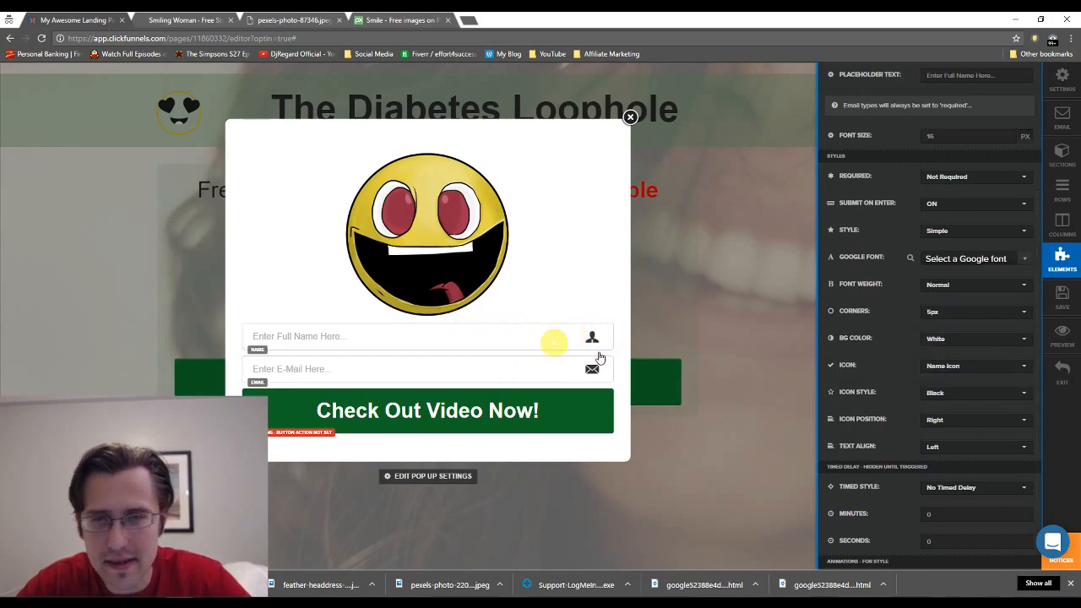
Try 20px corners and square edges on the full-name field, then restore its 5px corners.
left_click(940, 314)
left_click(949, 385)
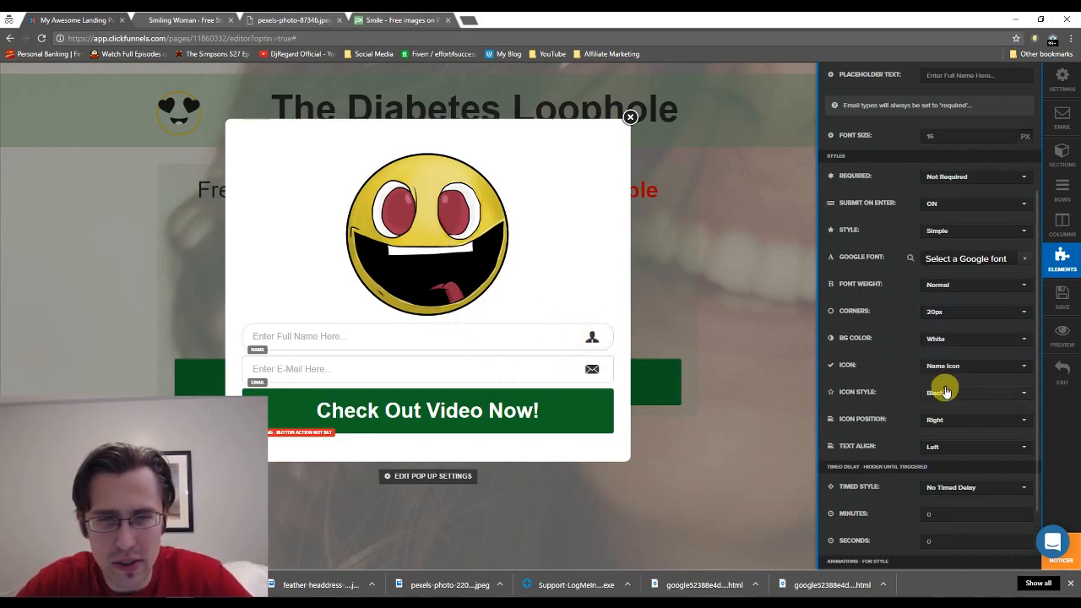
left_click(953, 313)
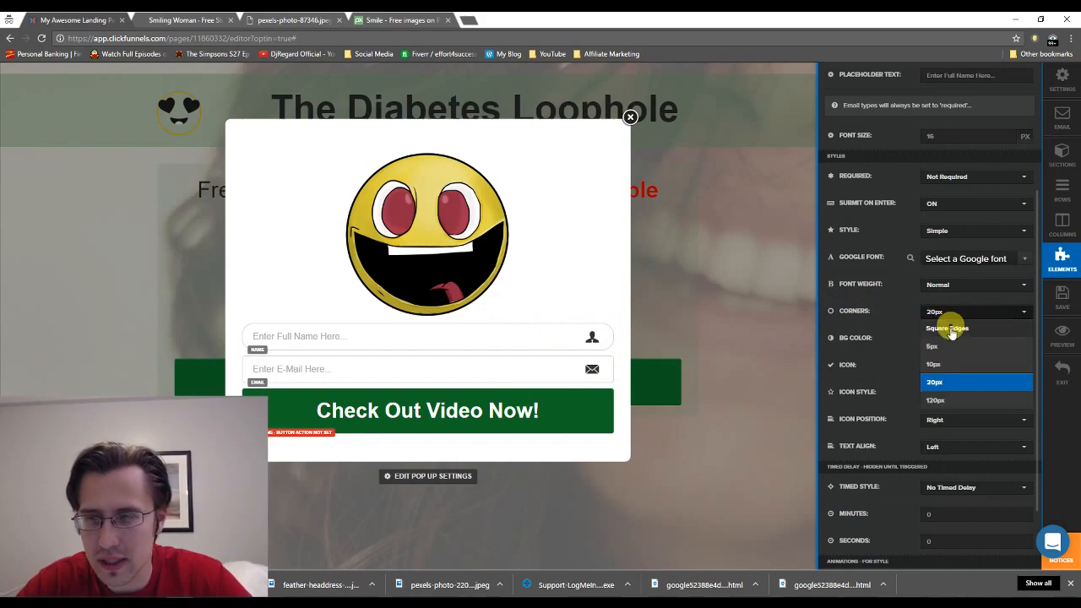
left_click(946, 328)
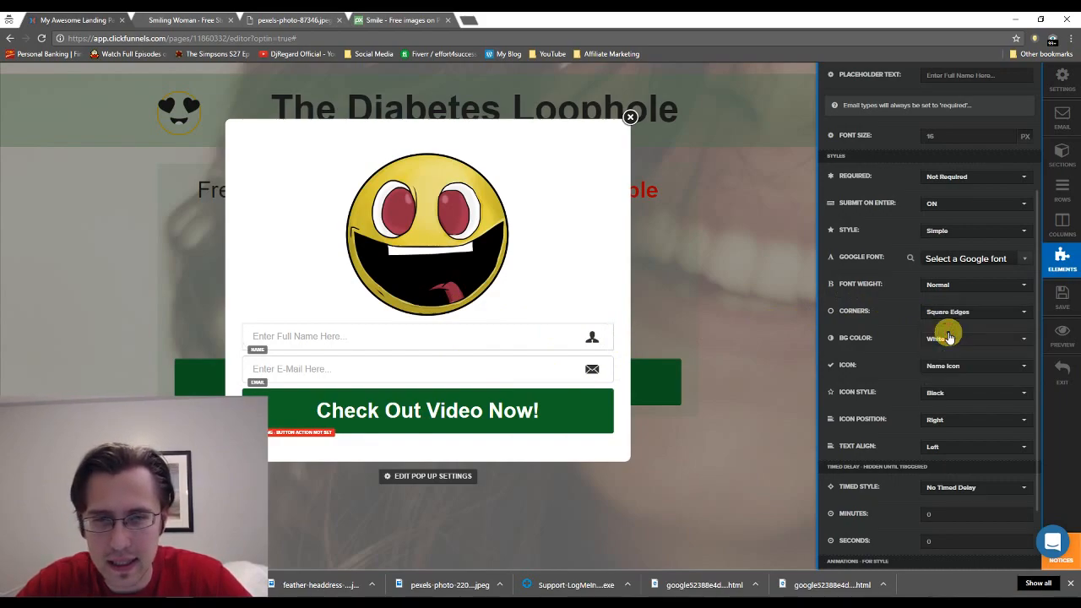
left_click(942, 286)
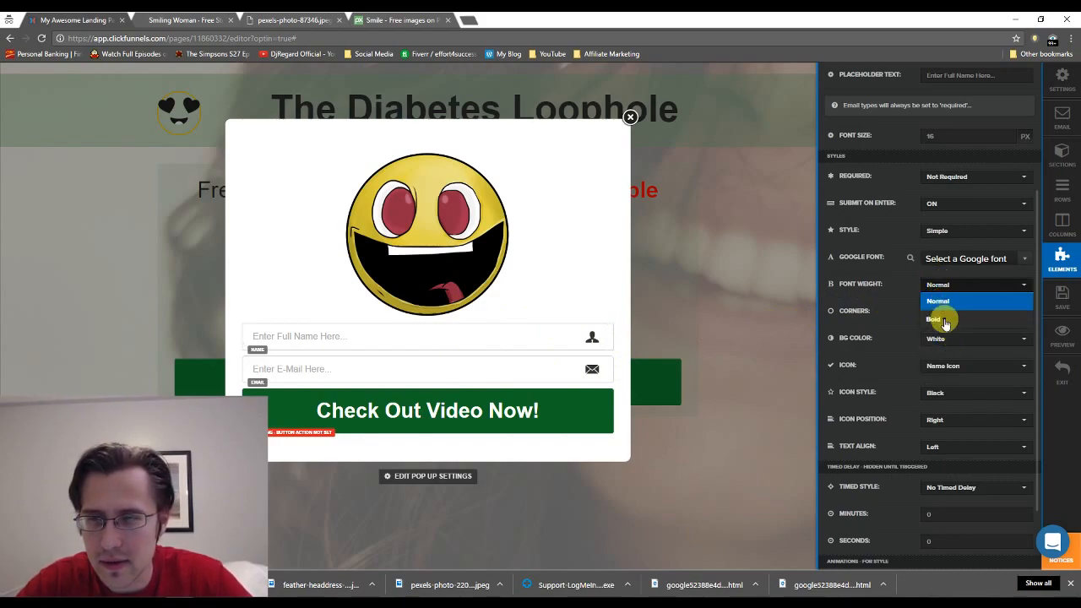
left_click(940, 301)
left_click(944, 311)
left_click(946, 342)
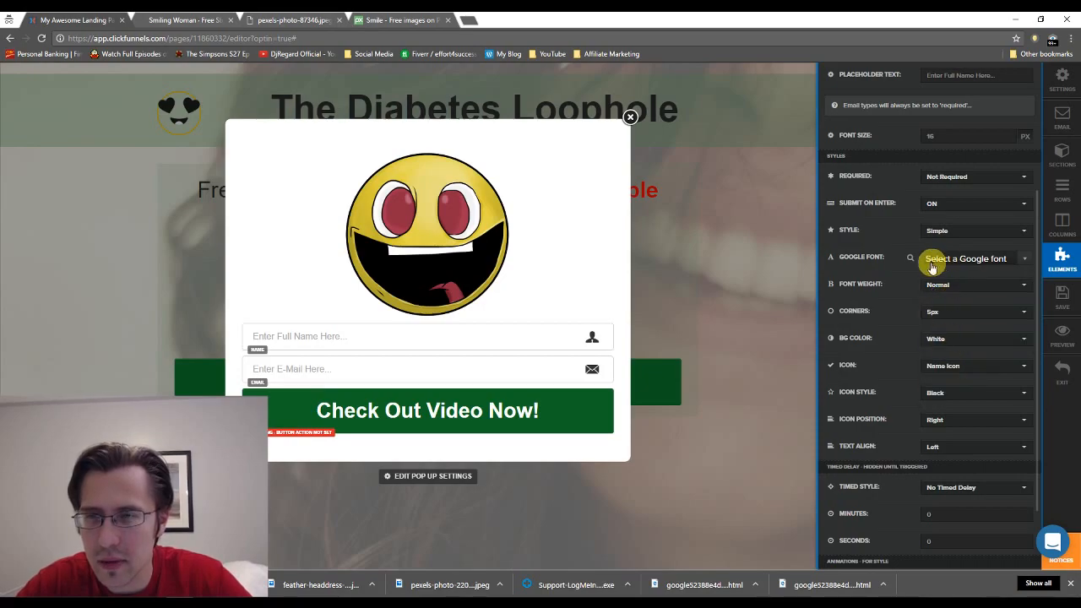
Try the Professional and Blue Highlight styles on the pop-up's full-name field.
left_click(946, 202)
left_click(948, 206)
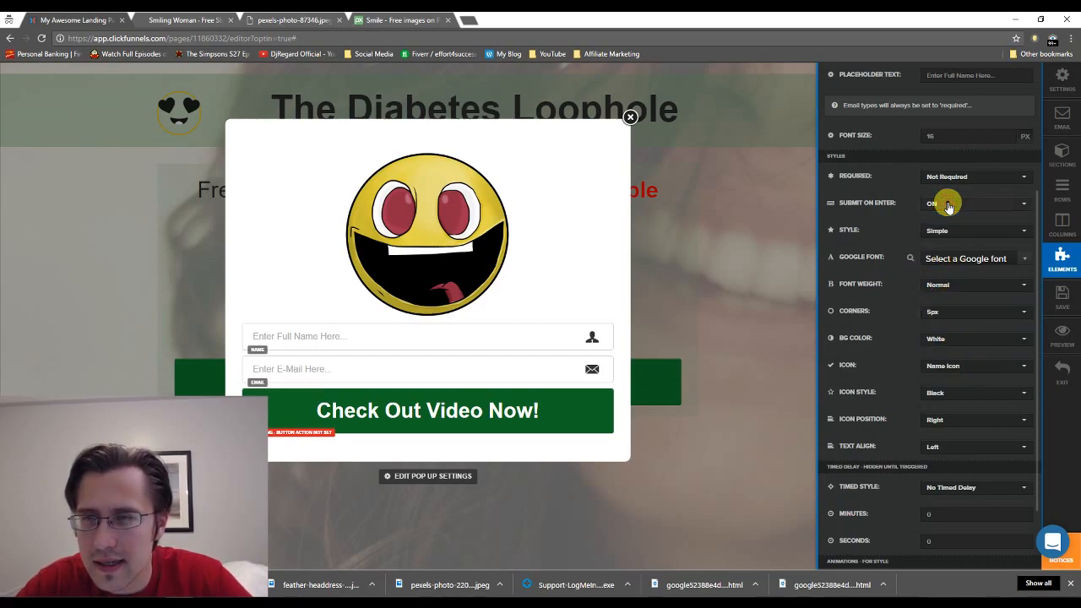
left_click(961, 231)
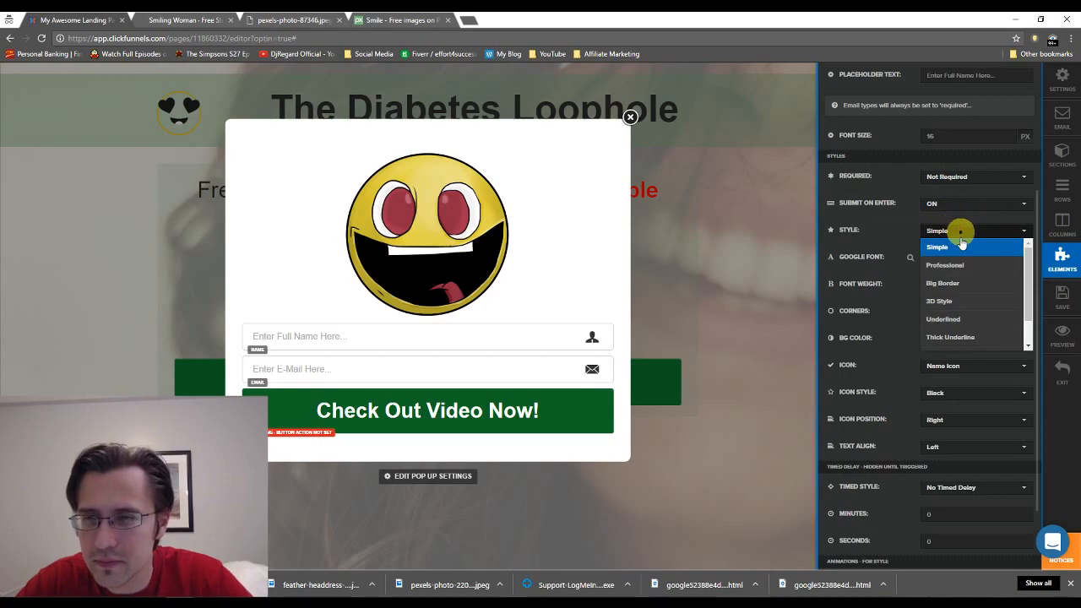
left_click(962, 265)
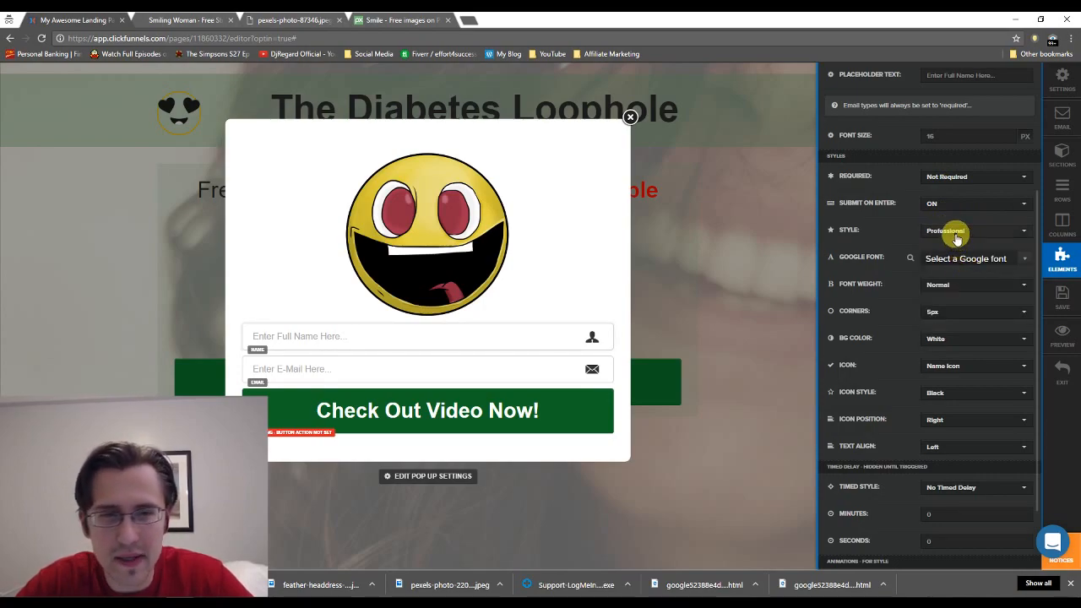
left_click(957, 239)
left_click_drag(1025, 280, 1030, 302)
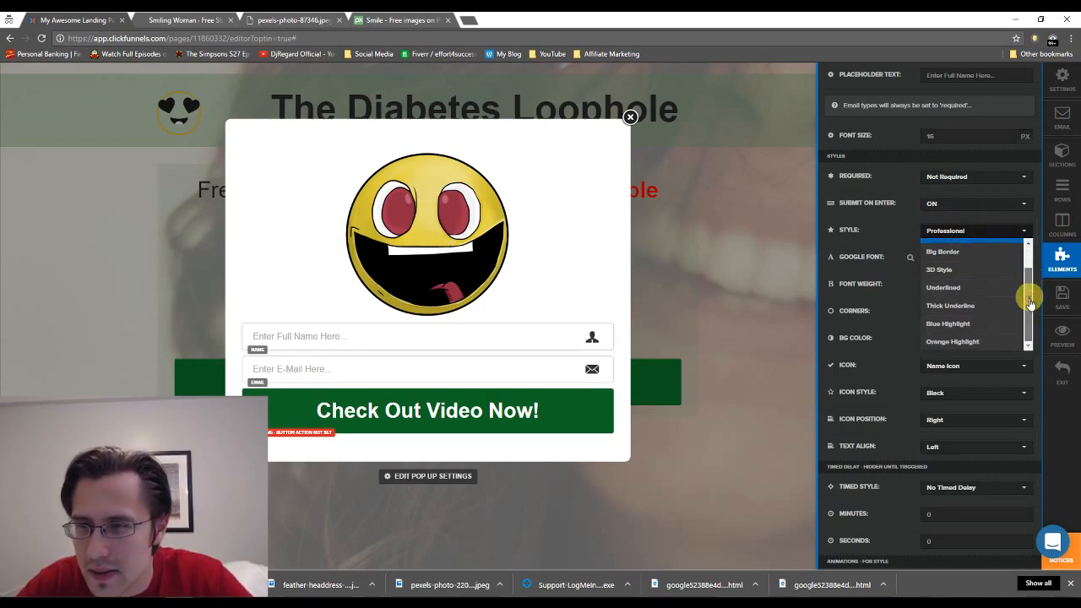
left_click(968, 325)
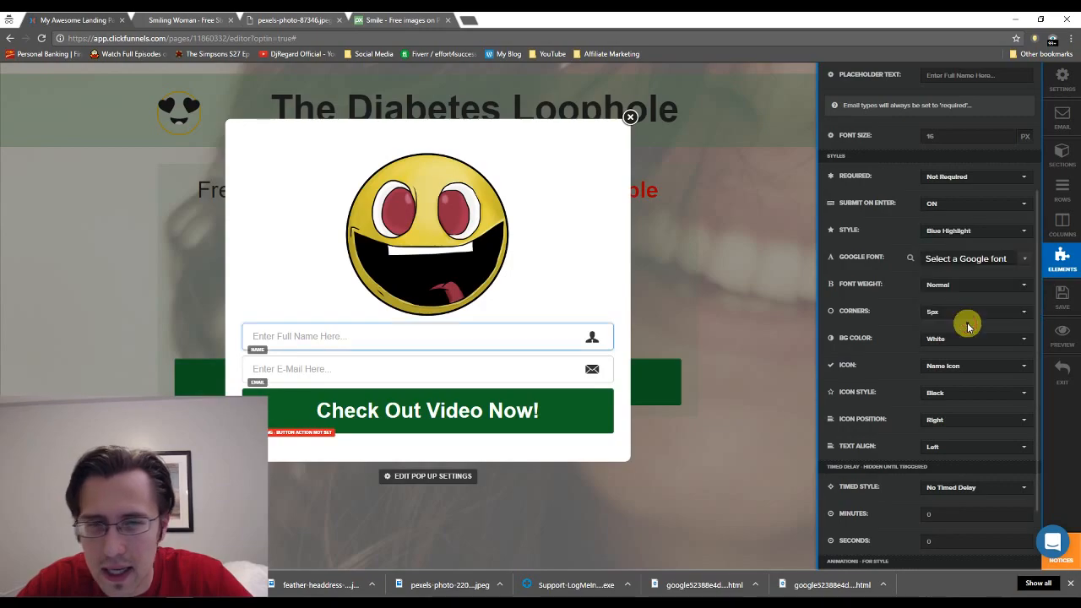
Try the Orange Highlight, Blue Highlight and Underlined styles on the pop-up's full-name field.
left_click(938, 233)
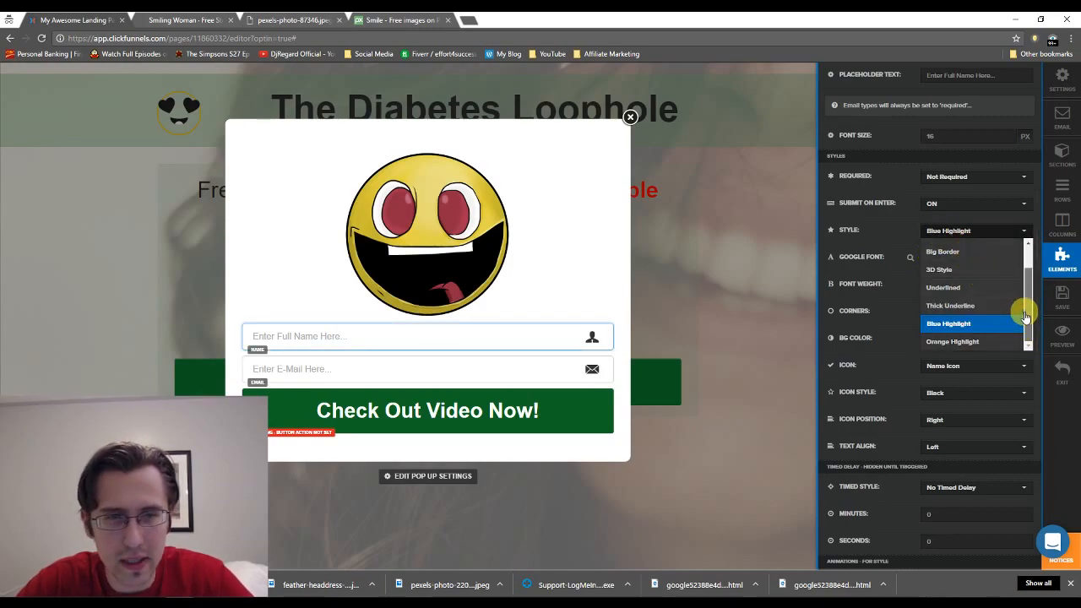
left_click(976, 343)
left_click(944, 232)
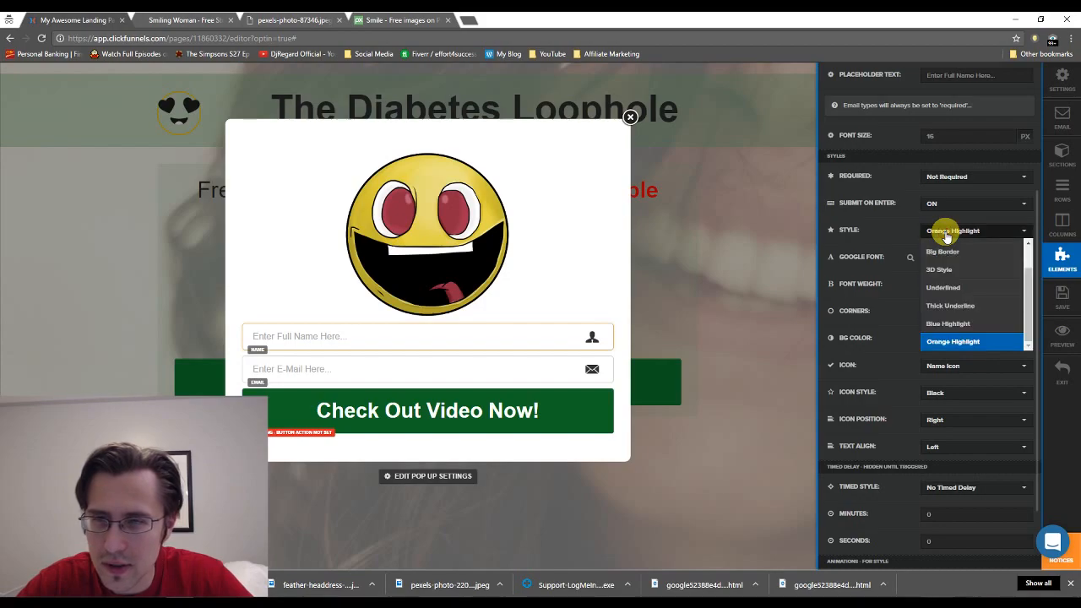
left_click(965, 324)
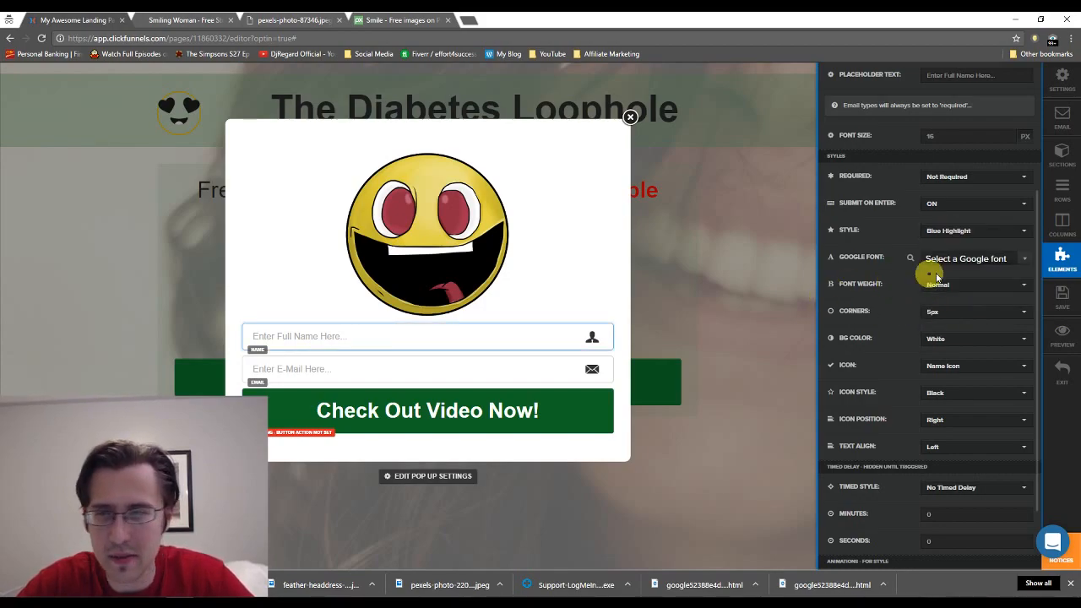
left_click(950, 230)
left_click(968, 291)
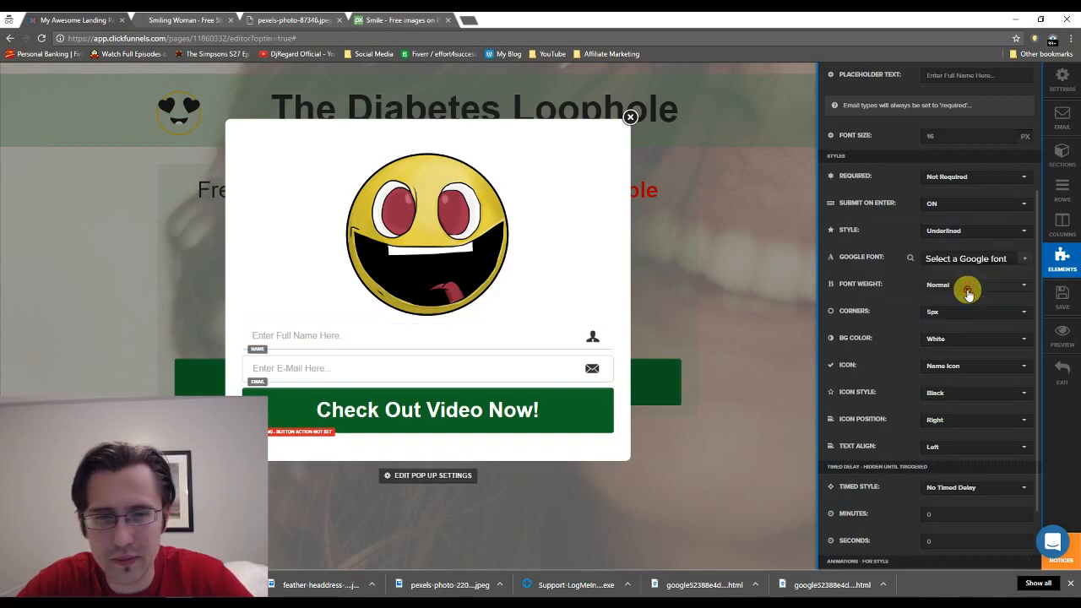
Set the style of the pop-up's full-name and e-mail fields to Big Border and close their settings.
left_click(949, 232)
left_click(988, 252)
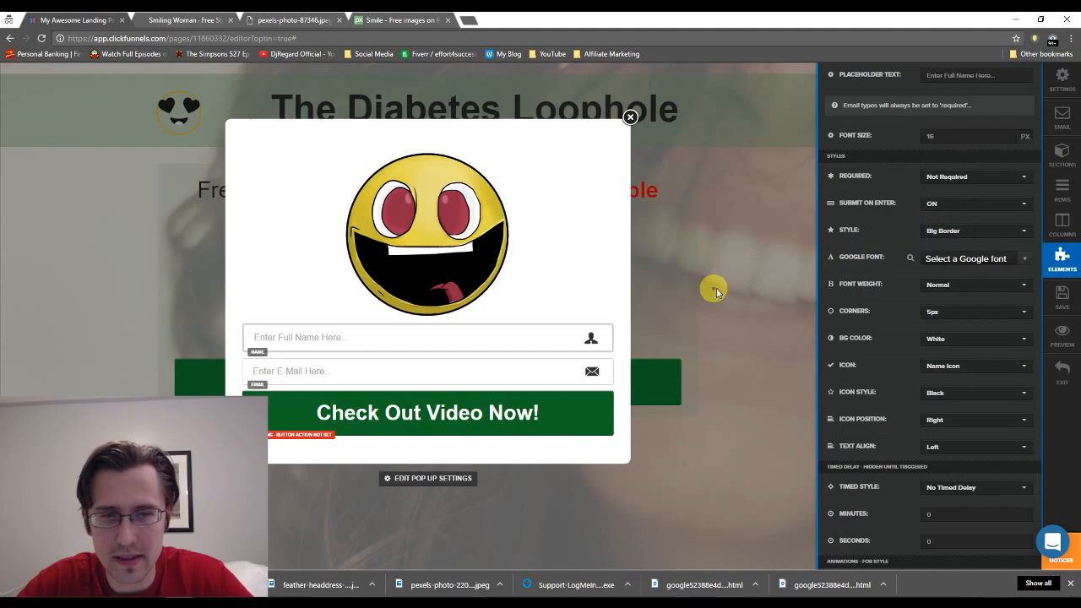
left_click(633, 297)
left_click(600, 369)
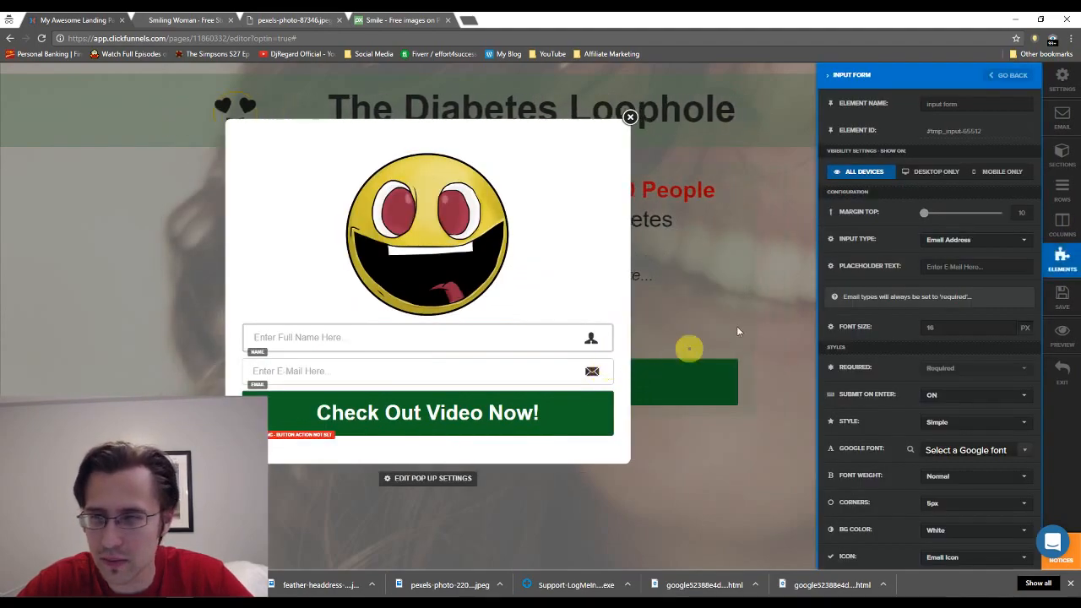
left_click(946, 422)
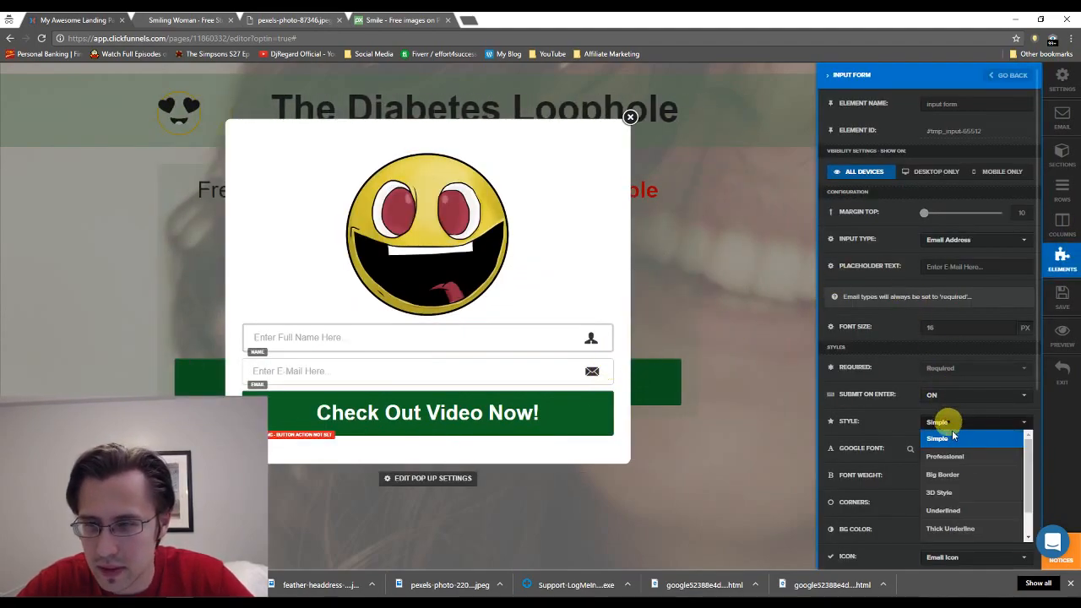
left_click(947, 474)
left_click(692, 272)
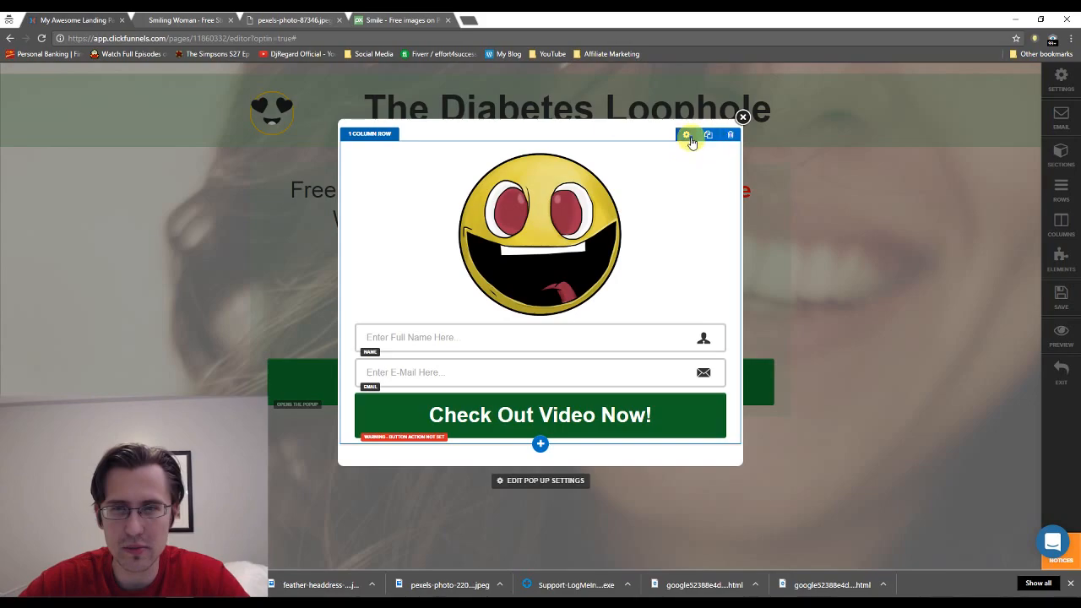
Give the pop-up's one-column row a Full Border.
right_click(689, 142)
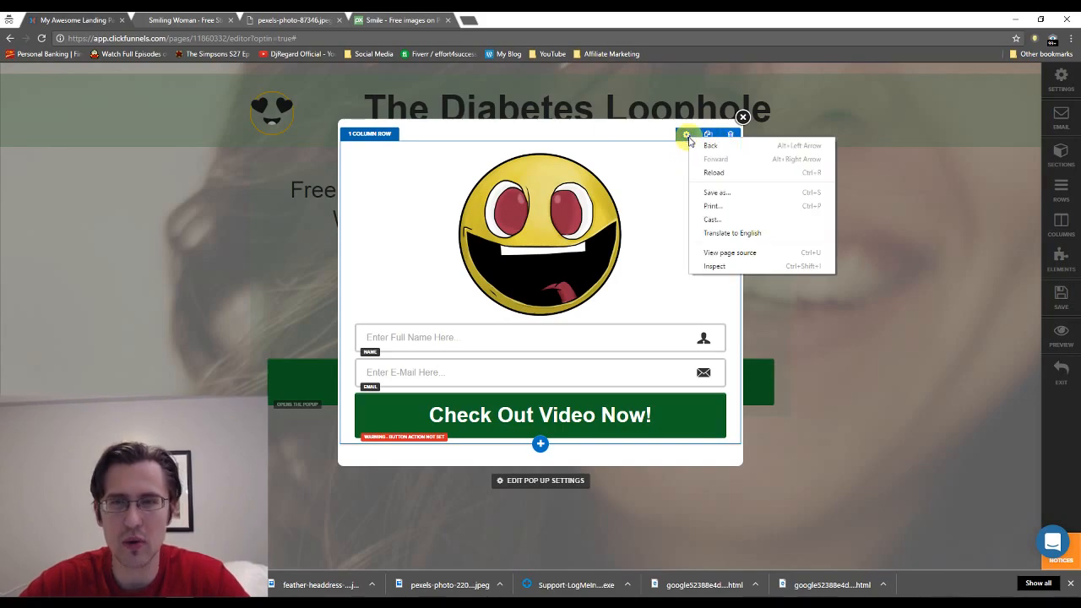
left_click(684, 137)
left_click(685, 137)
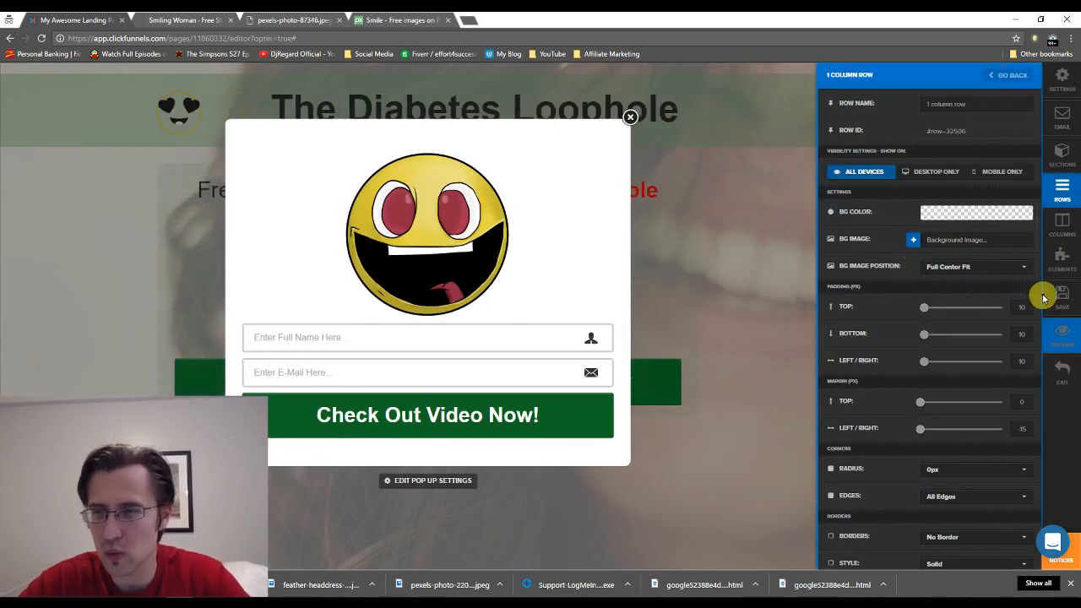
left_click_drag(1039, 291, 1043, 495)
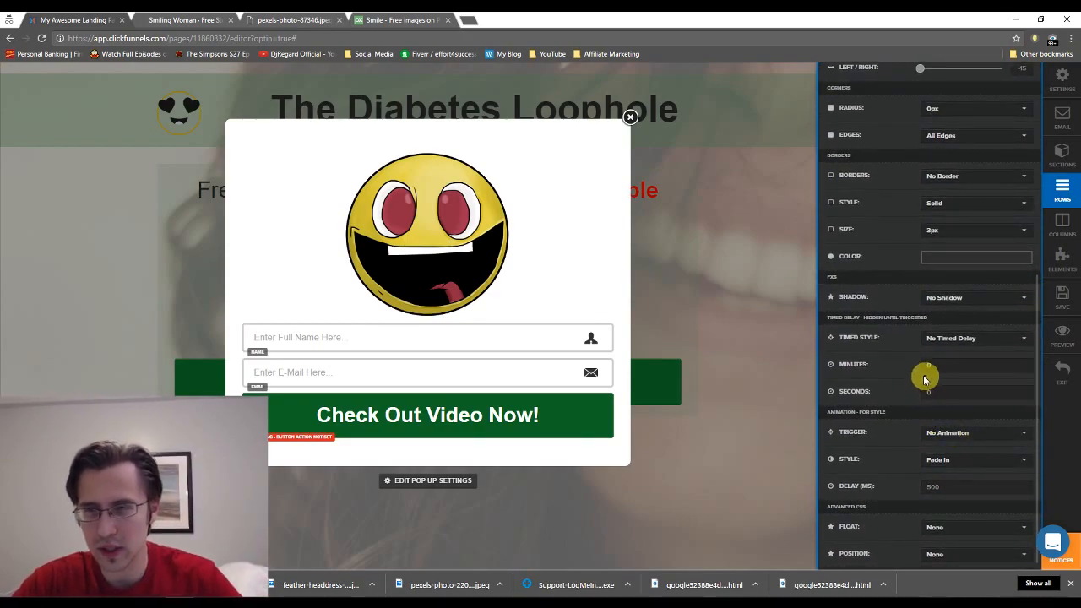
scroll(920, 321, "up", 1)
left_click(942, 276)
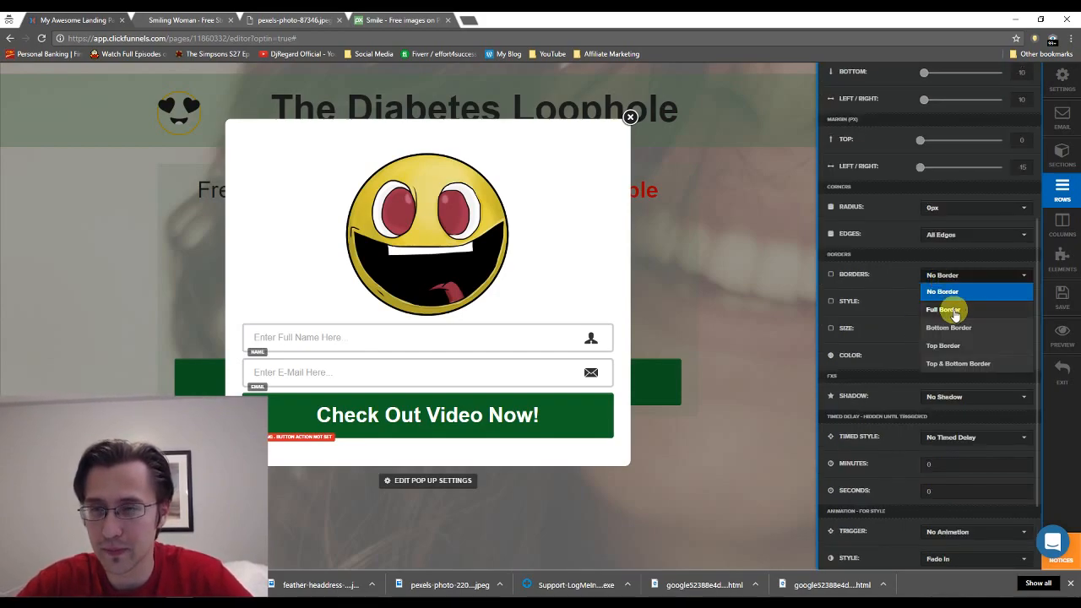
left_click(945, 310)
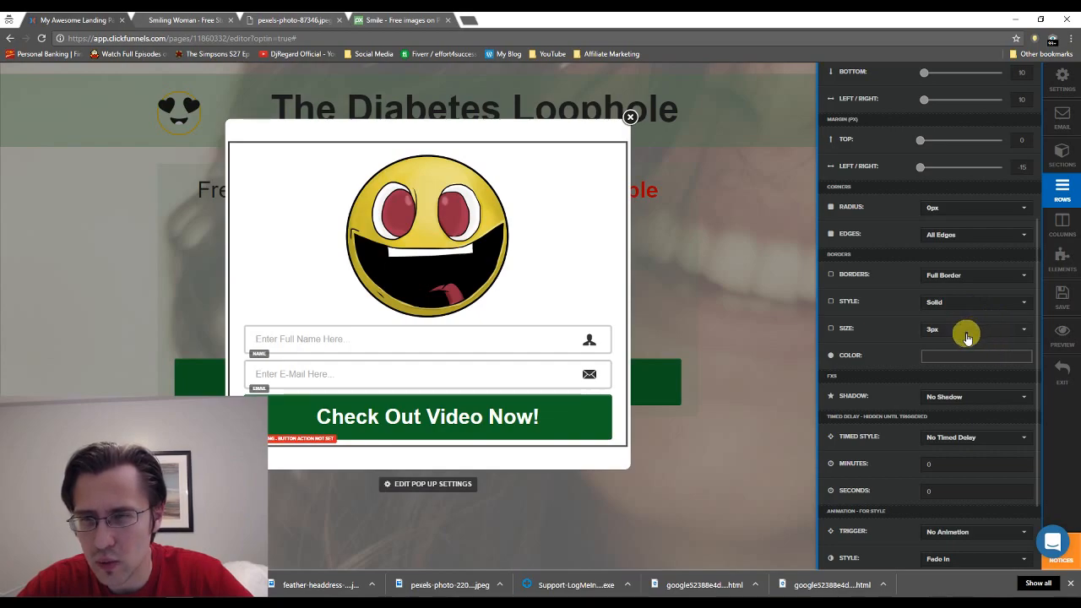
left_click(965, 337)
left_click(966, 337)
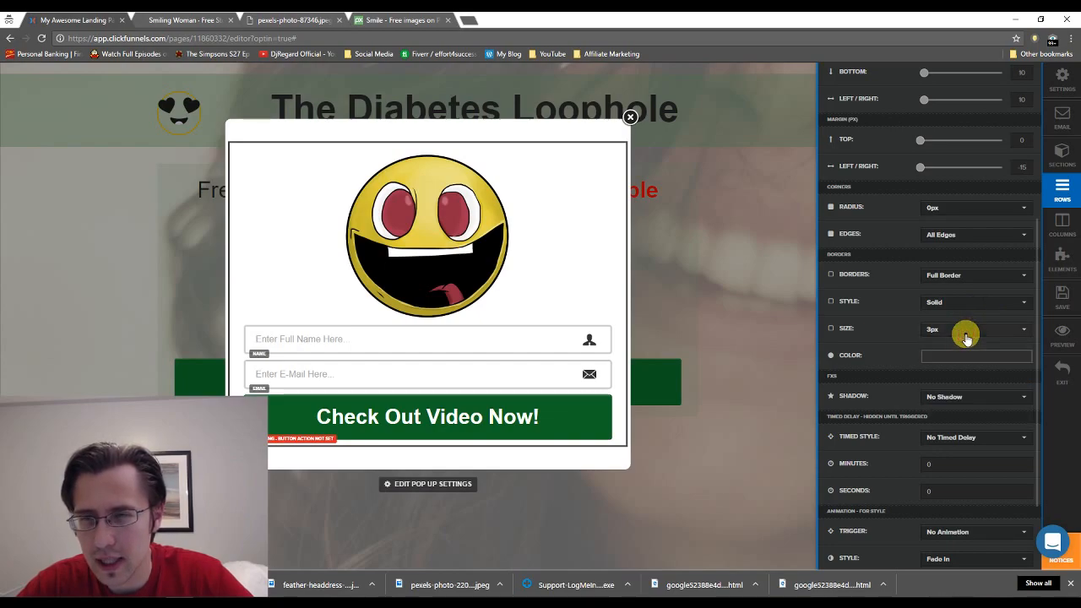
Round the one-column row's corners with a 25px radius and close its settings.
left_click(948, 239)
left_click(947, 243)
left_click(944, 208)
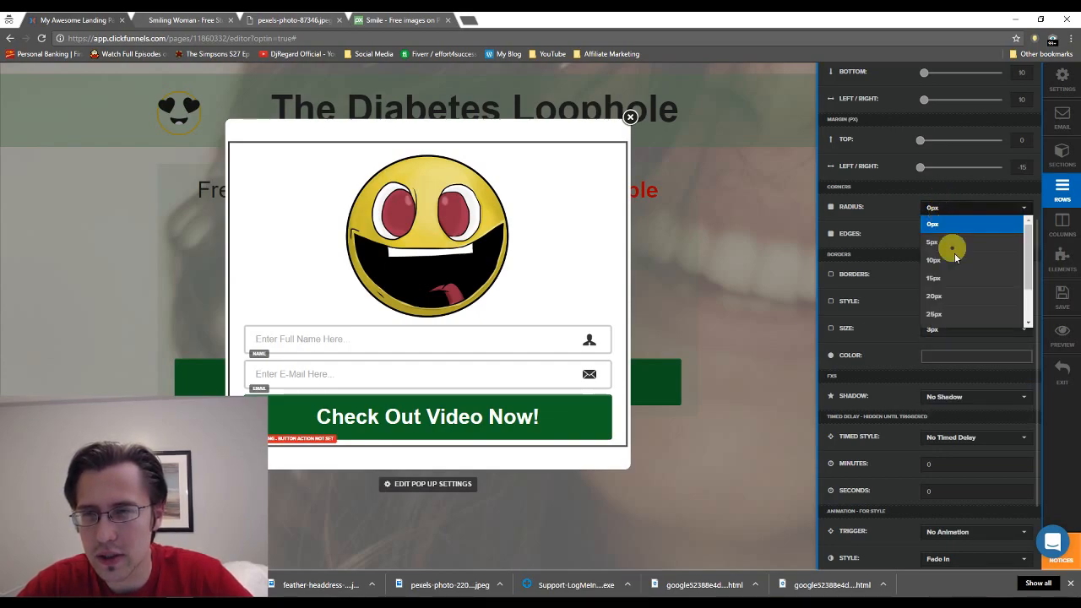
left_click(958, 311)
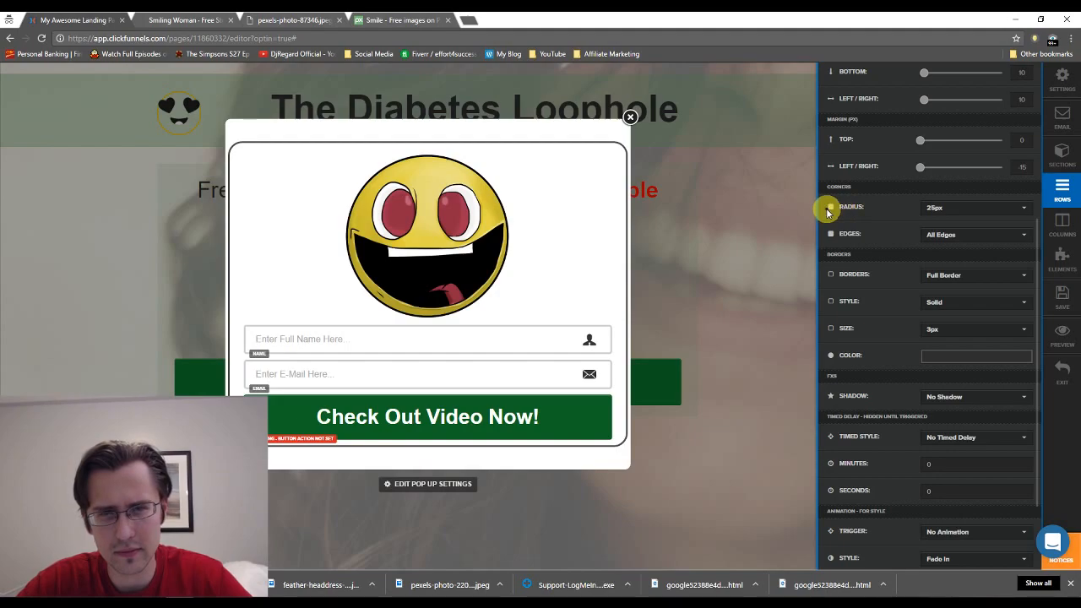
left_click(761, 215)
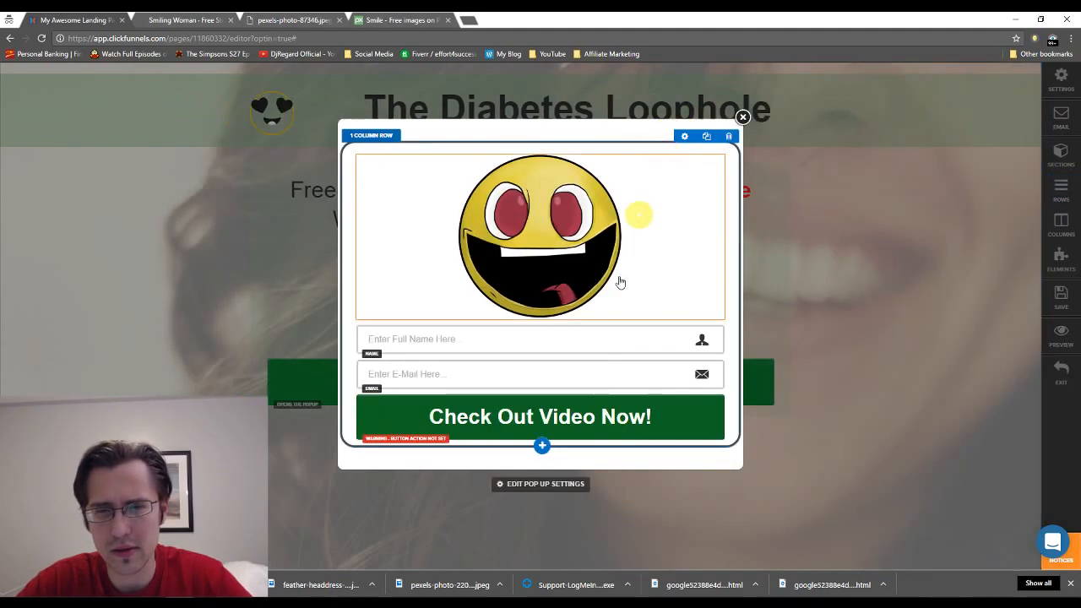
Apply a Full Border to the pop-up itself and close its settings.
left_click(549, 488)
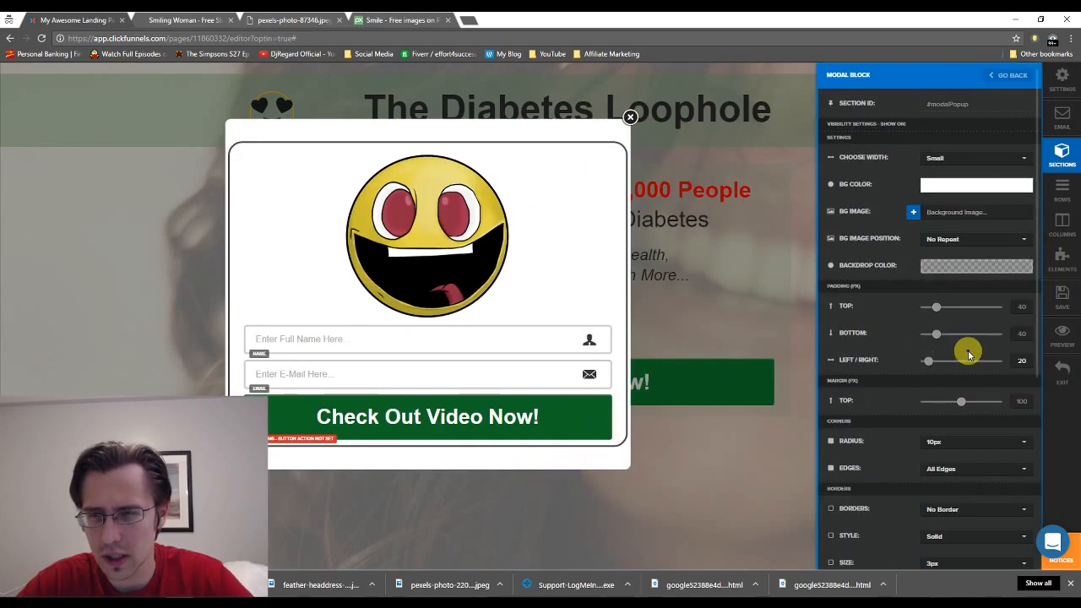
scroll(966, 350, "down", 3)
left_click(946, 325)
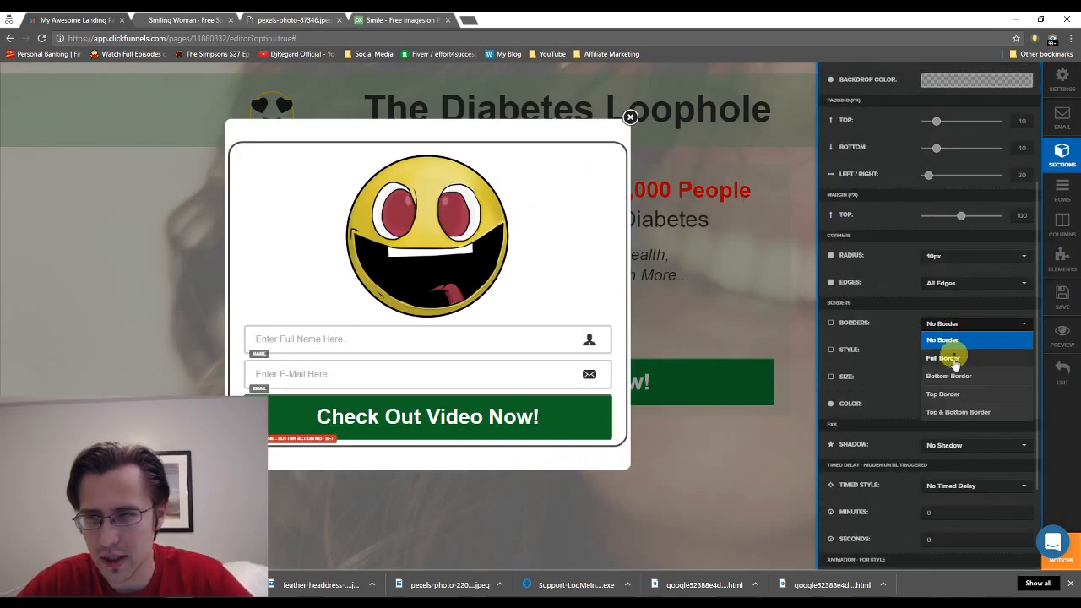
left_click(950, 353)
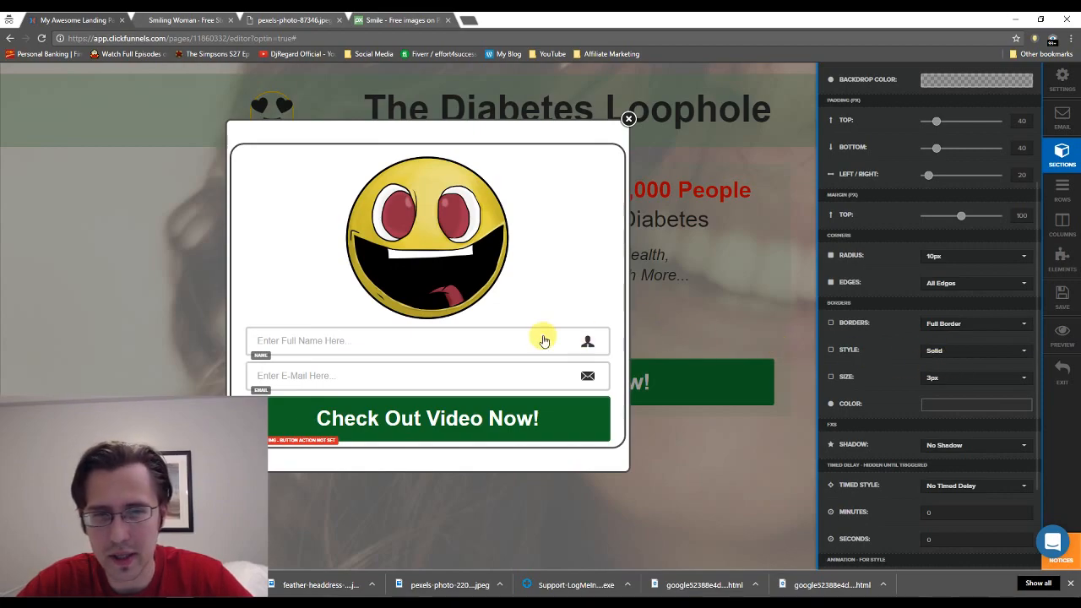
left_click(553, 230)
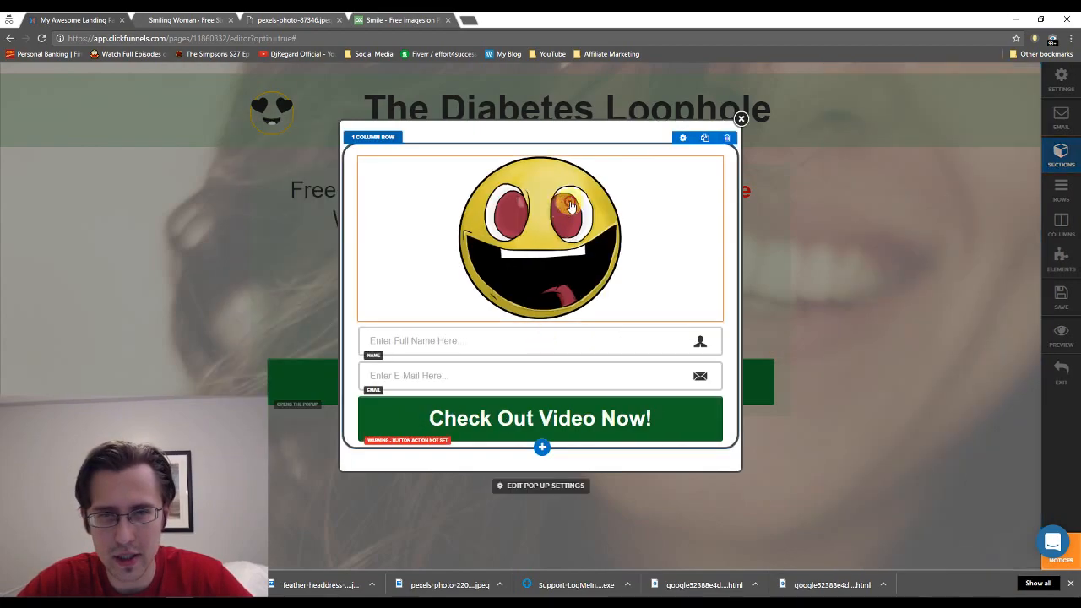
Set the pop-up's one-column row back to No Border and close its settings.
left_click(684, 138)
scroll(1029, 338, "down", 10)
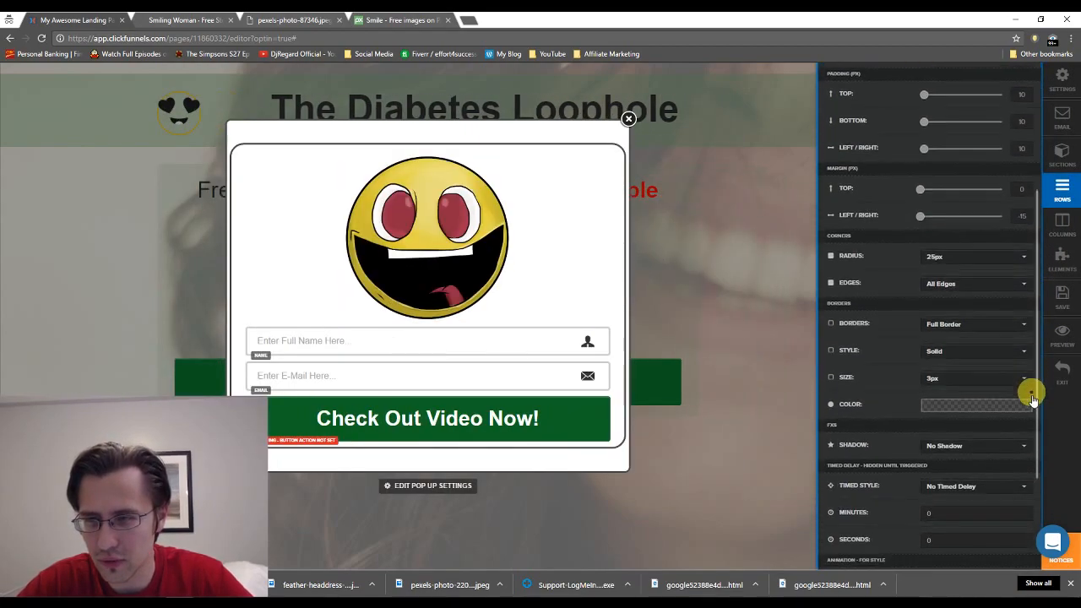
left_click(958, 297)
left_click(953, 310)
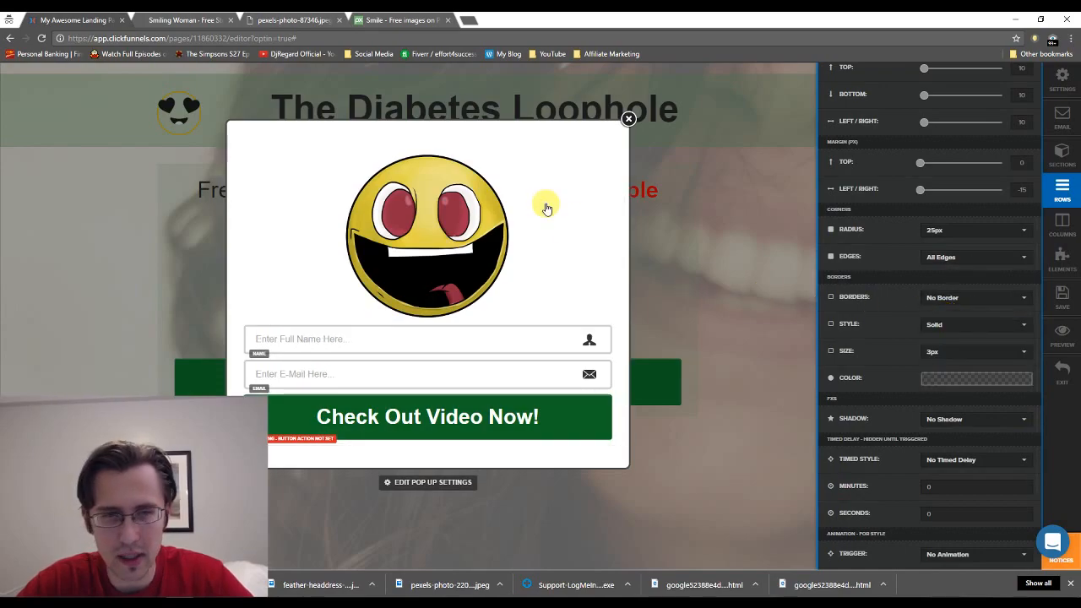
left_click(561, 207)
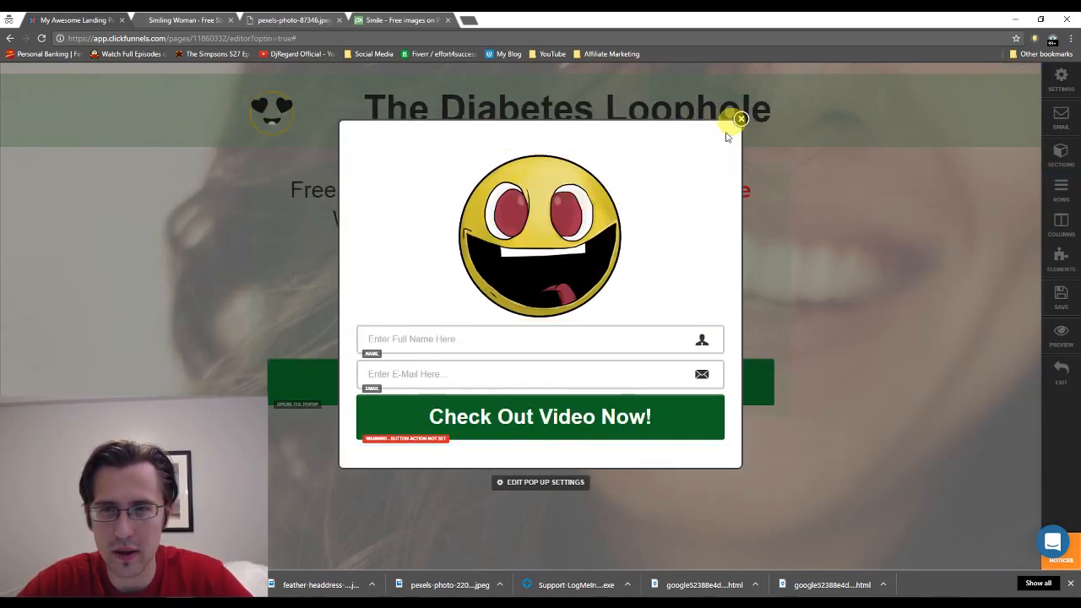
Set the corner radius of the whole pop-up to 25px.
left_click(548, 483)
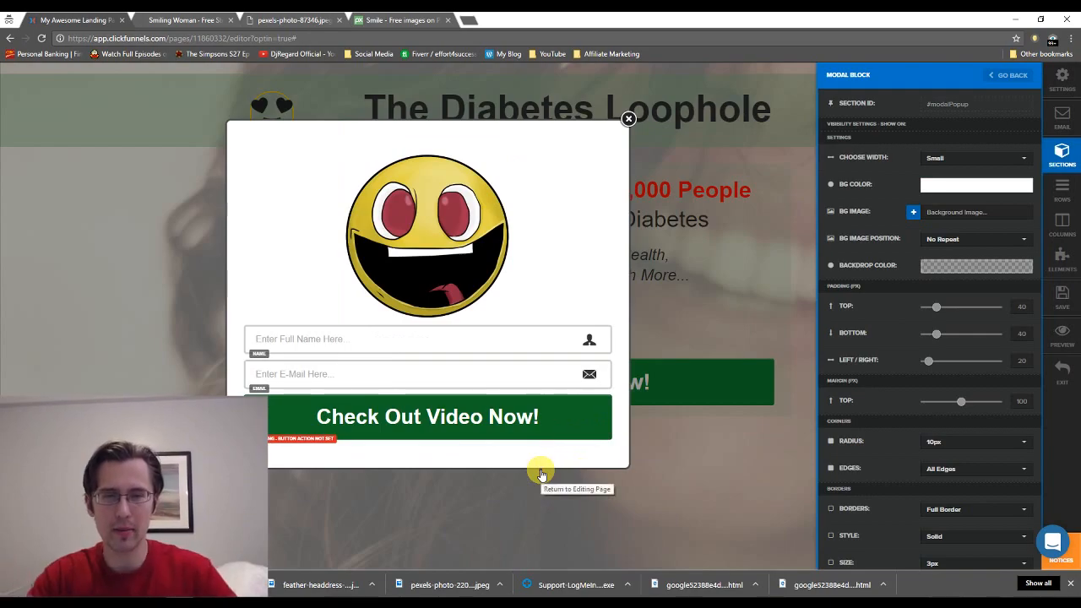
left_click(944, 443)
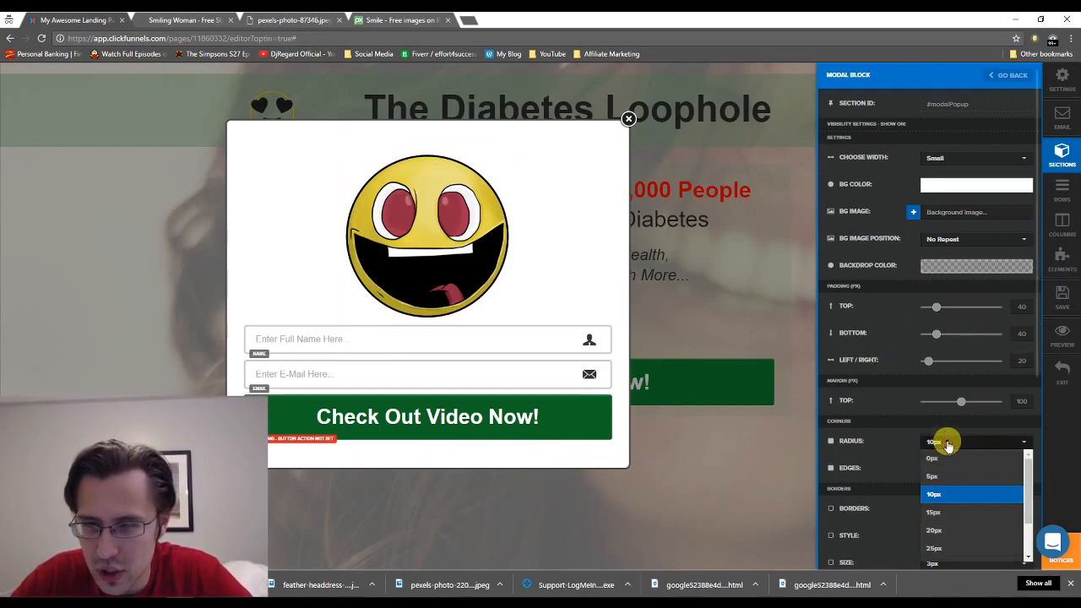
left_click(942, 548)
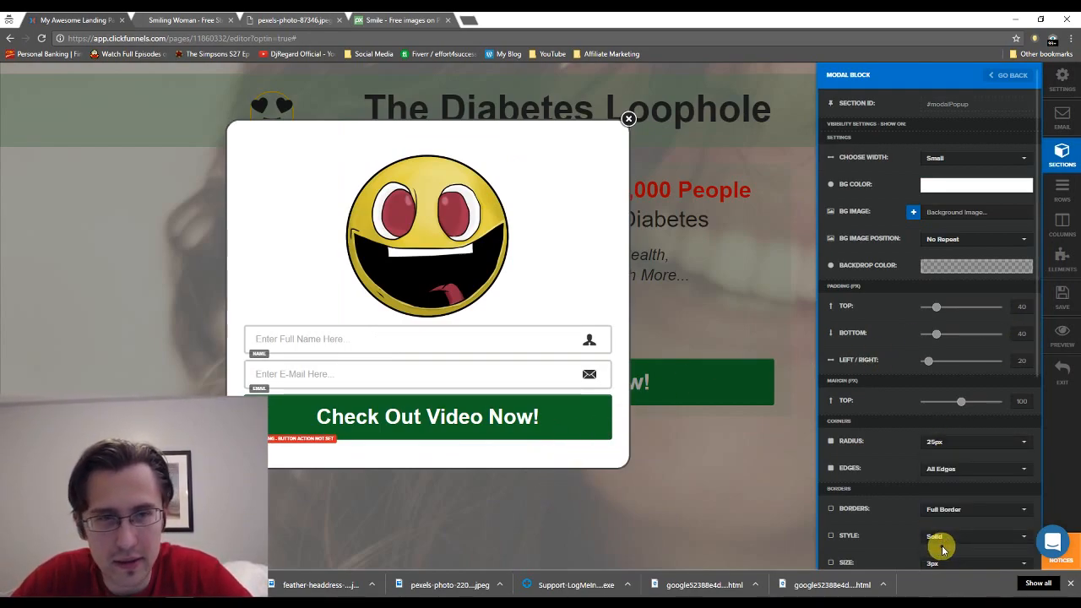
Try Dashed and Dotted border styles on the pop-up, then return it to Solid.
left_click_drag(1039, 272, 1022, 437)
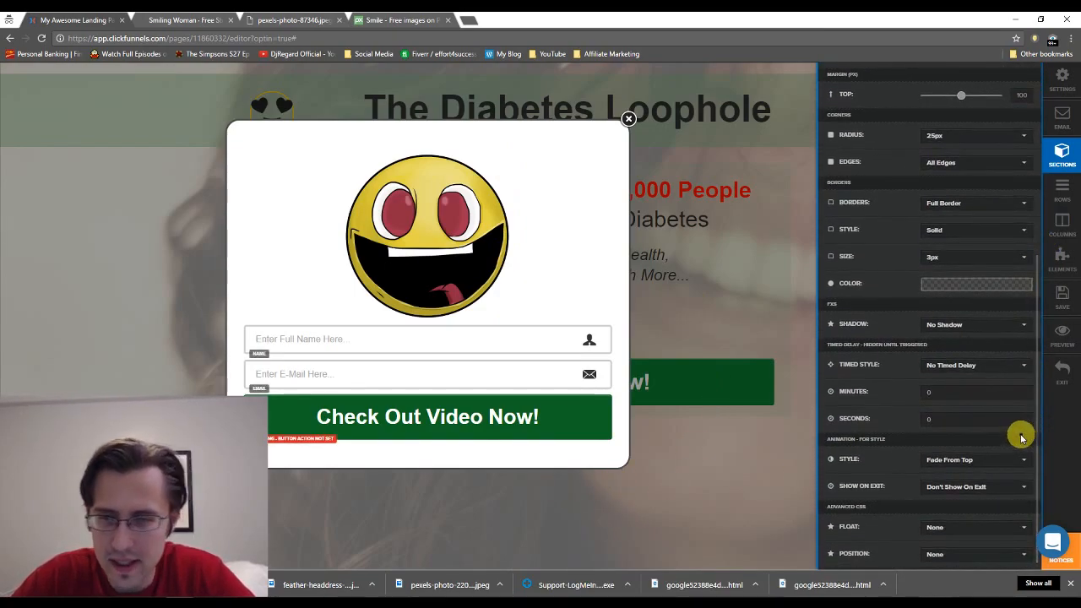
left_click(940, 231)
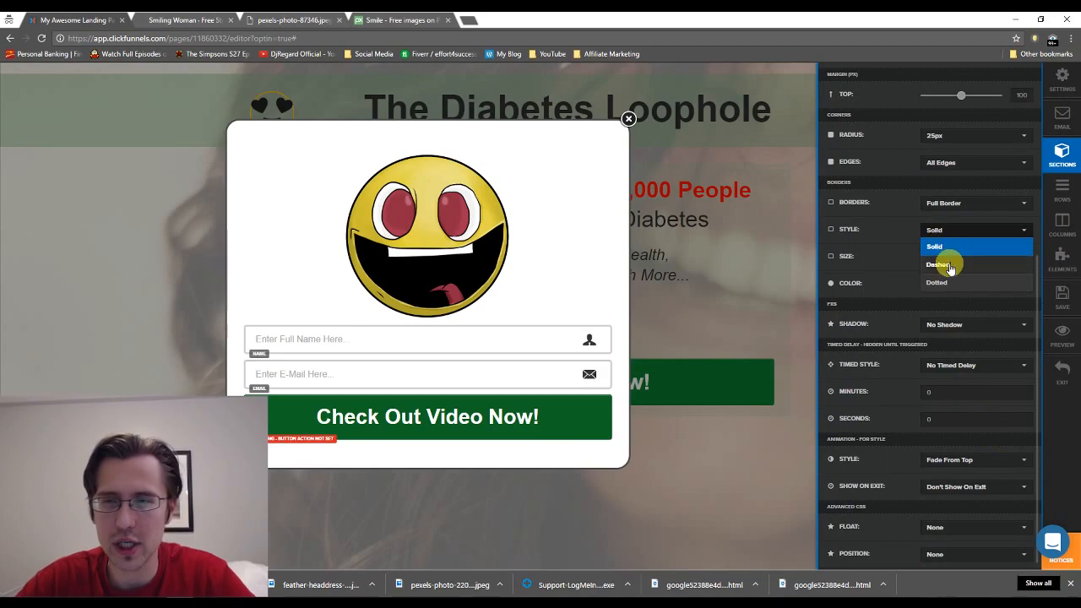
left_click(951, 265)
left_click(936, 242)
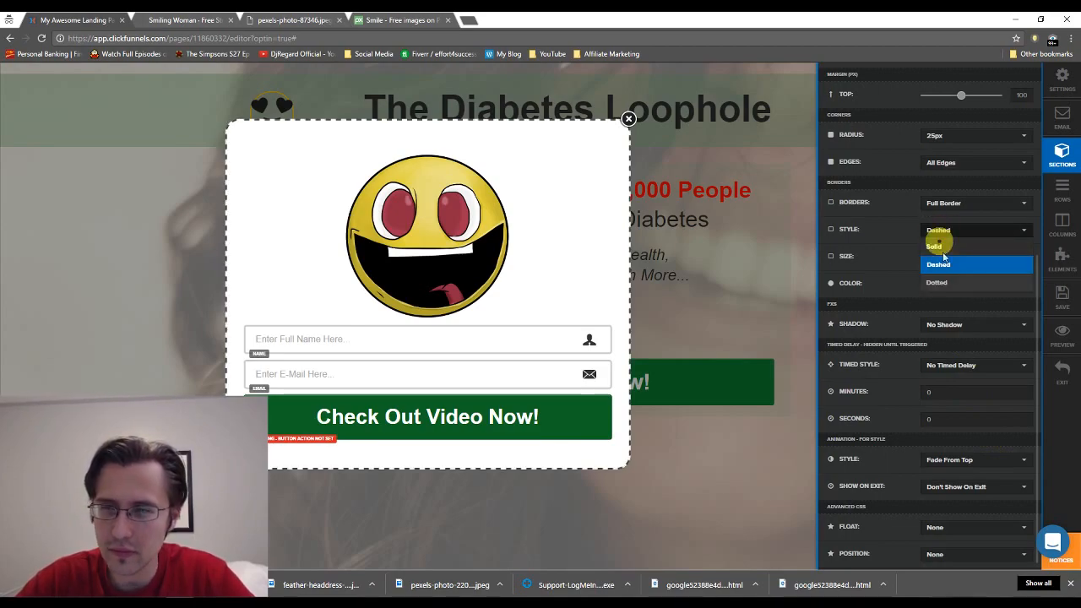
left_click(951, 285)
left_click(961, 231)
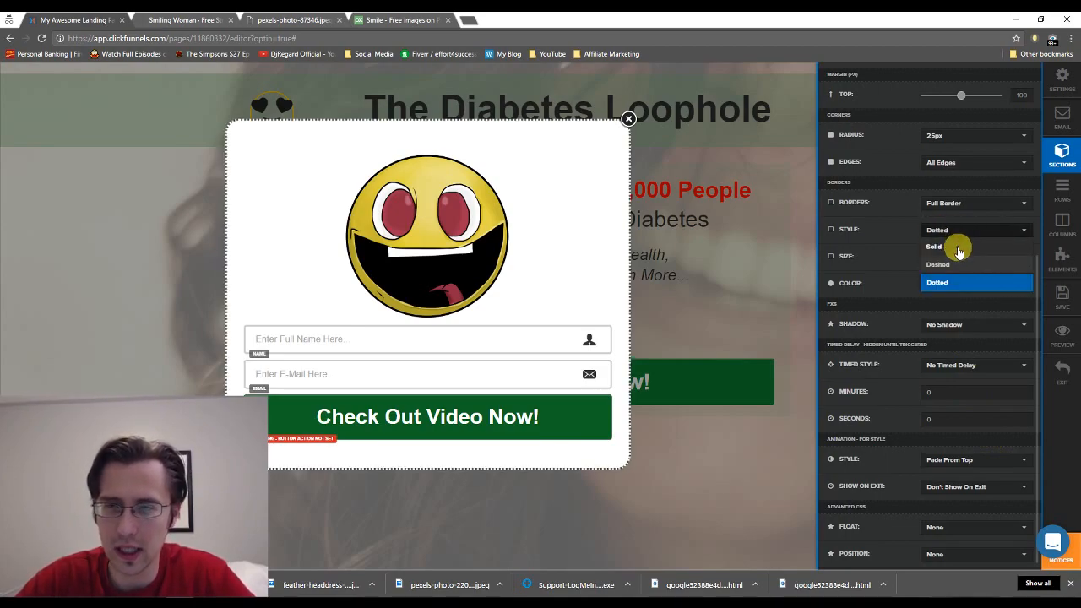
left_click(958, 248)
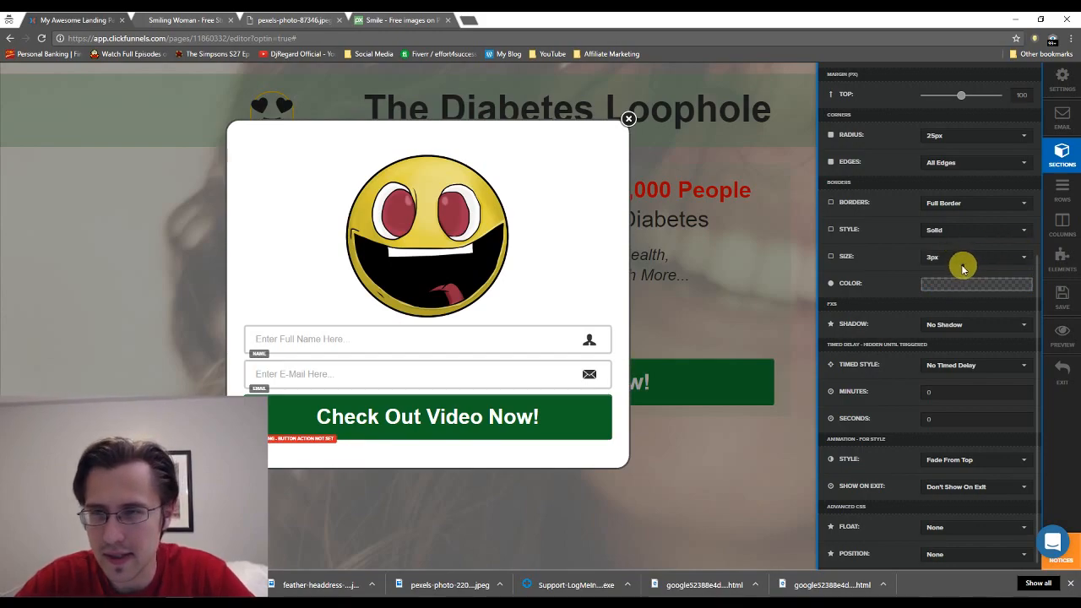
Try 5px and 10px border sizes on the pop-up and settle on 5px.
left_click(963, 256)
left_click(940, 330)
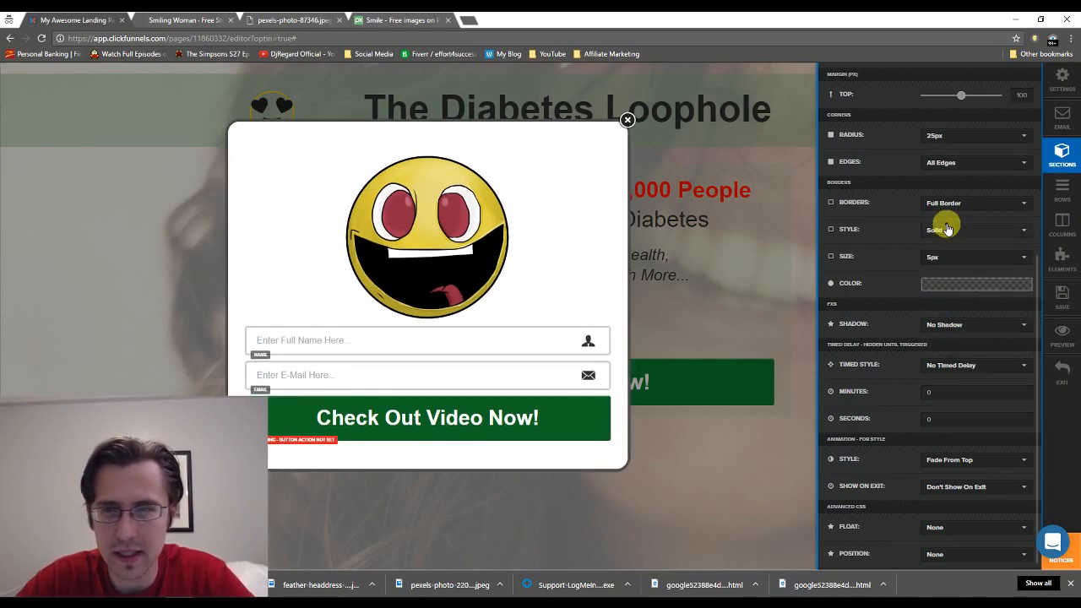
left_click(944, 258)
left_click(947, 345)
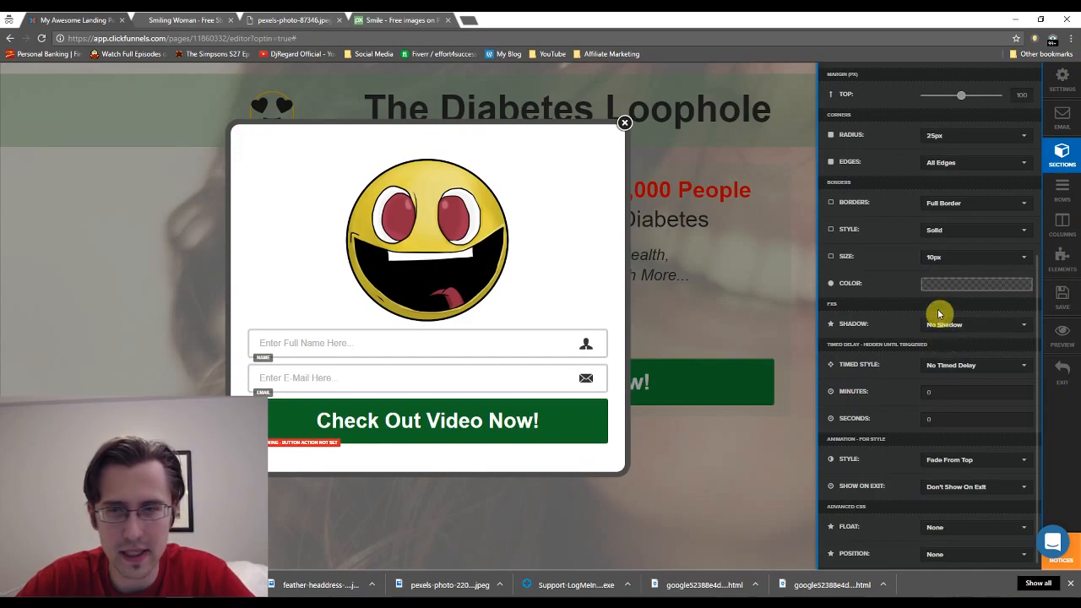
left_click(938, 258)
left_click(942, 329)
Pick black for the pop-up's border colour, keeping rgba(0, 0, 0, 0.7), and close the pop-up settings.
left_click(938, 283)
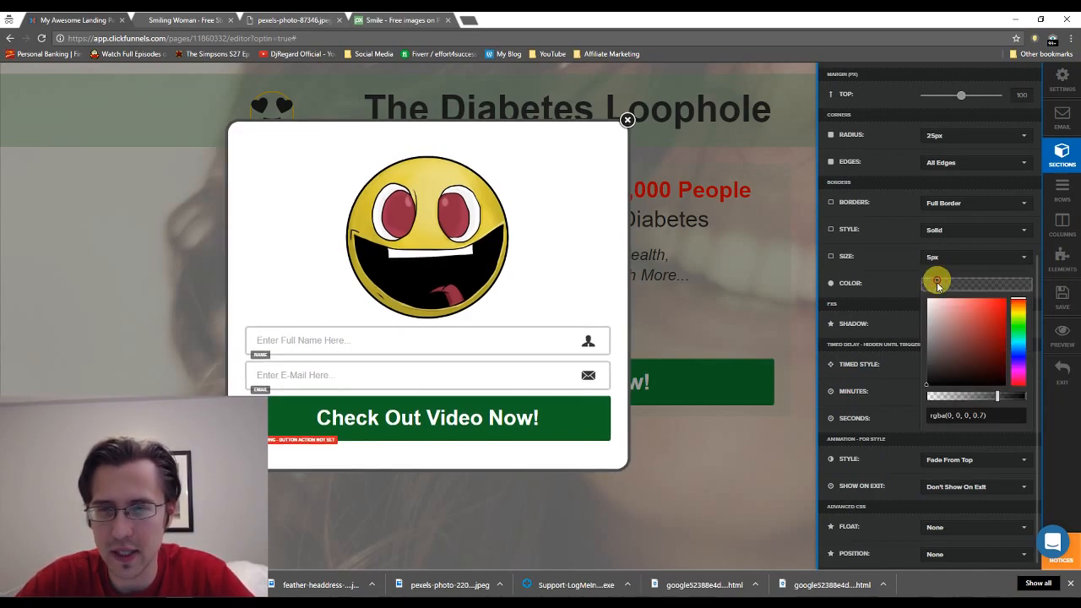
left_click_drag(950, 351, 1043, 415)
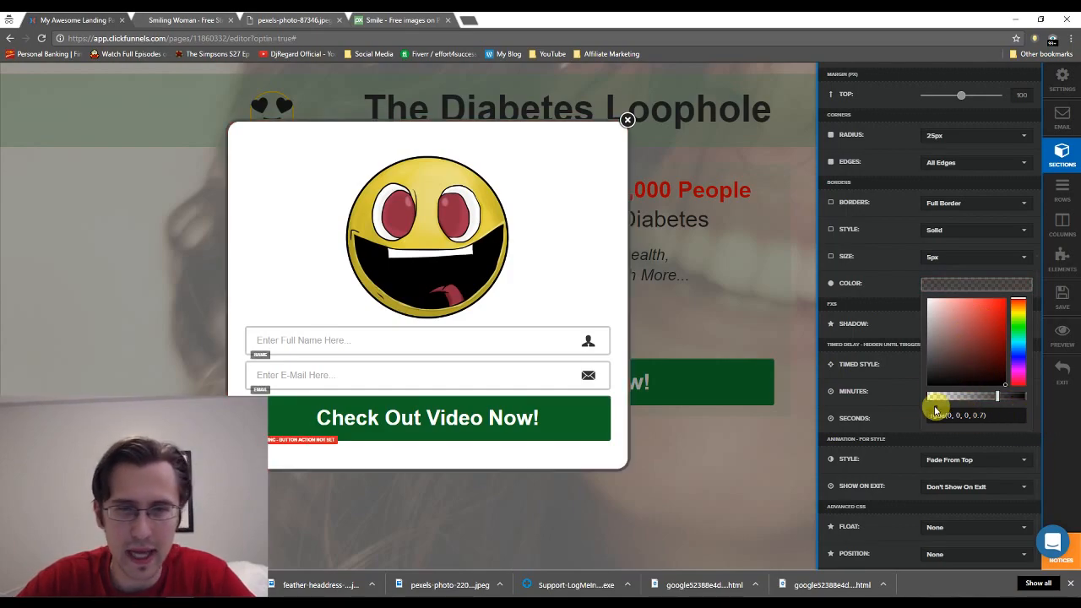
left_click(798, 335)
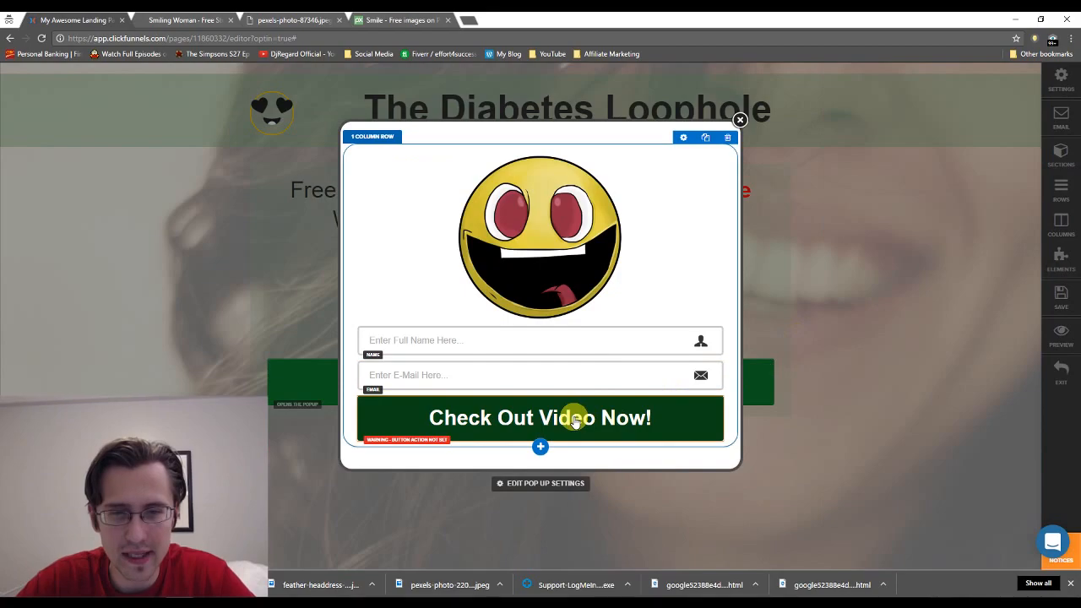
Set the URL action of the pop-up's Check Out Video Now! button to #submit-form.
left_click(579, 415)
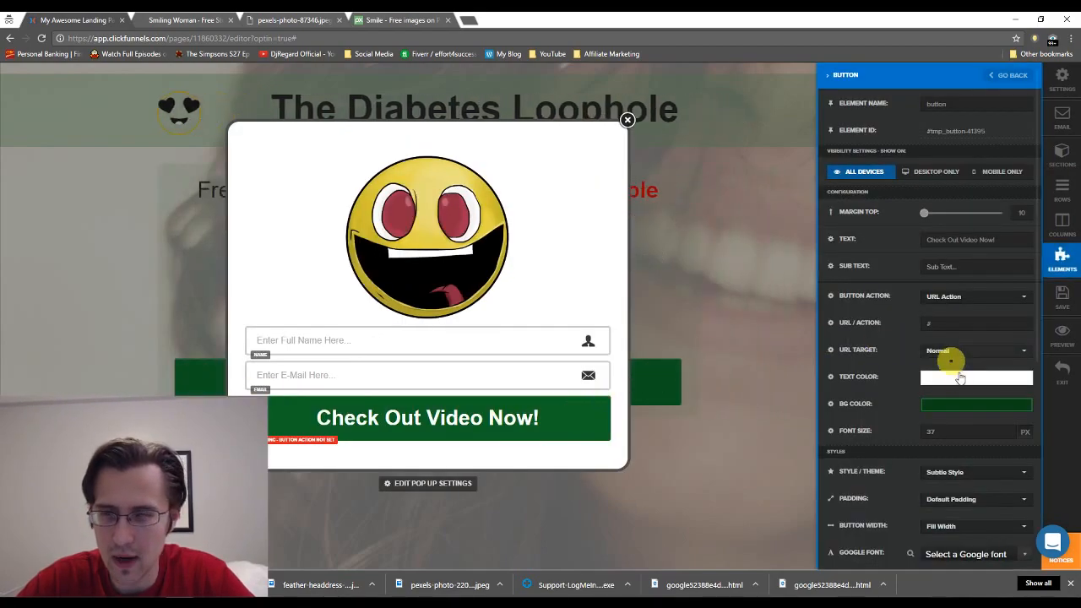
left_click(951, 326)
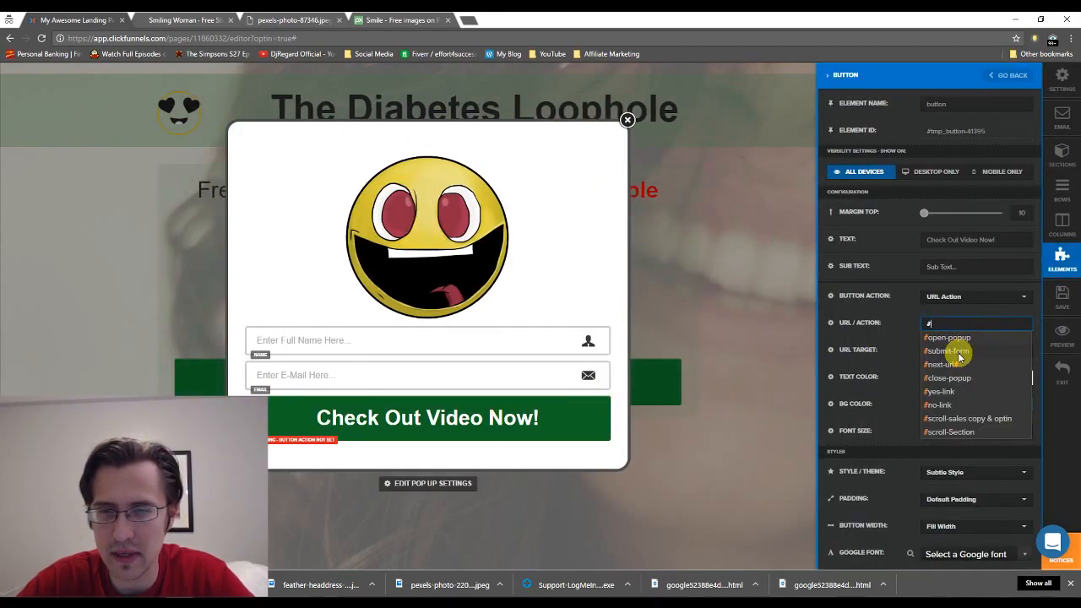
left_click(958, 354)
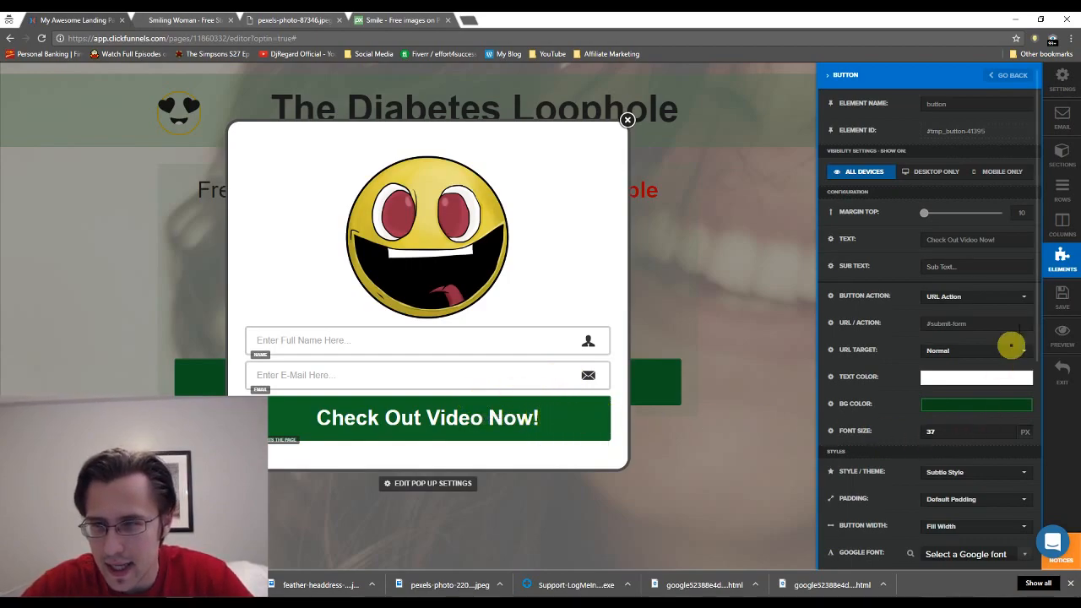
Try the Plus icon on the pop-up's Check Out Video Now! button, then settle on Check Mark.
scroll(996, 338, "down", 2)
left_click(469, 427)
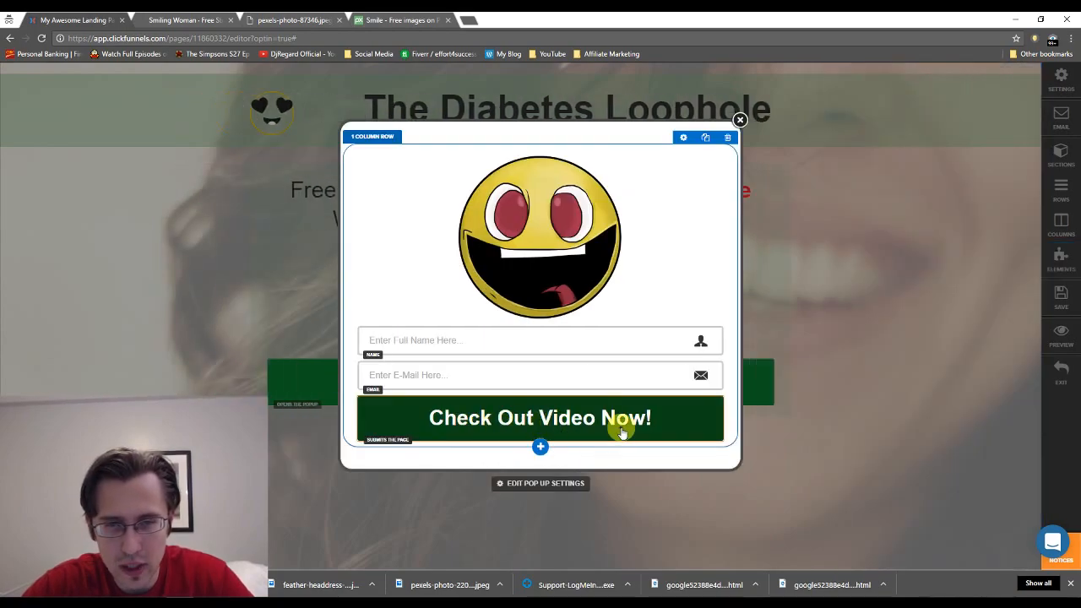
scroll(1027, 380, "down", 3)
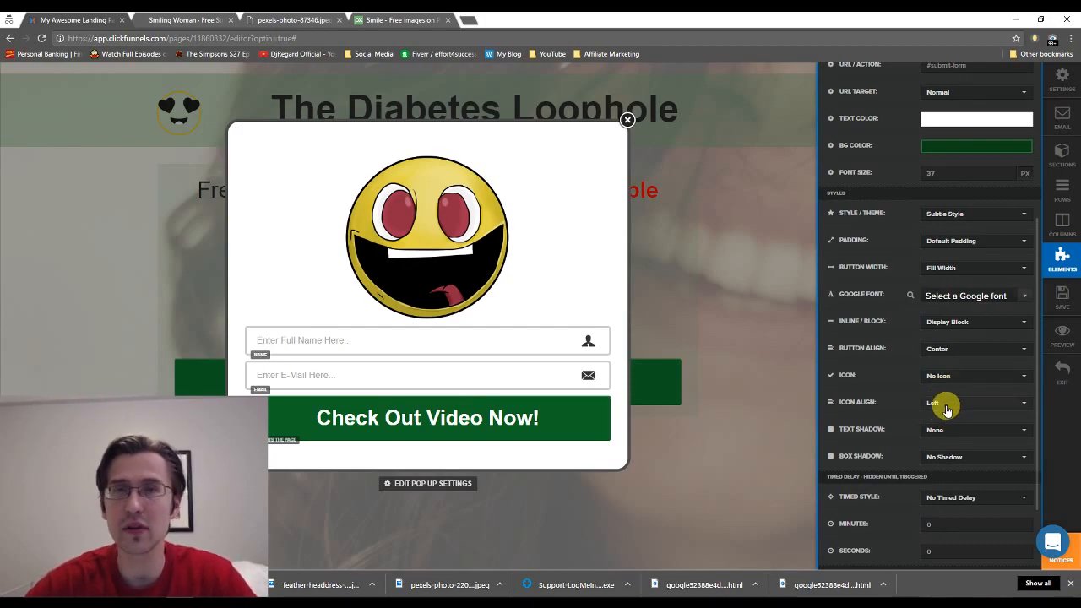
left_click(950, 377)
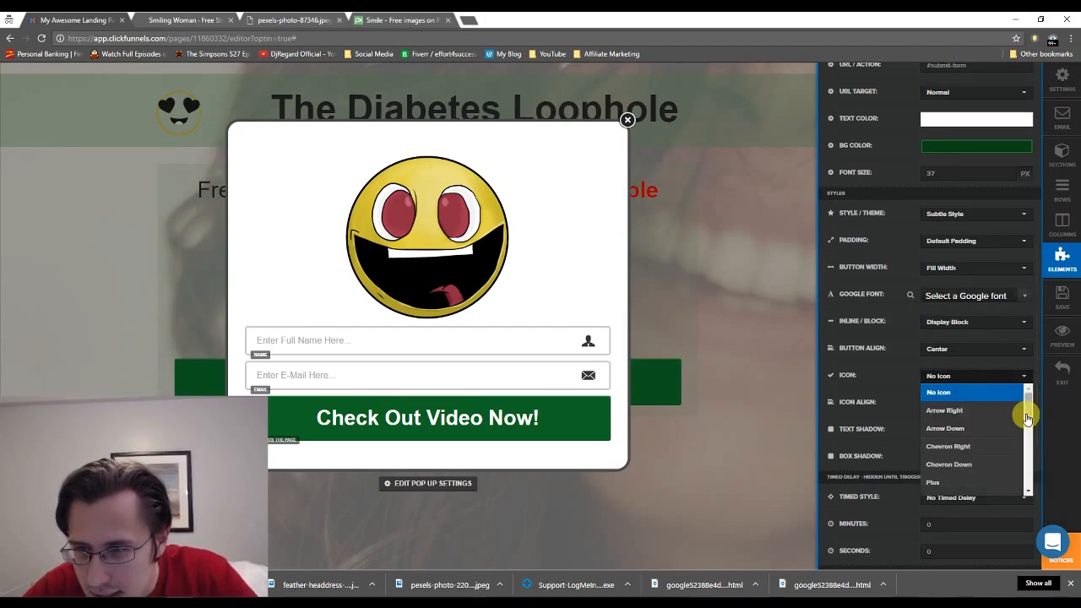
scroll(1026, 414, "down", 2)
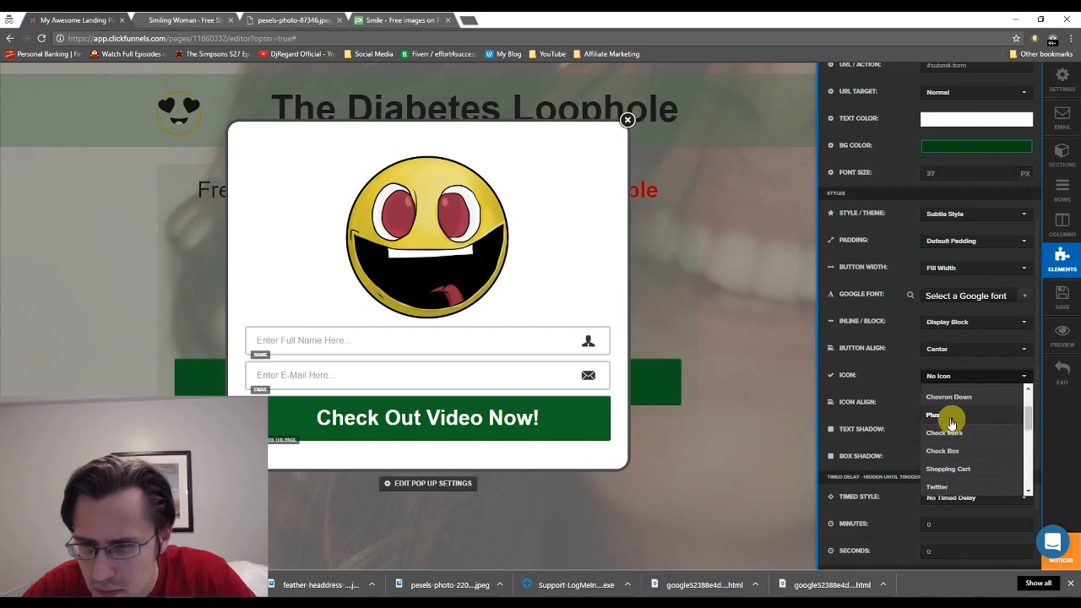
left_click(949, 417)
left_click(956, 380)
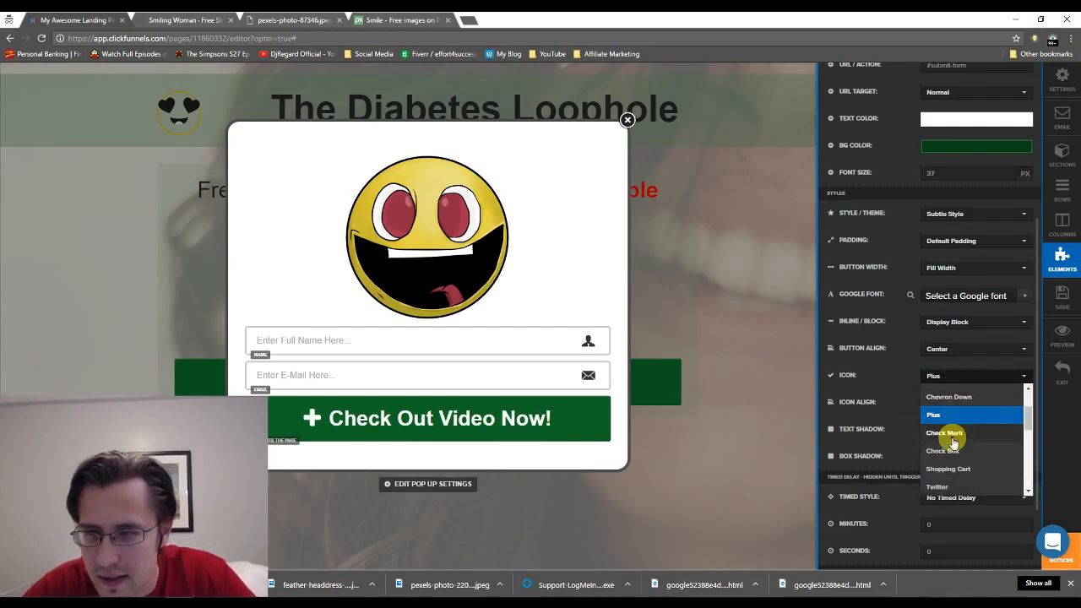
left_click(952, 439)
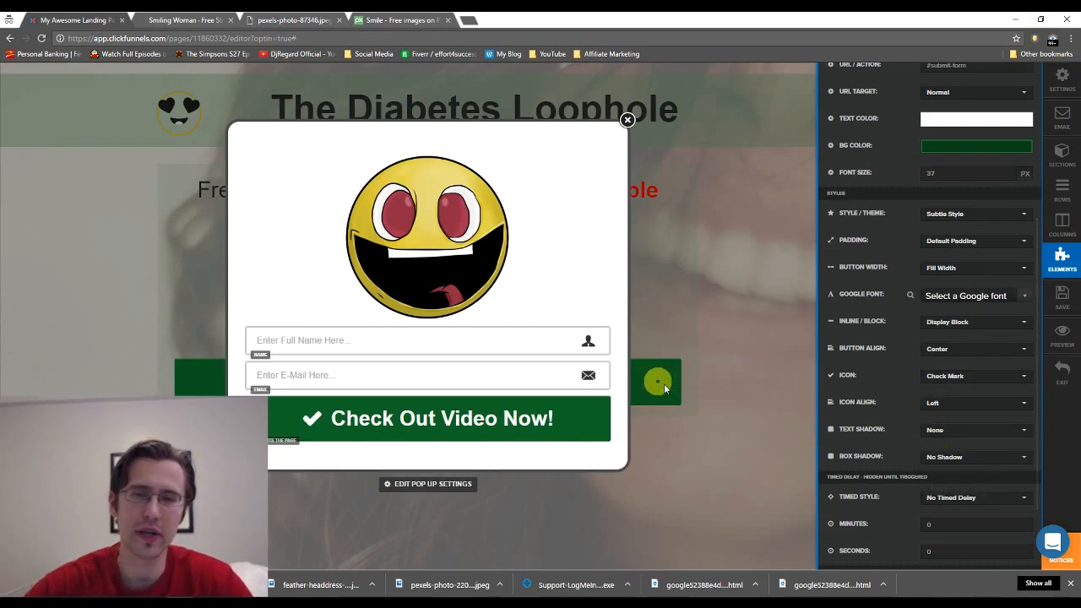
Try aligning the pop-up button's icon to Right, then return it to Left.
left_click(943, 412)
left_click(939, 436)
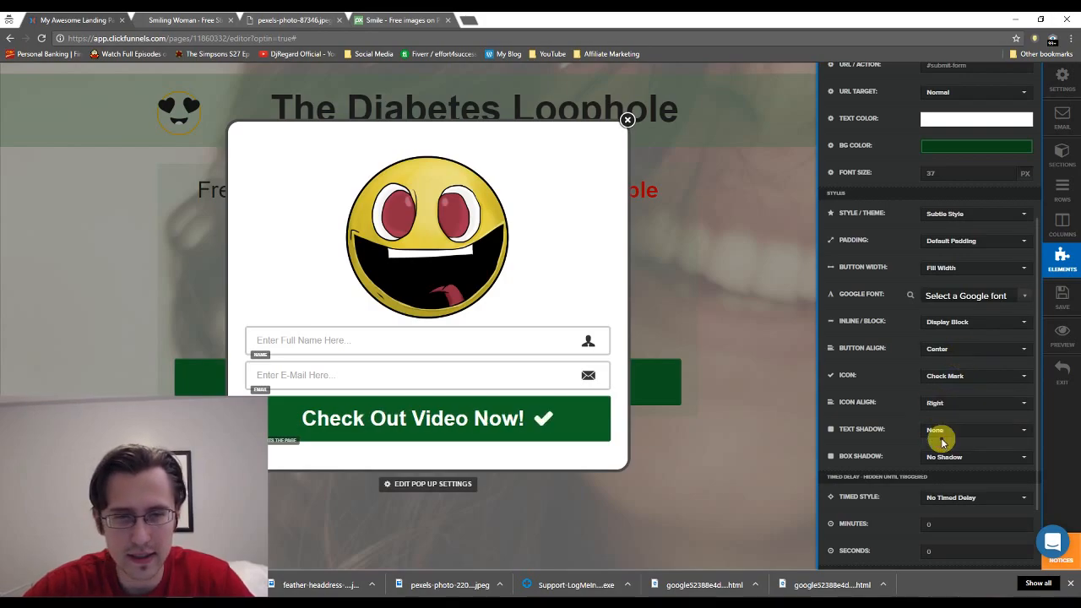
left_click(944, 409)
left_click(945, 420)
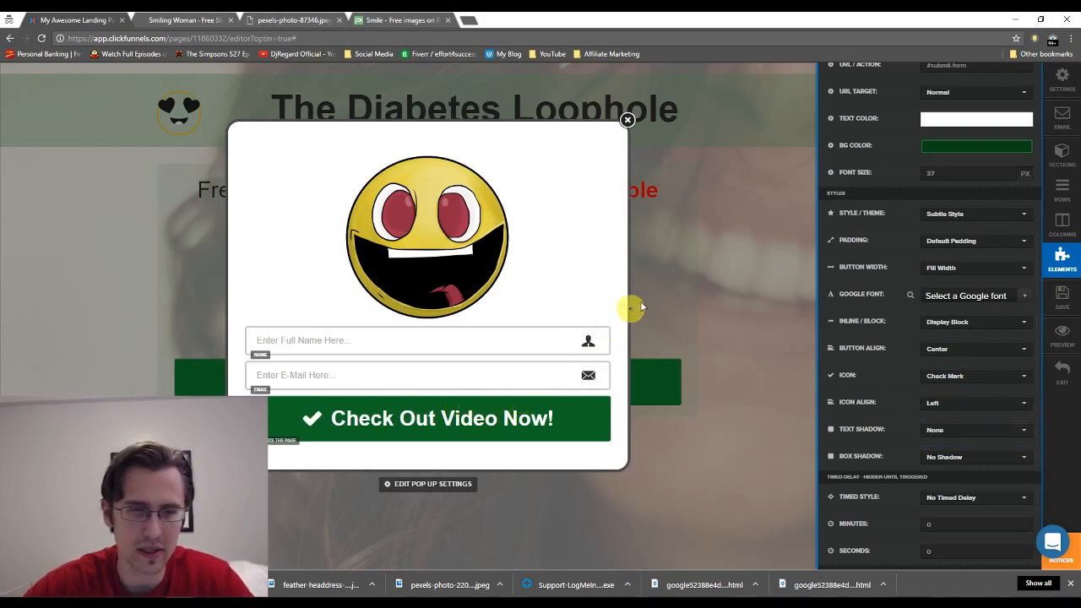
Close the pop-up and add a Check Mark icon to the page's Show Me the Video Now! button.
left_click(740, 262)
left_click(740, 120)
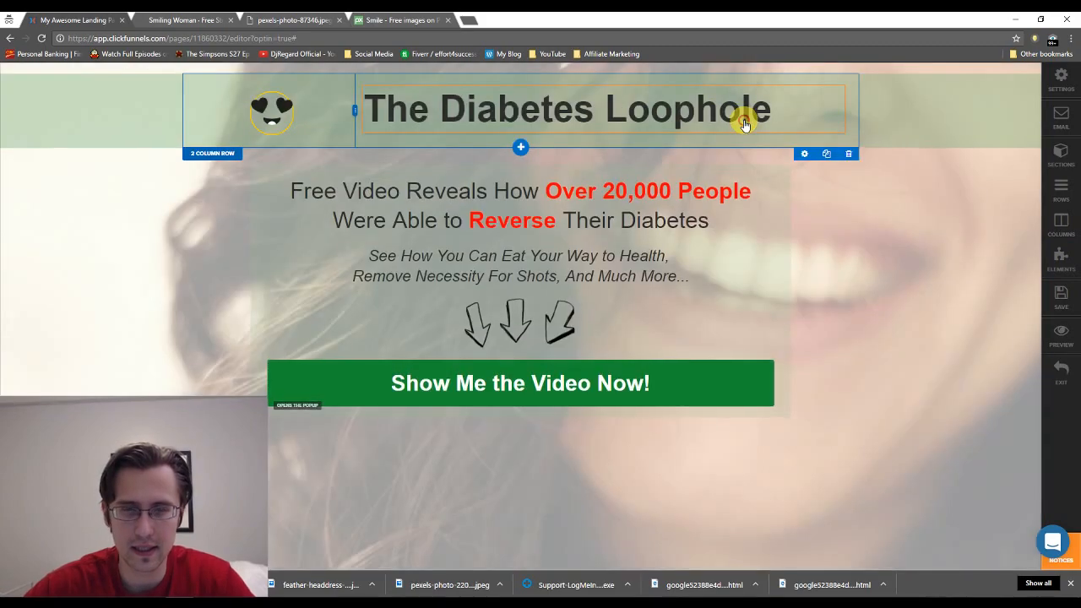
left_click(627, 387)
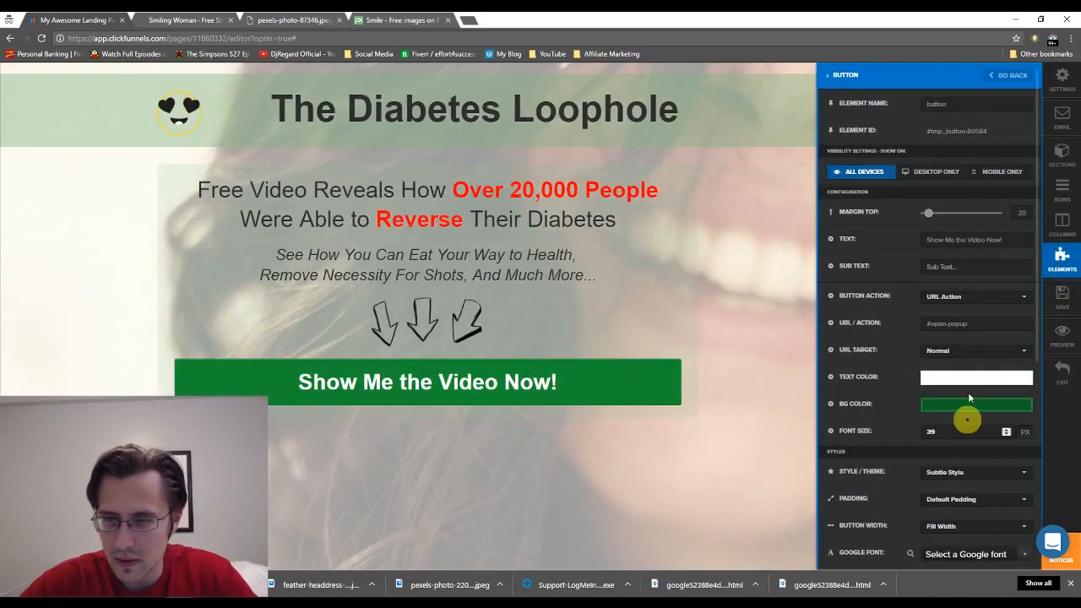
left_click_drag(1040, 305, 1038, 430)
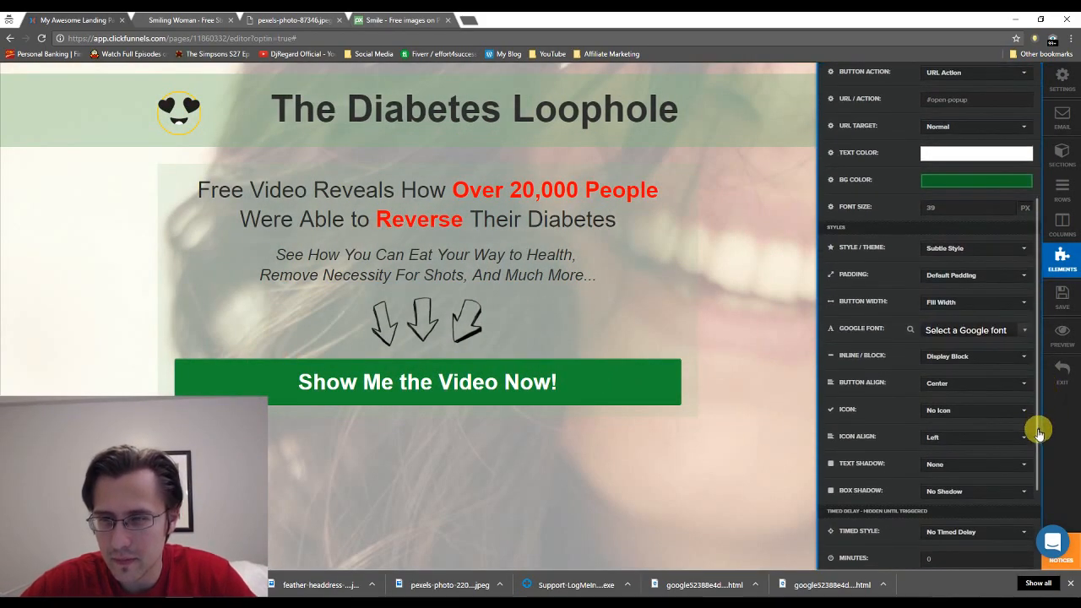
left_click(952, 414)
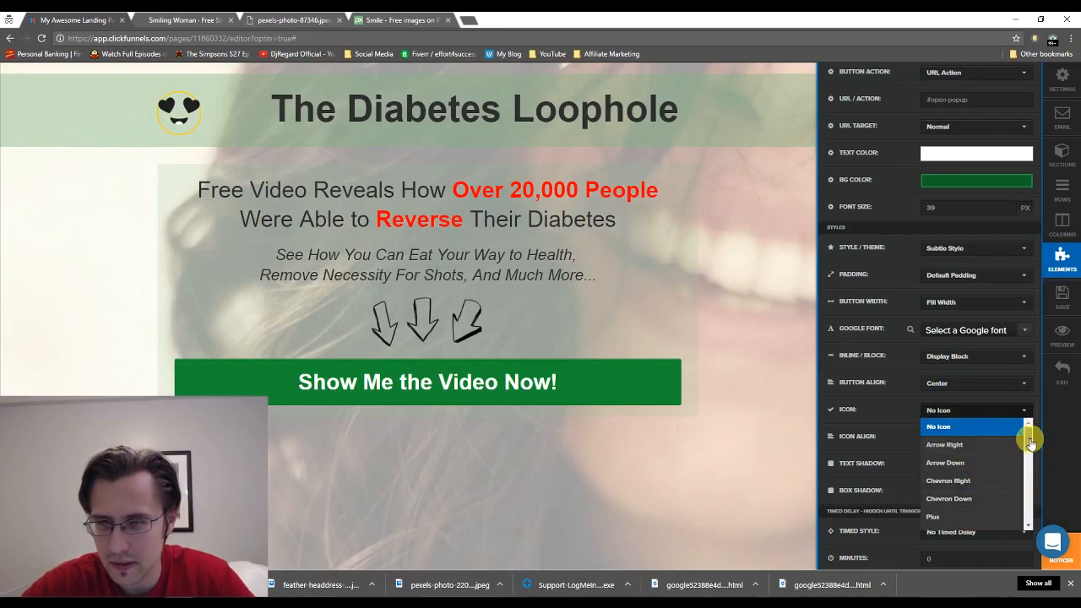
scroll(1027, 434, "down", 3)
left_click(966, 488)
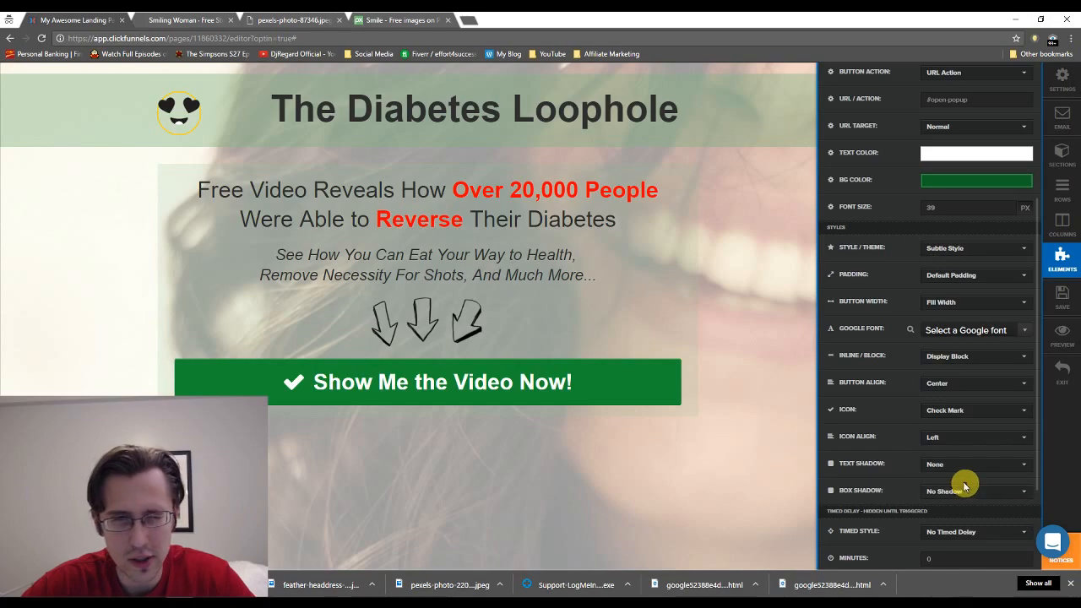
left_click(741, 284)
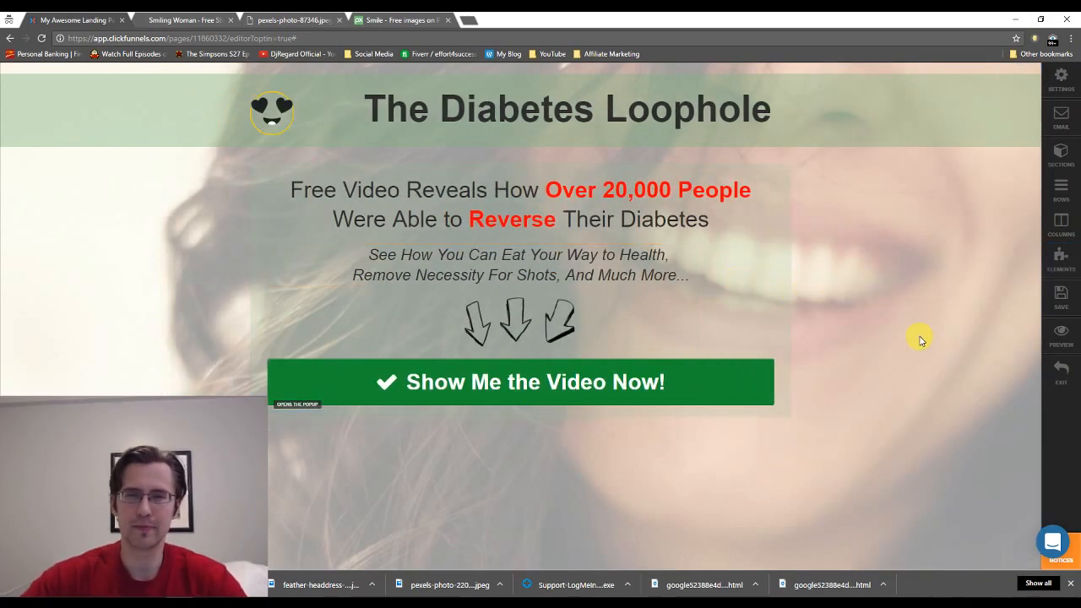
Set the header section's background to semi-transparent white, rgba(255, 255, 255, 0.25).
mouse_move(971, 106)
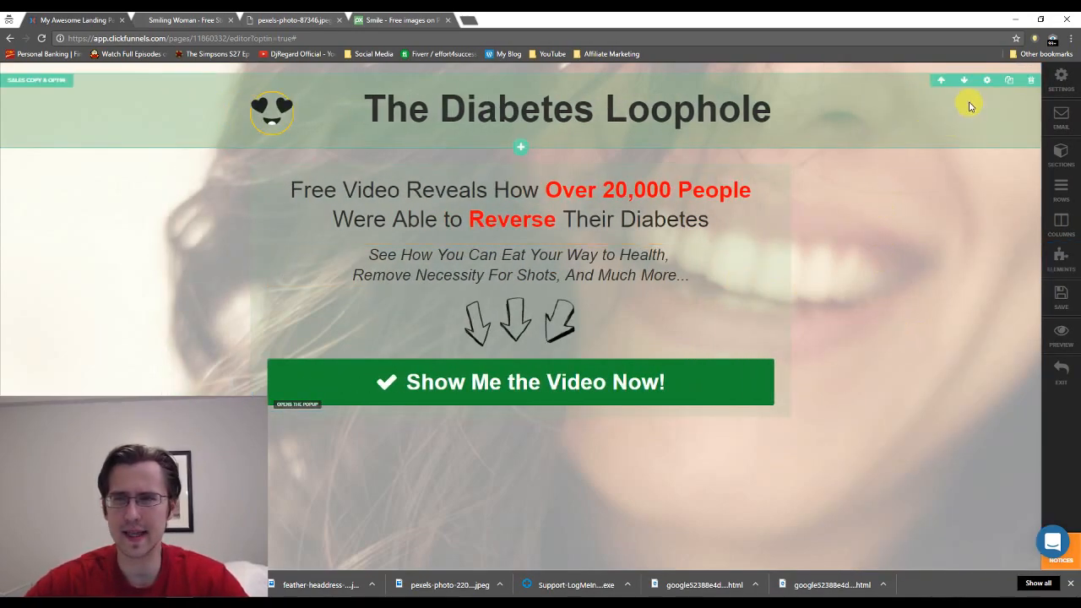
left_click(984, 81)
left_click(953, 238)
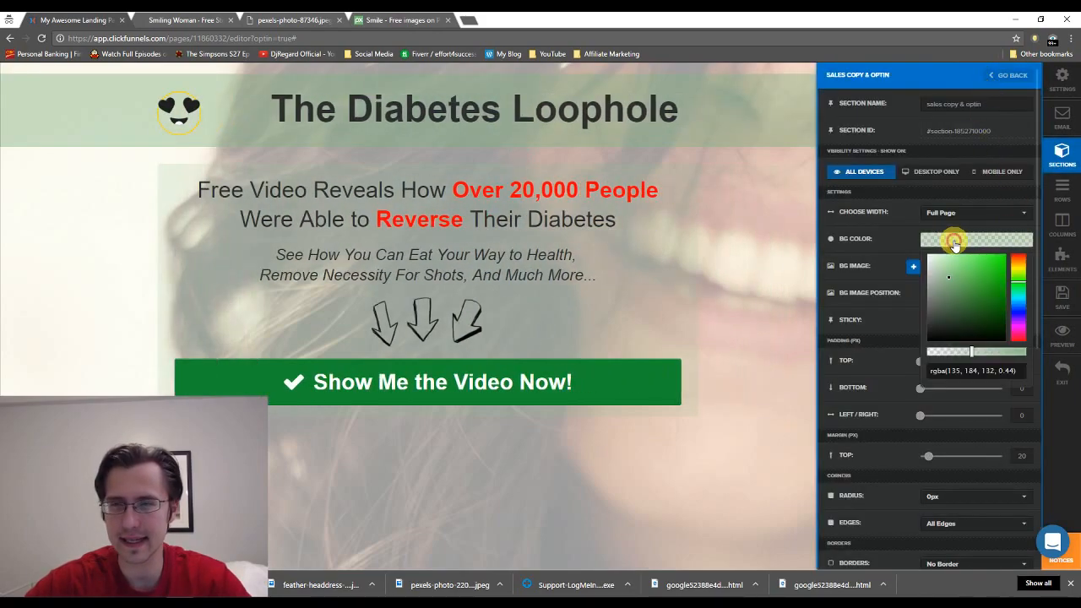
left_click_drag(946, 285, 903, 234)
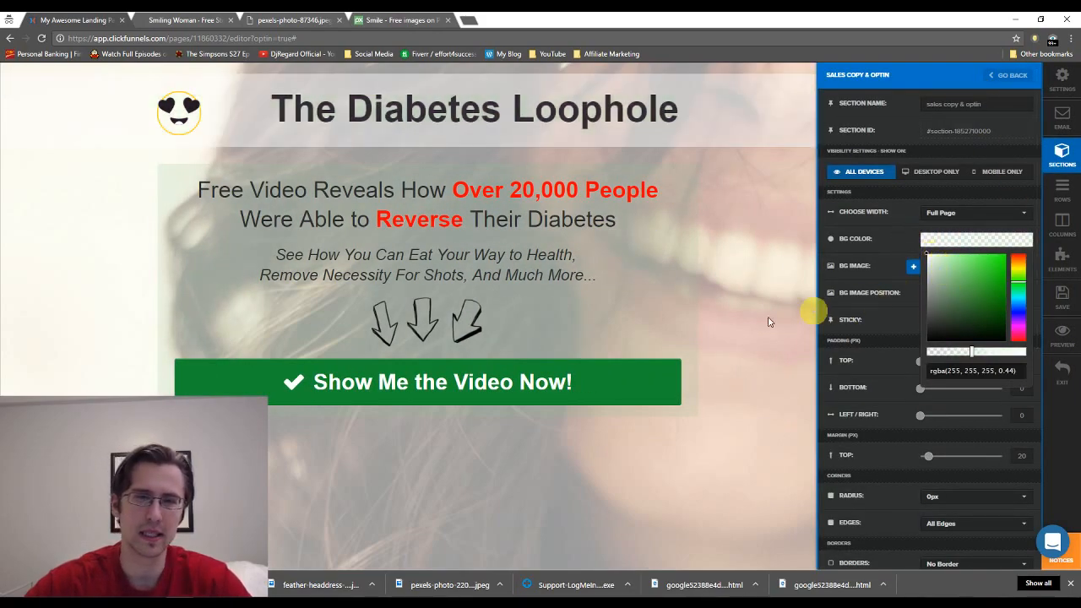
left_click(930, 258)
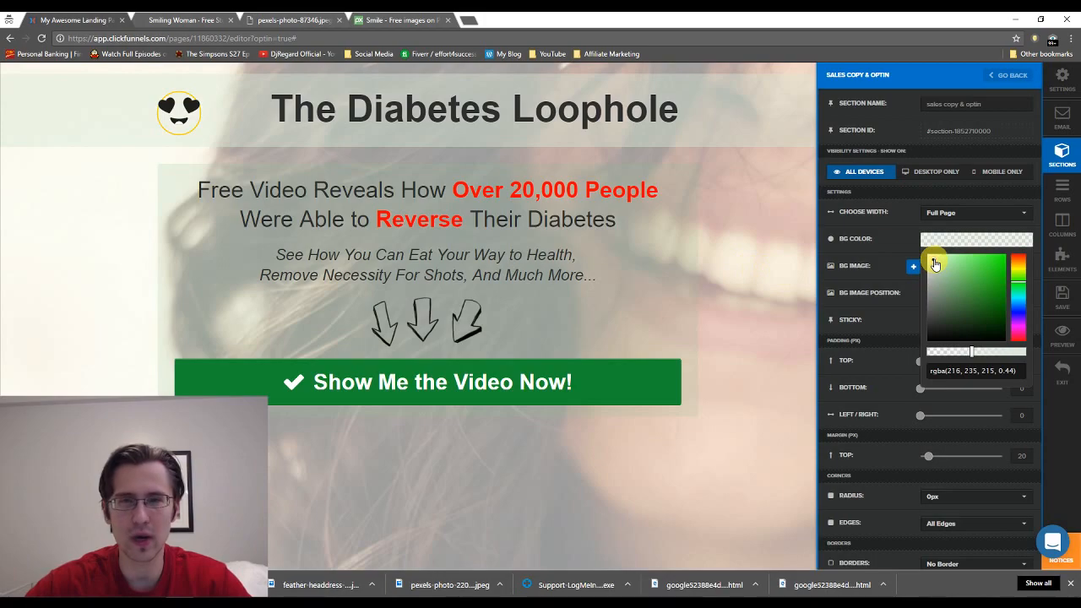
left_click(935, 258)
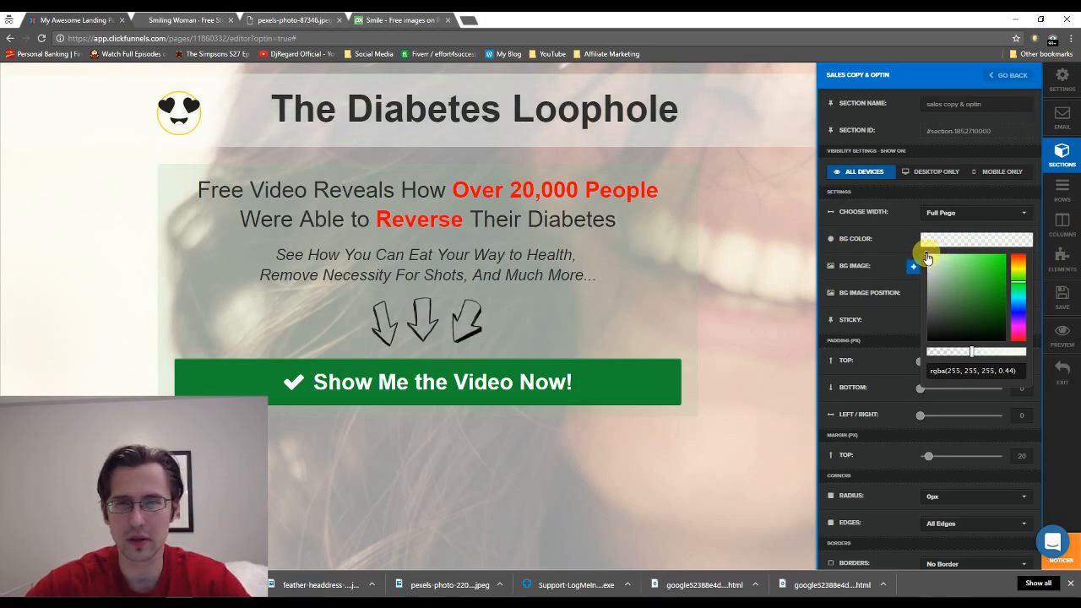
left_click_drag(959, 354, 947, 357)
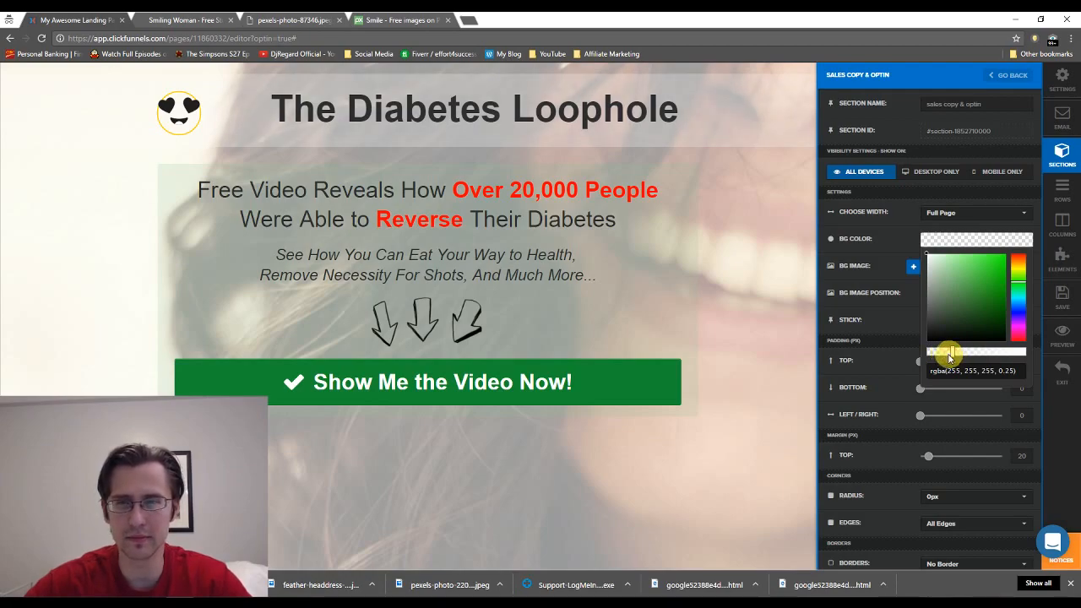
left_click(737, 260)
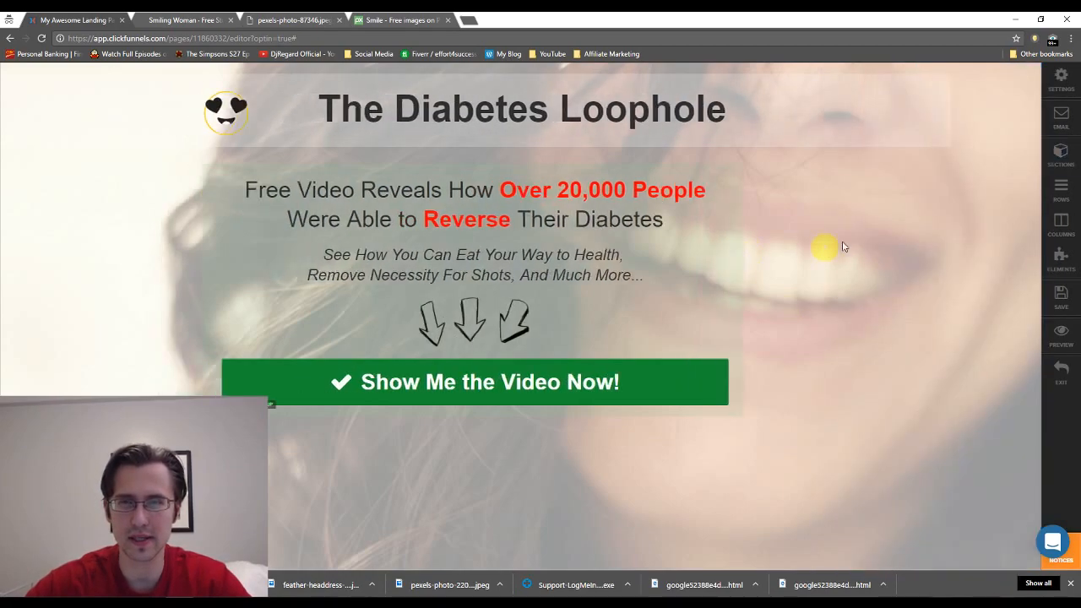
Set the background of the section below the header to rgba(255, 255, 255, 0.23) and save the page.
left_click(736, 173)
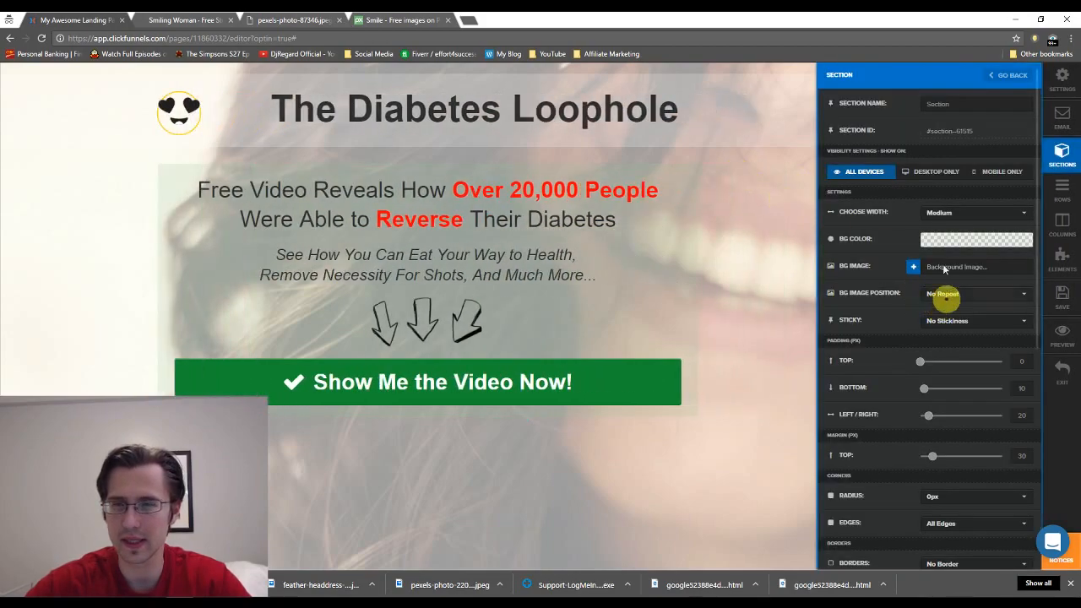
left_click(938, 240)
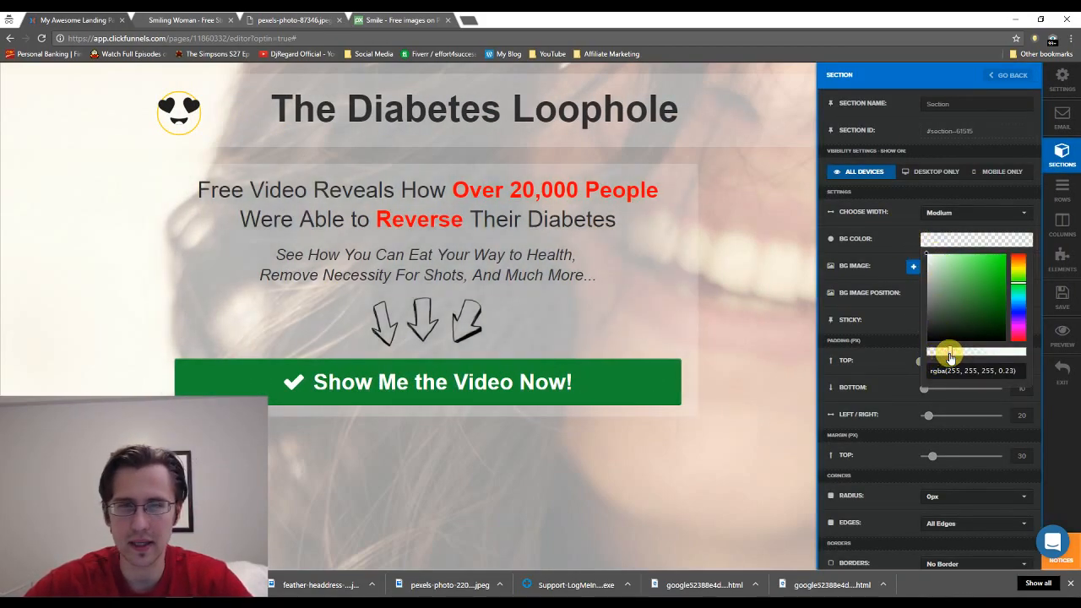
left_click(792, 296)
left_click(1056, 297)
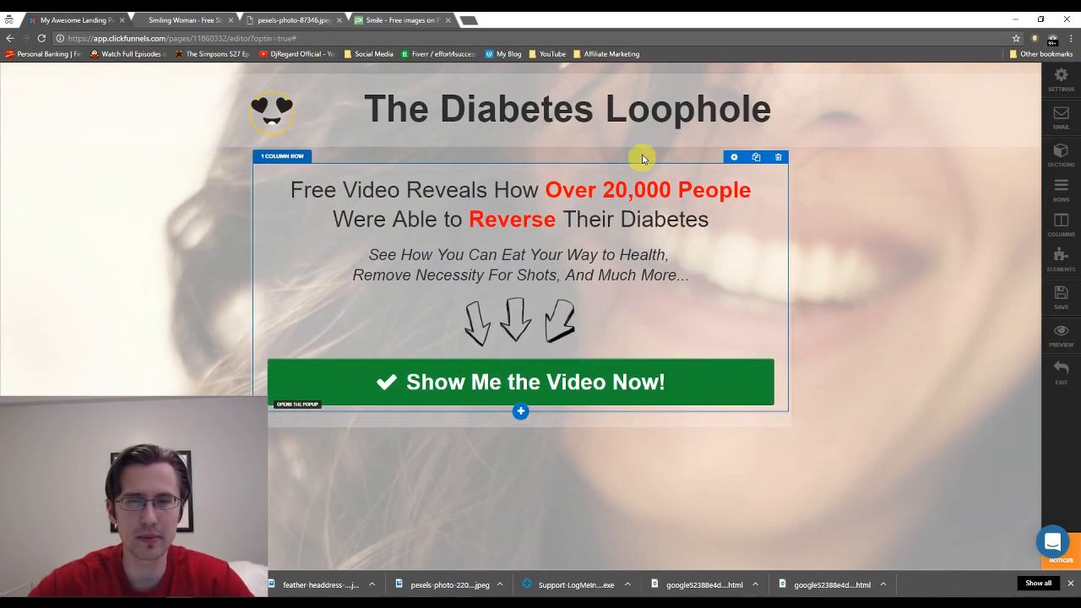
Add a Video element above the Free Video Reveals headline in the content section.
left_click(517, 234)
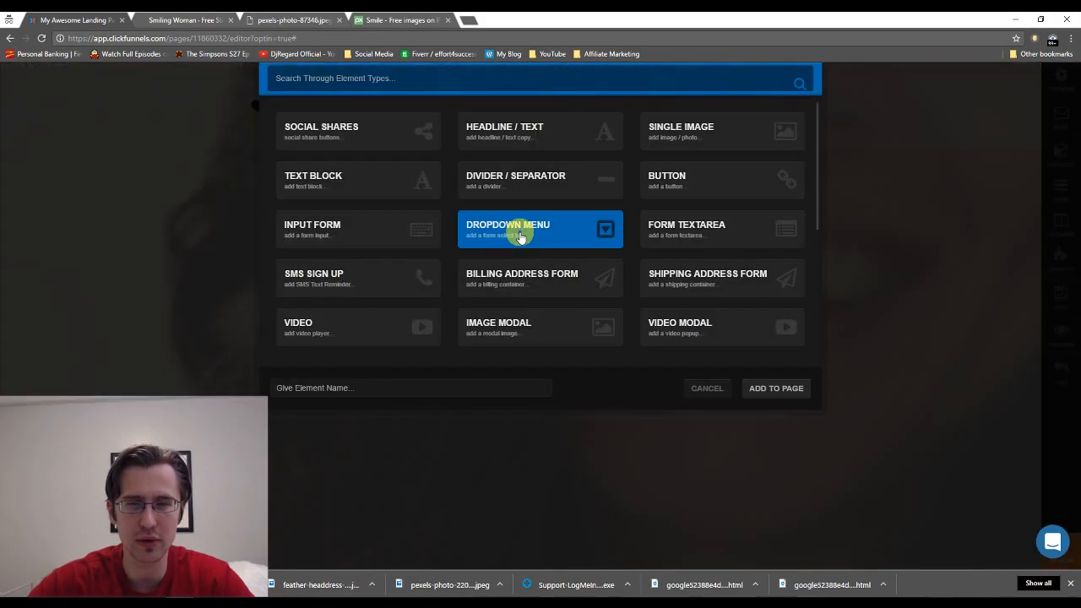
left_click(364, 329)
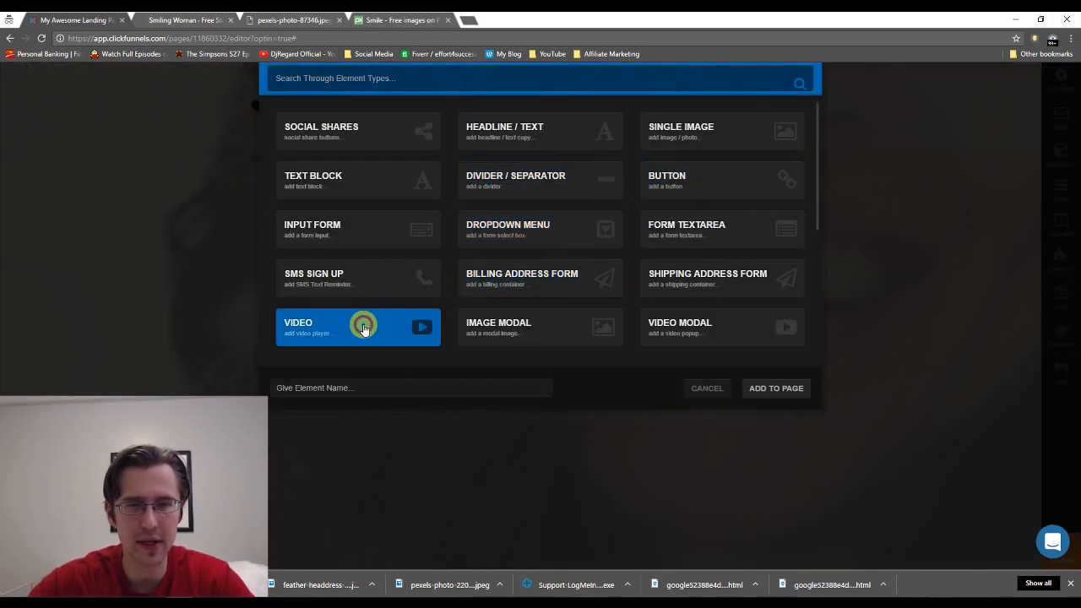
left_click_drag(582, 313, 565, 211)
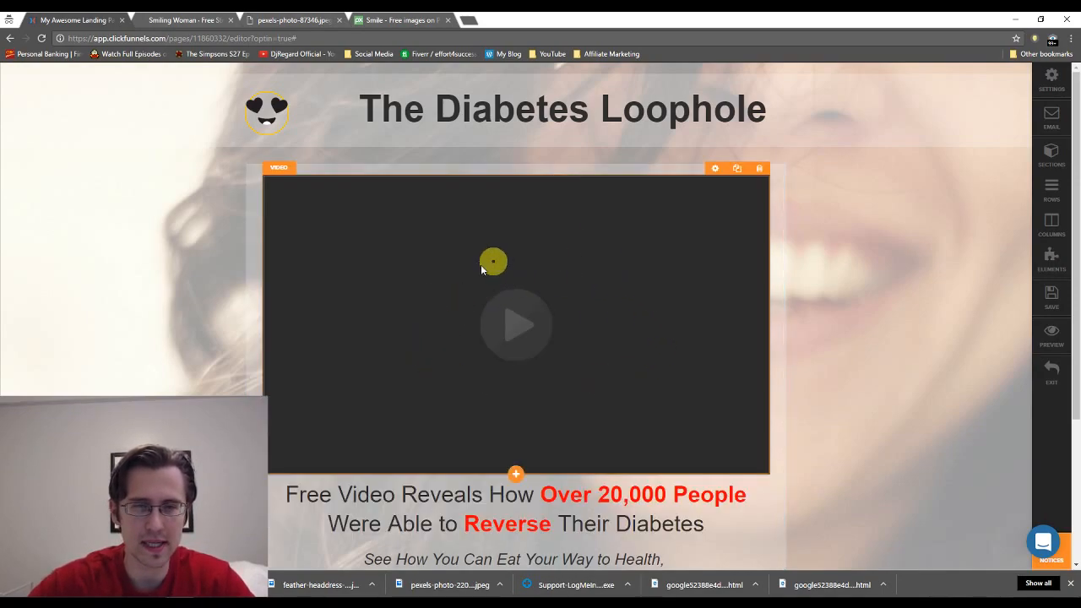
Set the new video element's width to Half Width.
left_click(616, 302)
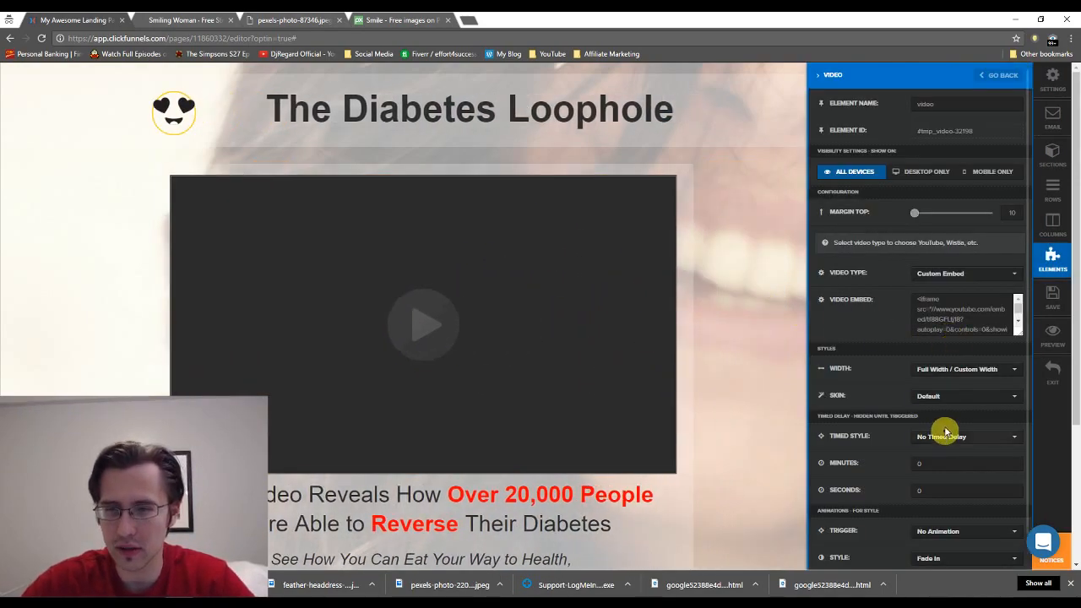
left_click(955, 377)
left_click(936, 400)
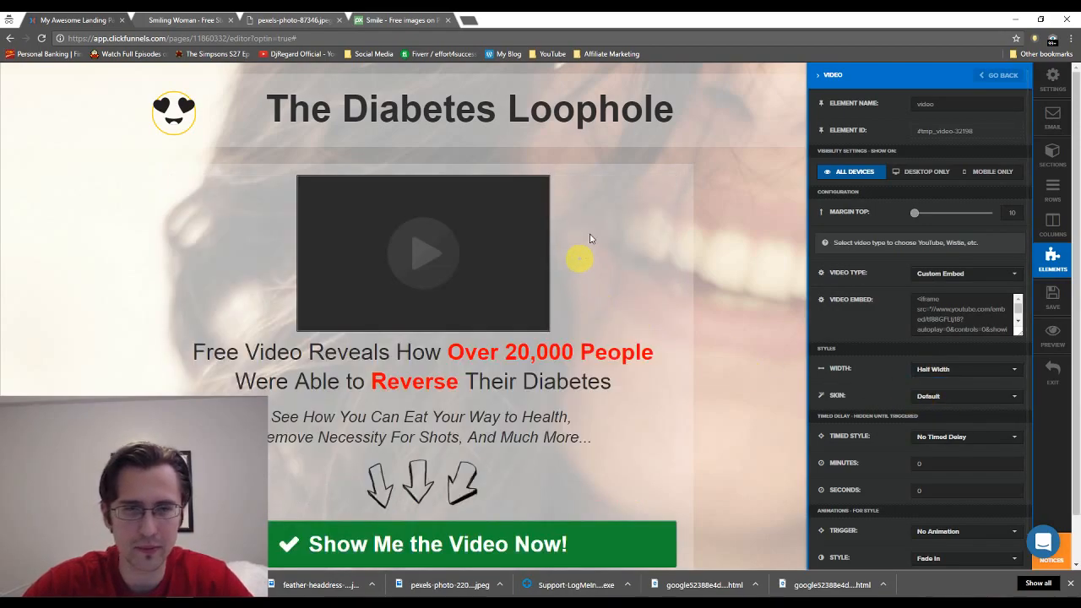
Delete the video element above the Free Video Reveals headline.
left_click(660, 214)
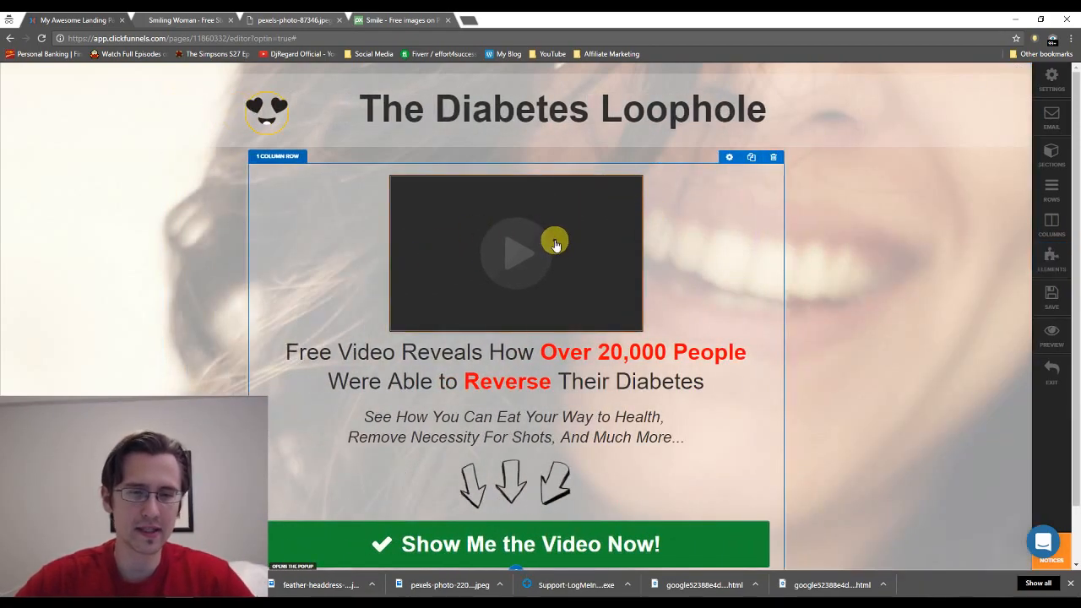
left_click(633, 168)
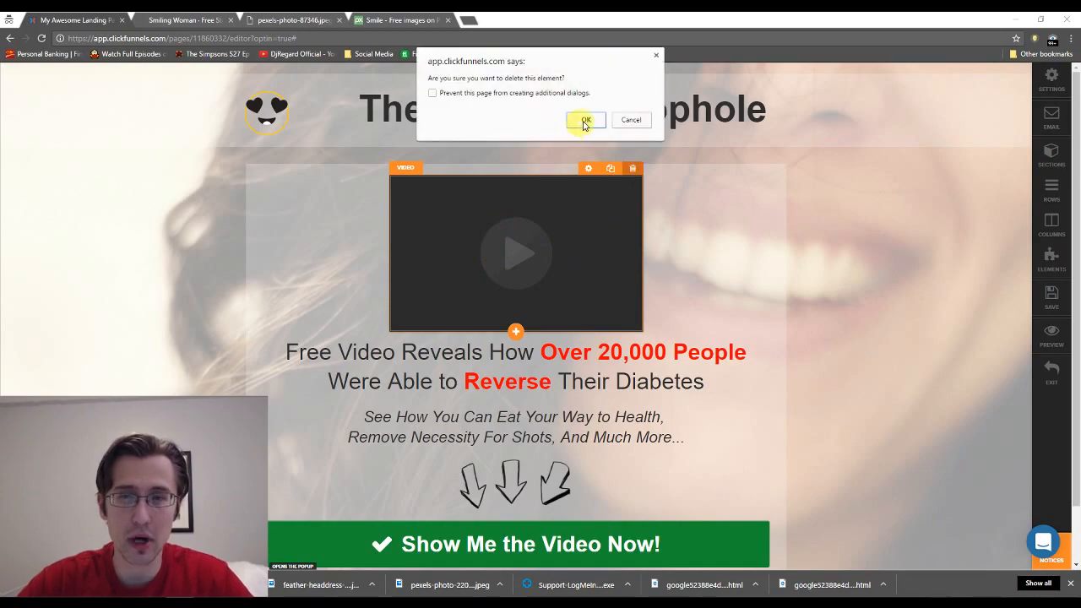
left_click(582, 119)
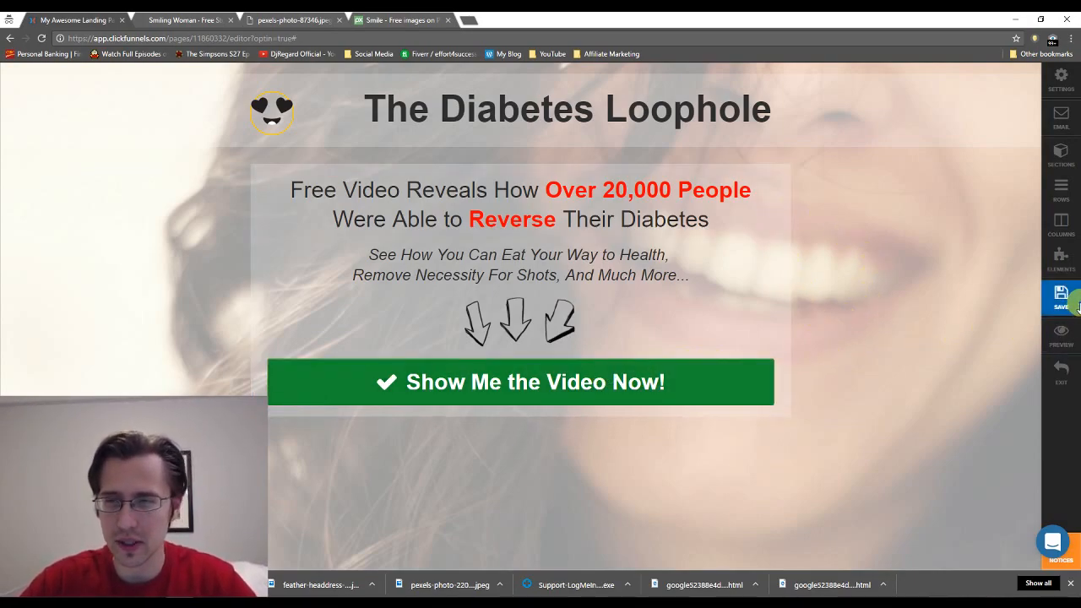
Set the Google font of The Diabetes Loophole headline in the header to Amethysta.
left_click(676, 197)
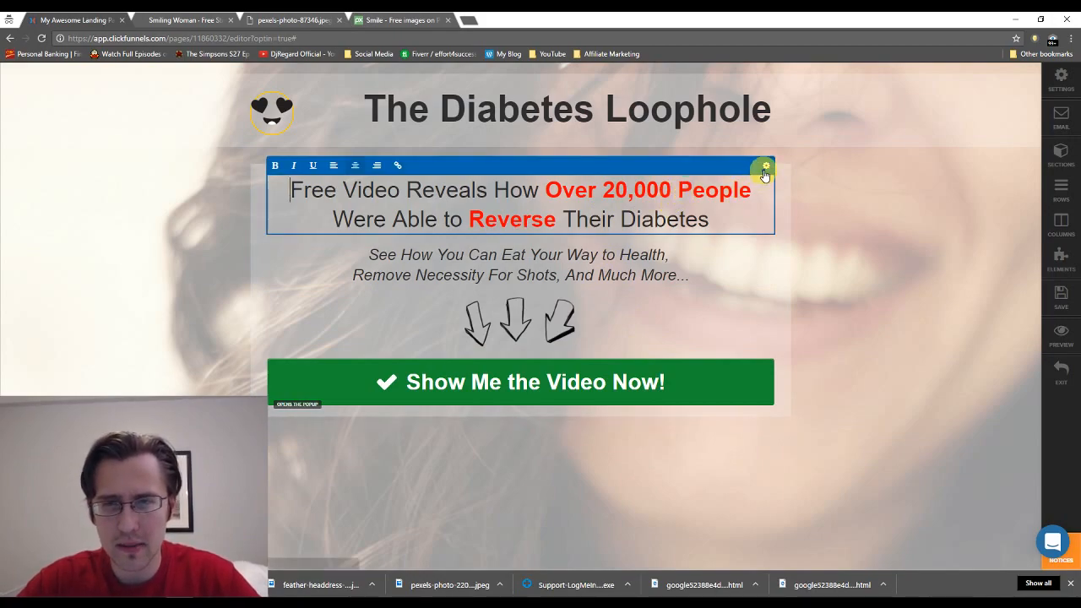
left_click(659, 93)
left_click(794, 81)
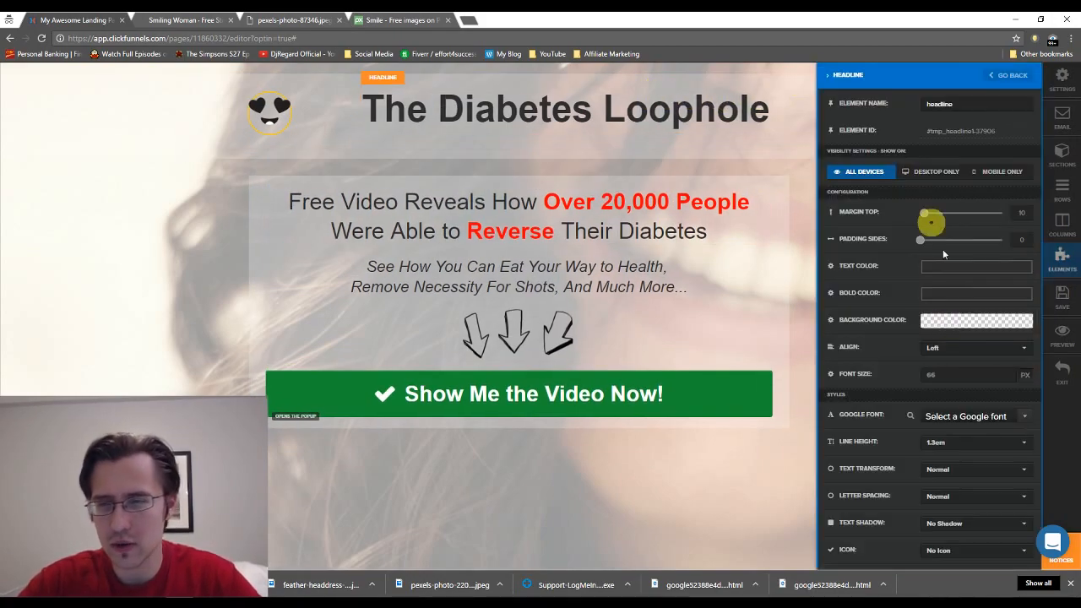
scroll(1037, 354, "down", 2)
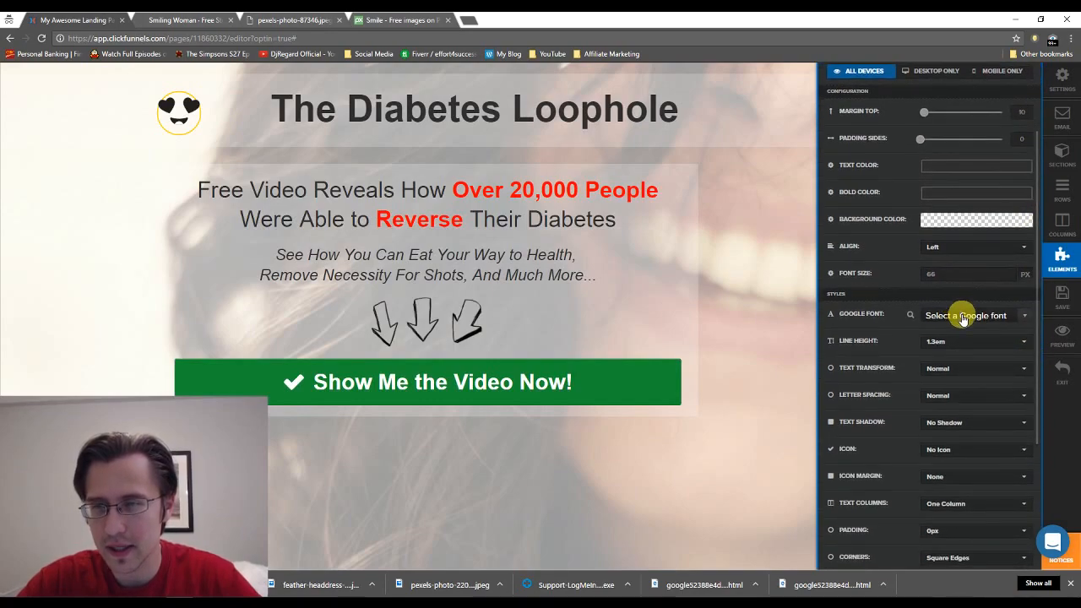
left_click(1008, 315)
scroll(1027, 431, "down", 1)
scroll(1027, 431, "down", 5)
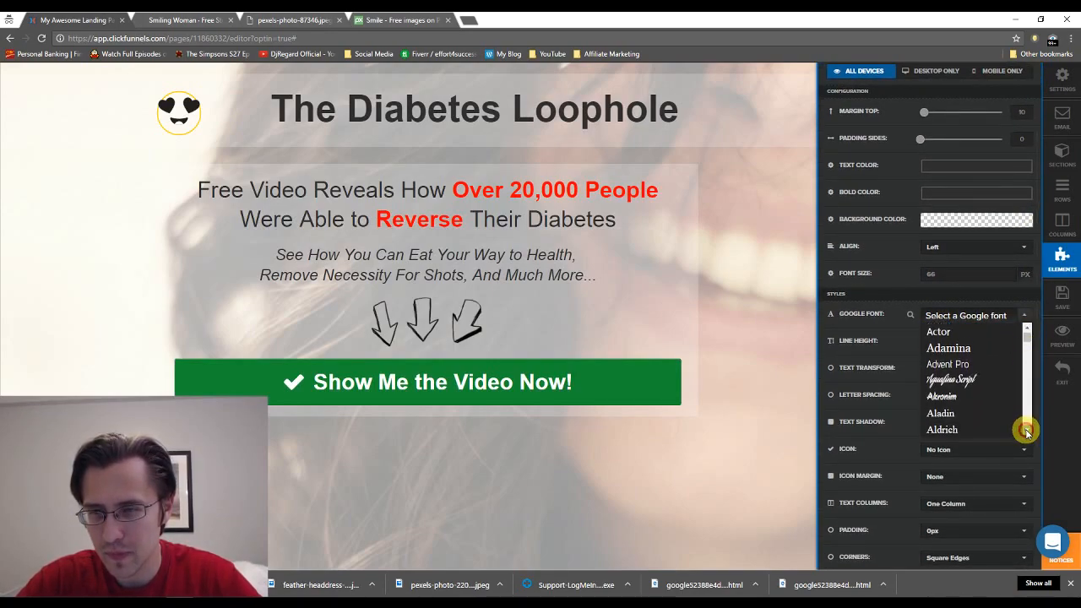
scroll(1027, 431, "down", 3)
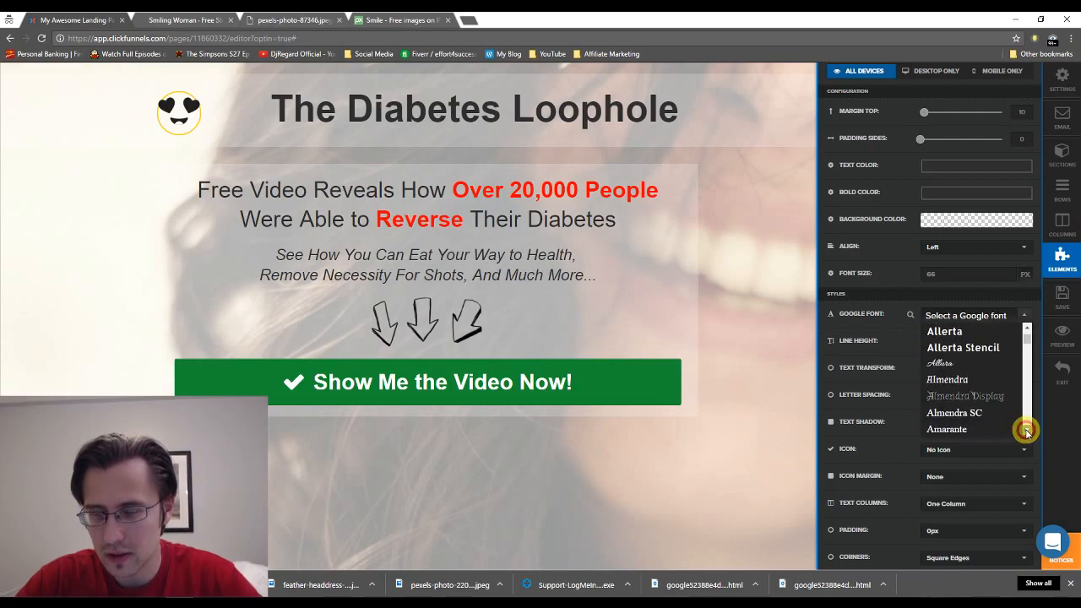
scroll(1028, 431, "down", 3)
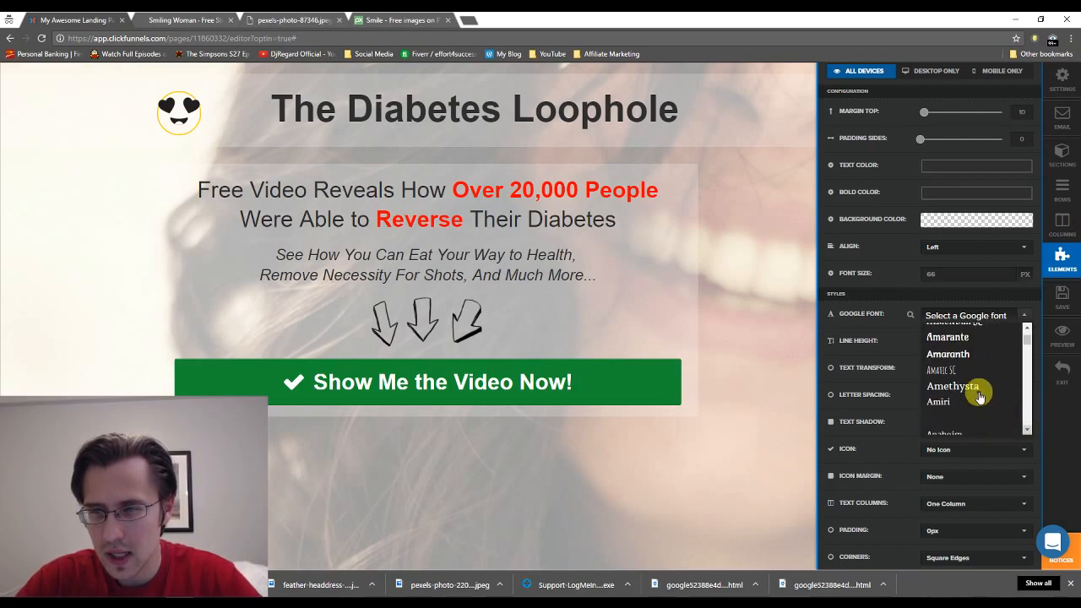
left_click(969, 385)
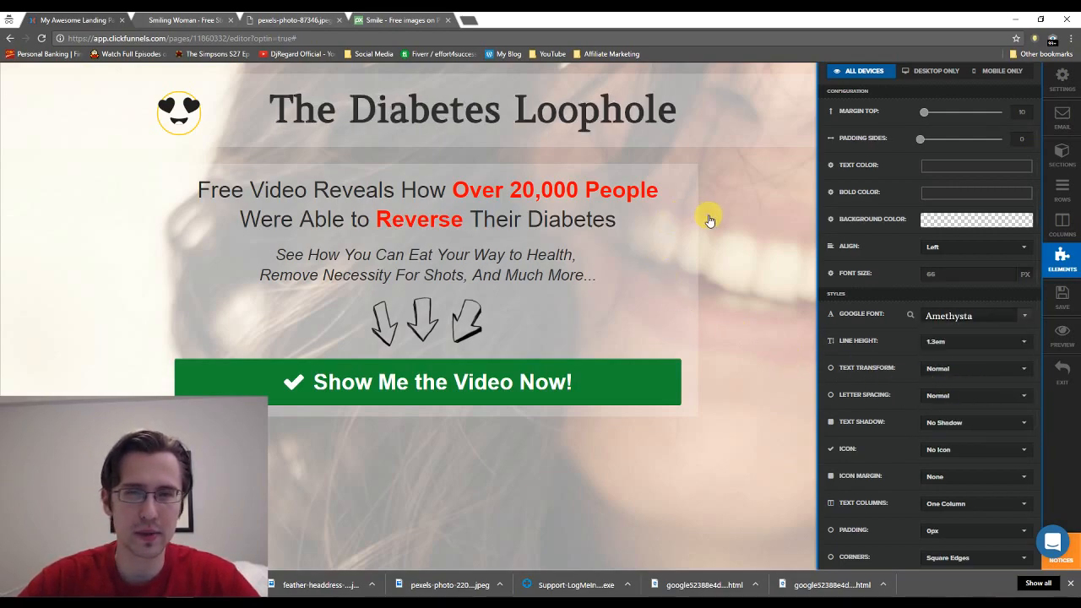
left_click(754, 245)
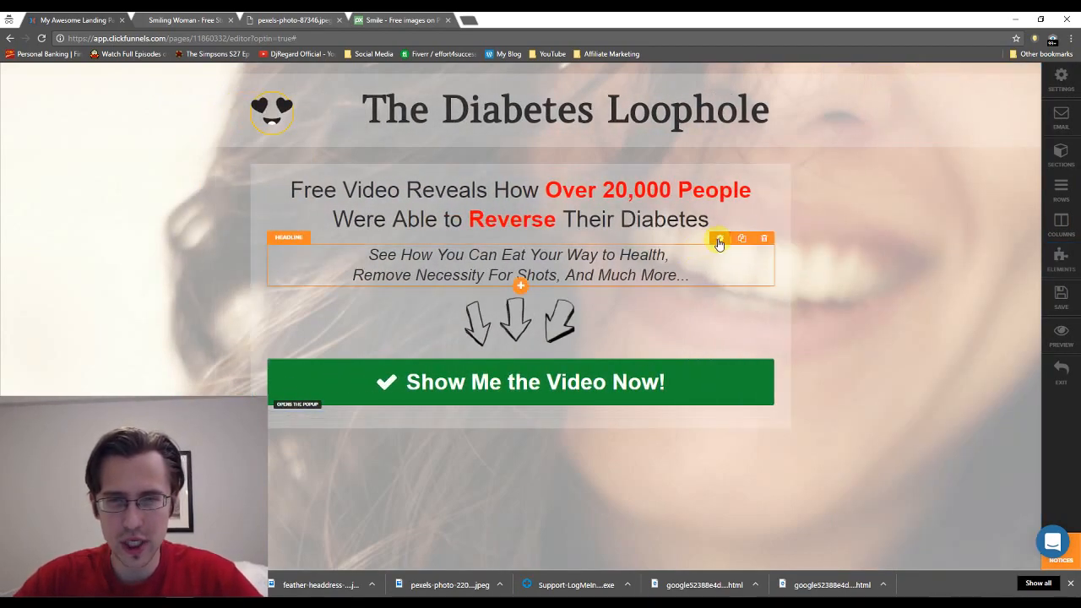
Try the Amethysta Google font on the italic See How You Can Eat Your Way to Health subheadline.
left_click(719, 241)
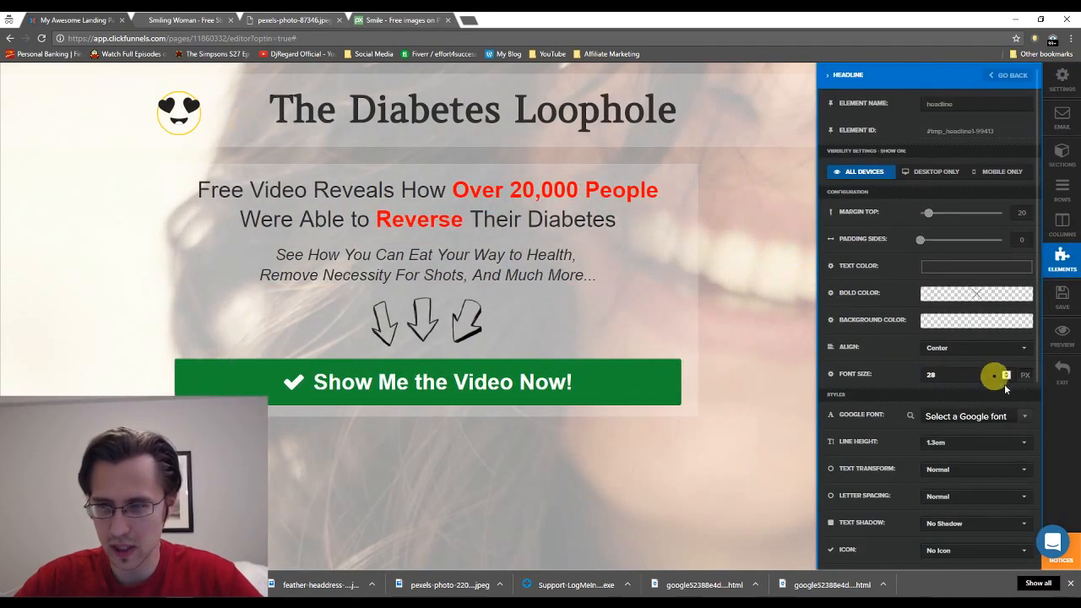
left_click(977, 418)
scroll(1028, 524, "down", 5)
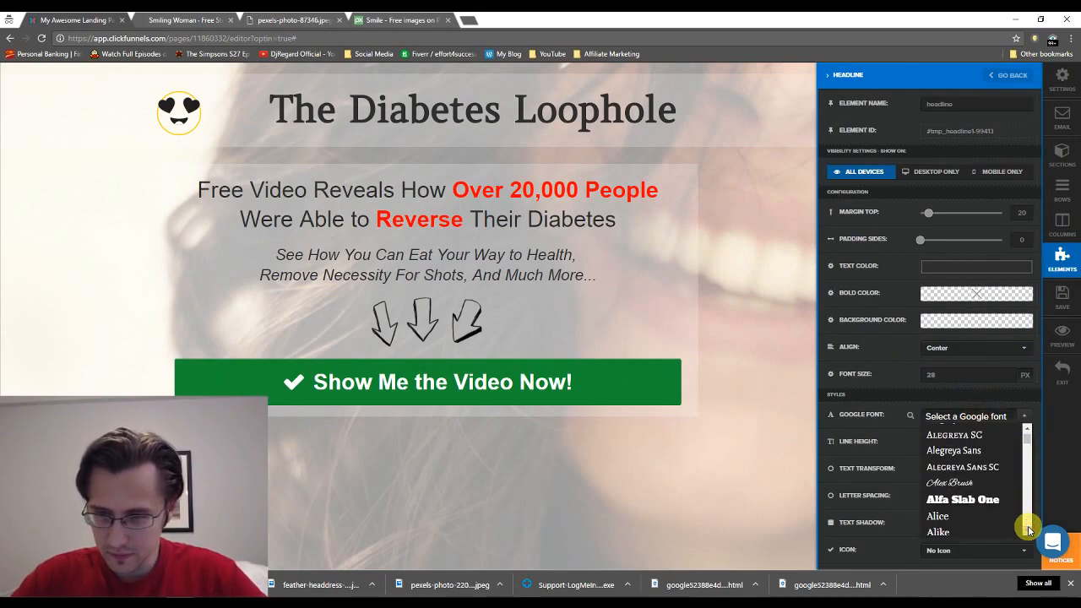
scroll(1029, 529, "down", 4)
scroll(1027, 531, "down", 2)
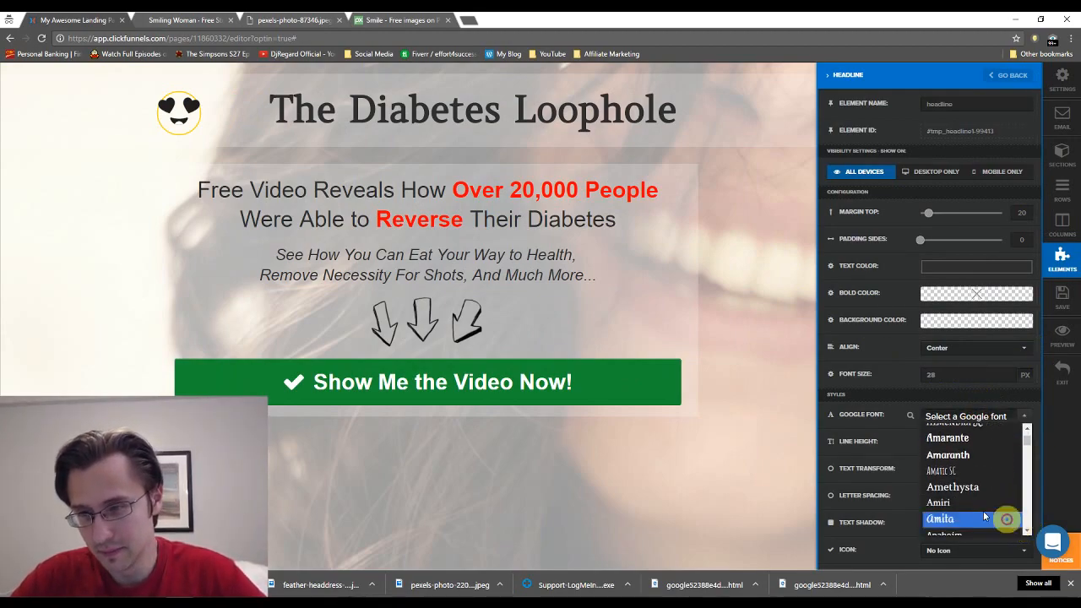
left_click(963, 488)
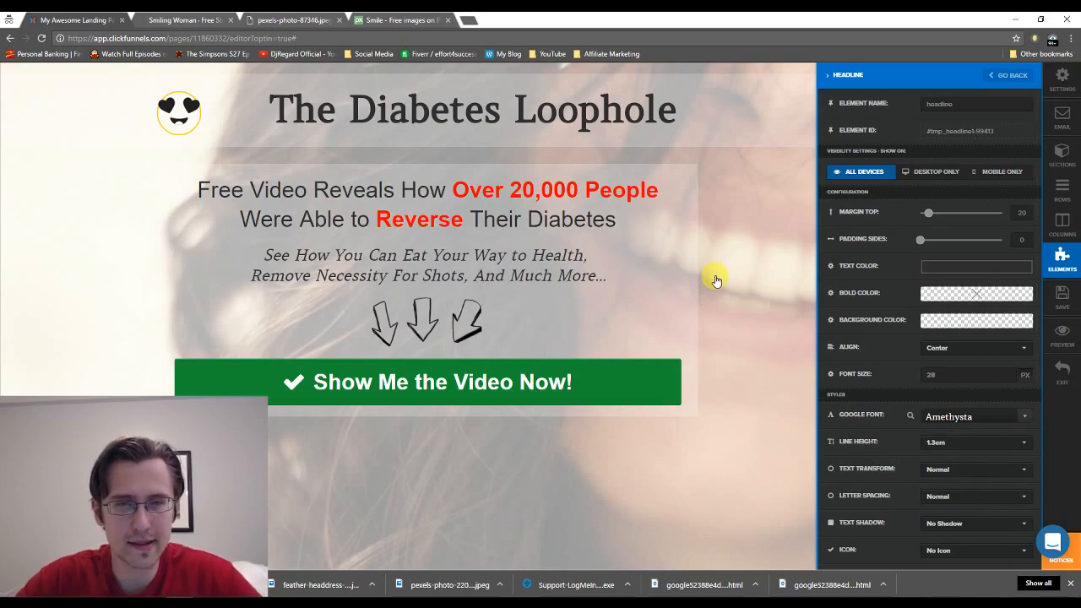
Try the Google fonts Alike, Alice and Alegreya SC on the italic subheadline.
left_click(959, 415)
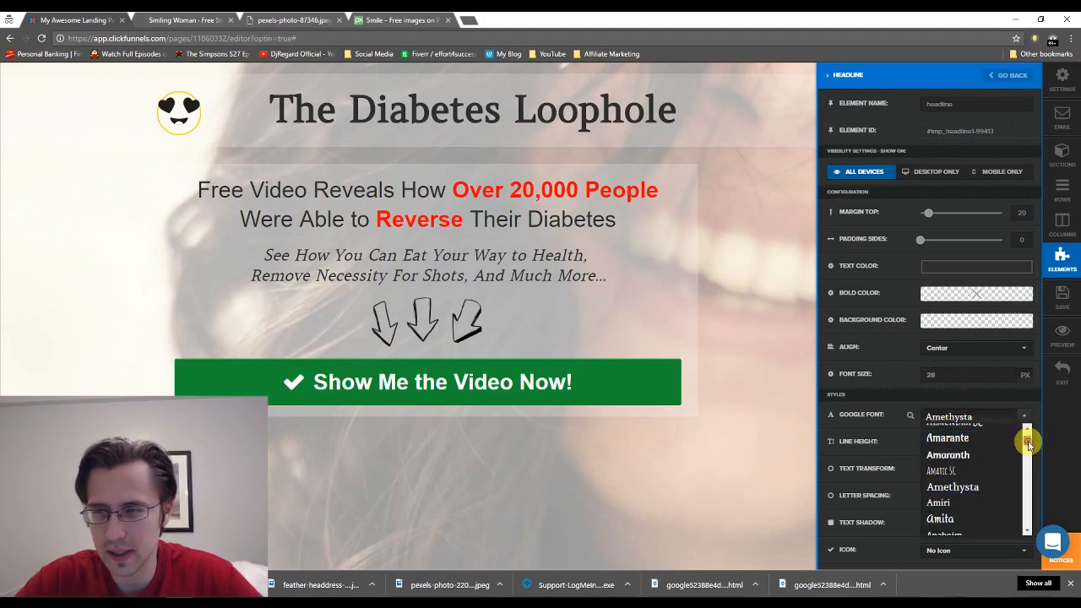
scroll(1029, 442, "up", 3)
left_click(983, 448)
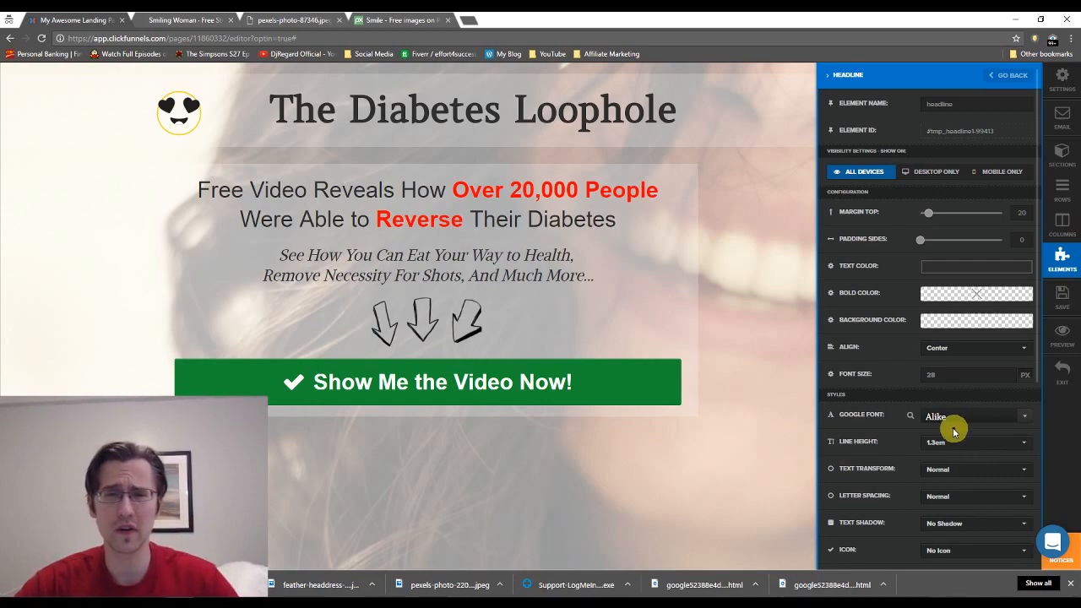
left_click(952, 421)
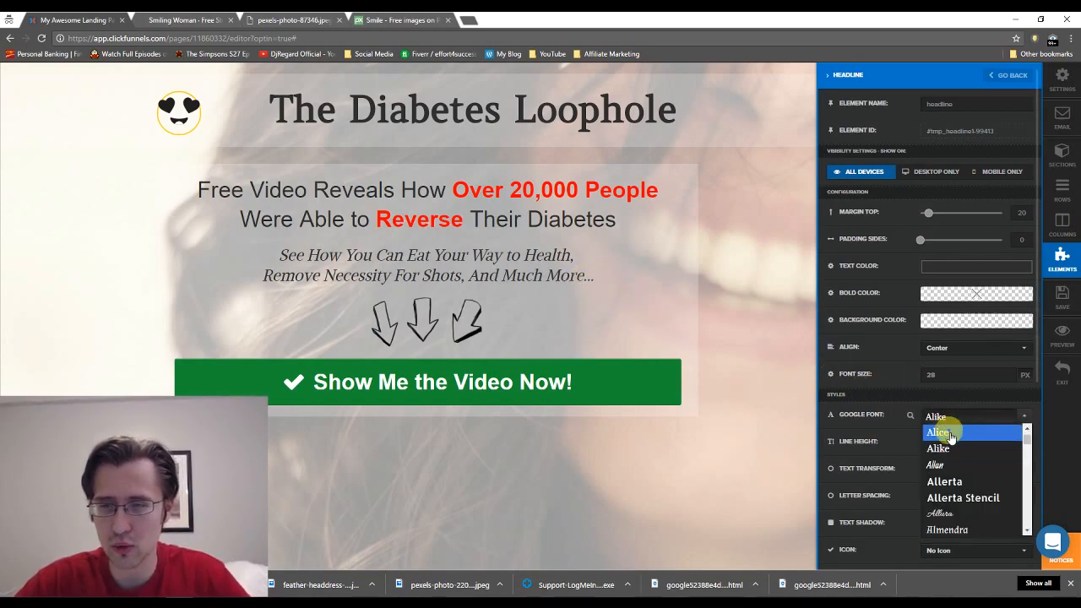
left_click(967, 437)
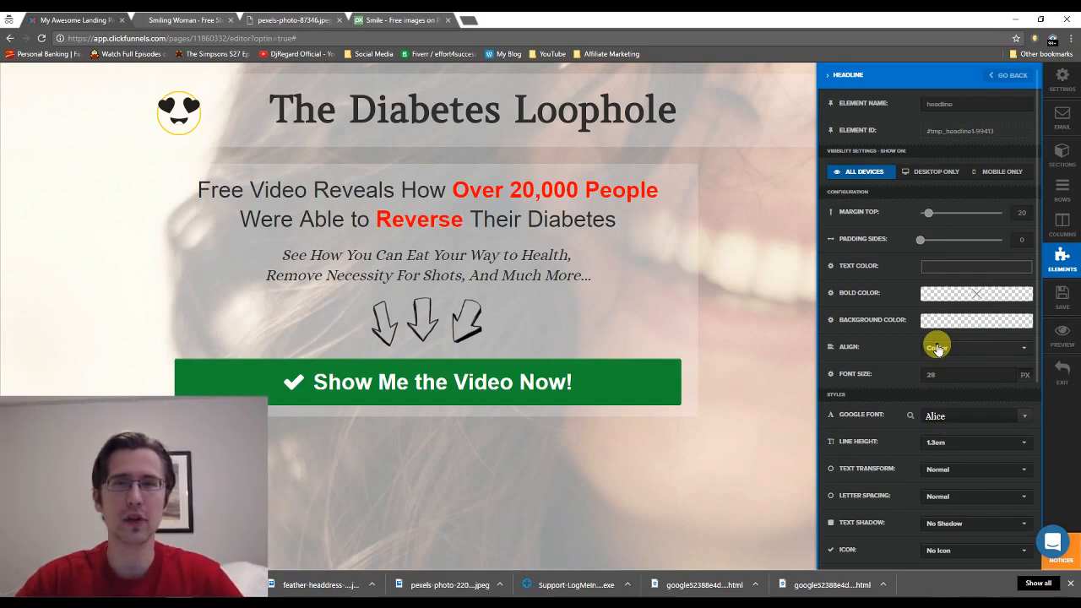
left_click(955, 416)
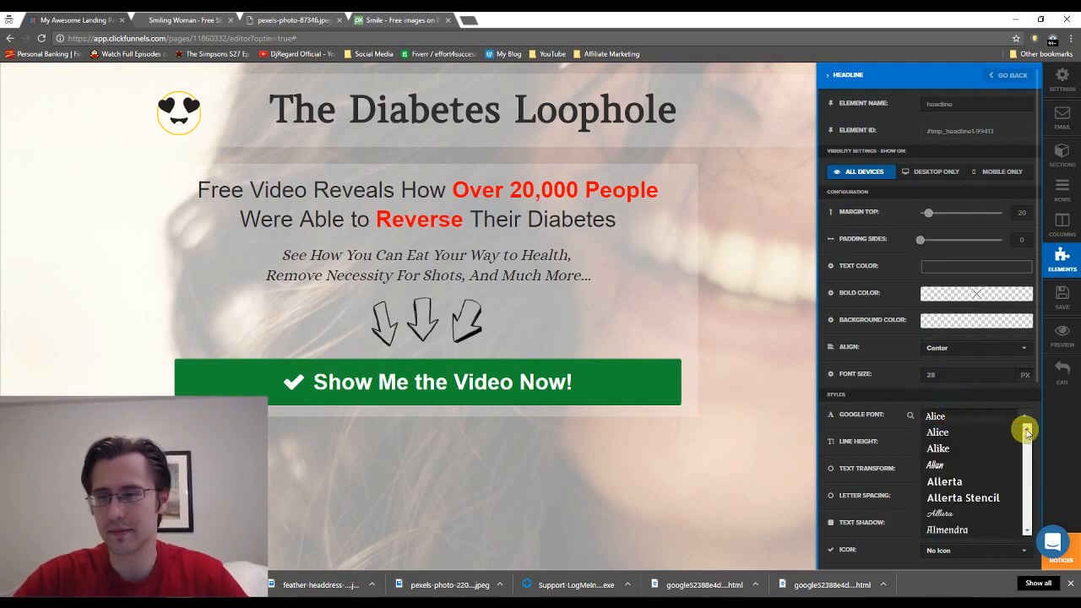
scroll(1029, 432, "up", 4)
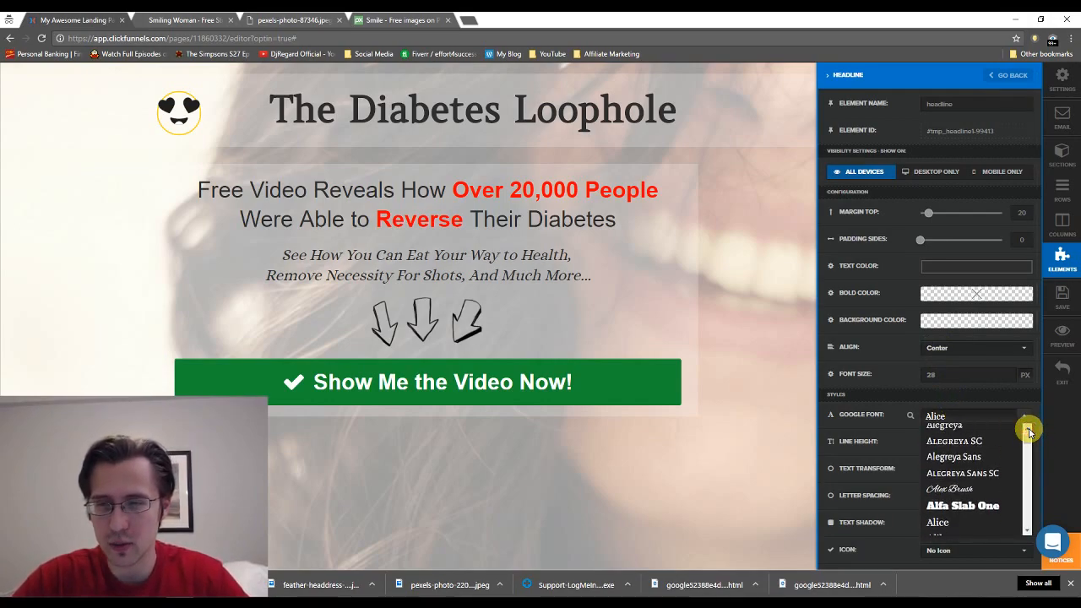
left_click(972, 463)
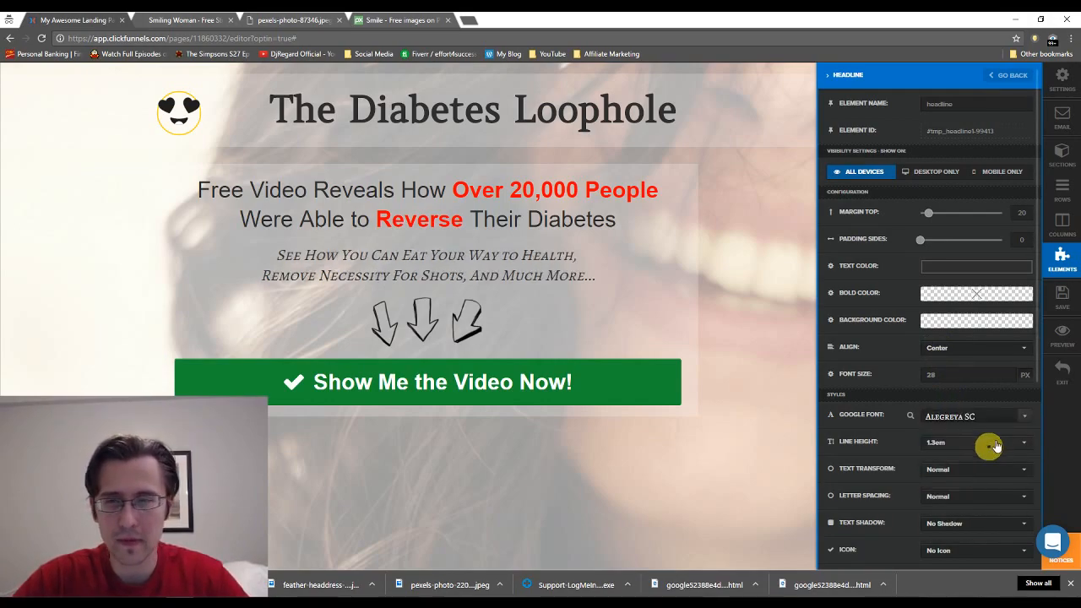
Set the Google font of the italic See How You Can Eat Your Way to Health subheadline to Alegreya.
left_click(1024, 420)
left_click(968, 448)
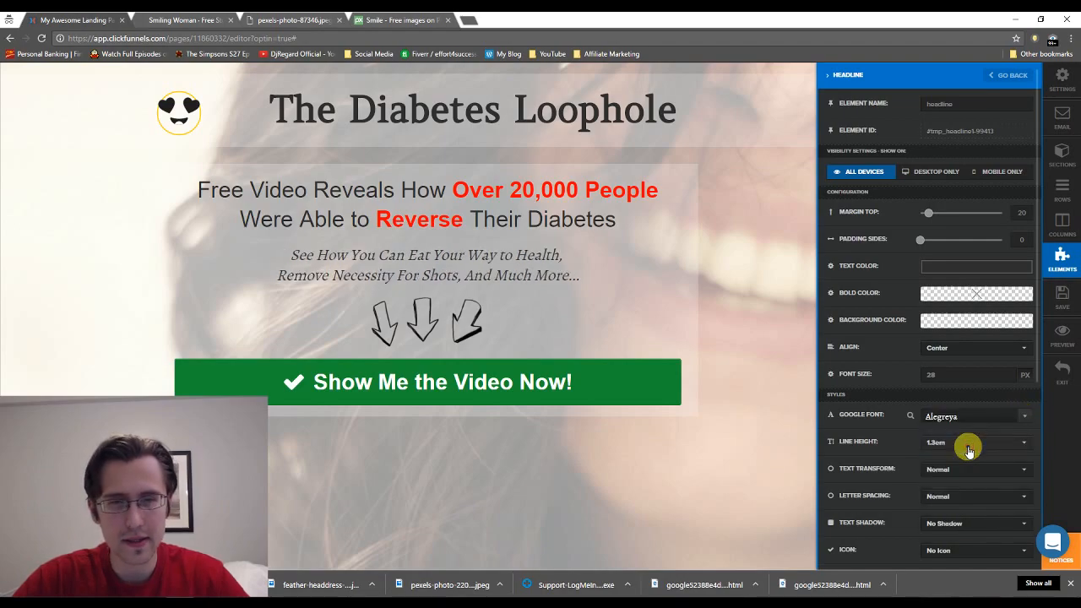
left_click(735, 222)
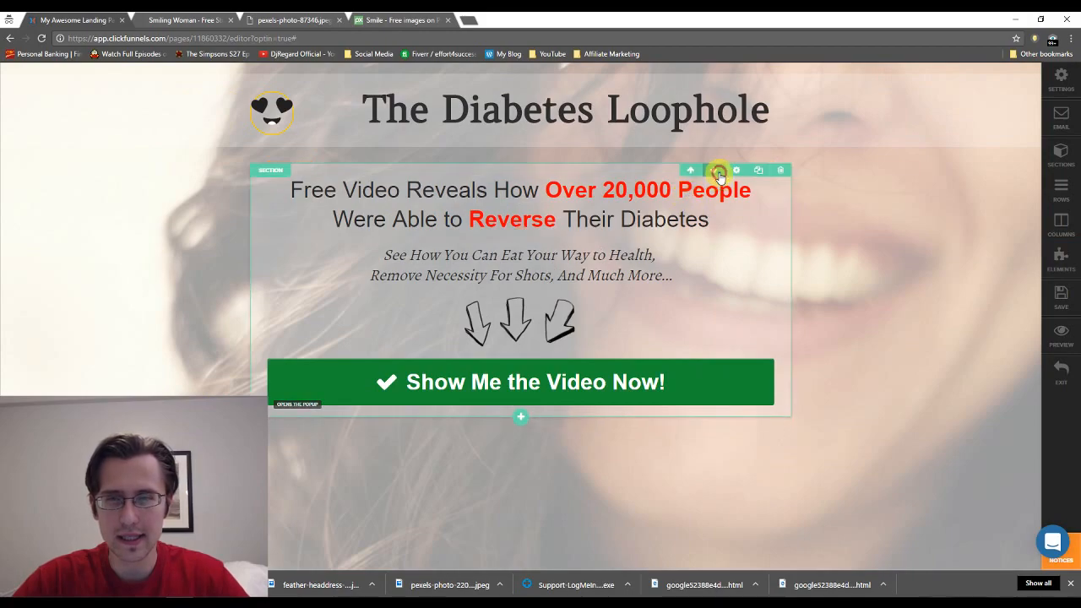
Set the Google font of the Free Video Reveals headline to Amethysta.
left_click(763, 169)
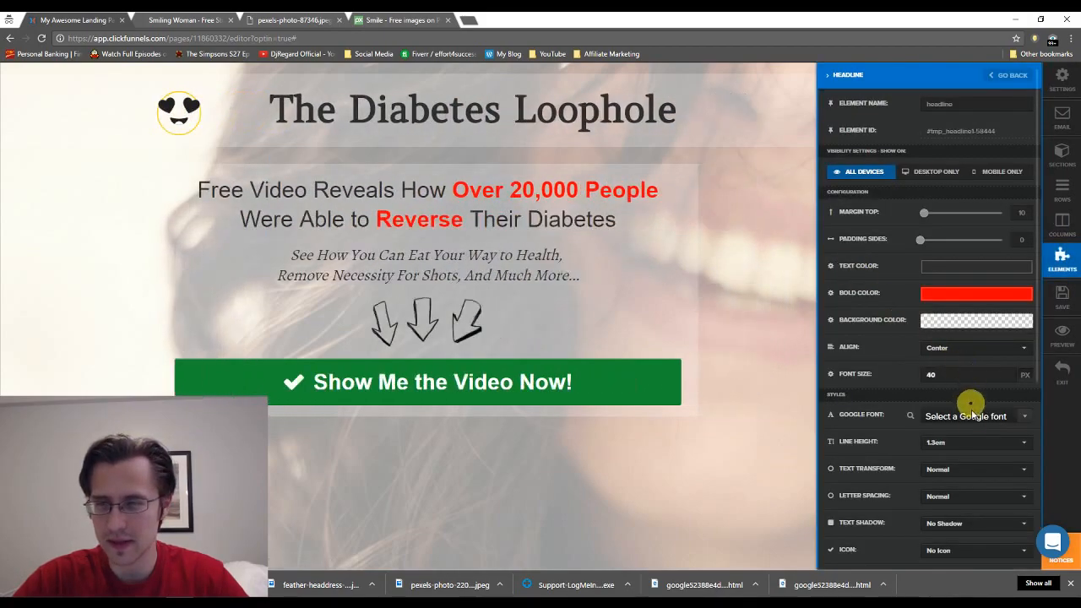
left_click(972, 414)
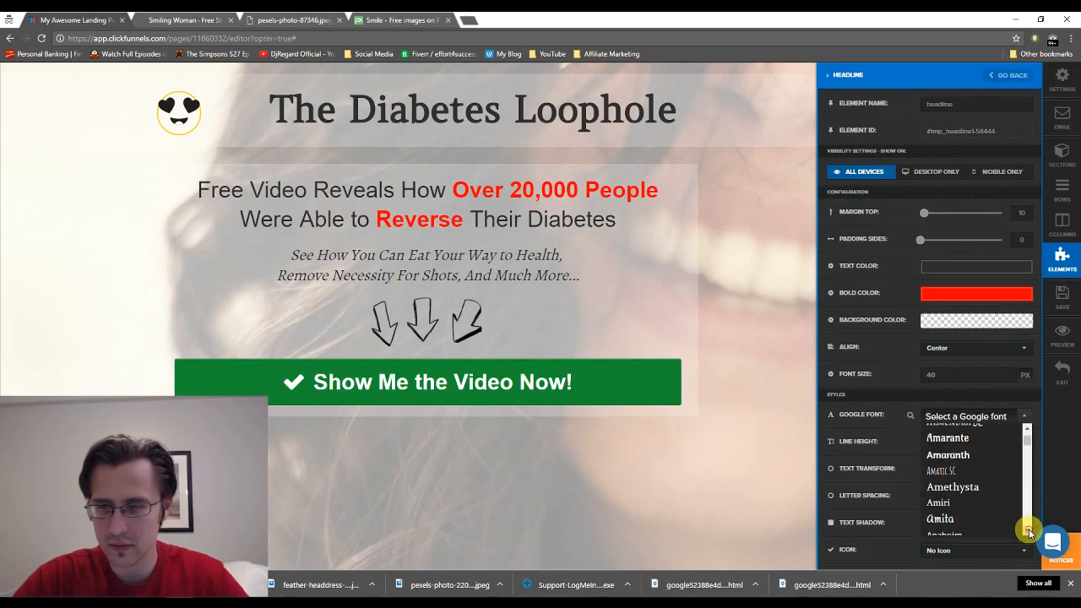
left_click(997, 488)
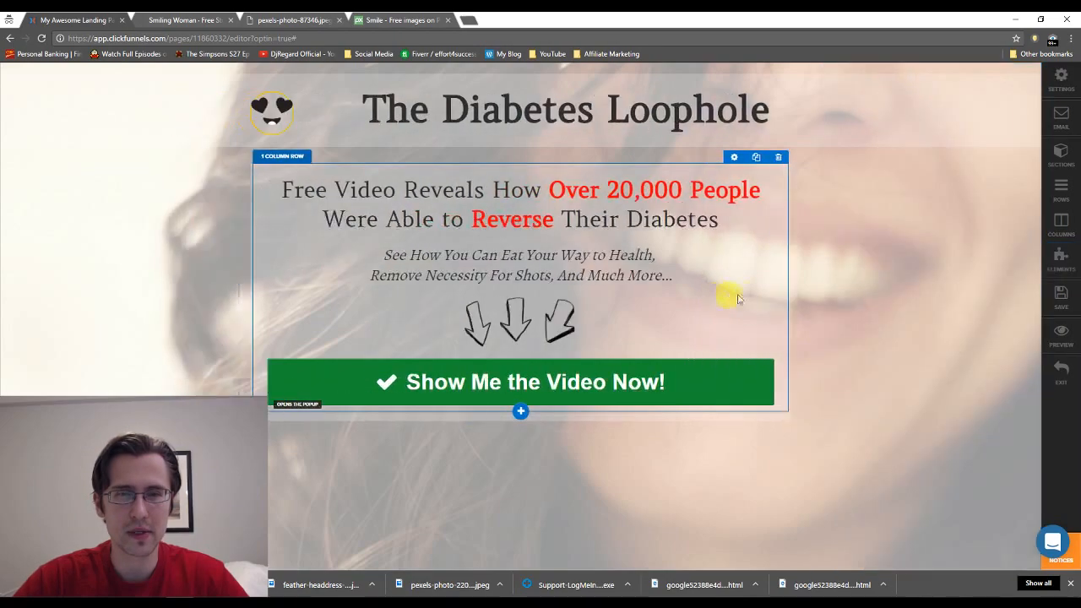
Set the Google font of the green Show Me the Video Now! button to Amethysta.
left_click(689, 379)
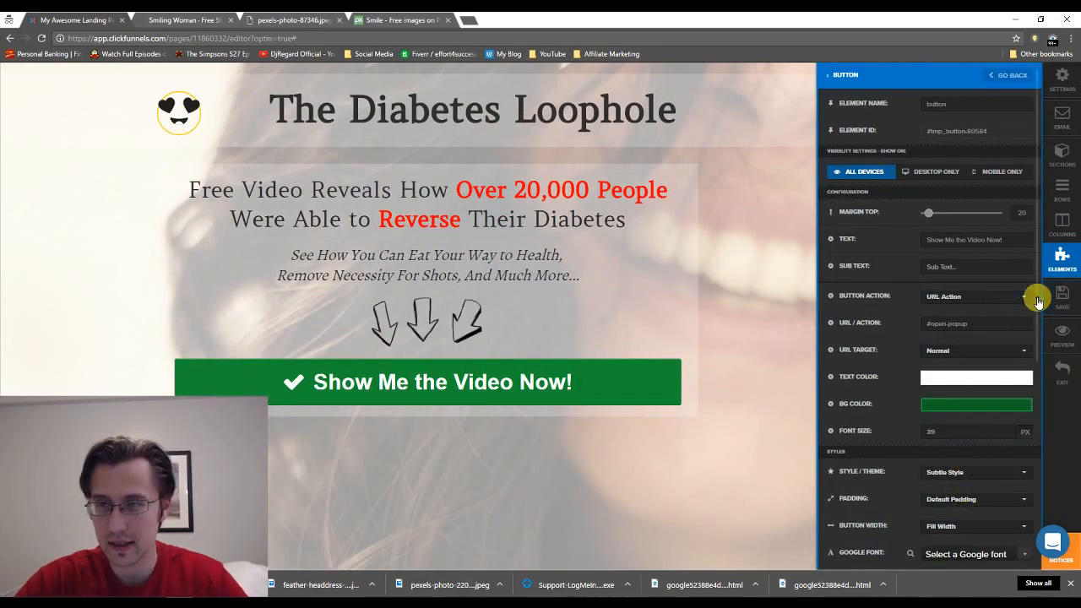
left_click_drag(1038, 299, 1037, 389)
left_click(980, 402)
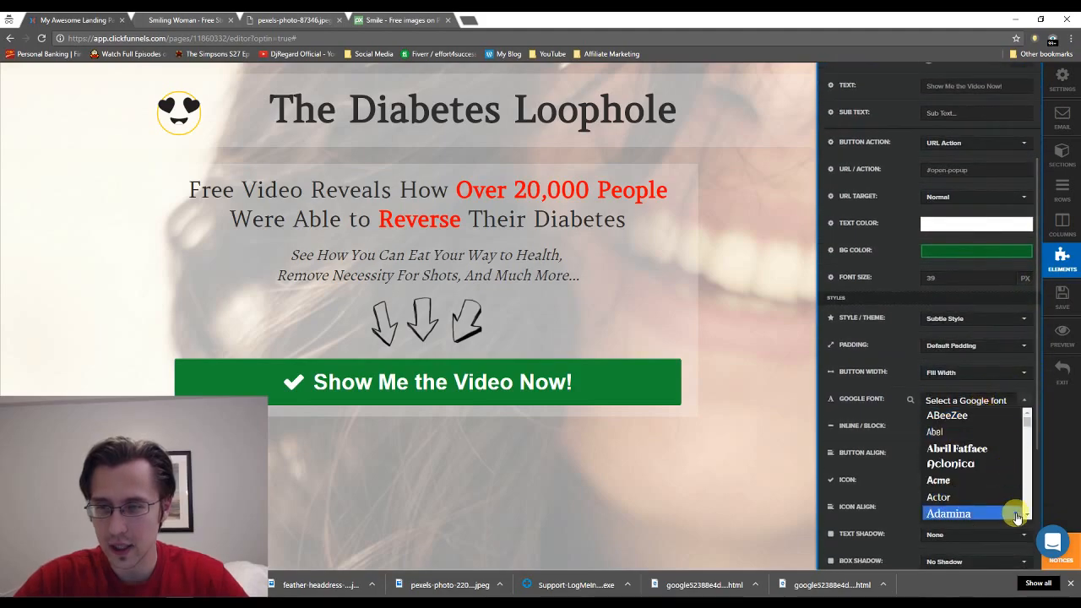
scroll(1018, 511, "down", 4)
scroll(1028, 513, "down", 5)
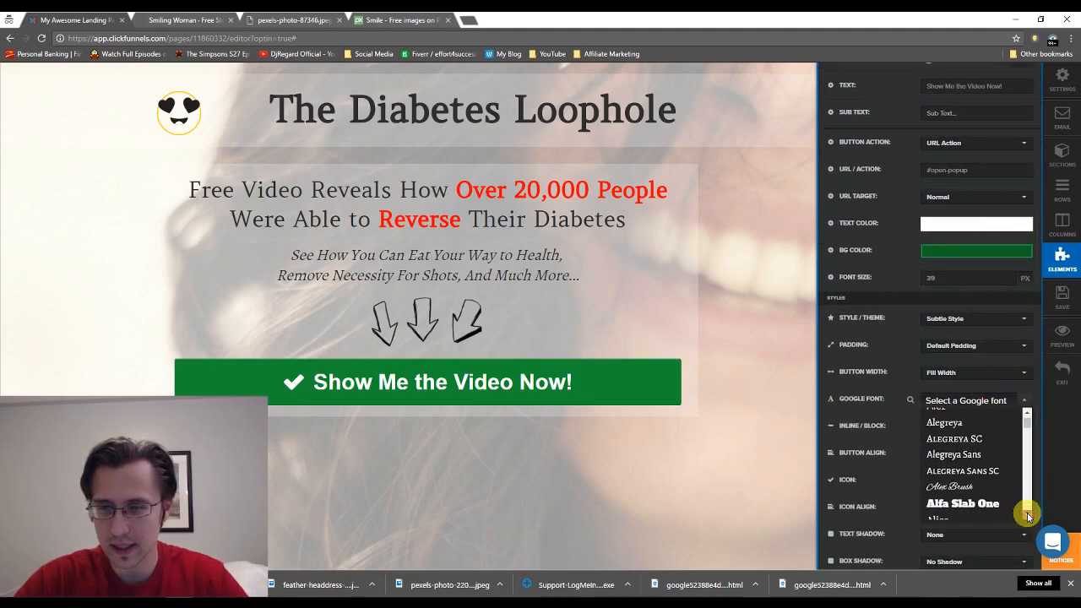
scroll(1027, 513, "down", 5)
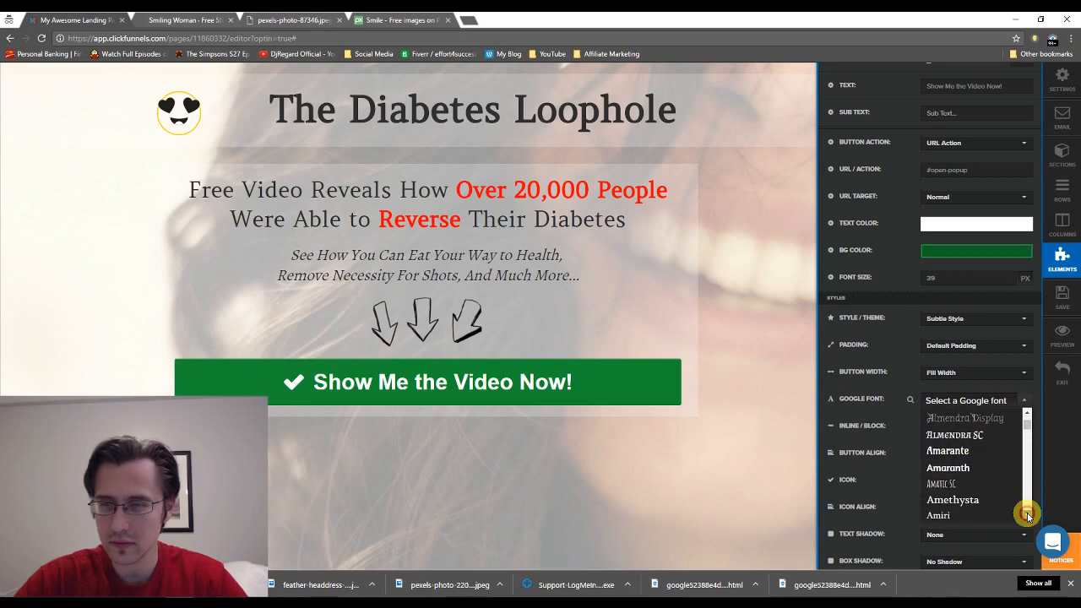
left_click(981, 478)
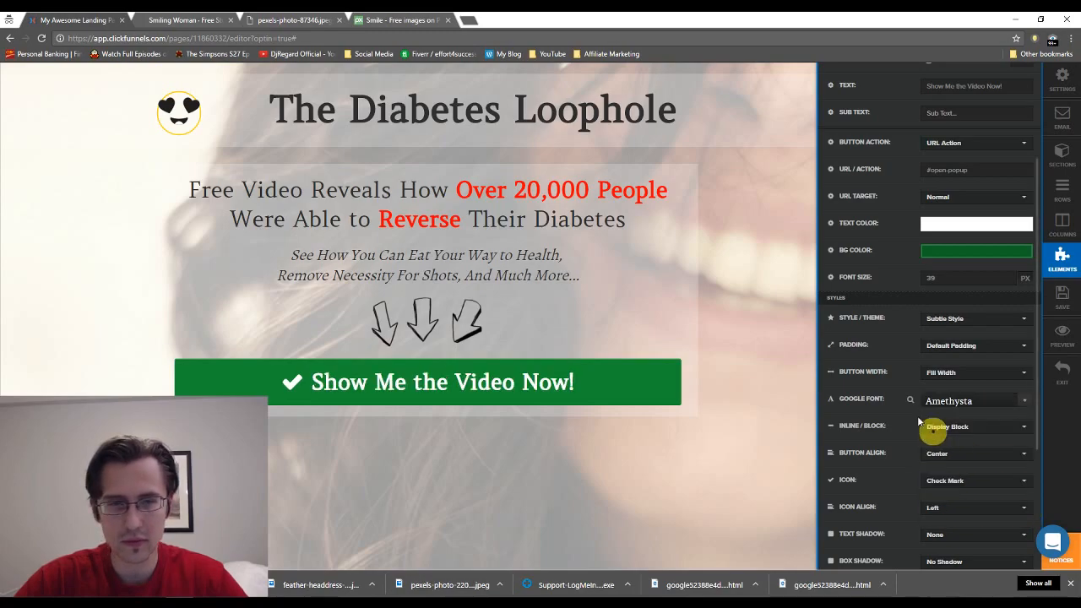
left_click(741, 249)
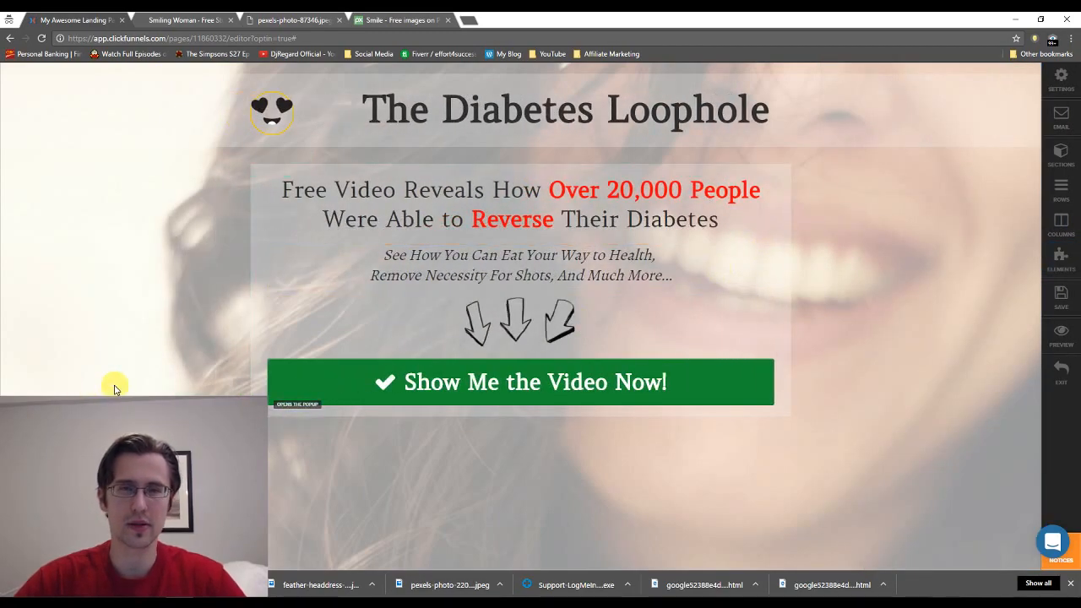
Set the Google font of the pop-up's Check Out Video Now! button to Amethysta and save the page.
left_click(22, 551)
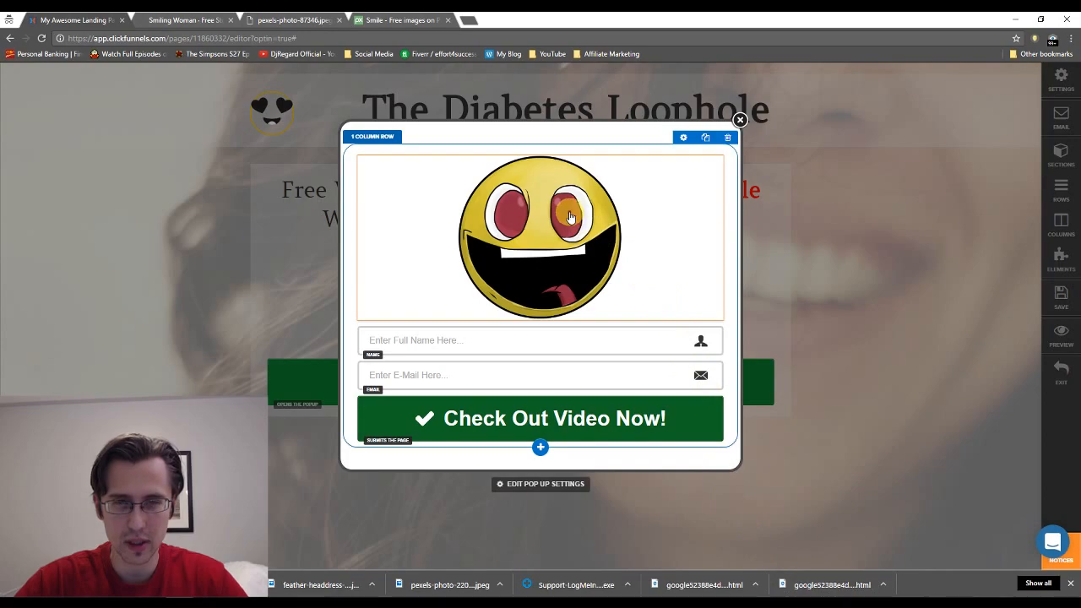
left_click(624, 428)
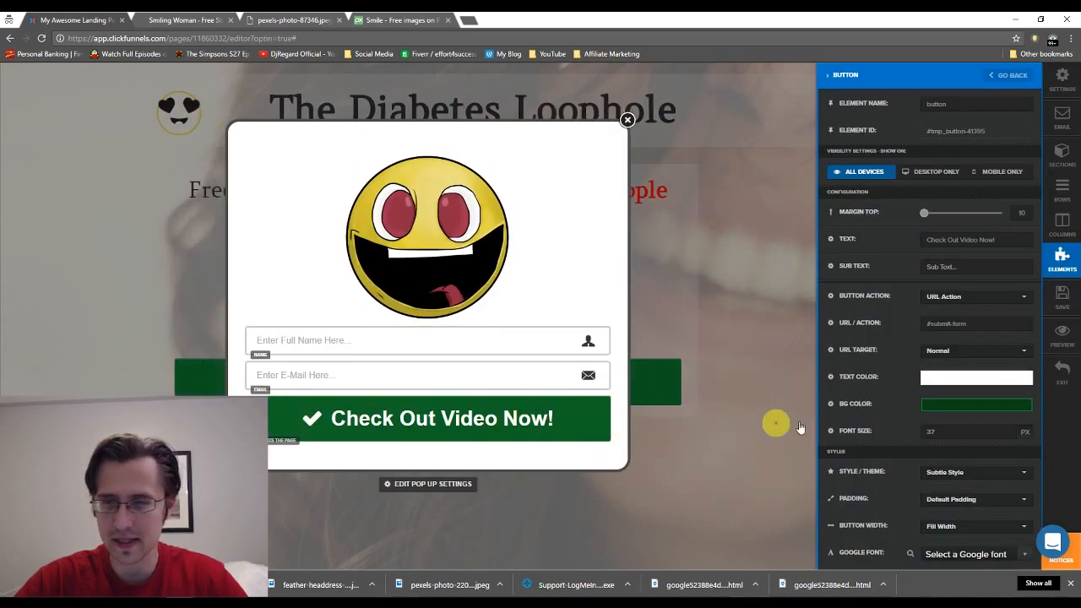
scroll(960, 483, "down", 1)
left_click(963, 456)
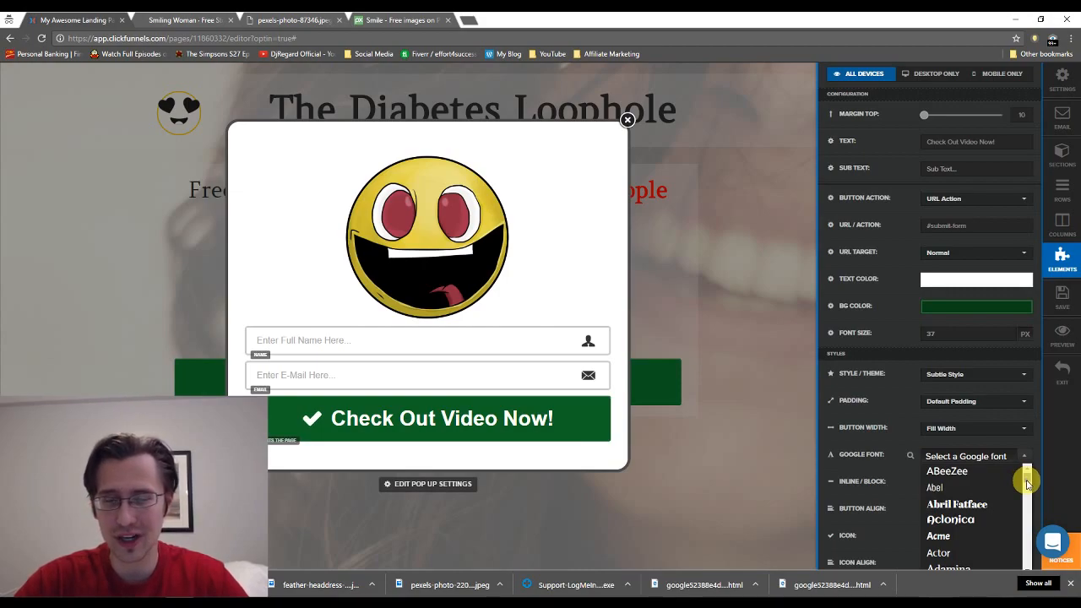
left_click_drag(1028, 483, 1029, 486)
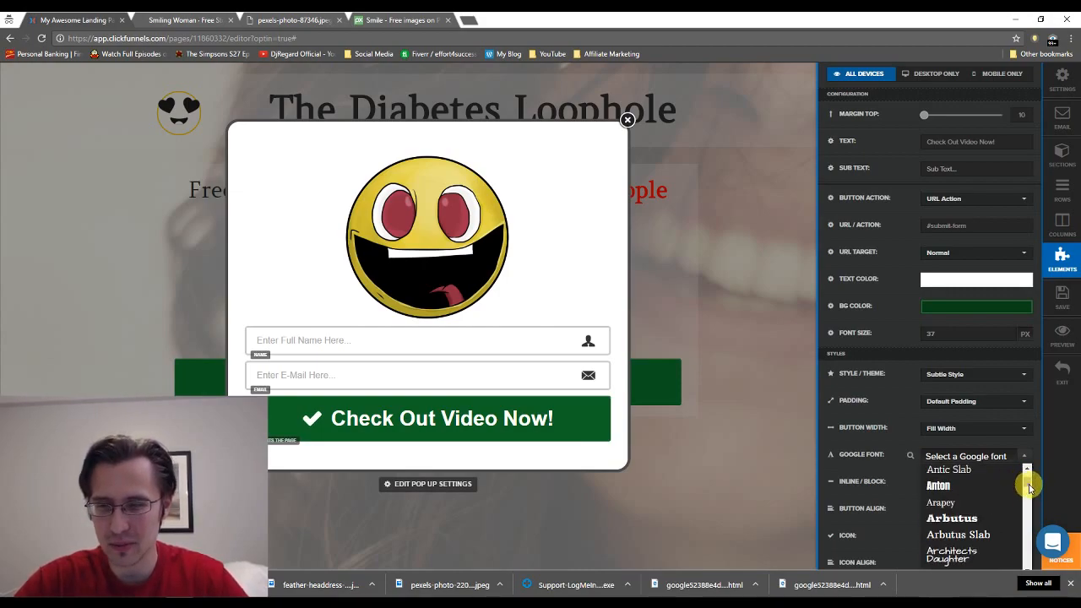
scroll(1026, 470, "up", 4)
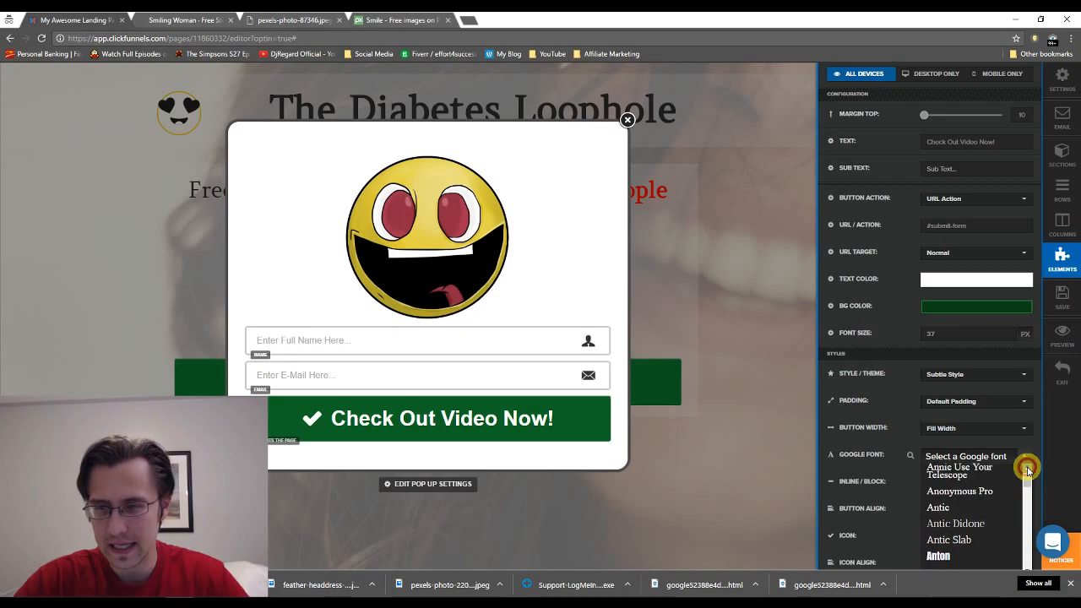
scroll(1026, 469, "up", 3)
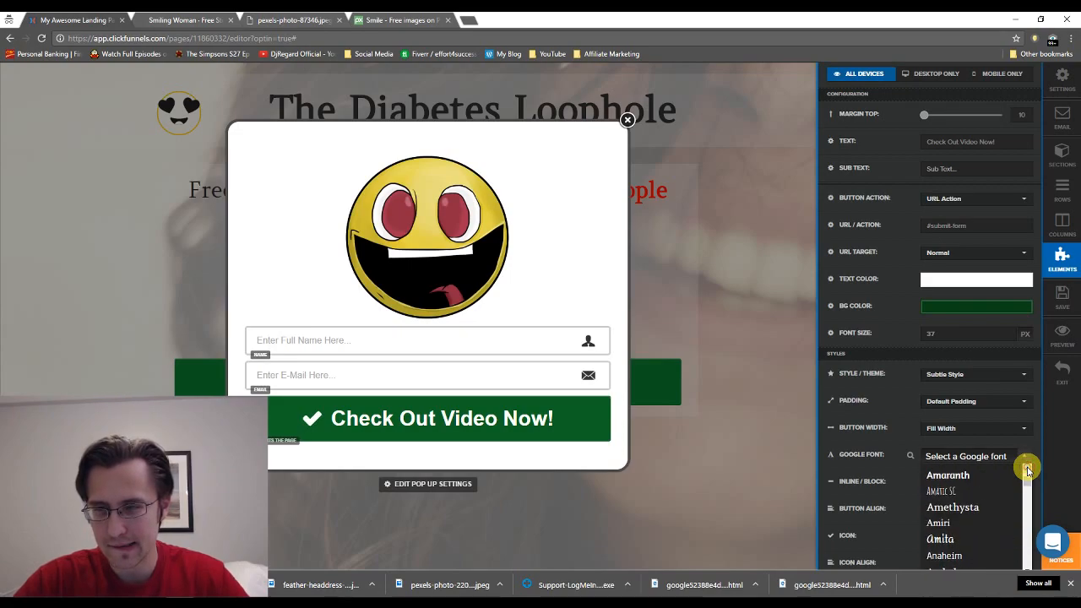
left_click(964, 508)
left_click(577, 273)
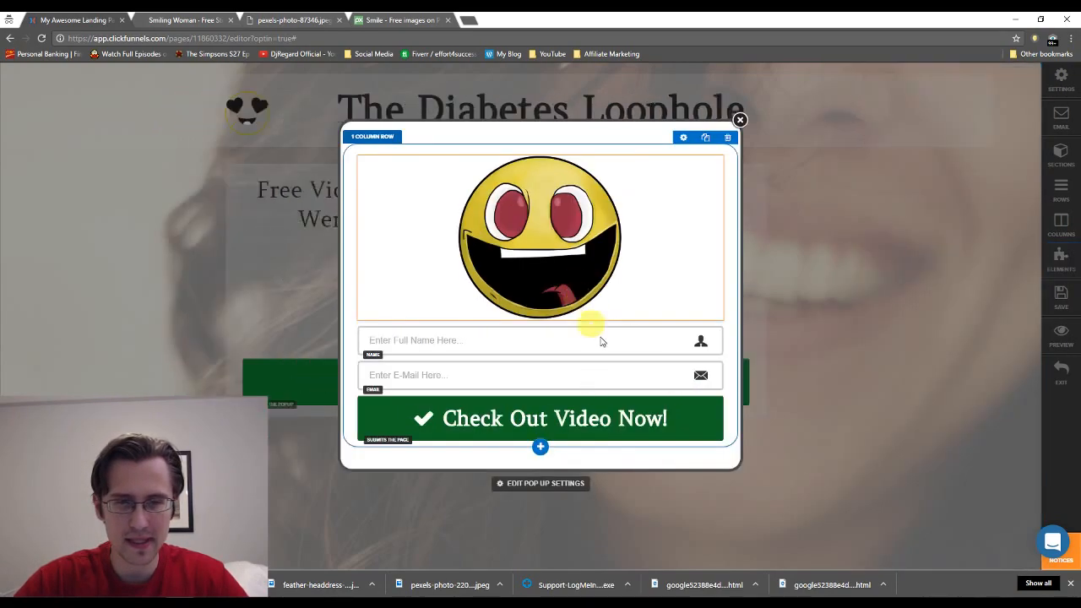
left_click(845, 309)
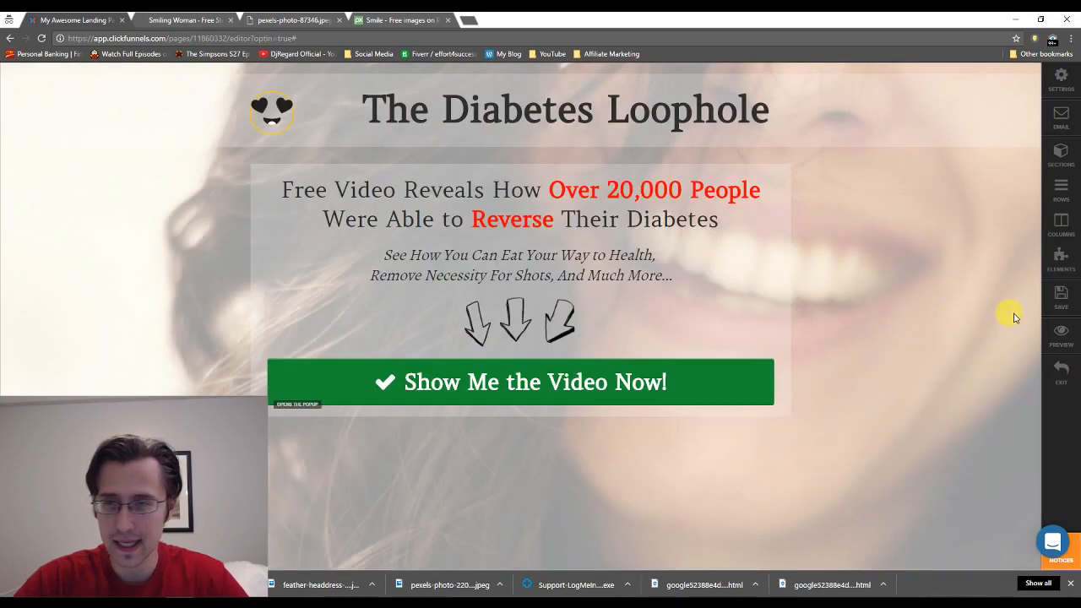
left_click(1061, 300)
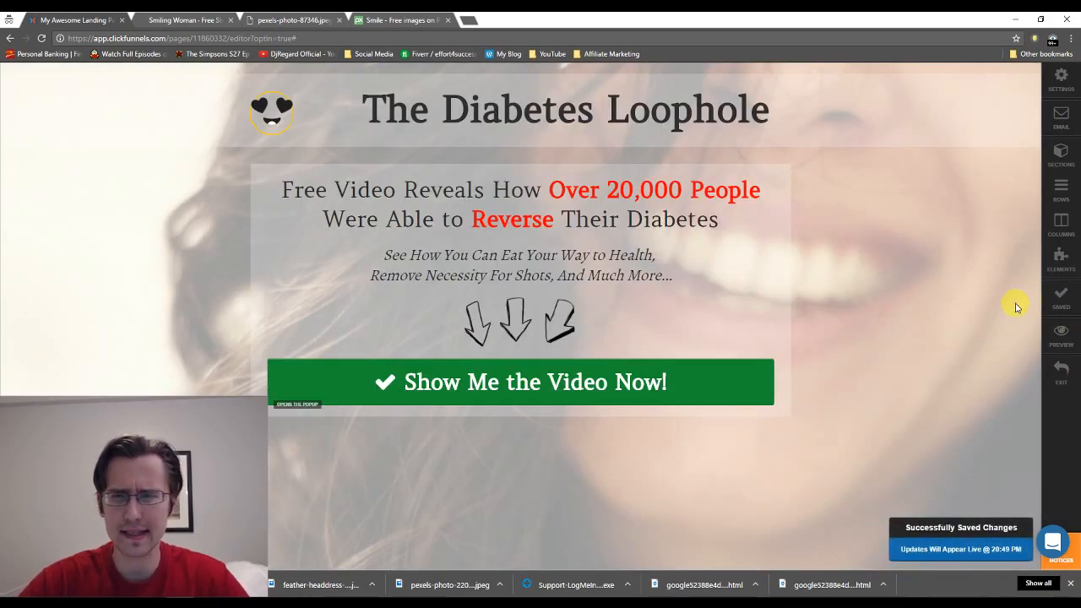
Preview the page and test submitting the pop-up form with both fields empty, closing the preview when done.
left_click(1052, 336)
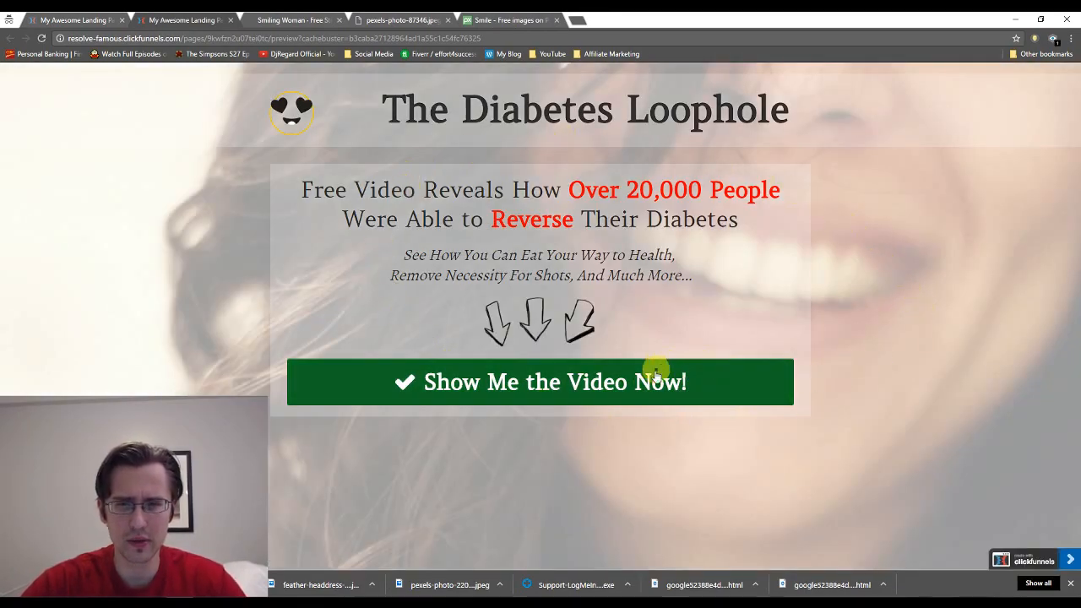
left_click(655, 374)
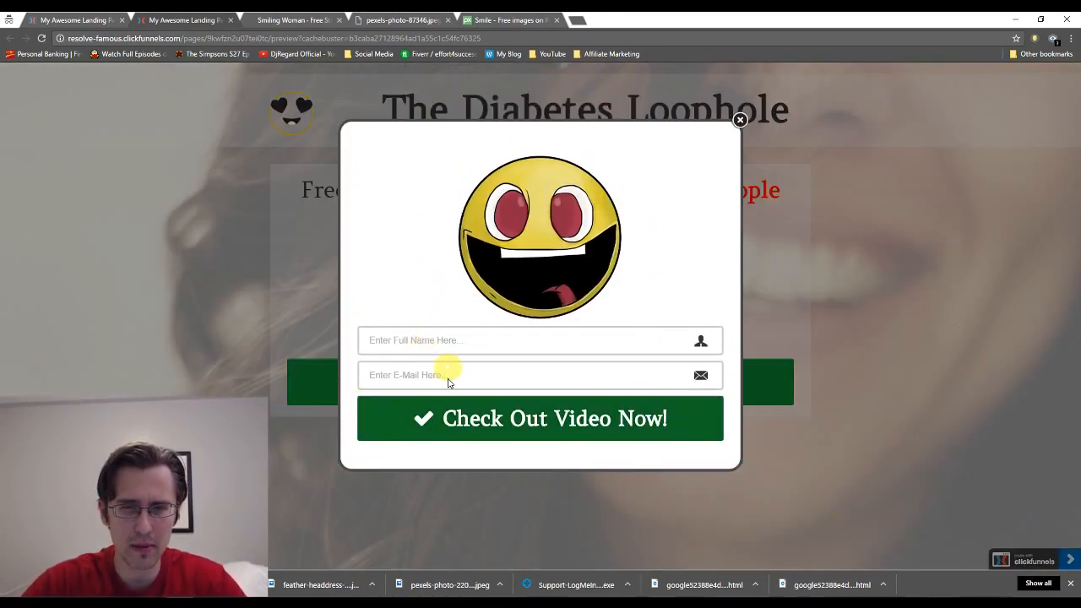
left_click(550, 419)
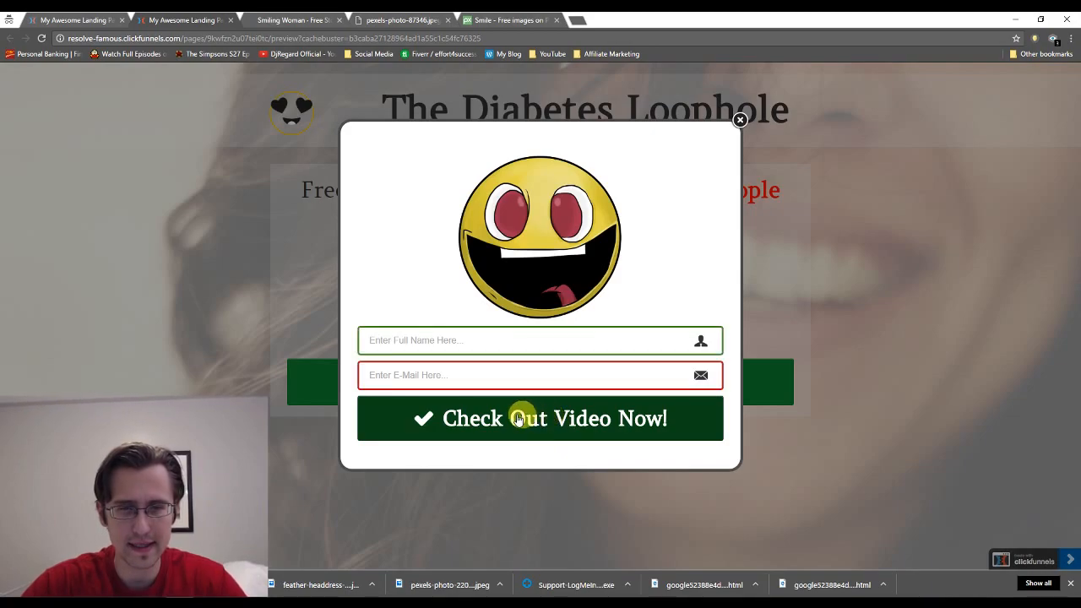
left_click(413, 377)
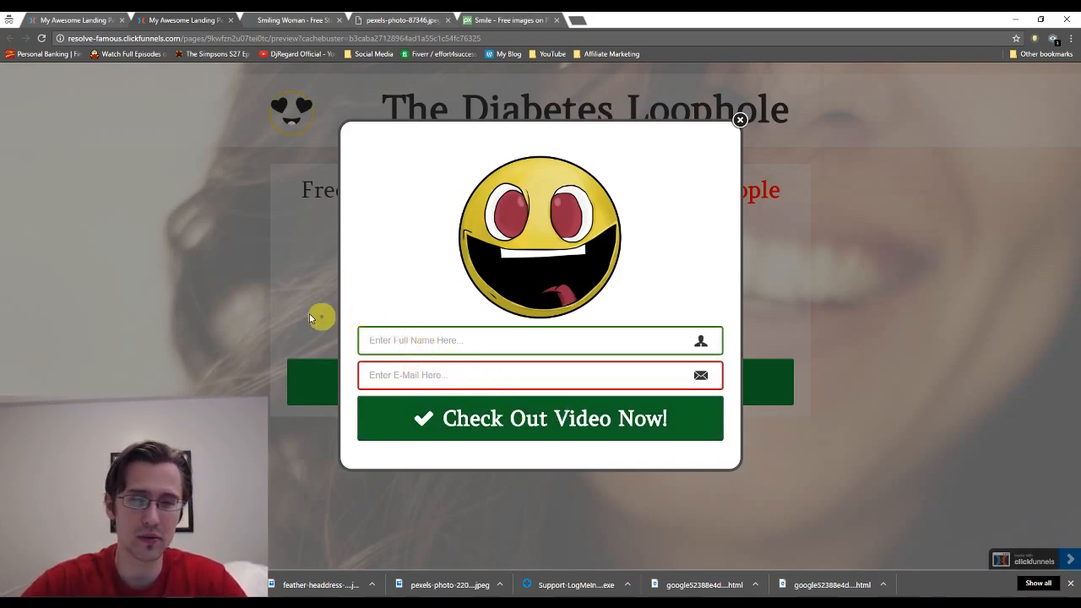
left_click(740, 120)
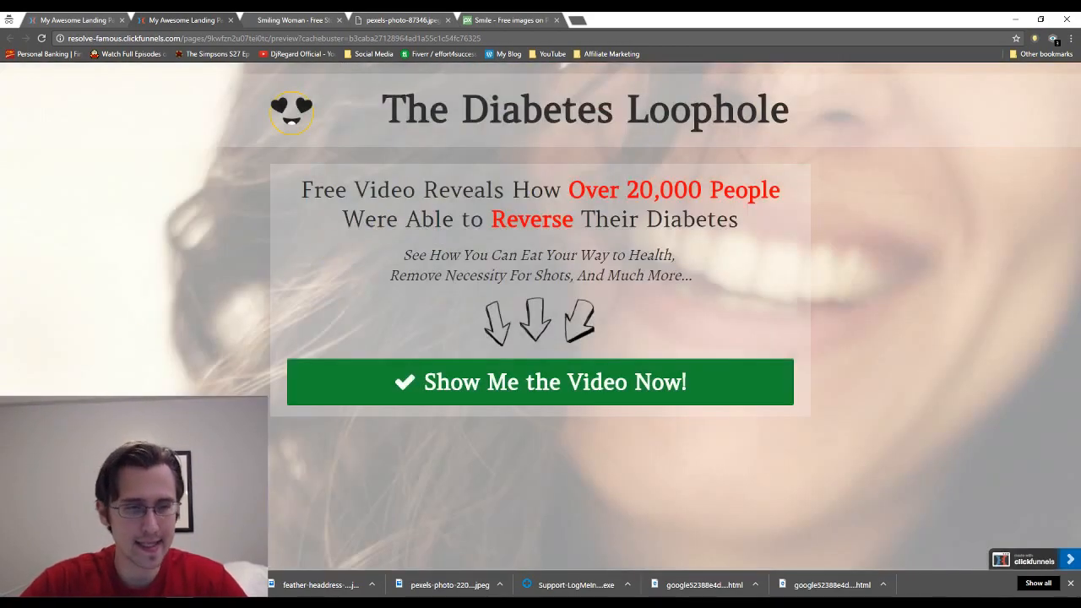
left_click(231, 20)
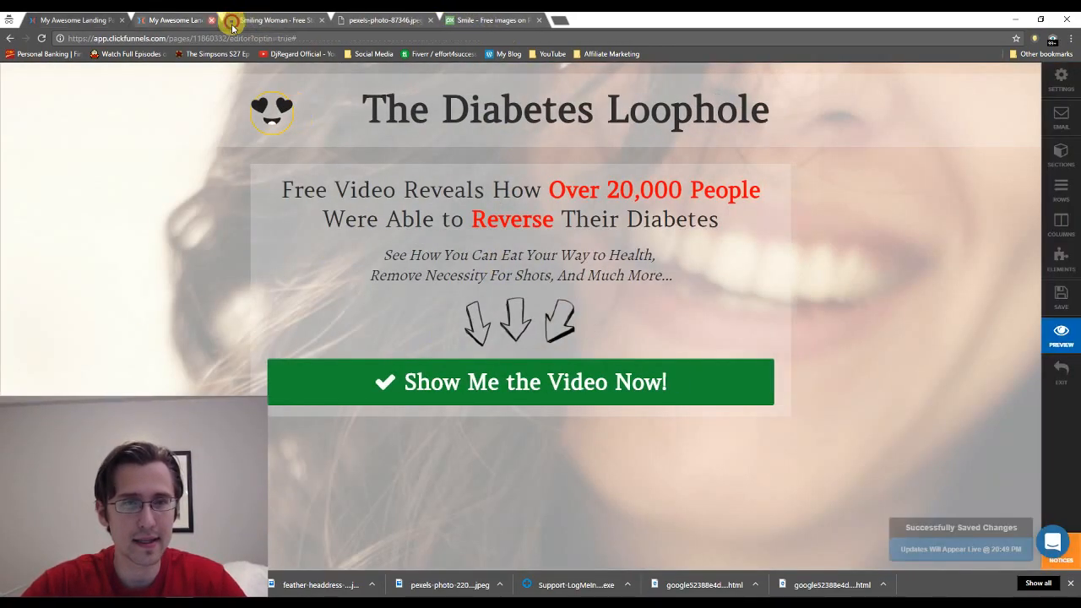
Inspect the Required and Submit on Enter settings of the pop-up's e-mail field.
left_click(647, 393)
left_click(618, 278)
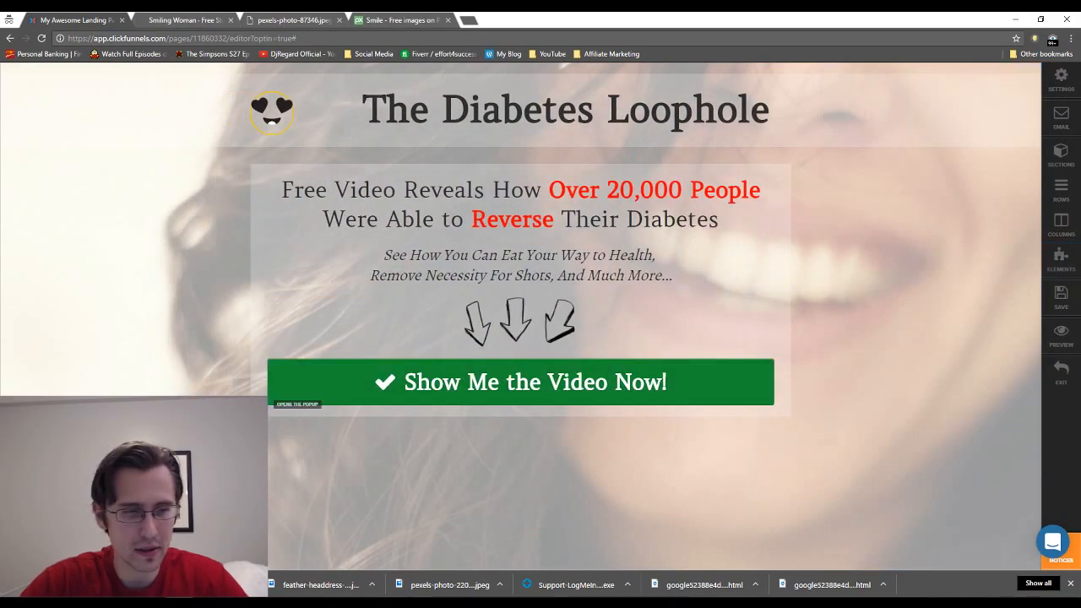
left_click(298, 404)
left_click(521, 369)
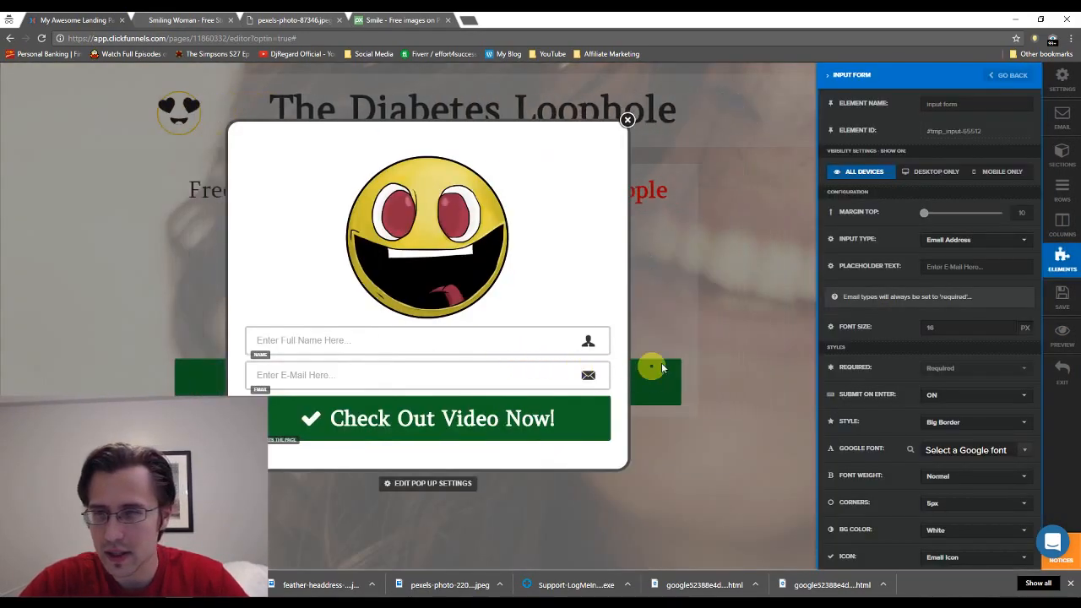
left_click(943, 397)
left_click(939, 409)
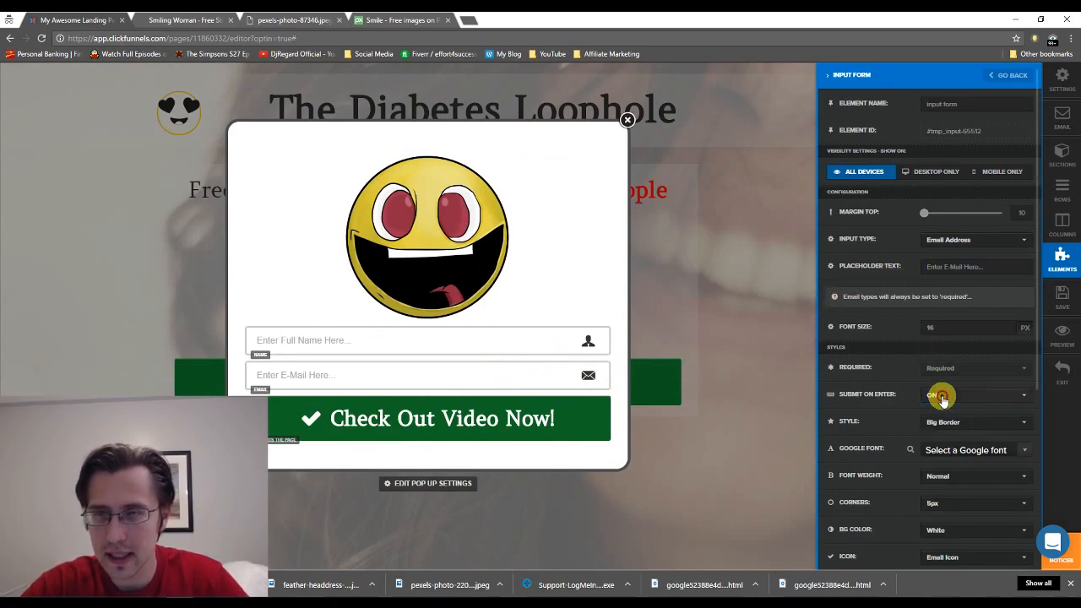
left_click(516, 360)
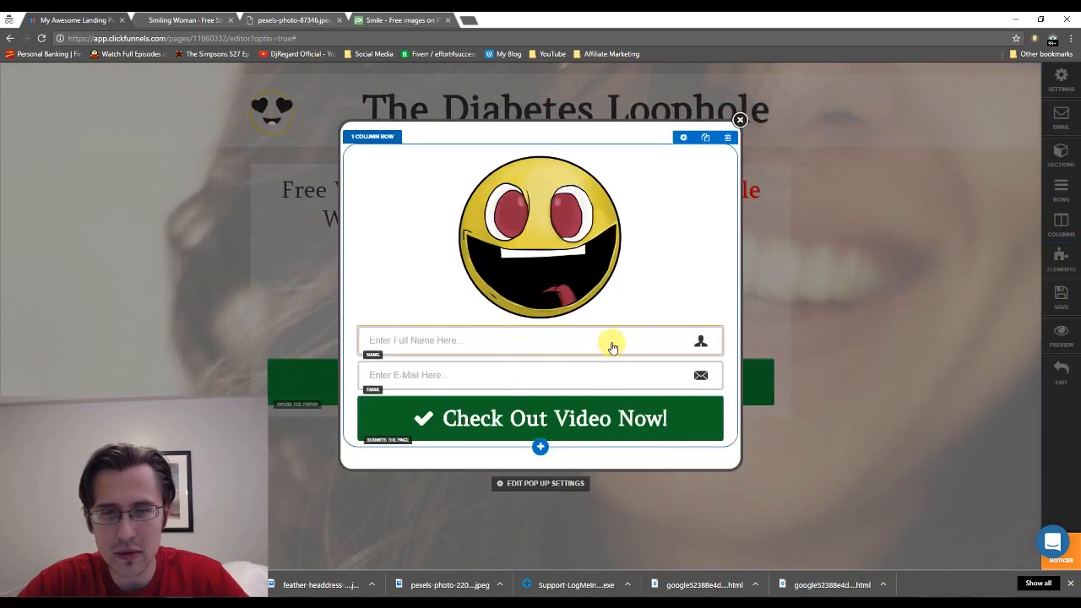
Set the pop-up's full name field to Required.
left_click(613, 346)
left_click(982, 372)
left_click(966, 395)
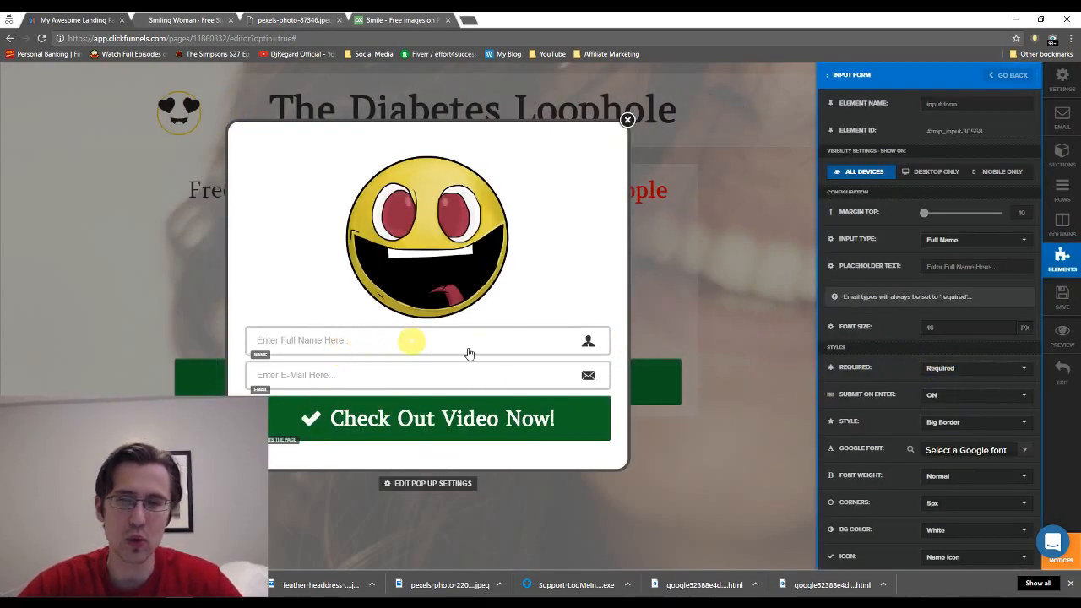
Set the pop-up's full name field to Not Required, save the page and close the pop-up.
left_click(943, 372)
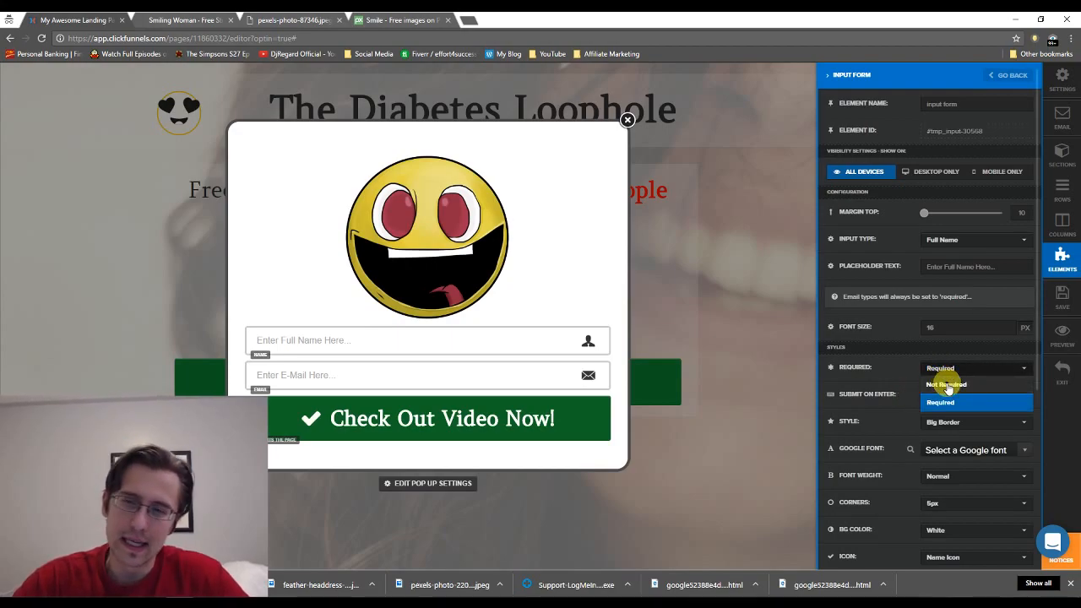
left_click(947, 385)
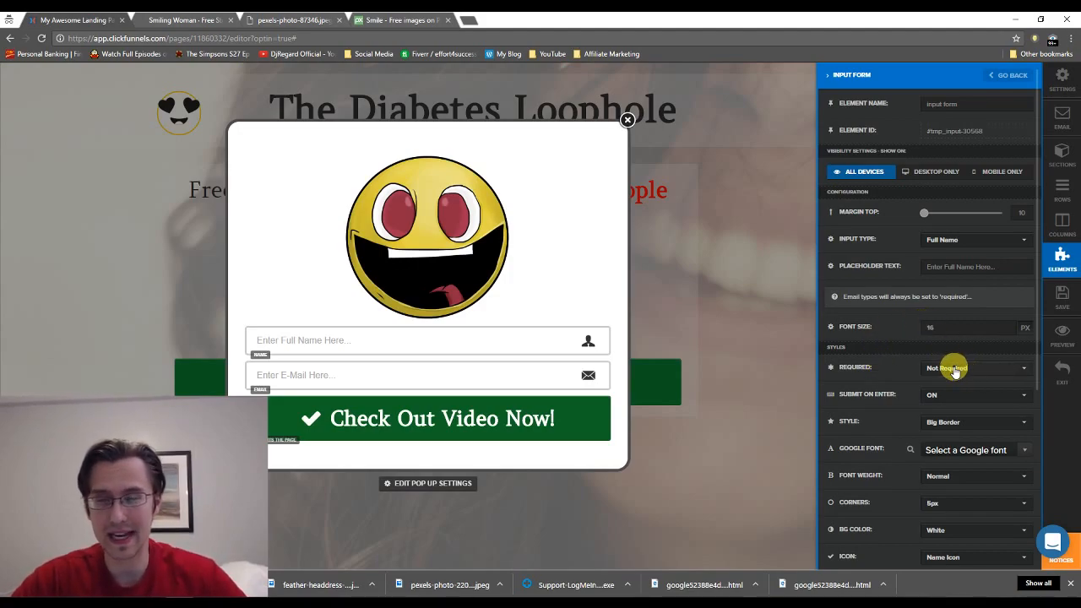
left_click(1062, 297)
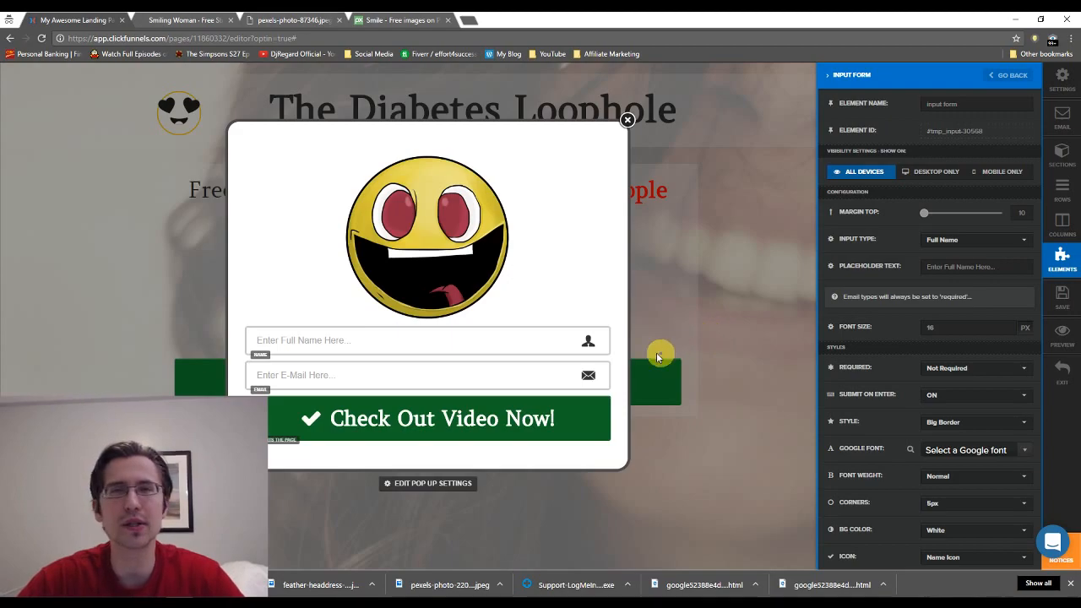
left_click(448, 239)
left_click(864, 271)
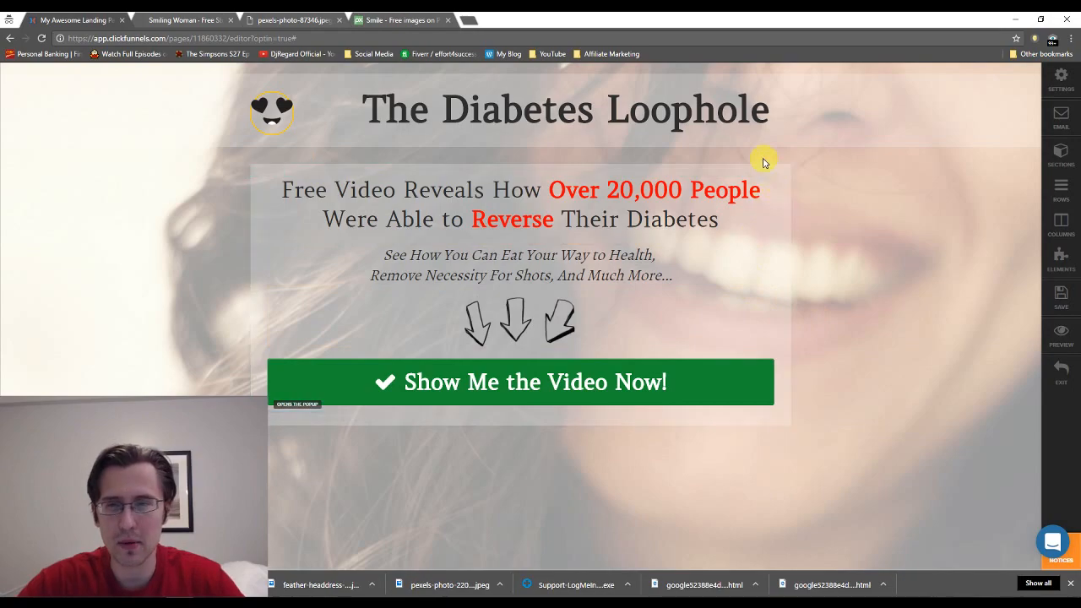
Animate the section holding the Free Video Reveals headline with Fade From Right triggered On Page Load, and save the page.
left_click(740, 172)
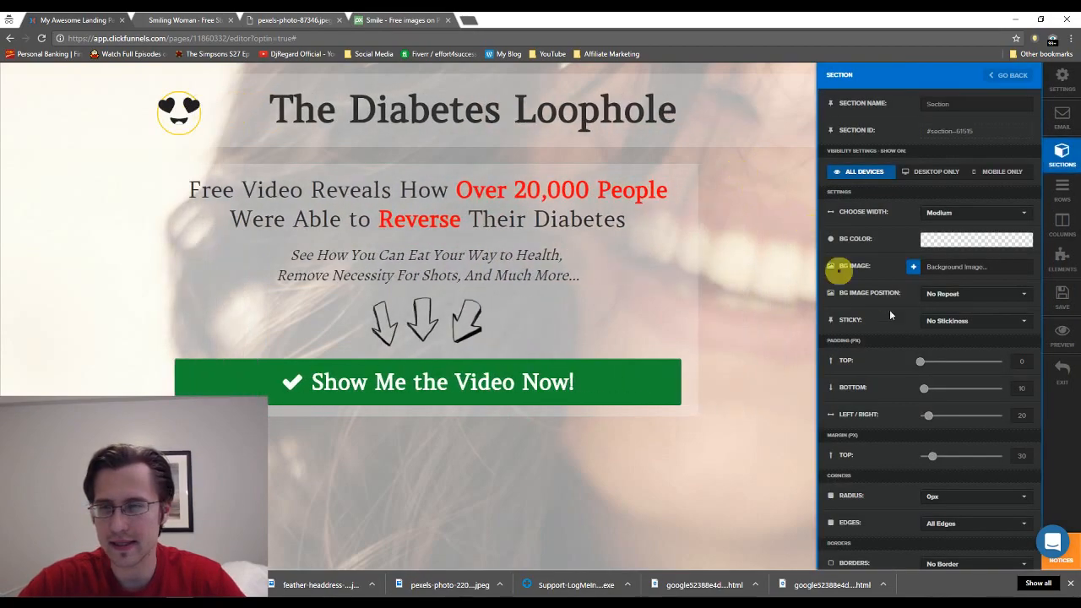
left_click_drag(1037, 241, 1045, 476)
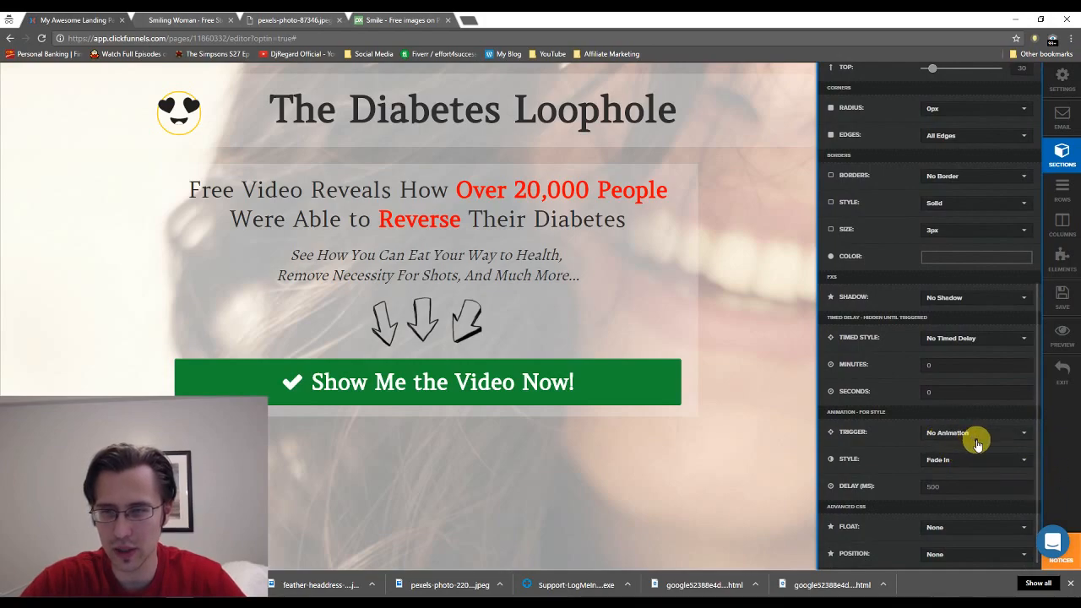
left_click(946, 338)
left_click(945, 354)
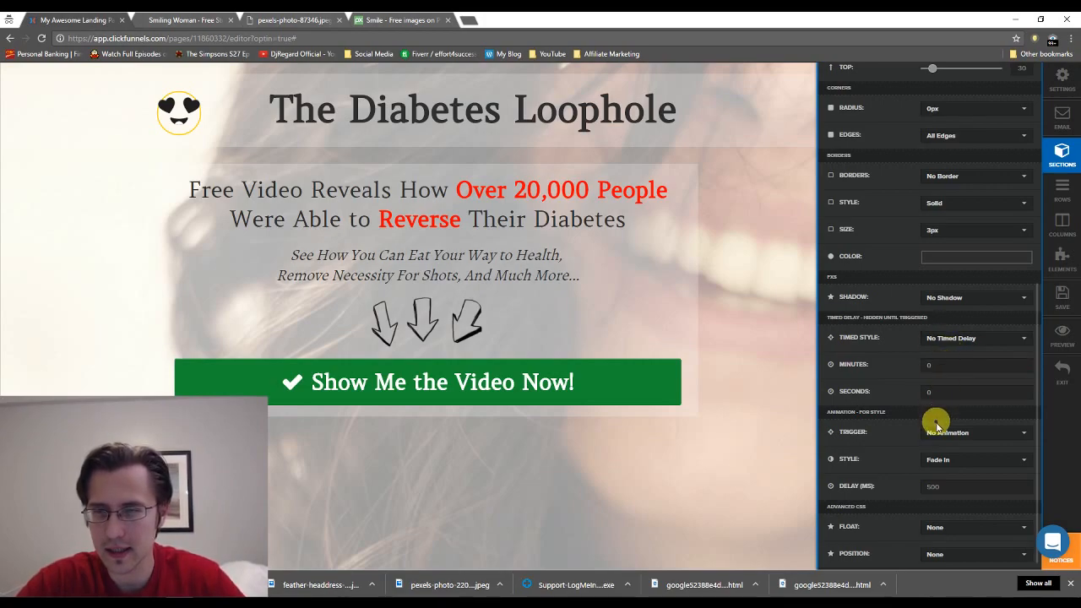
left_click(944, 433)
left_click(955, 468)
left_click(955, 462)
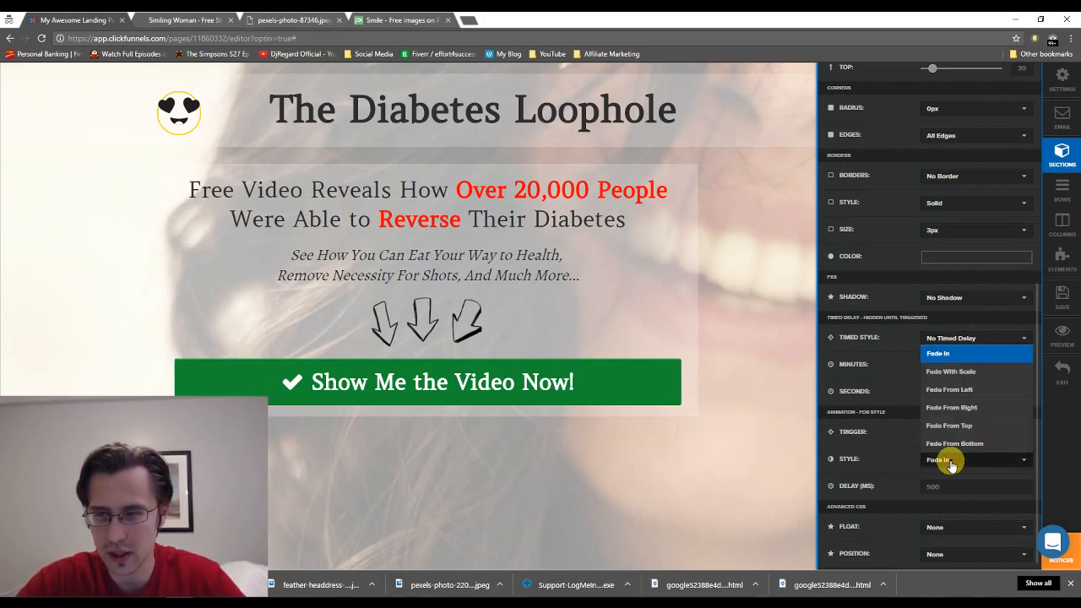
left_click(980, 409)
double_click(934, 486)
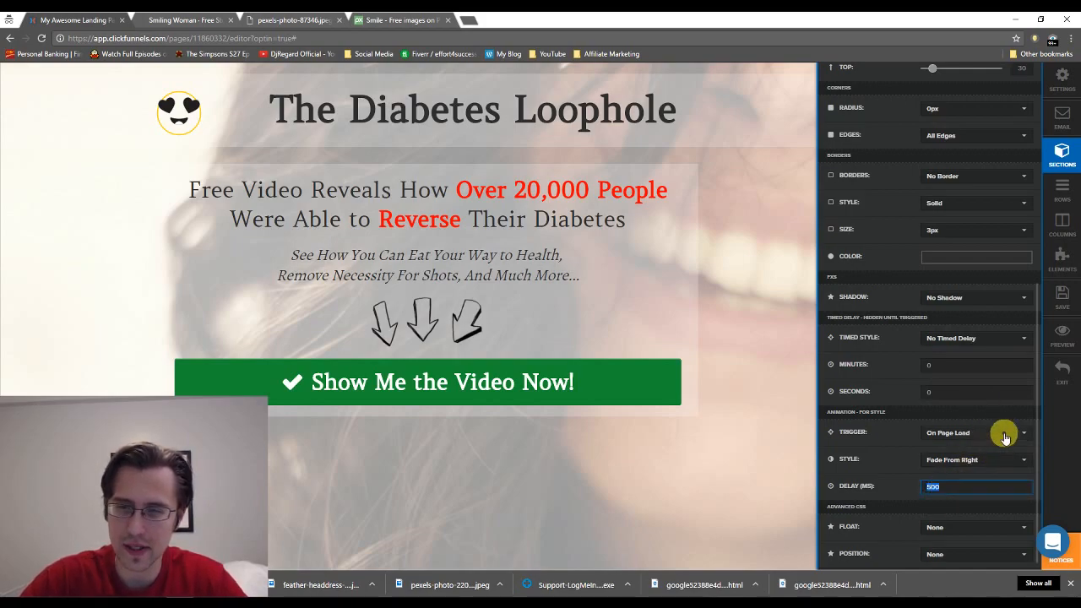
left_click(1062, 294)
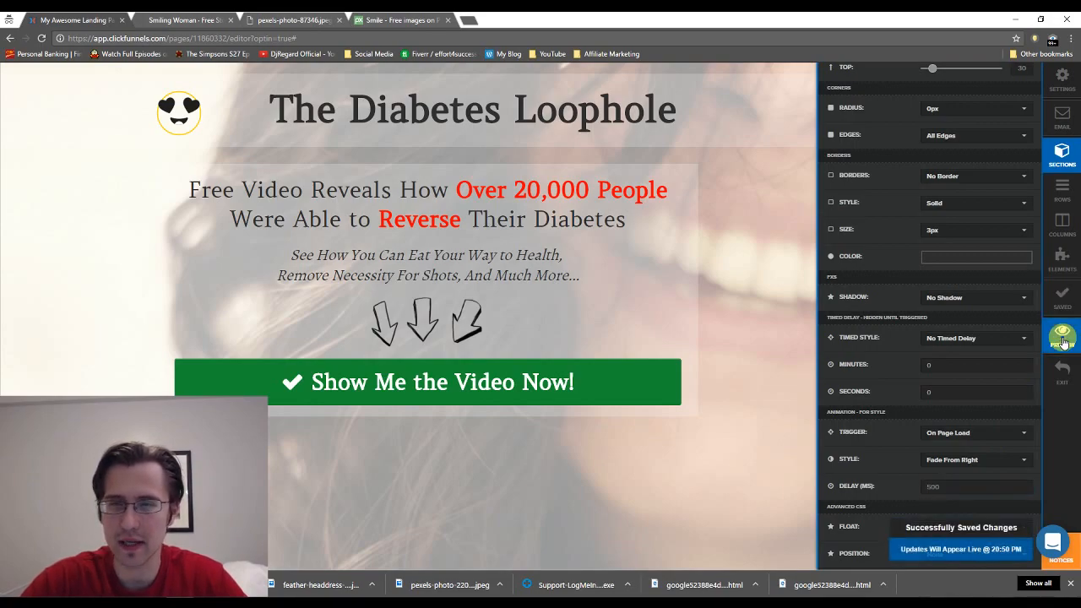
Preview the page to check the section's load animation, and open and close the opt-in pop-up.
left_click(1063, 339)
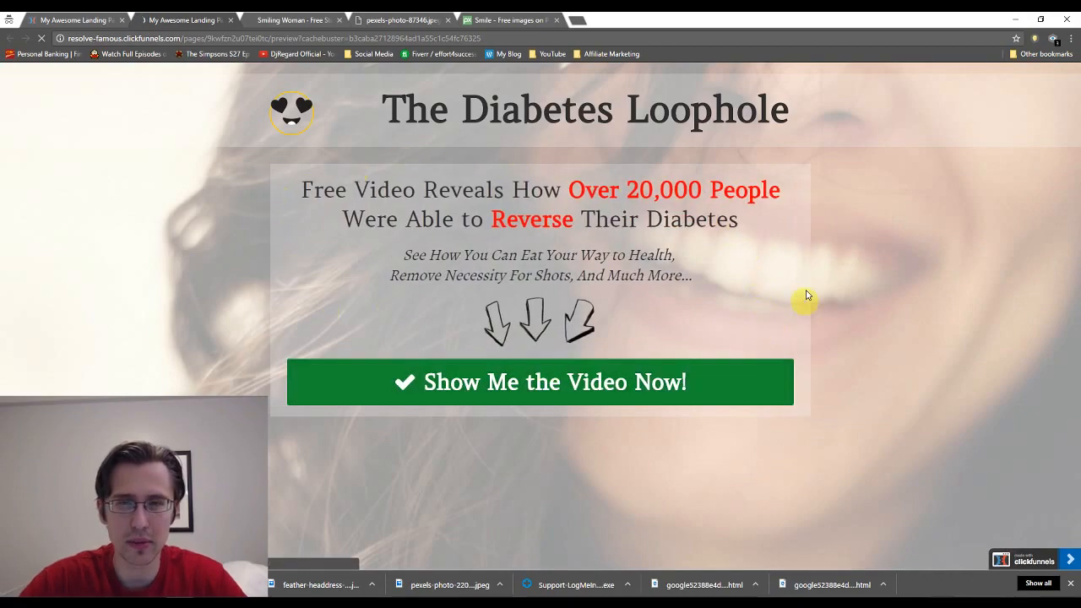
left_click(556, 384)
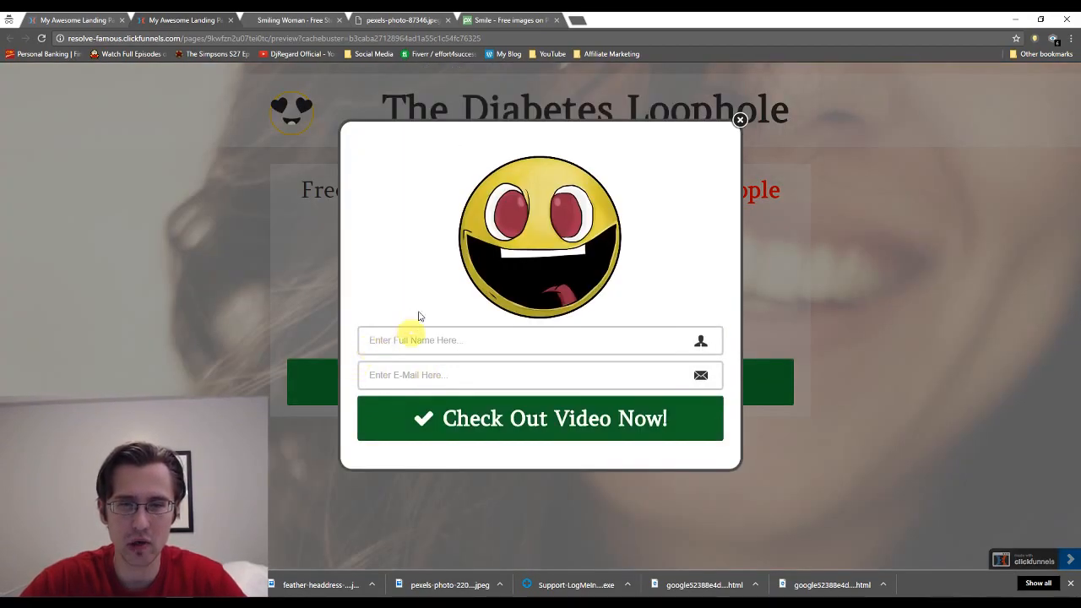
left_click(739, 123)
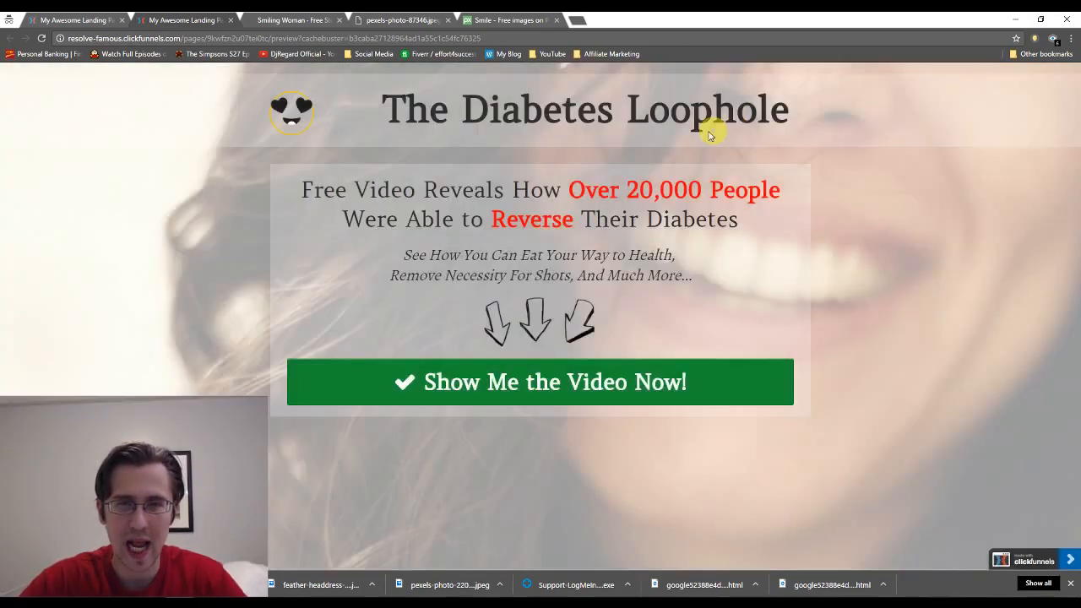